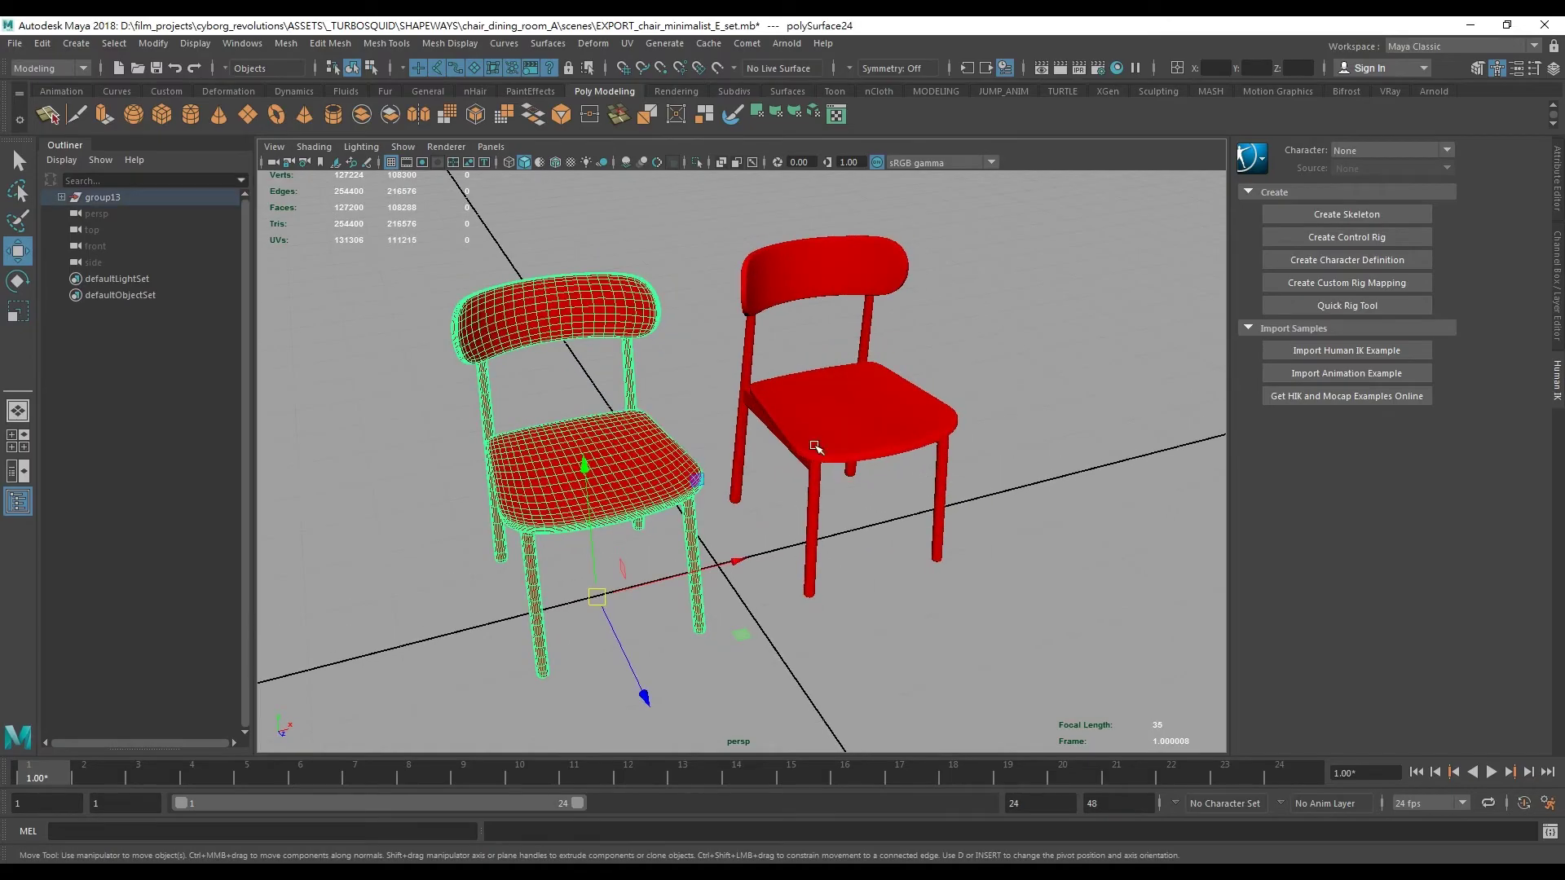
# Step: In Maya, orbit around the two chairs and frame the right chair's seat
pyautogui.moveTo(815, 447); pyautogui.dragTo(996, 451)
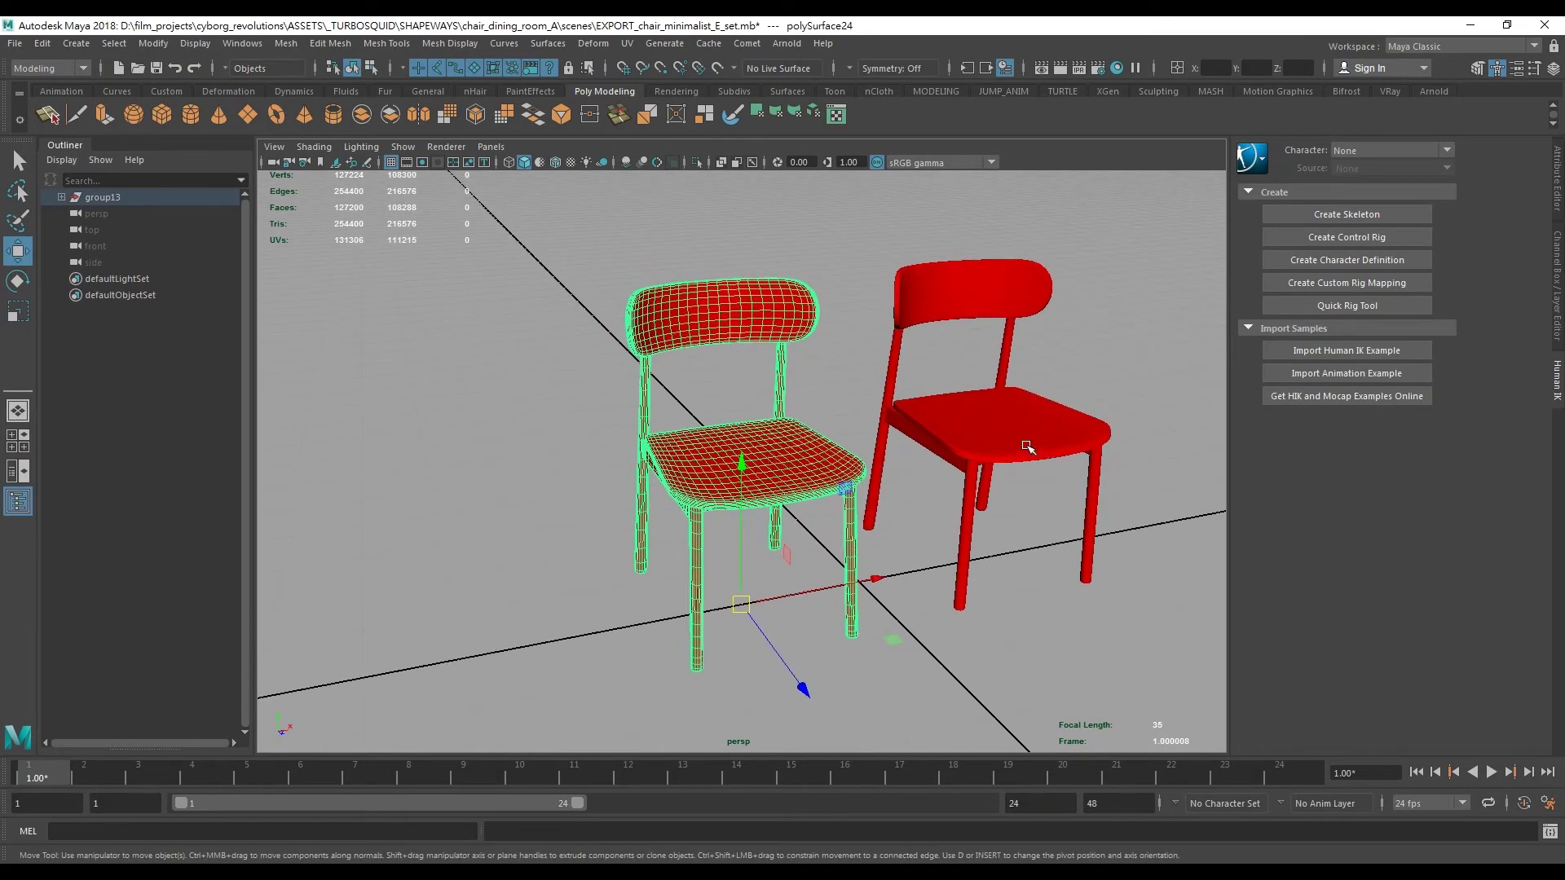
pyautogui.click(1027, 446)
pyautogui.press('f')
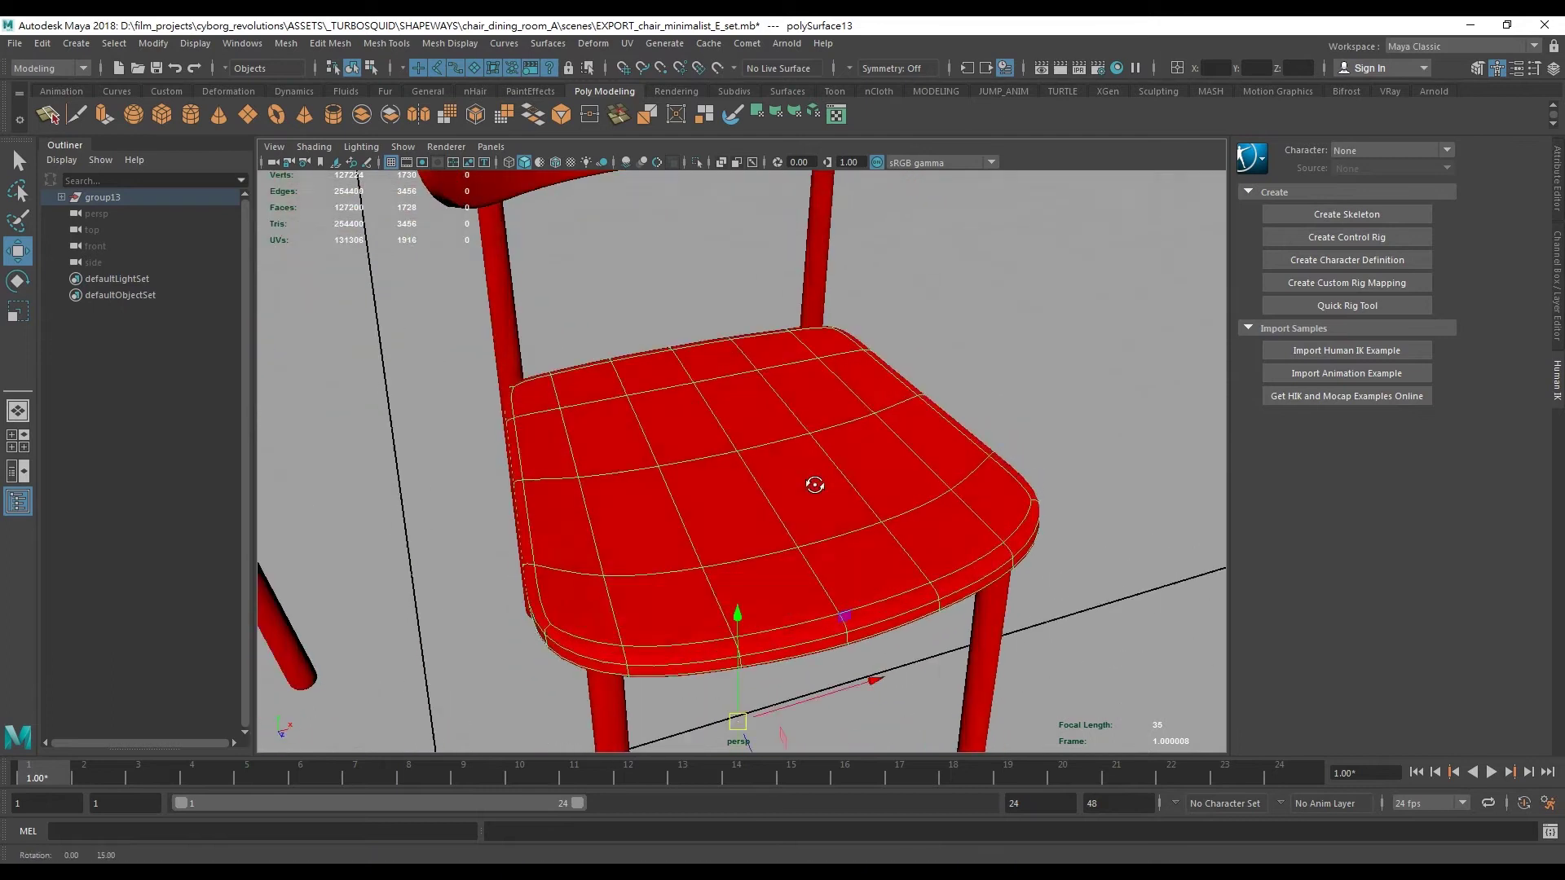
# Step: Show the ruler photo, the third photo and the digital preview render as the main product image
pyautogui.scroll(-6, 814, 485)
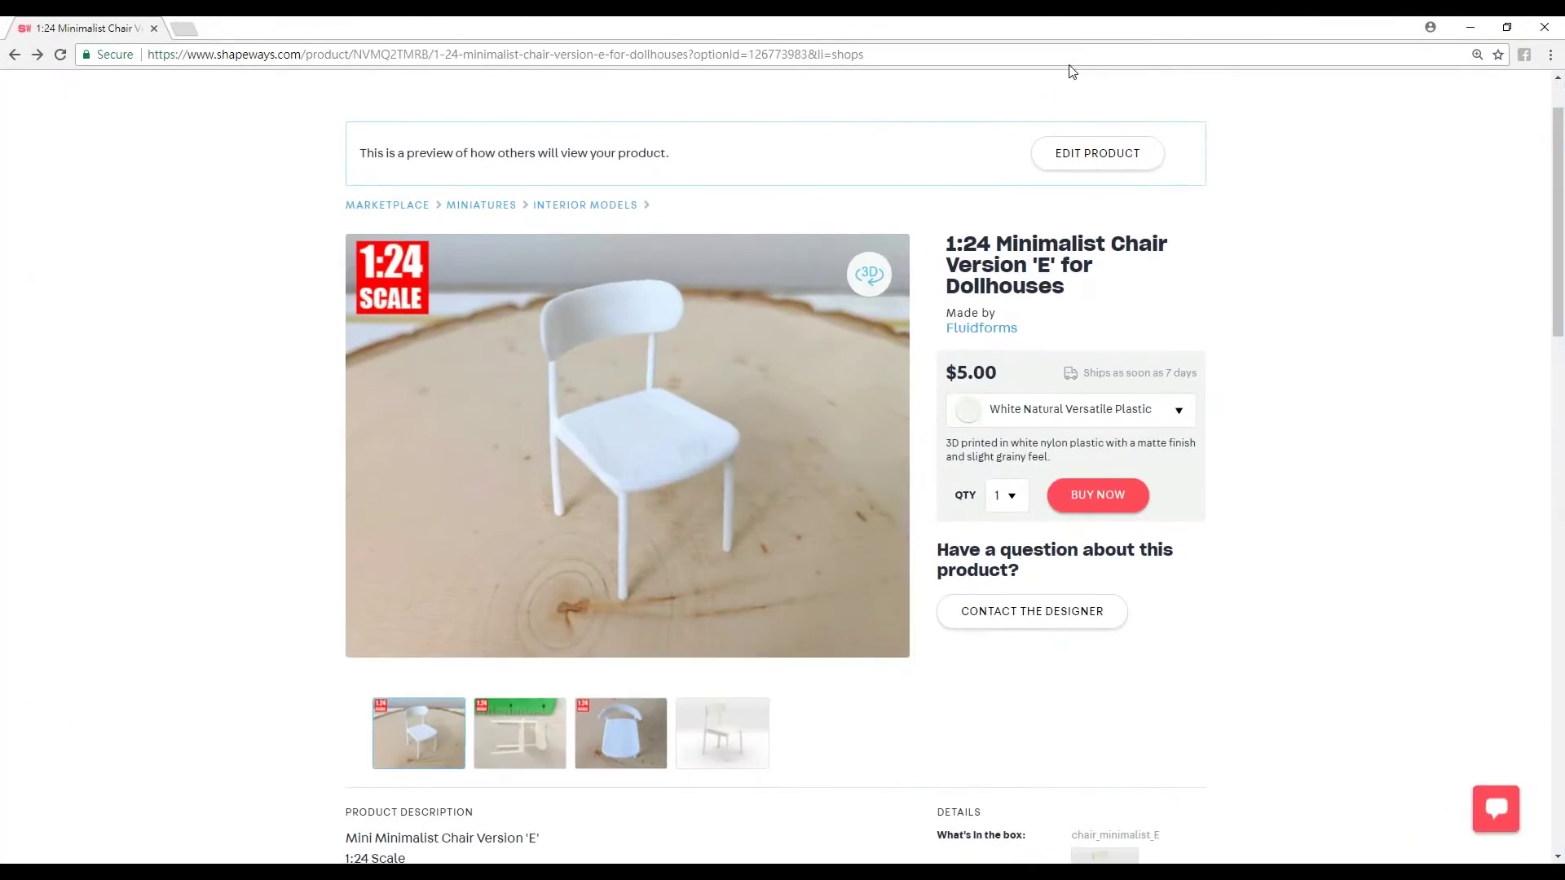
pyautogui.scroll(1, 360, 414)
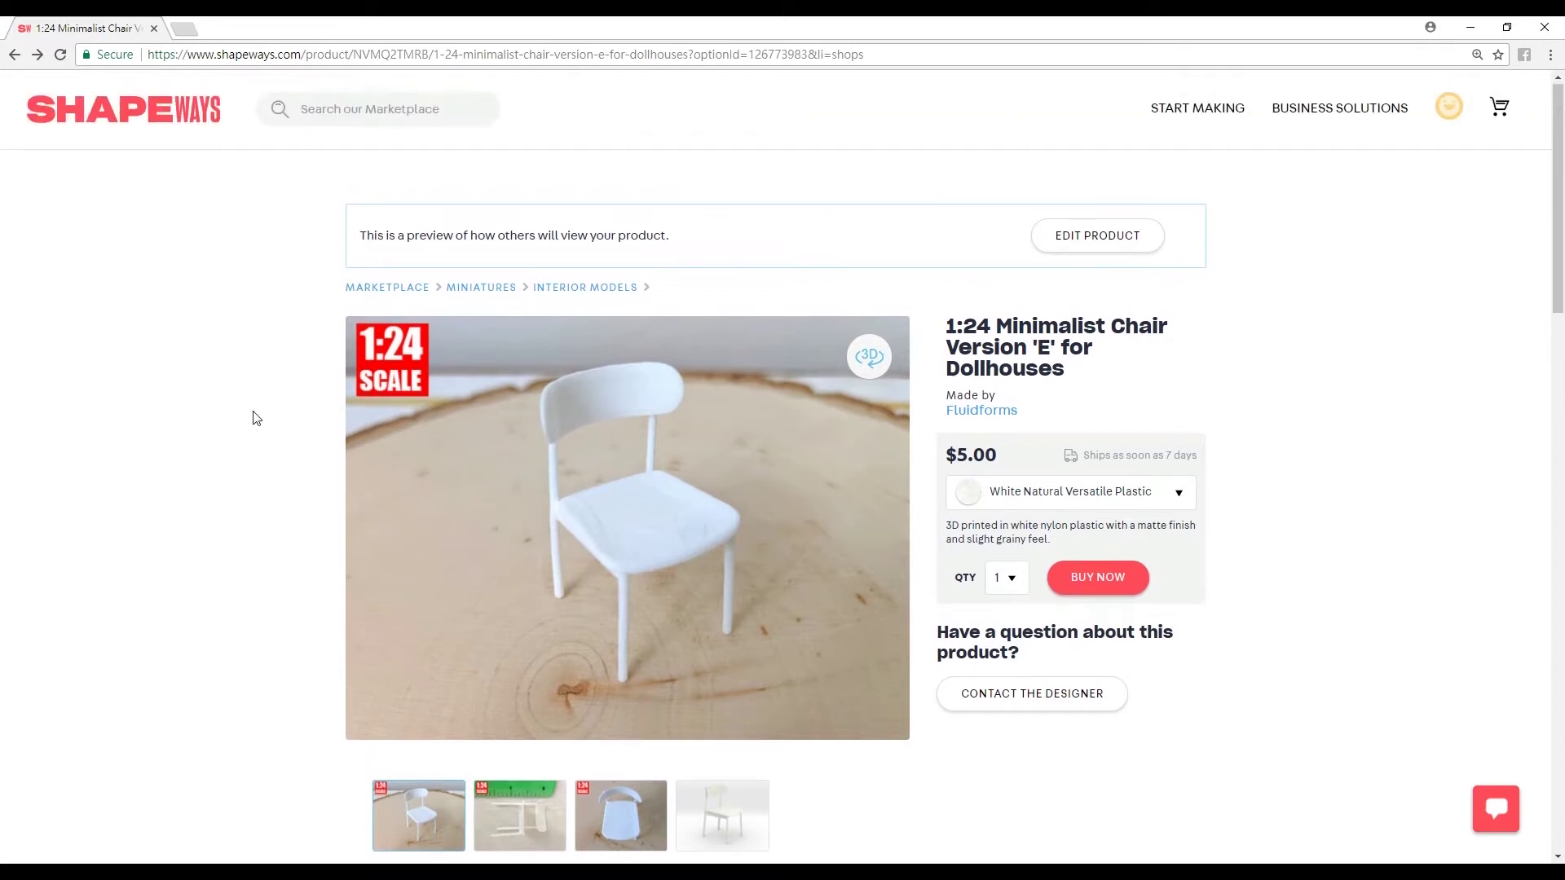
pyautogui.scroll(-1, 611, 428)
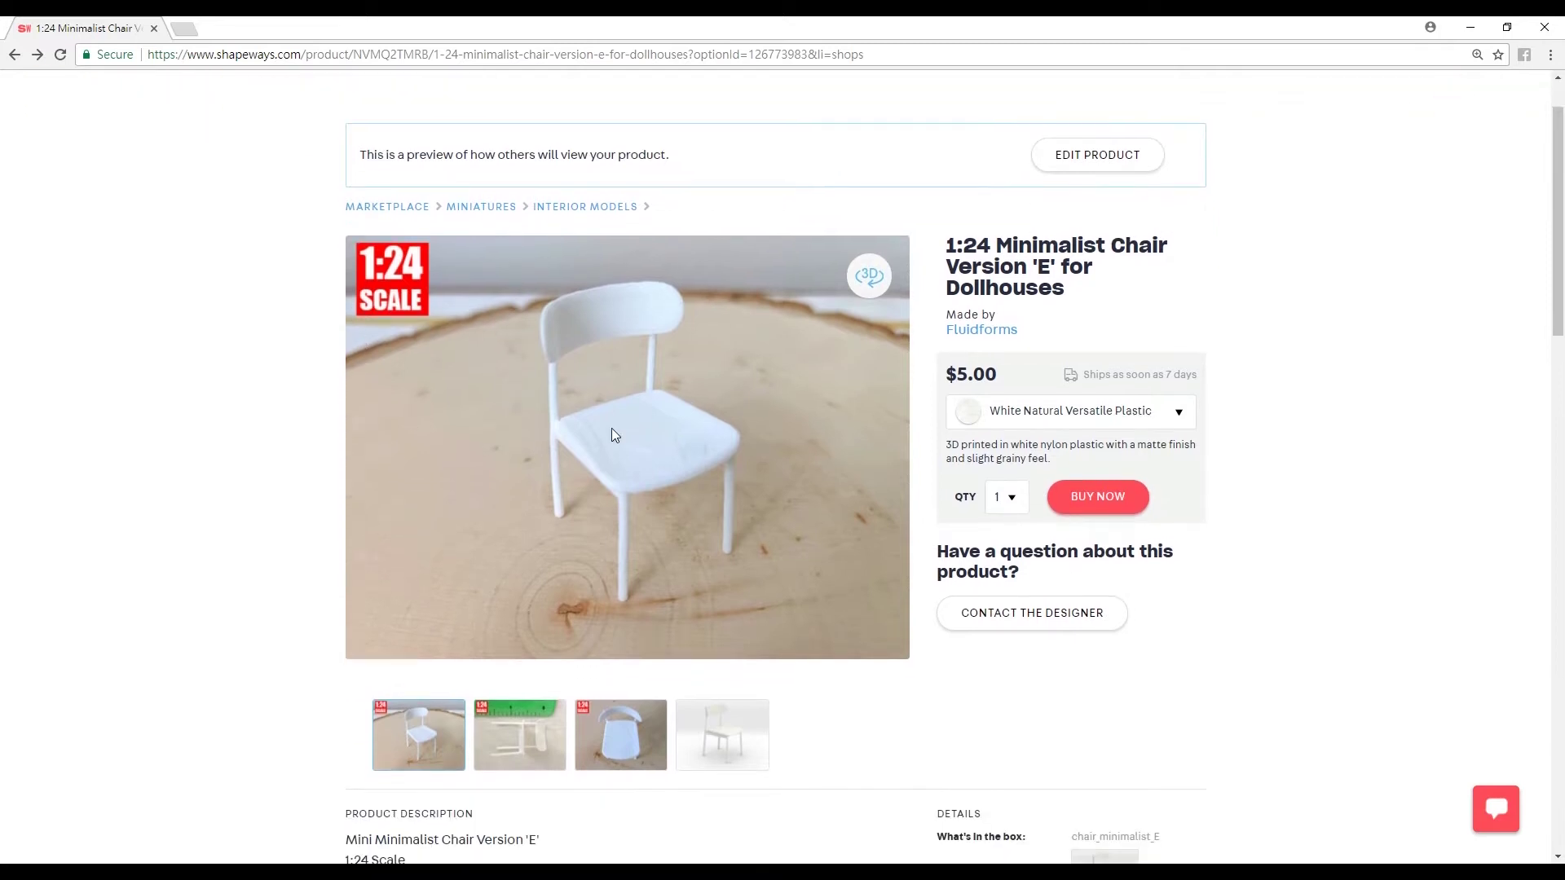
pyautogui.click(530, 735)
pyautogui.click(619, 744)
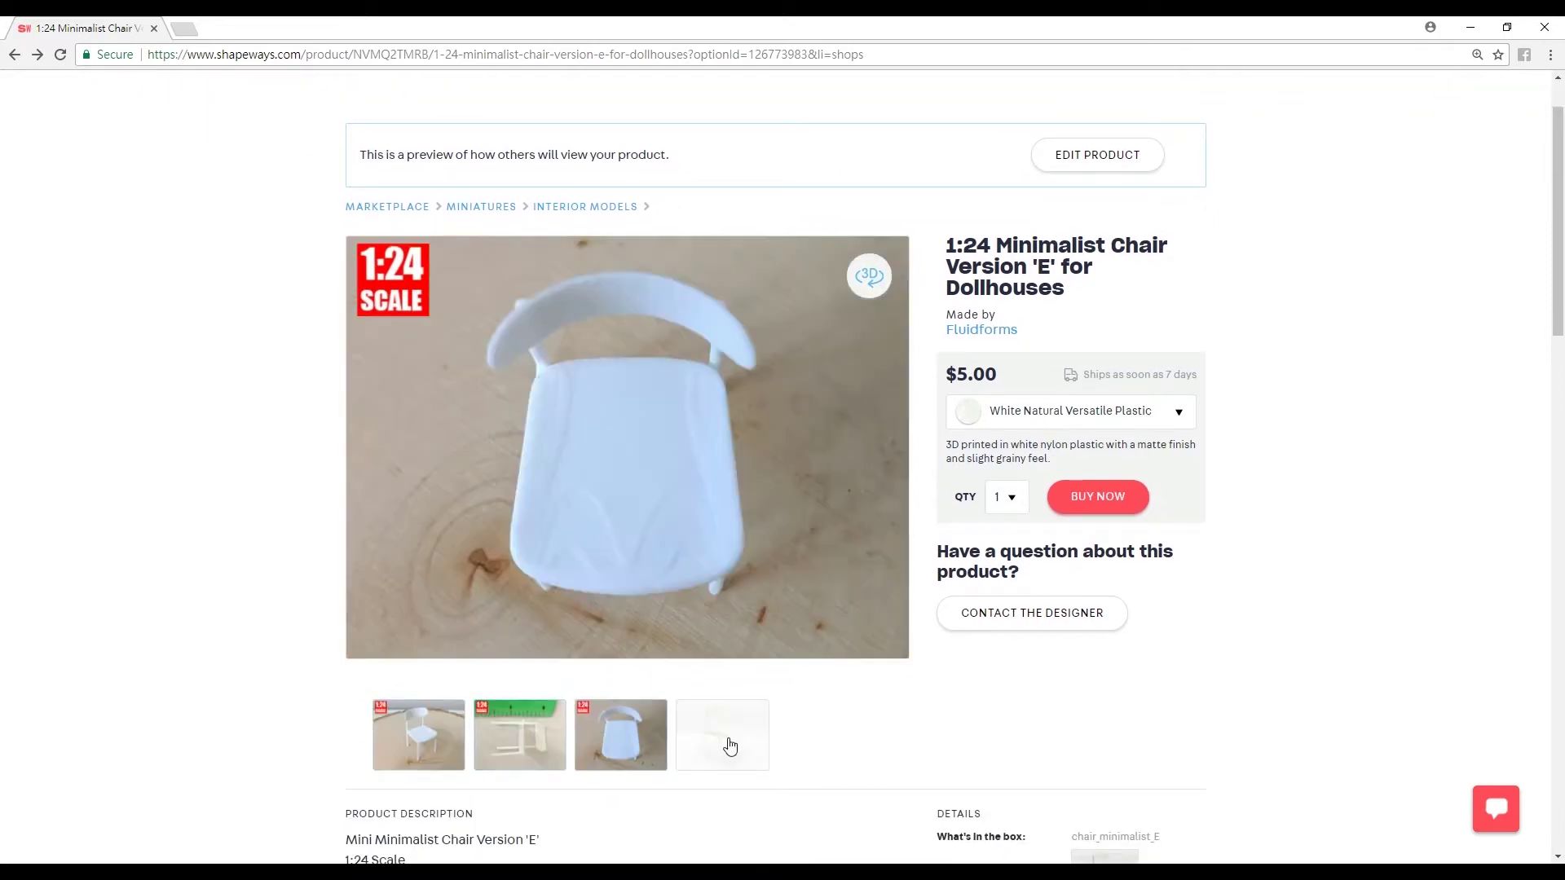
pyautogui.click(731, 746)
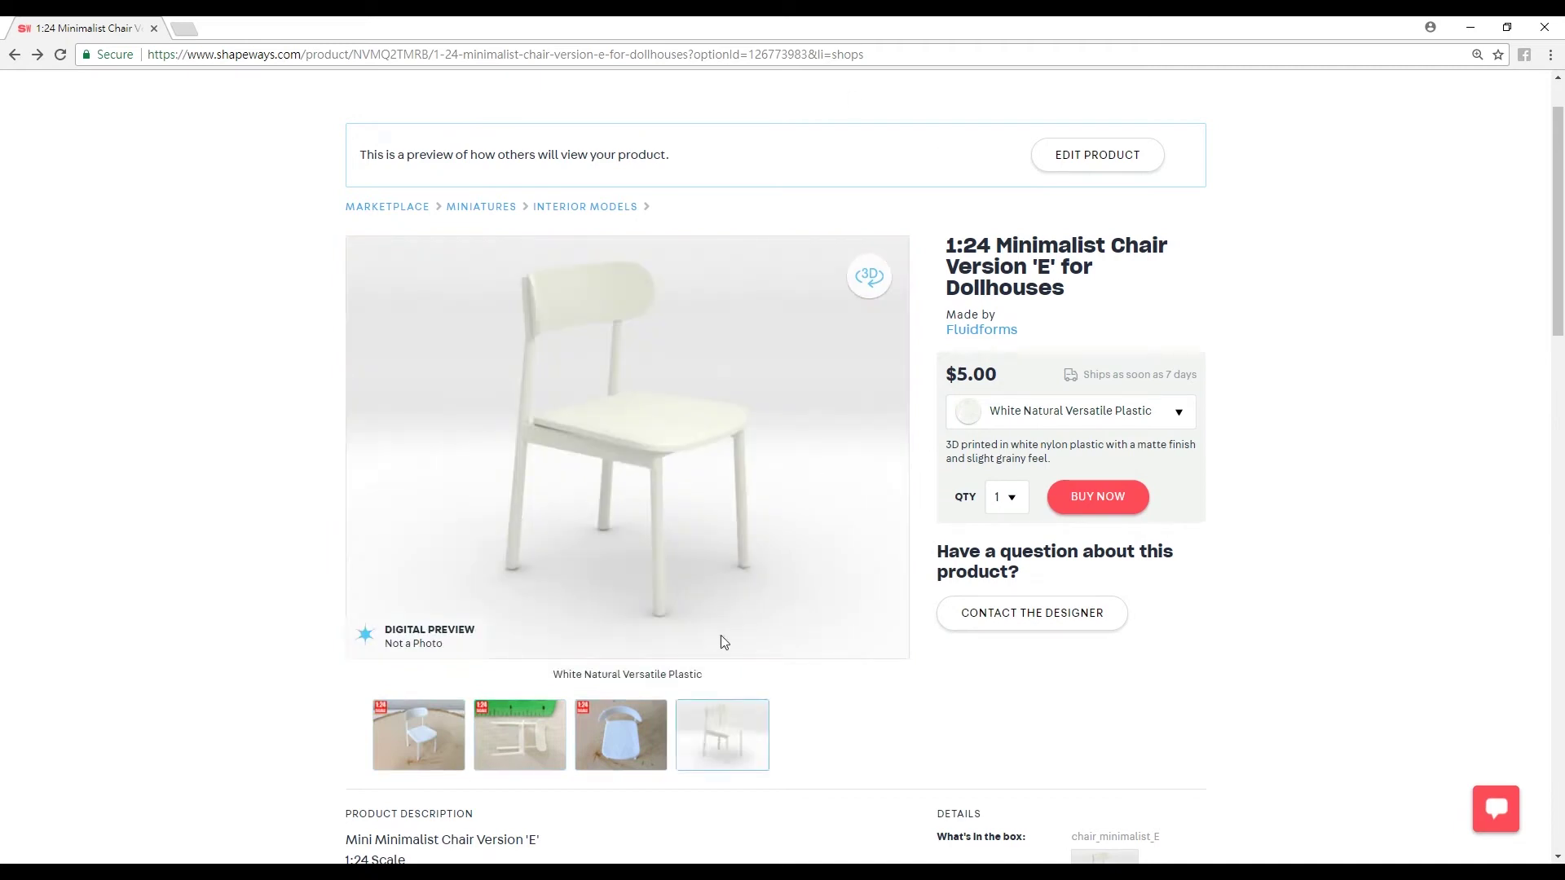
# Step: Switch to the interactive 3D view and rotate the chair to see its front and underside
pyautogui.click(869, 277)
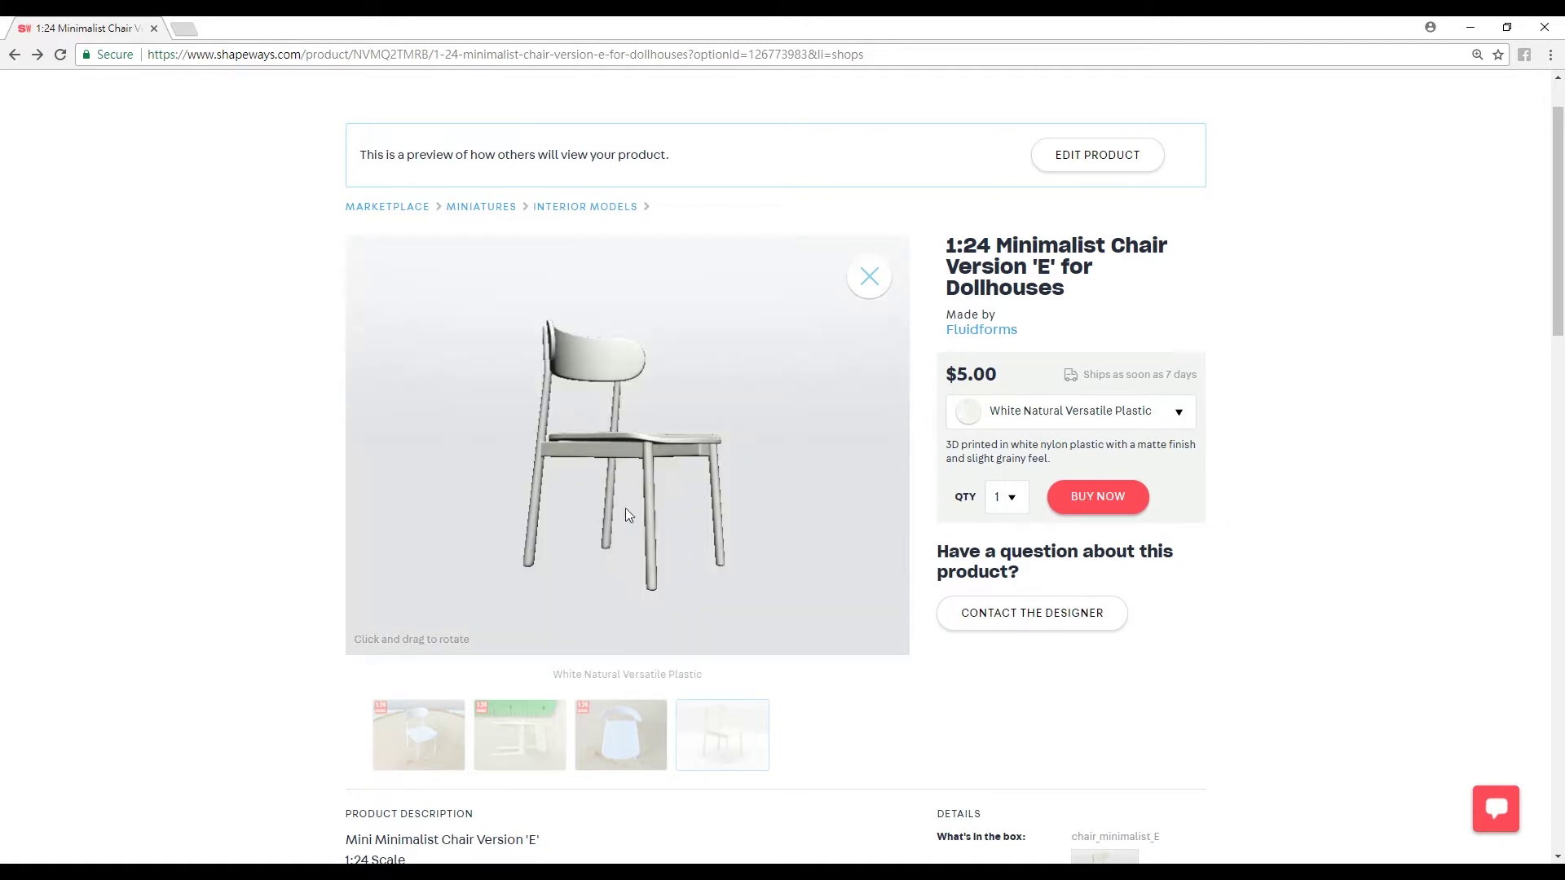
pyautogui.moveTo(639, 457); pyautogui.dragTo(735, 489)
pyautogui.moveTo(625, 504); pyautogui.dragTo(492, 406)
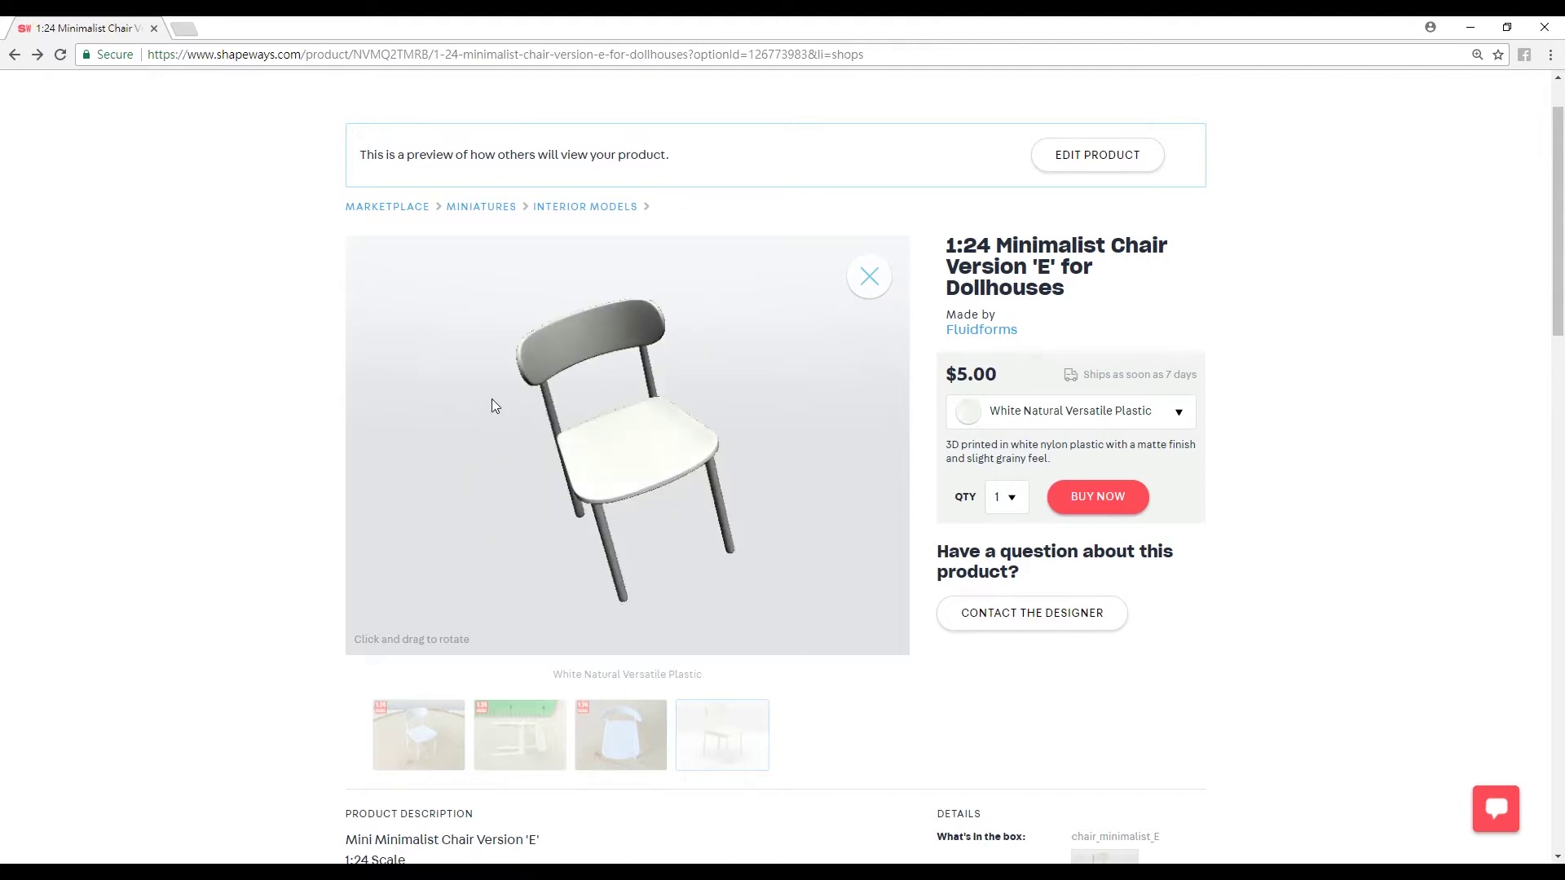
pyautogui.moveTo(669, 436); pyautogui.dragTo(639, 357)
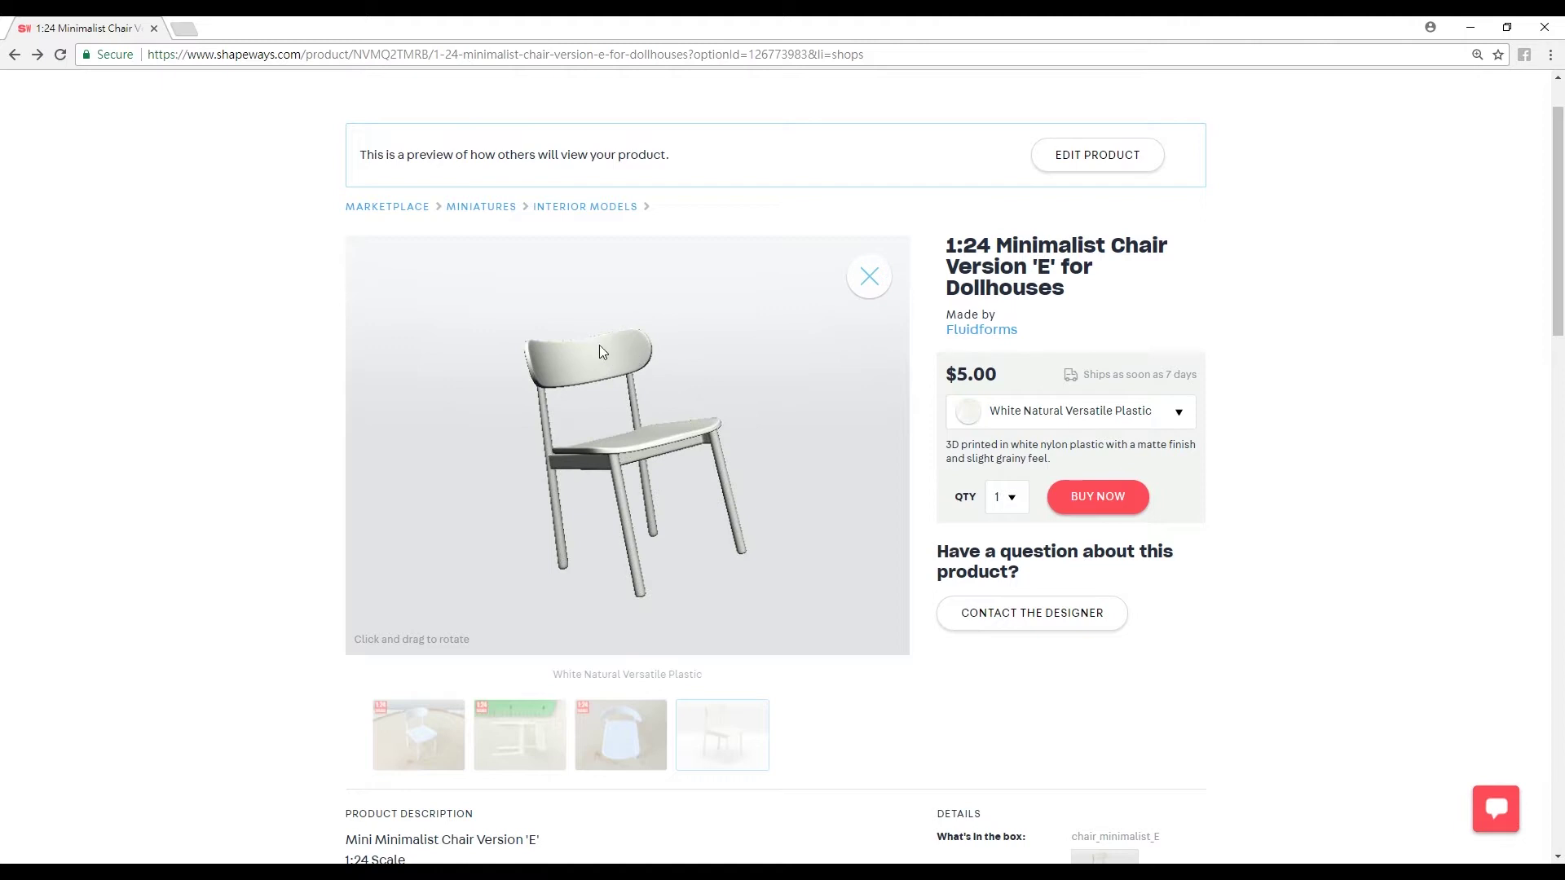
pyautogui.moveTo(613, 384); pyautogui.dragTo(645, 440)
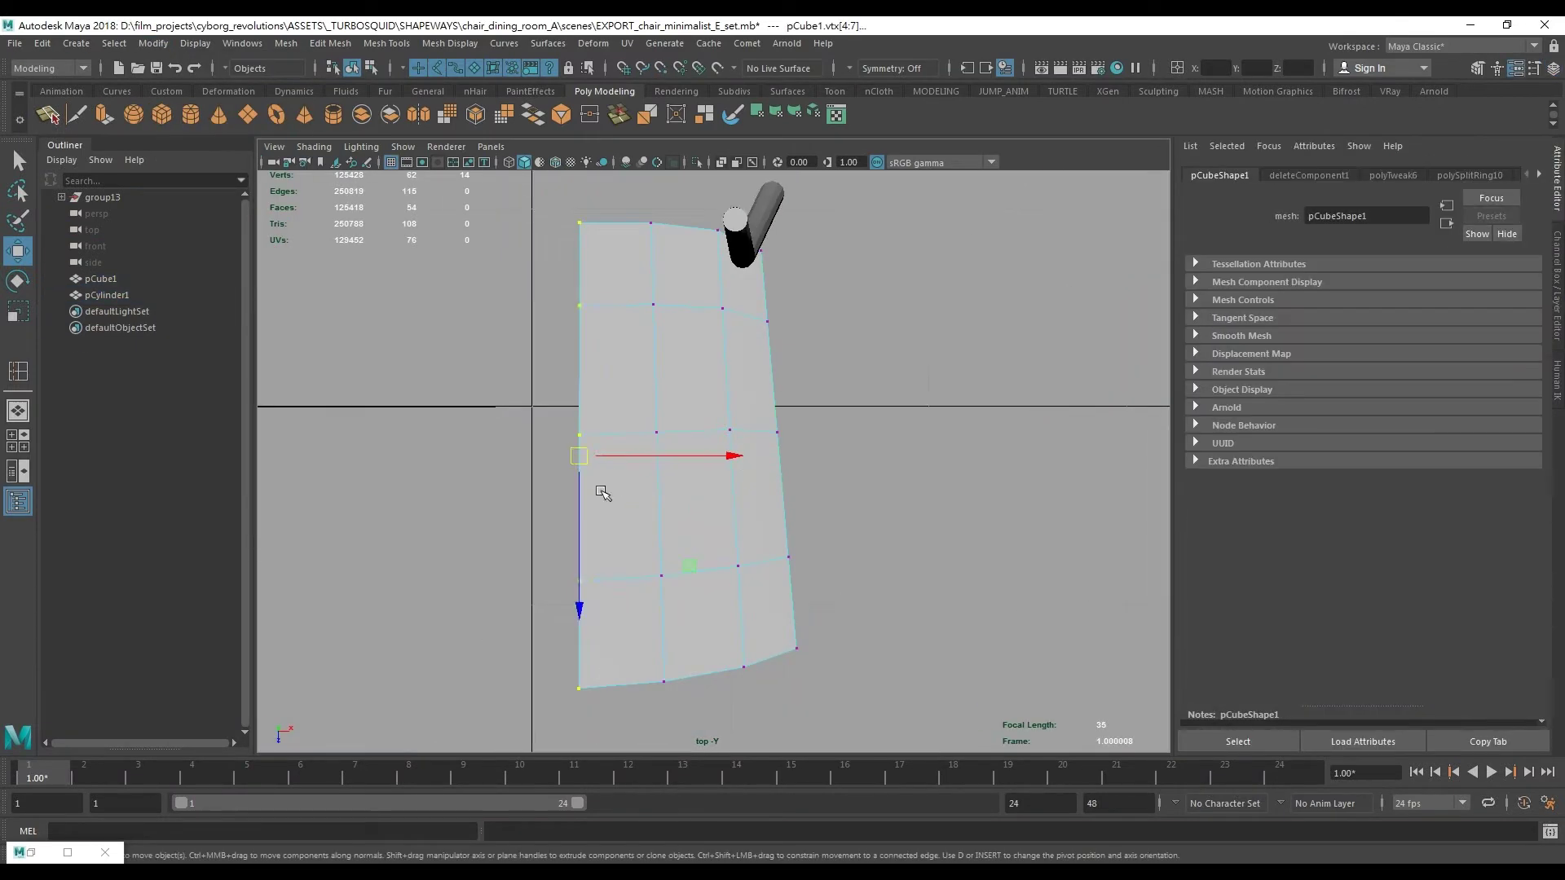
# Step: Freeze the transformations of the flat card mesh
pyautogui.hotkey('ctrl', 'a')
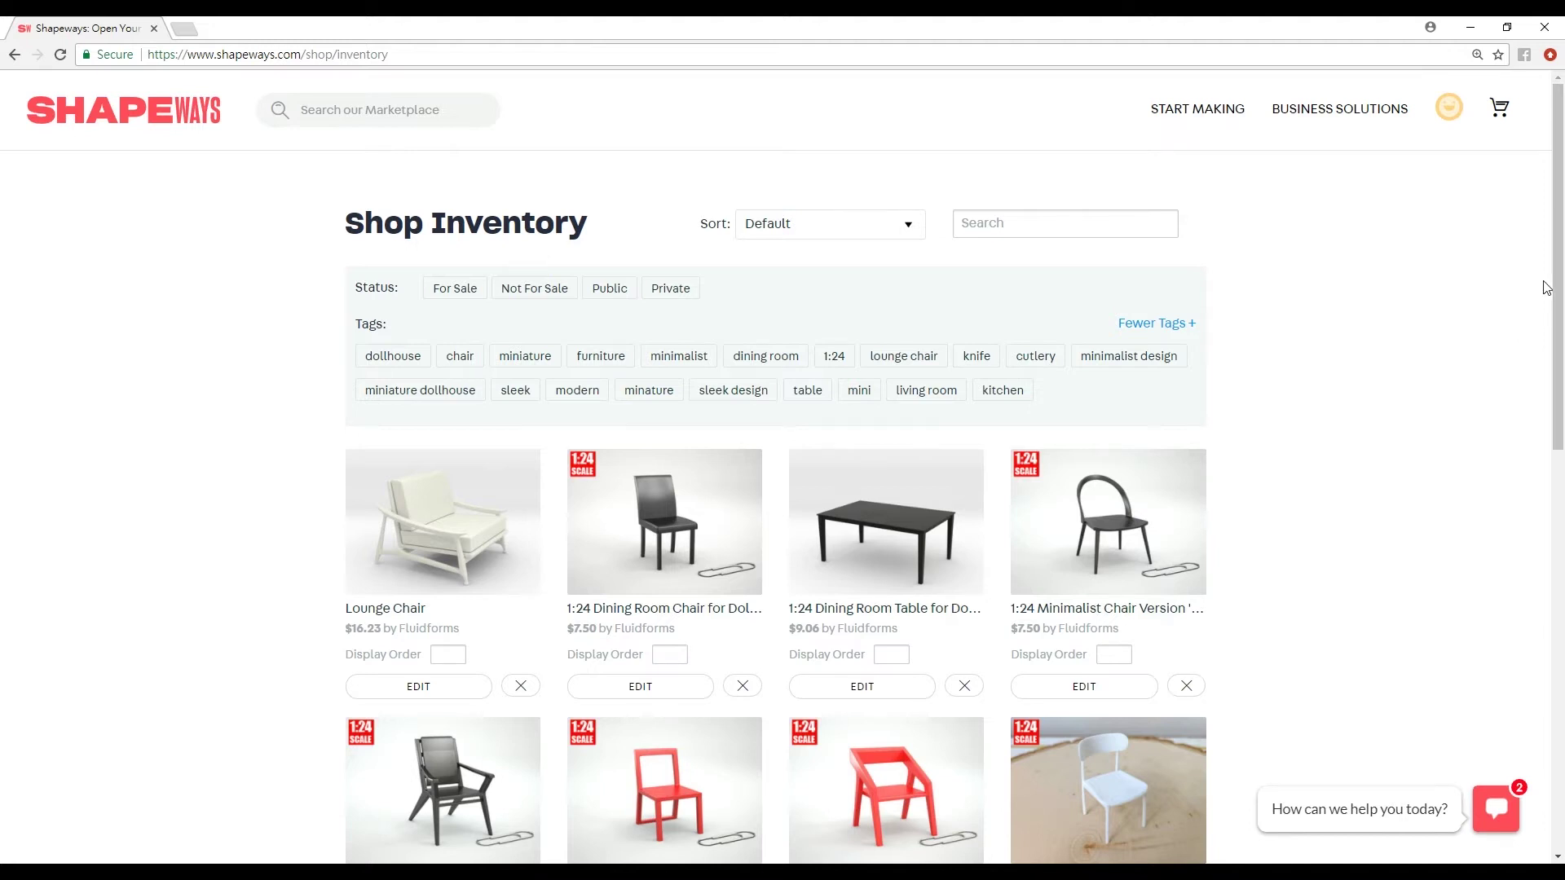
# Step: Start a new 3D model upload from the account menu and bring up the scenes folder
pyautogui.moveTo(1444, 124)
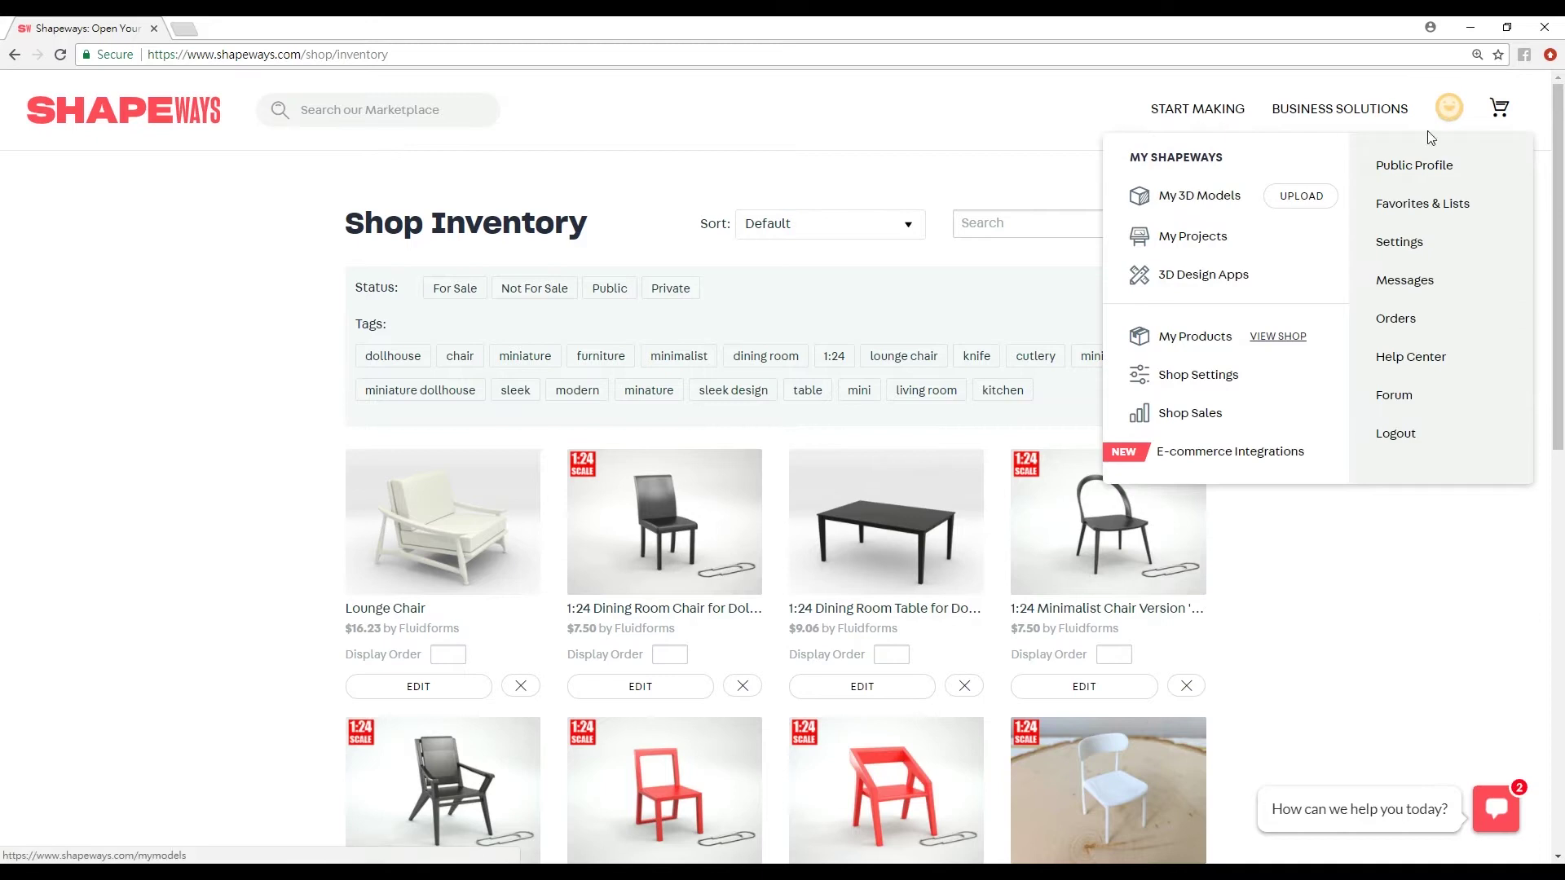
pyautogui.click(1301, 200)
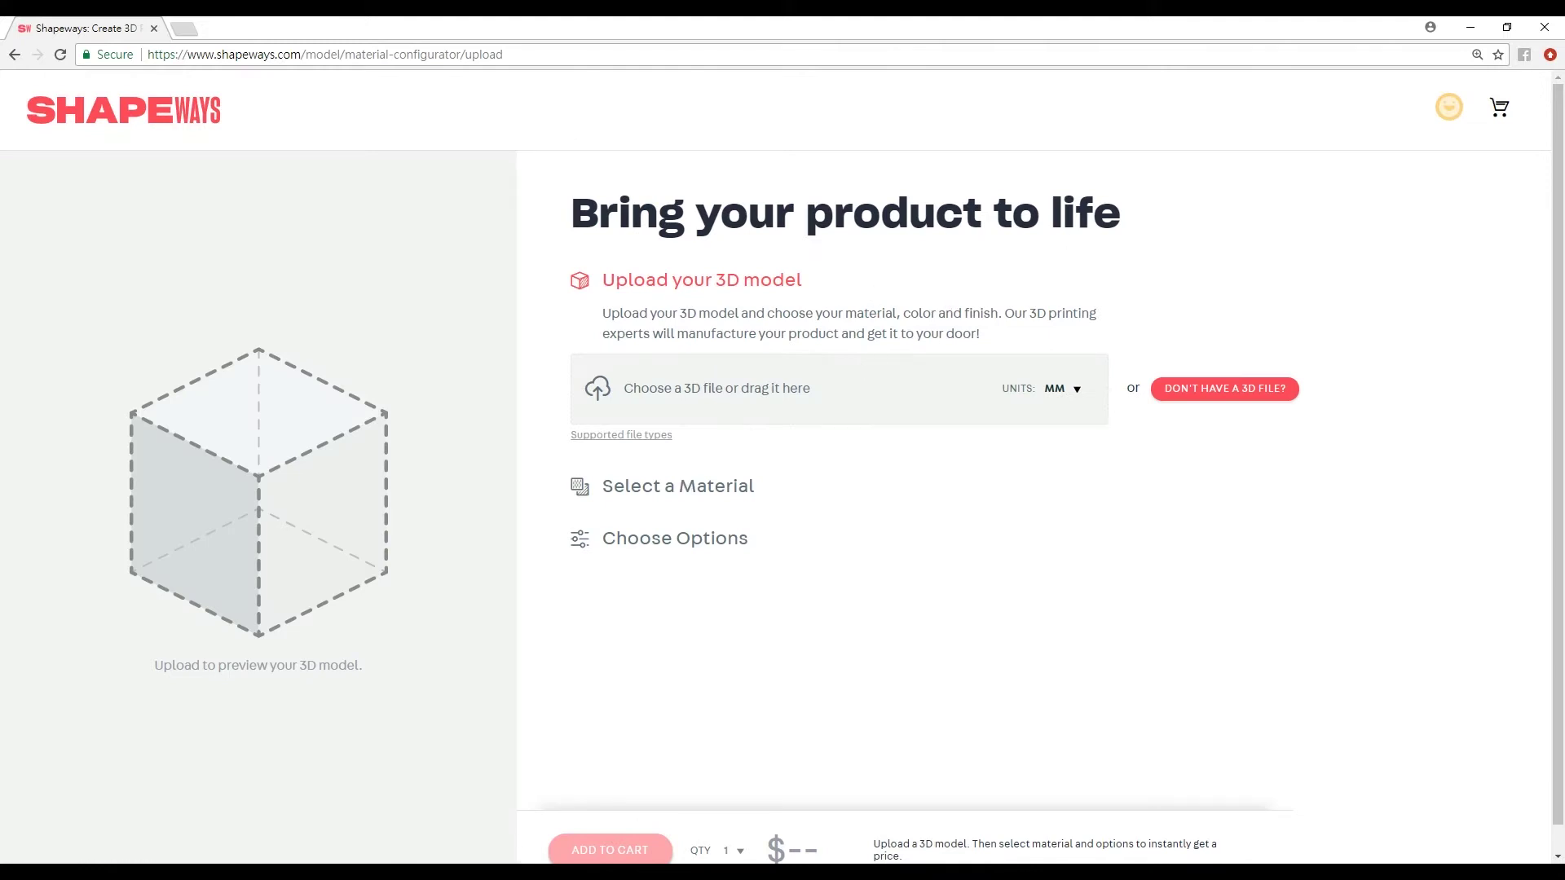
pyautogui.click(420, 799)
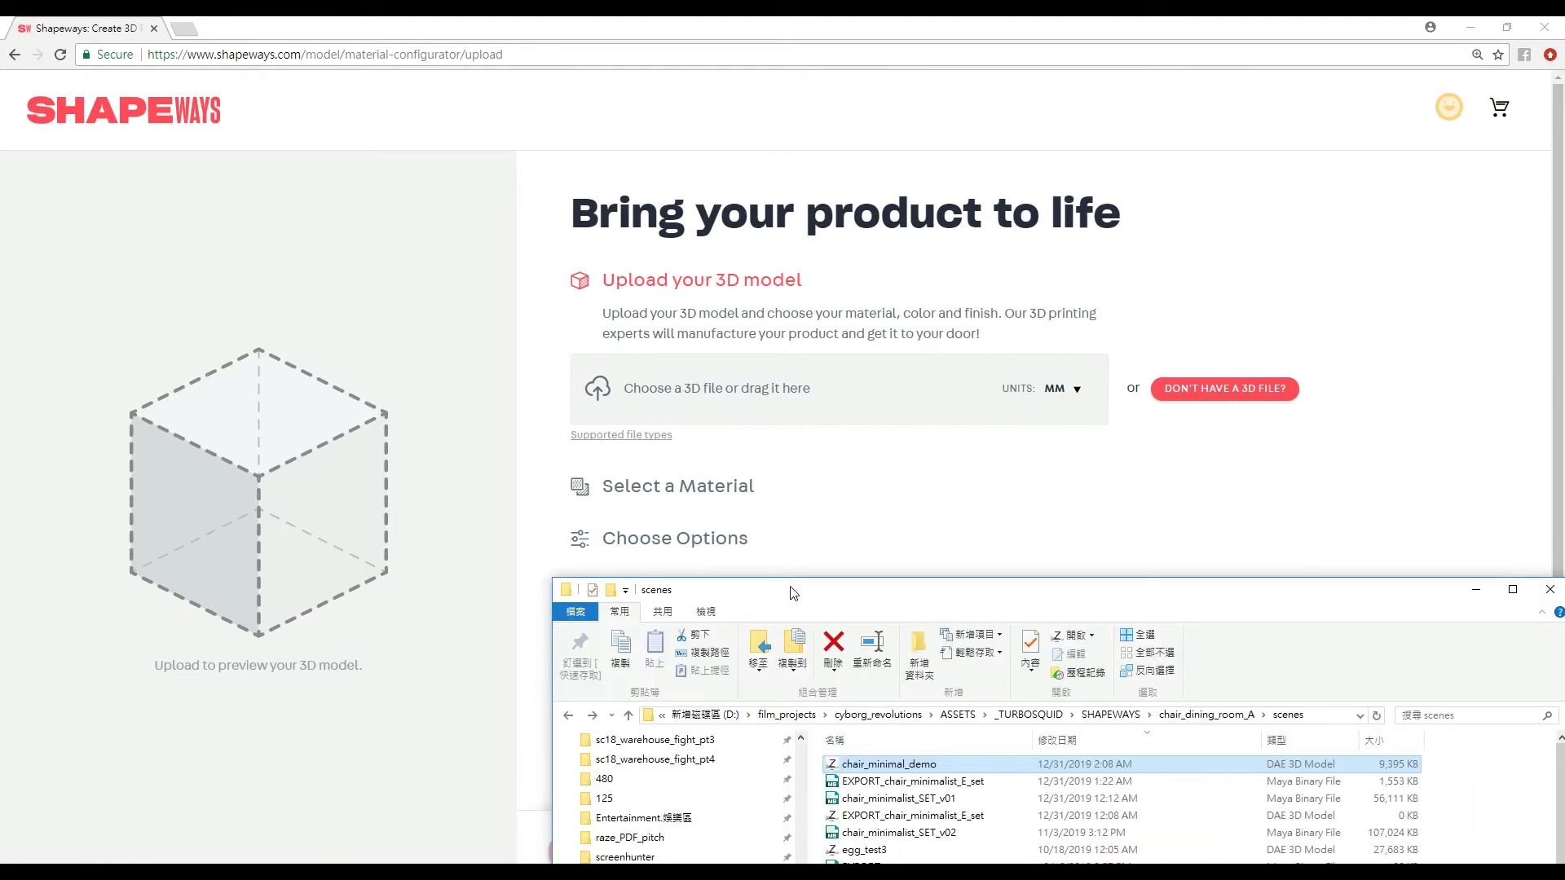
# Step: Drop chair_minimal_demo from the scenes folder onto the upload box
pyautogui.moveTo(794, 593); pyautogui.dragTo(585, 621)
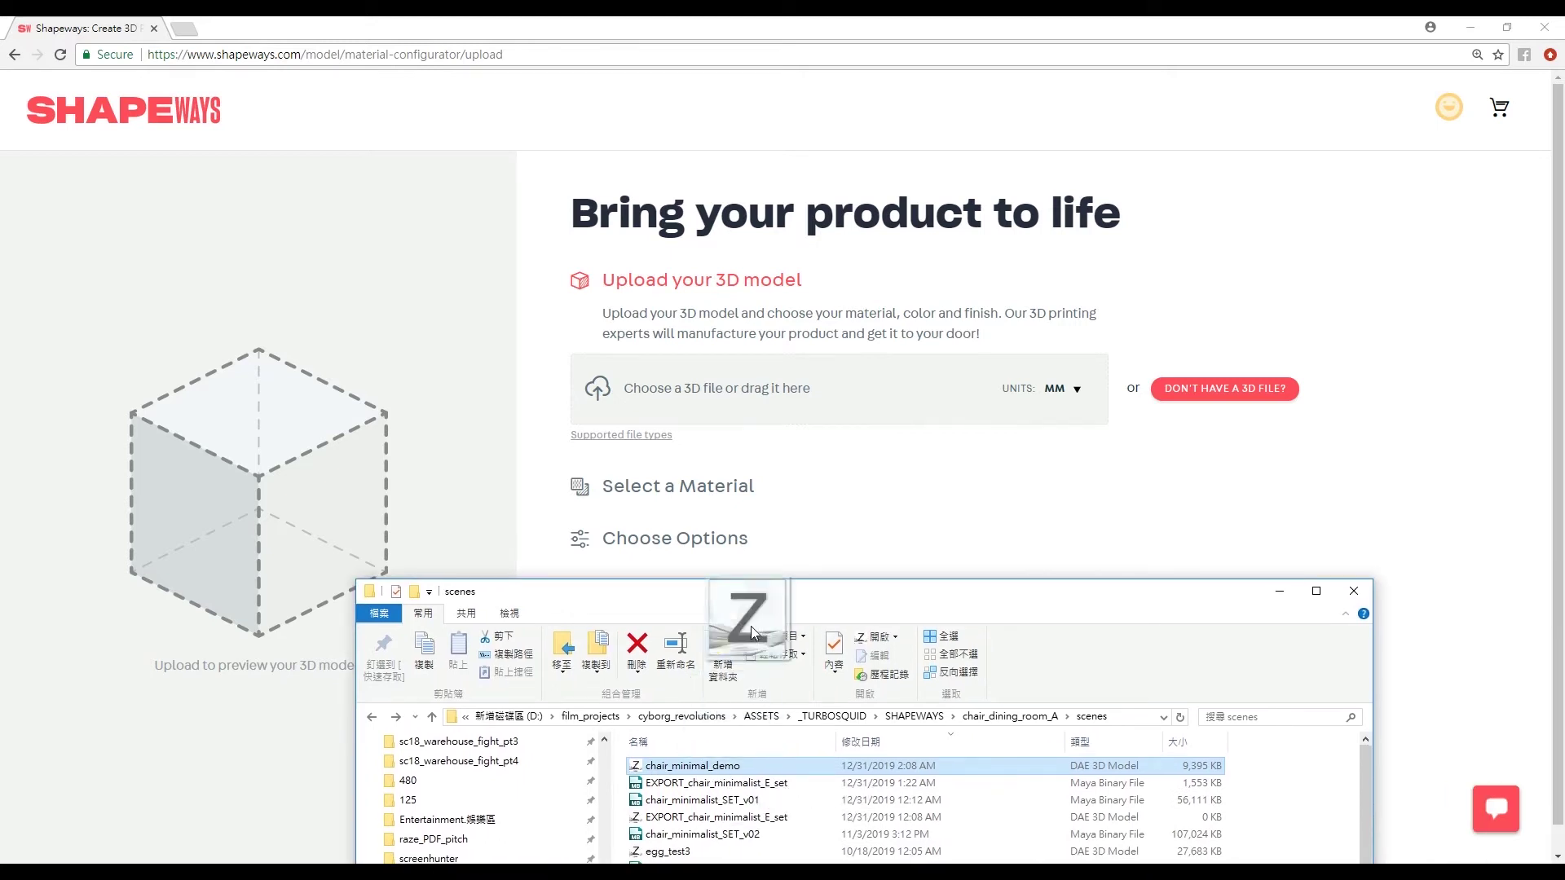
pyautogui.moveTo(763, 389); pyautogui.dragTo(763, 389)
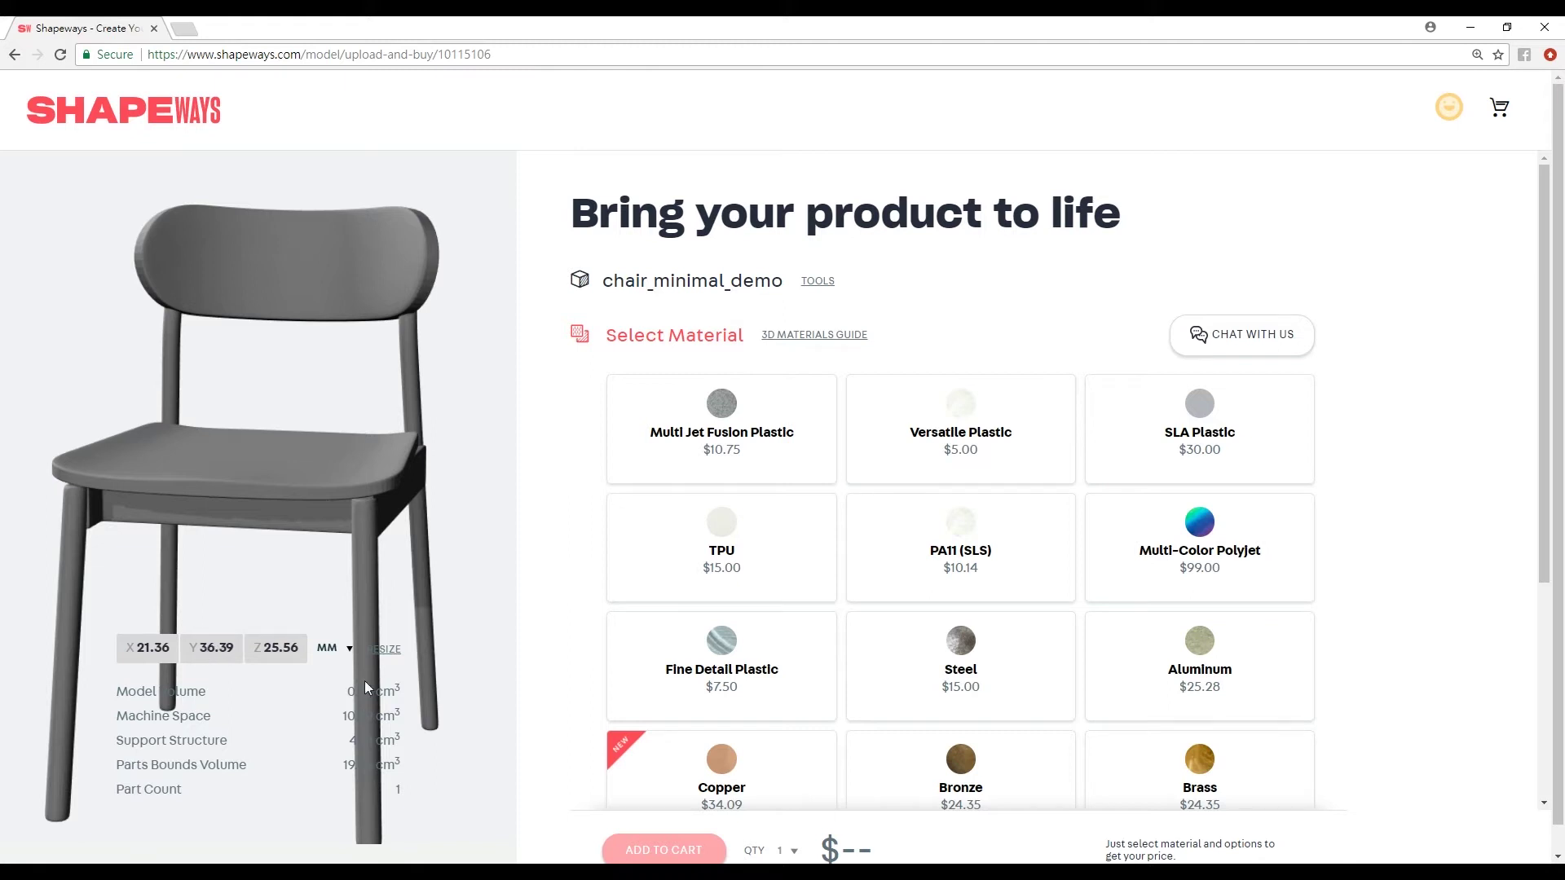
# Step: In Maya, orbit the chair and select locator2 and distanceDimension1 to check its ~3.58 height
pyautogui.moveTo(629, 870)
pyautogui.click(717, 807)
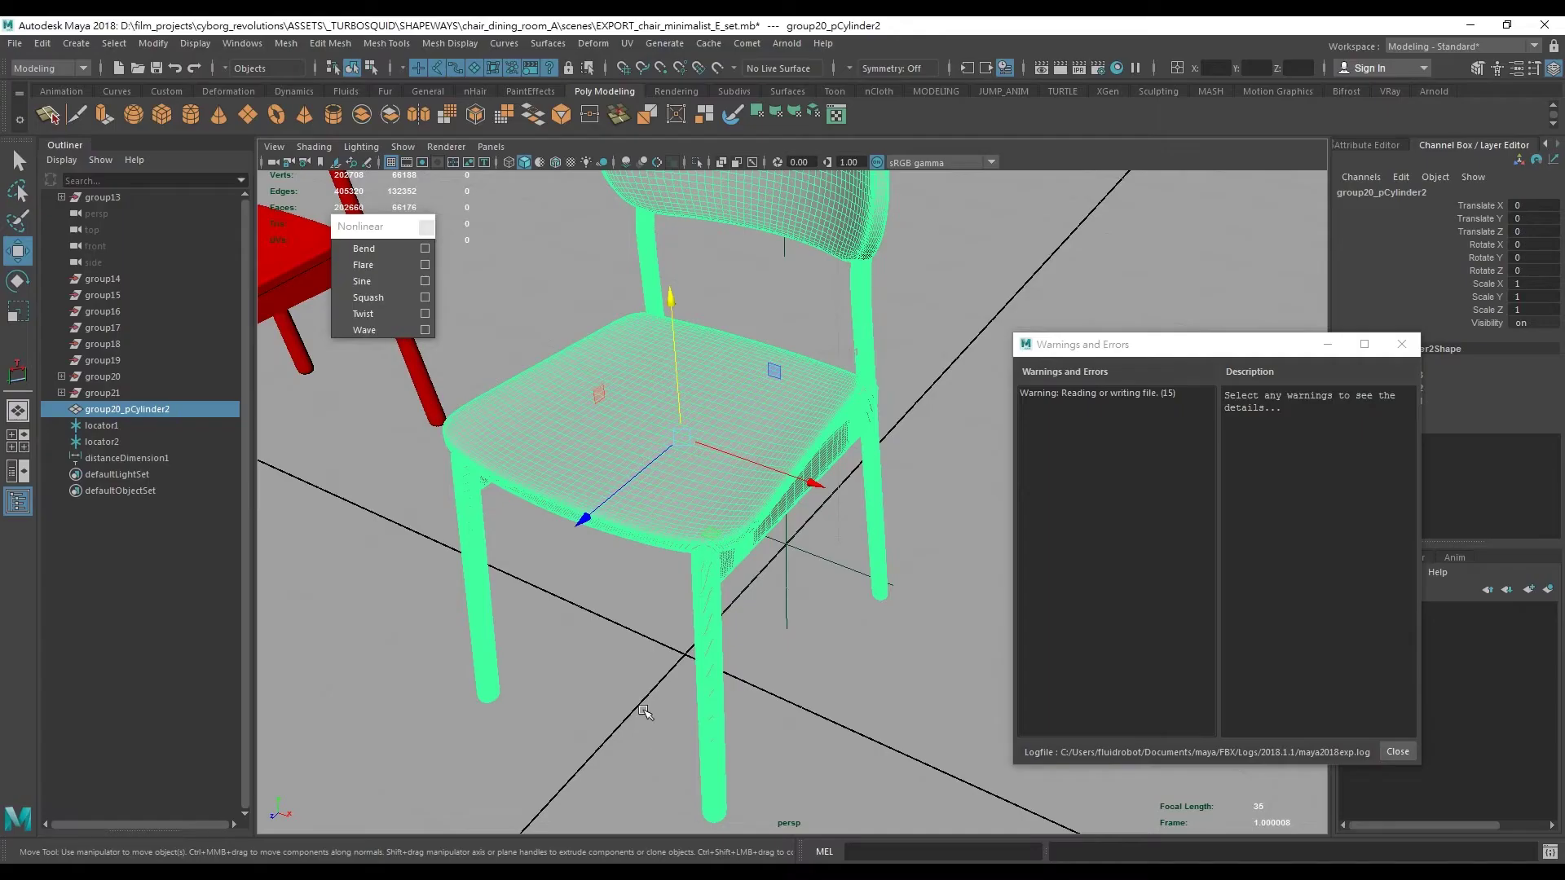
pyautogui.moveTo(675, 576); pyautogui.dragTo(610, 533)
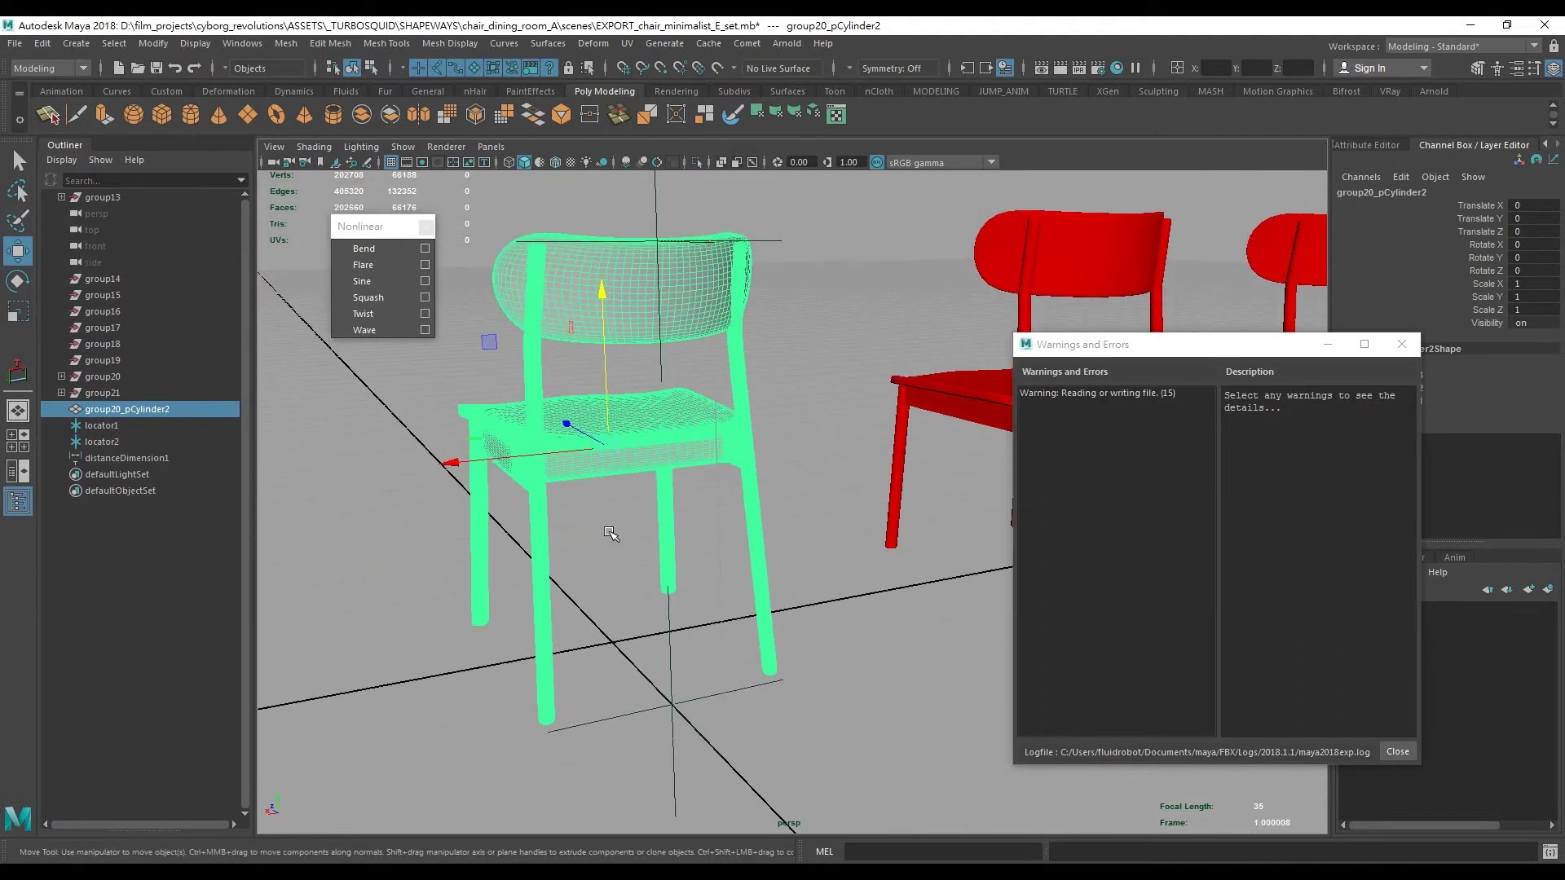
pyautogui.click(766, 237)
pyautogui.click(774, 268)
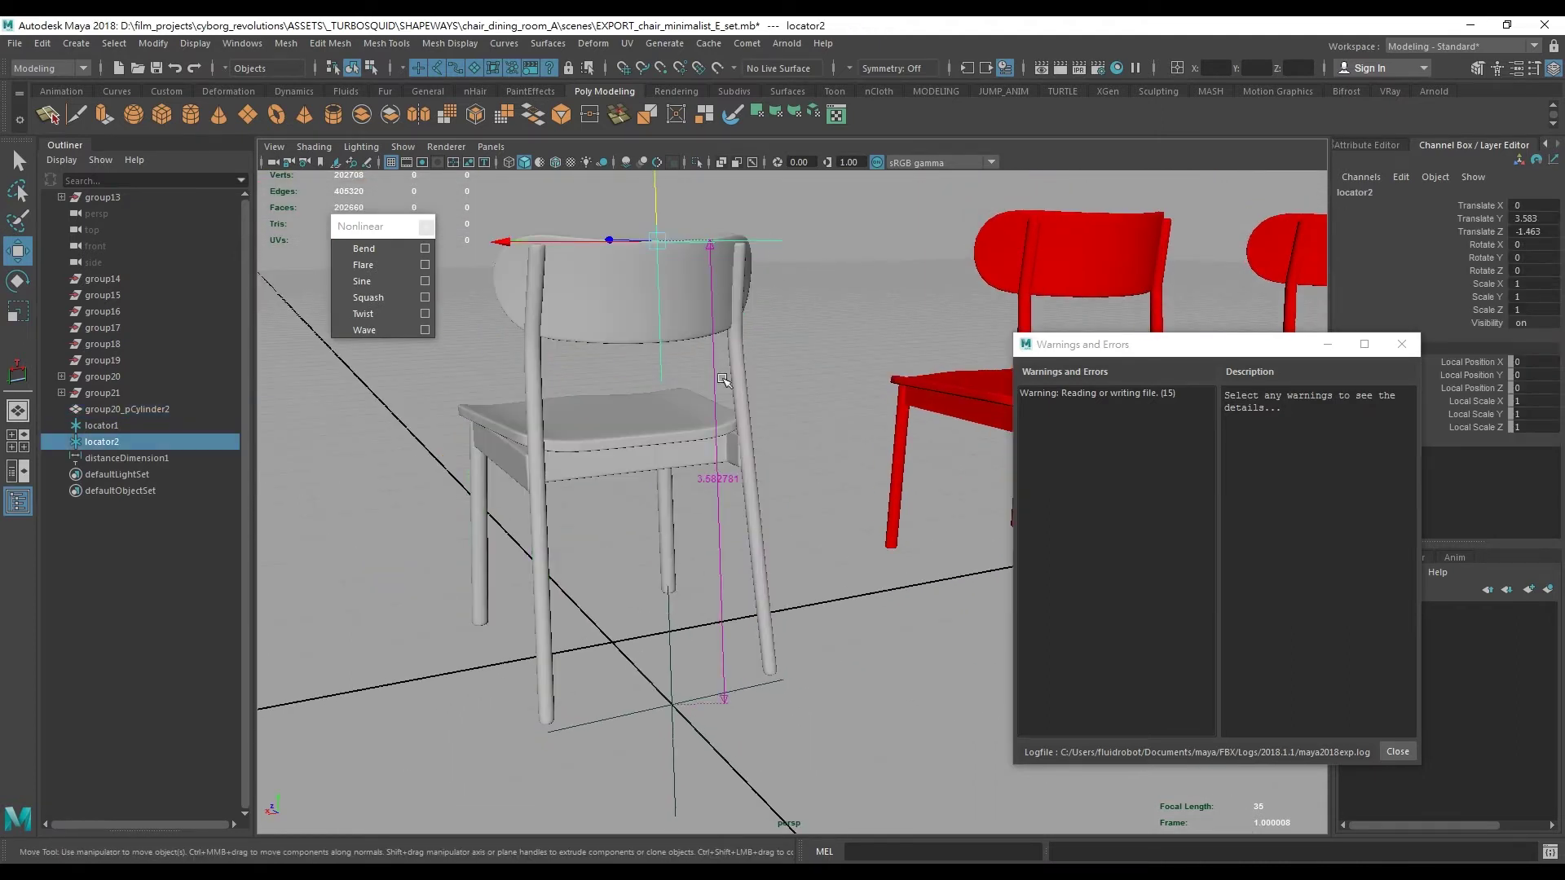
pyautogui.moveTo(721, 481); pyautogui.dragTo(643, 522)
pyautogui.click(621, 546)
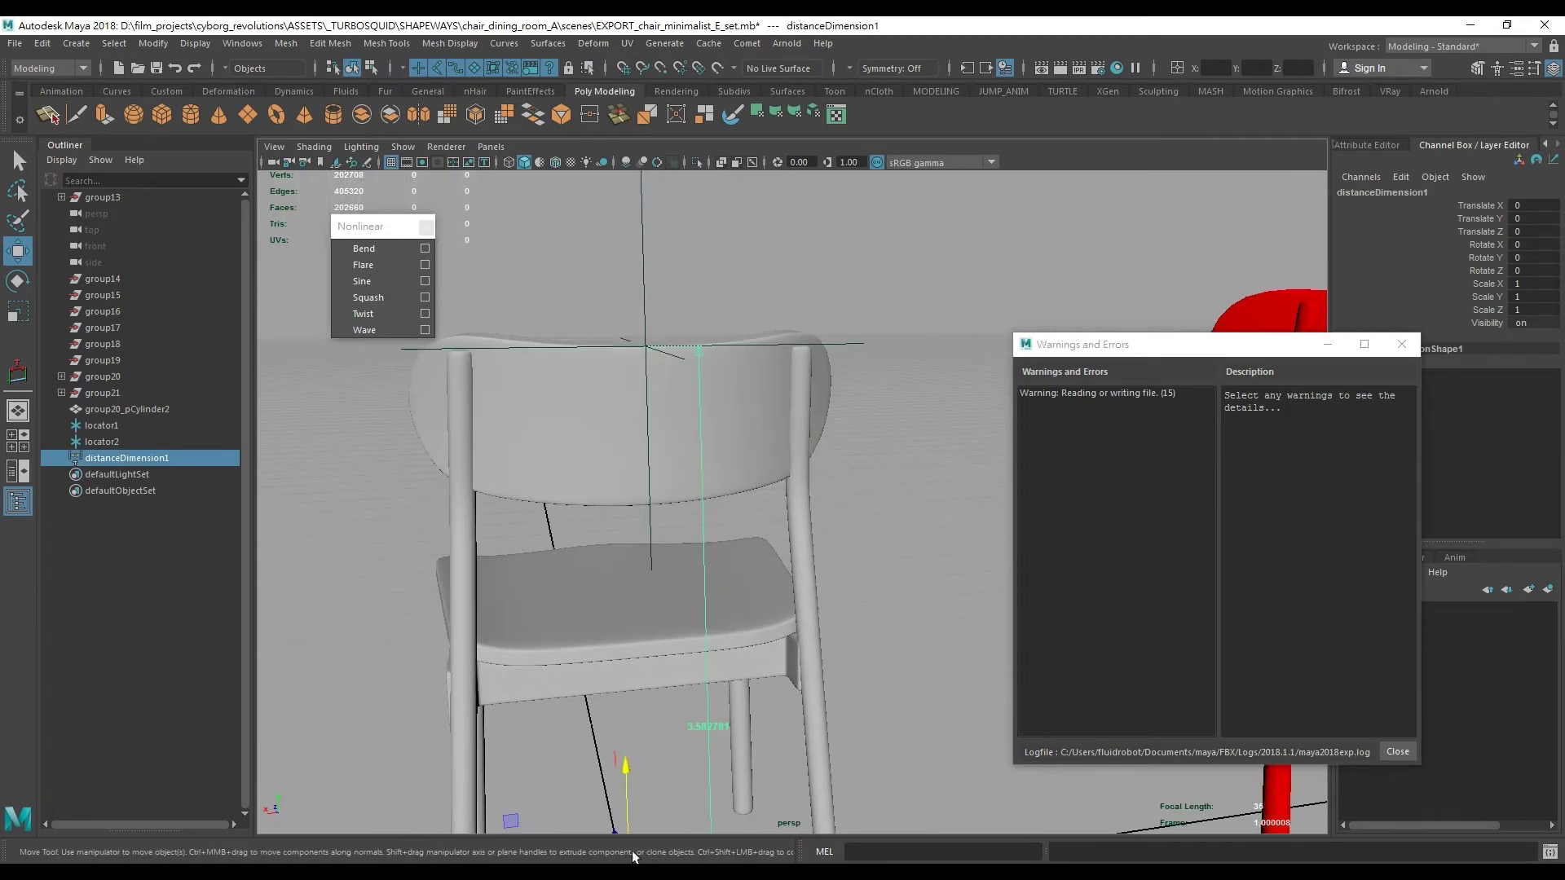
pyautogui.moveTo(566, 862)
pyautogui.click(601, 830)
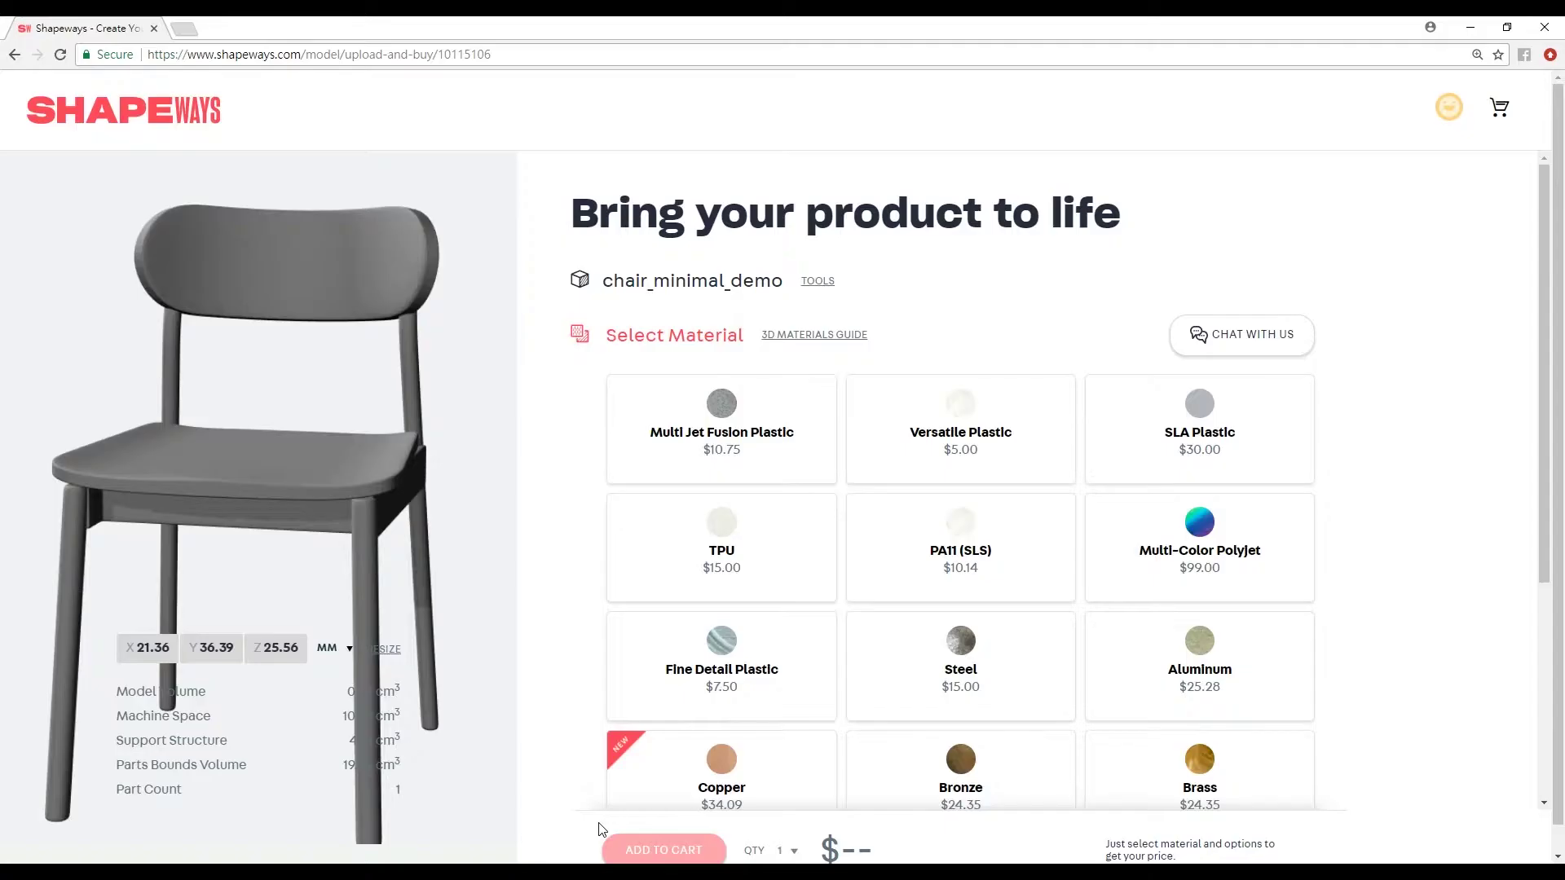
pyautogui.moveTo(293, 487); pyautogui.dragTo(292, 554)
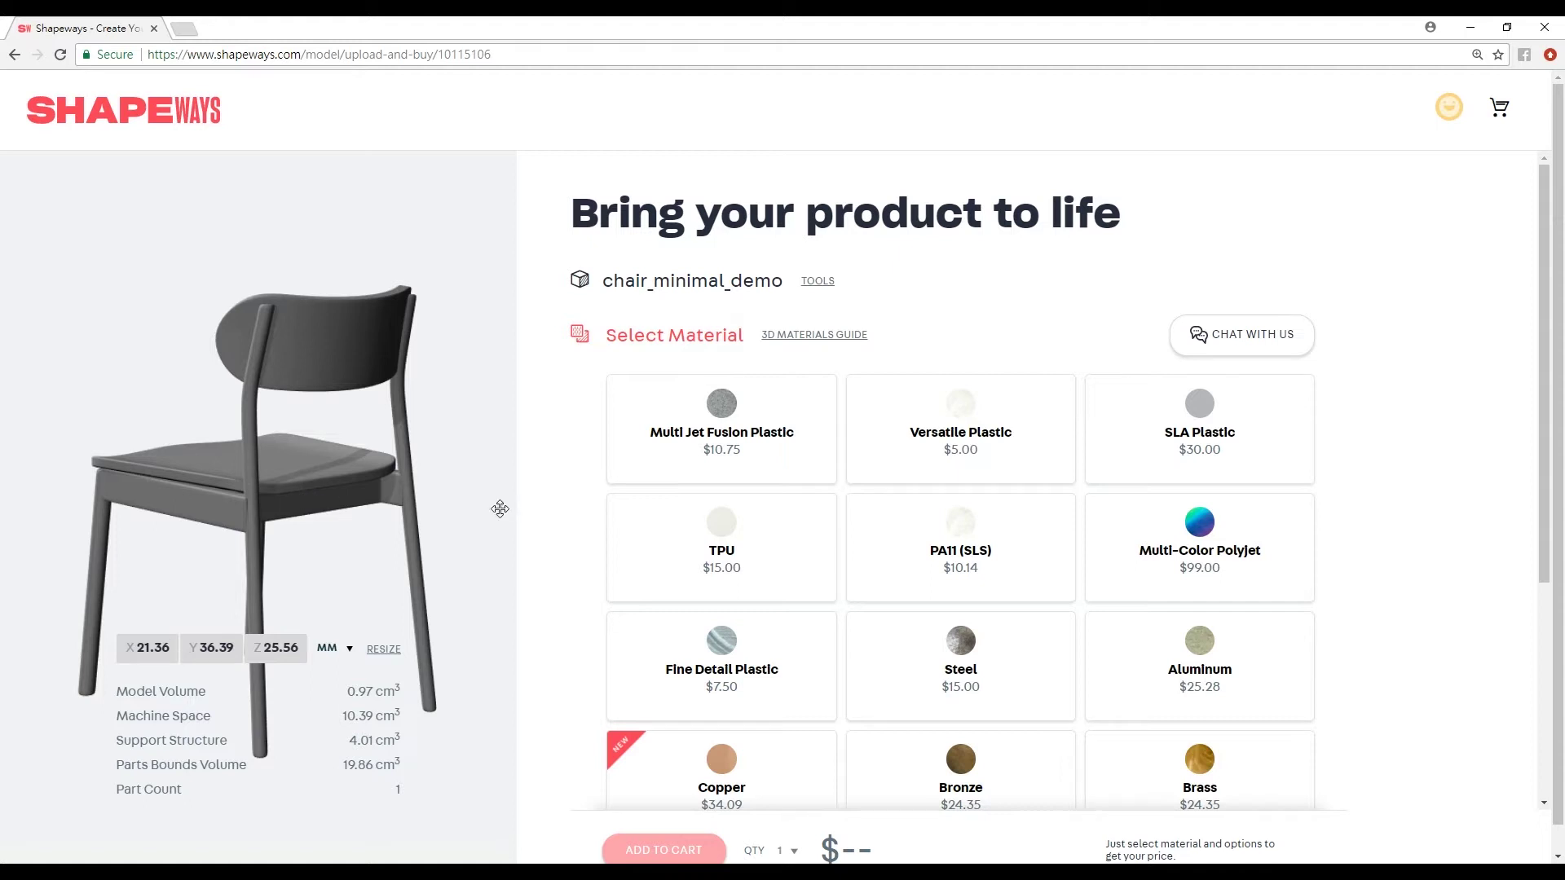
pyautogui.moveTo(453, 511); pyautogui.dragTo(559, 511)
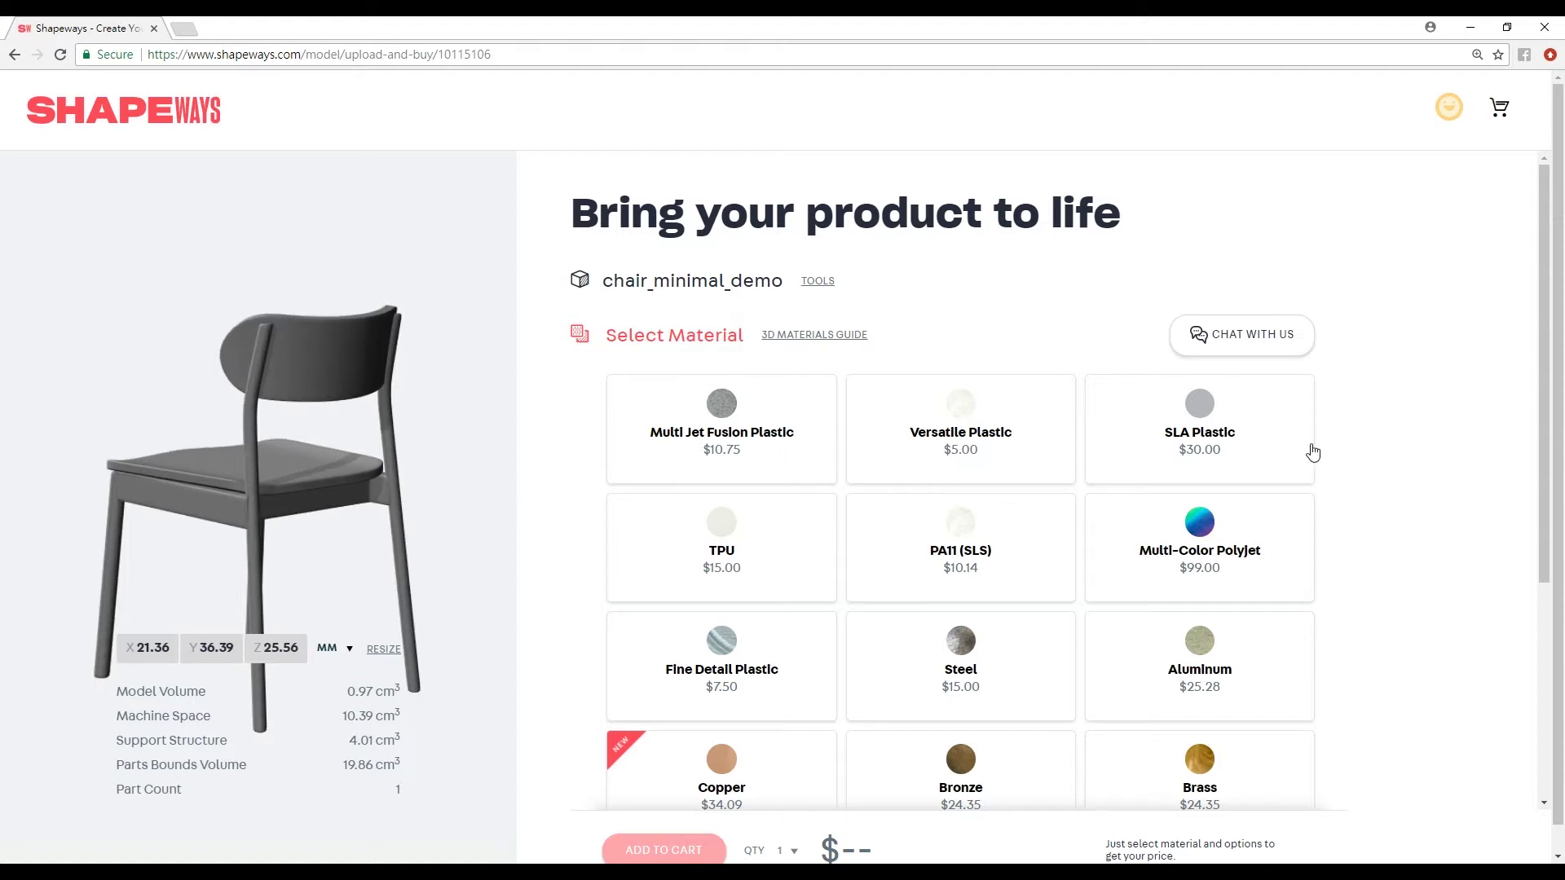
pyautogui.moveTo(447, 490); pyautogui.dragTo(347, 495)
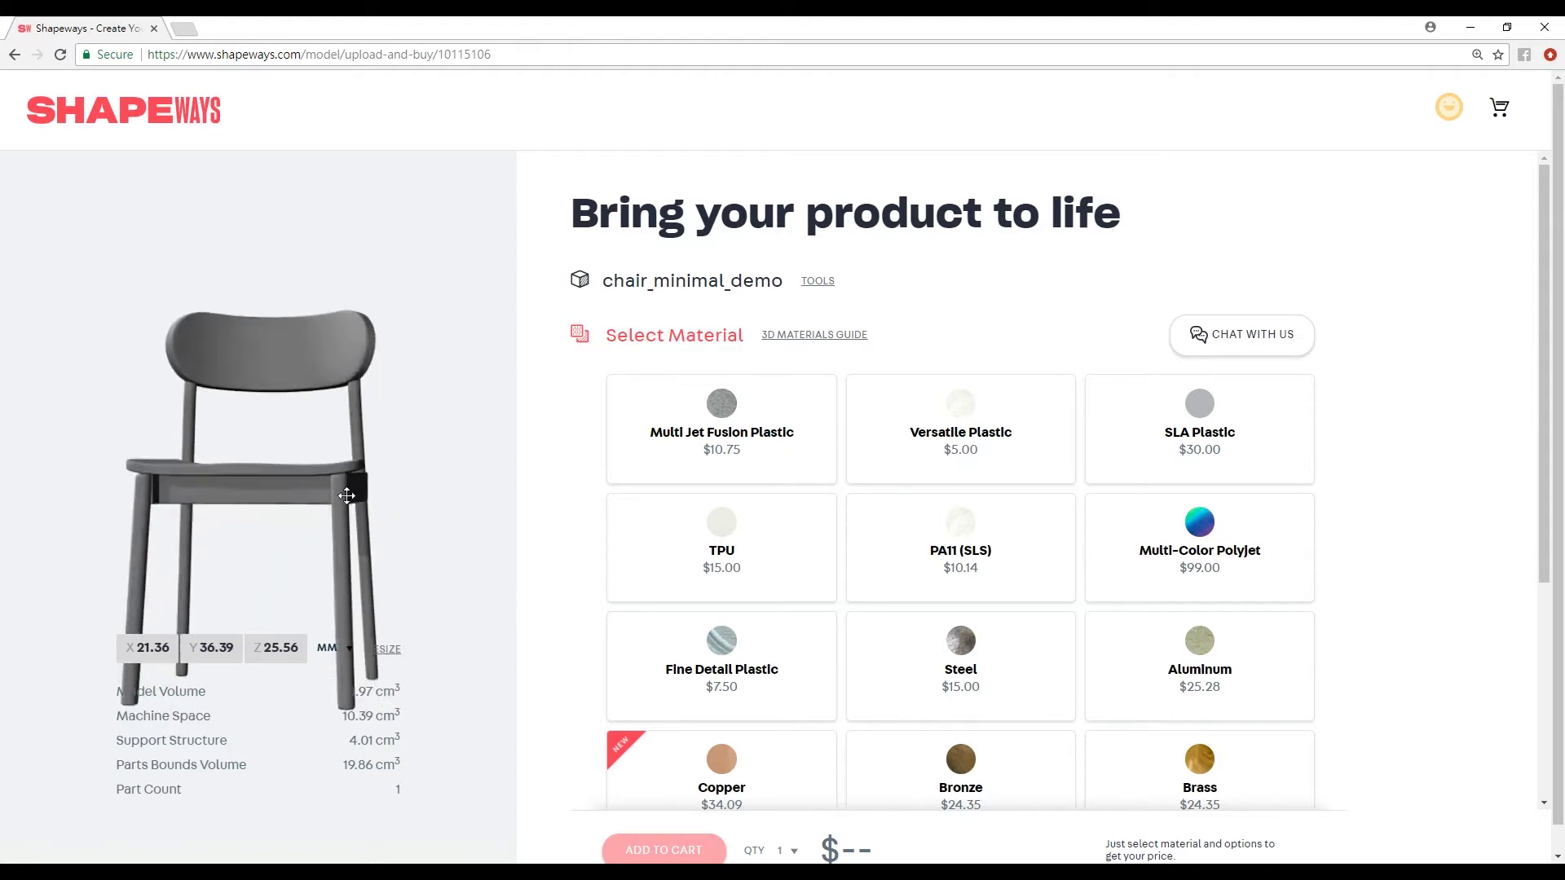
pyautogui.scroll(-1, 1048, 531)
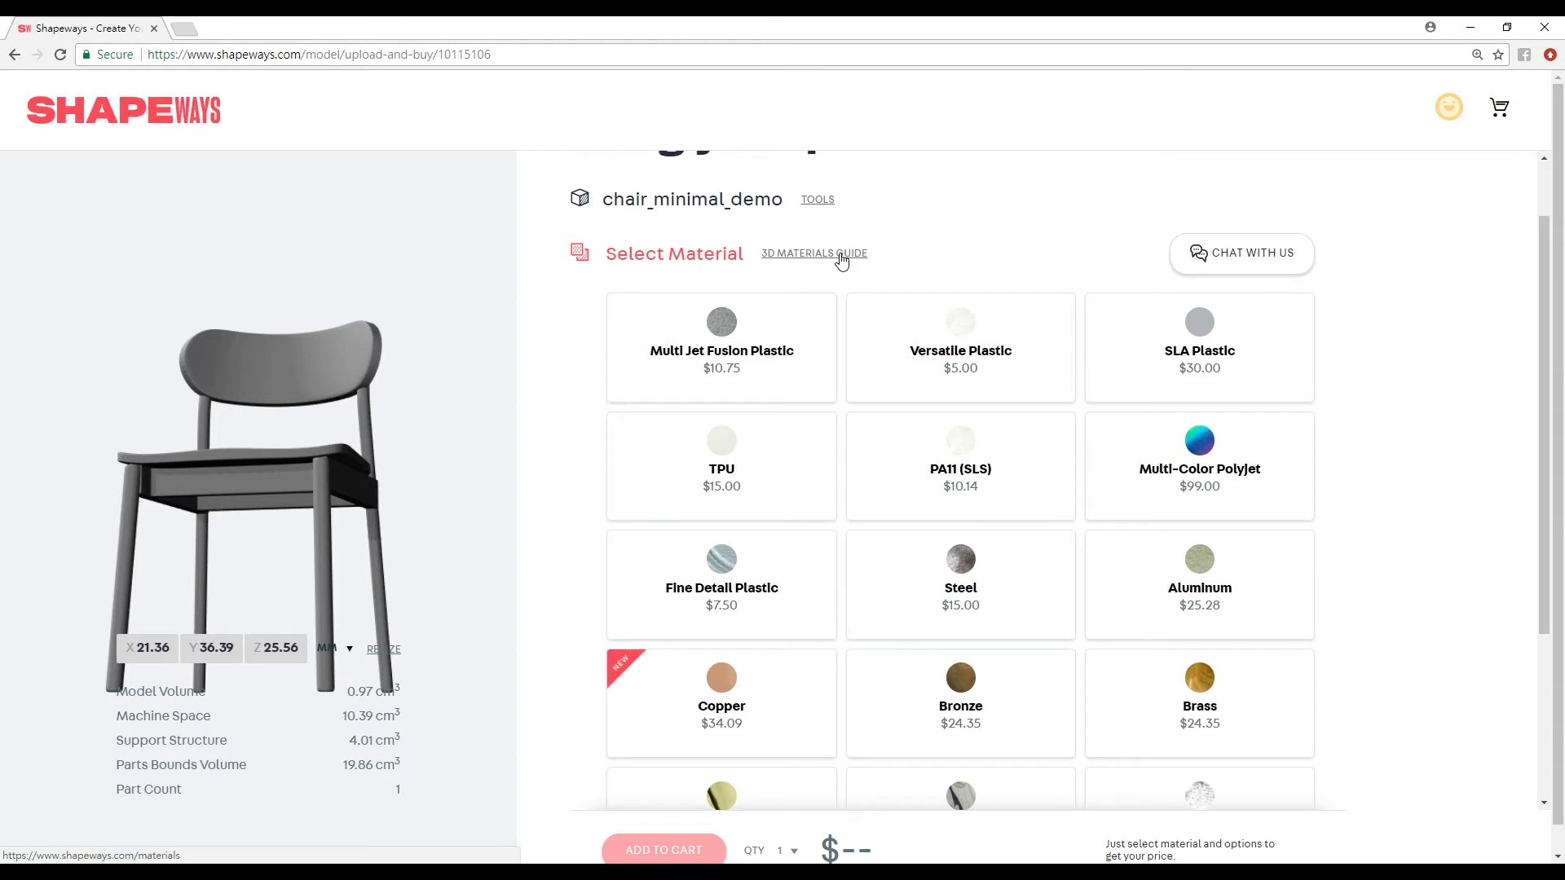
# Step: Browse the 3D materials guide down to the Professional Finish metals, then go back
pyautogui.click(840, 258)
pyautogui.scroll(-8, 247, 355)
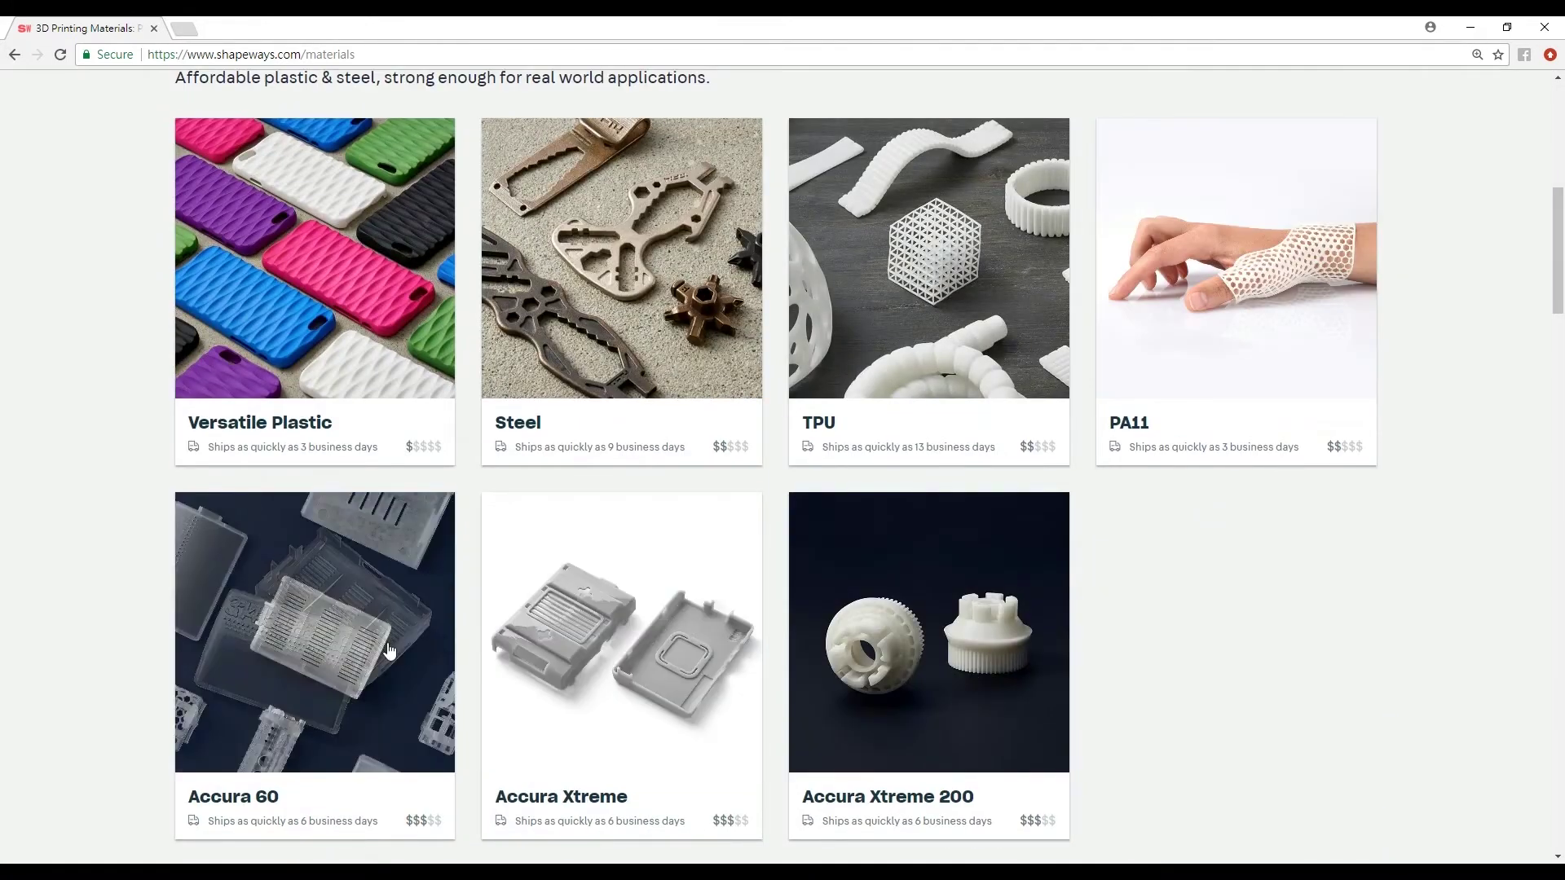
pyautogui.scroll(-6, 682, 448)
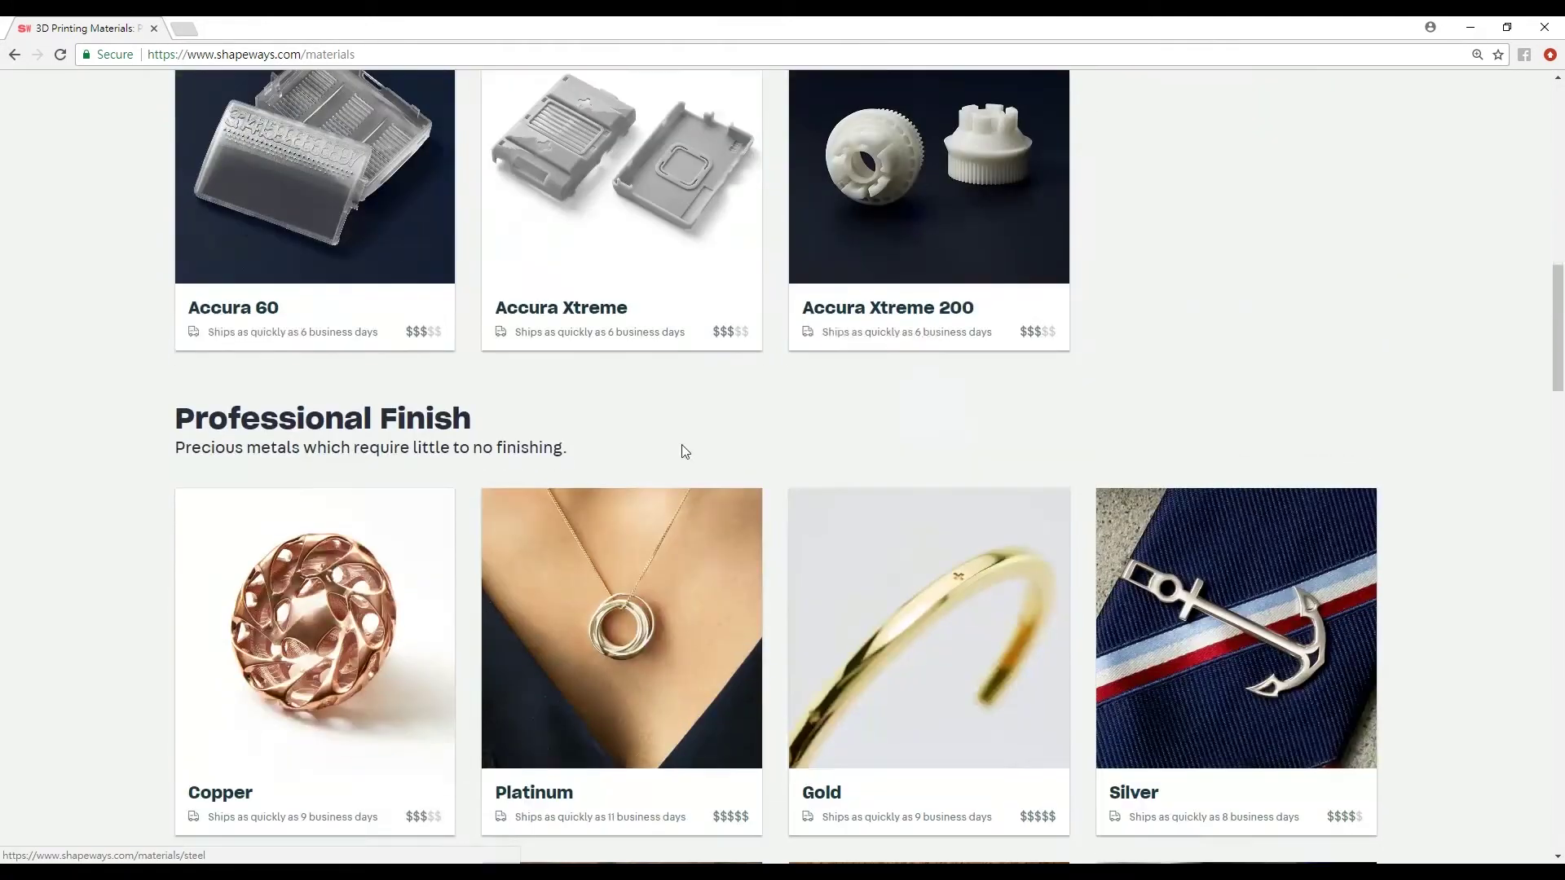
pyautogui.click(13, 57)
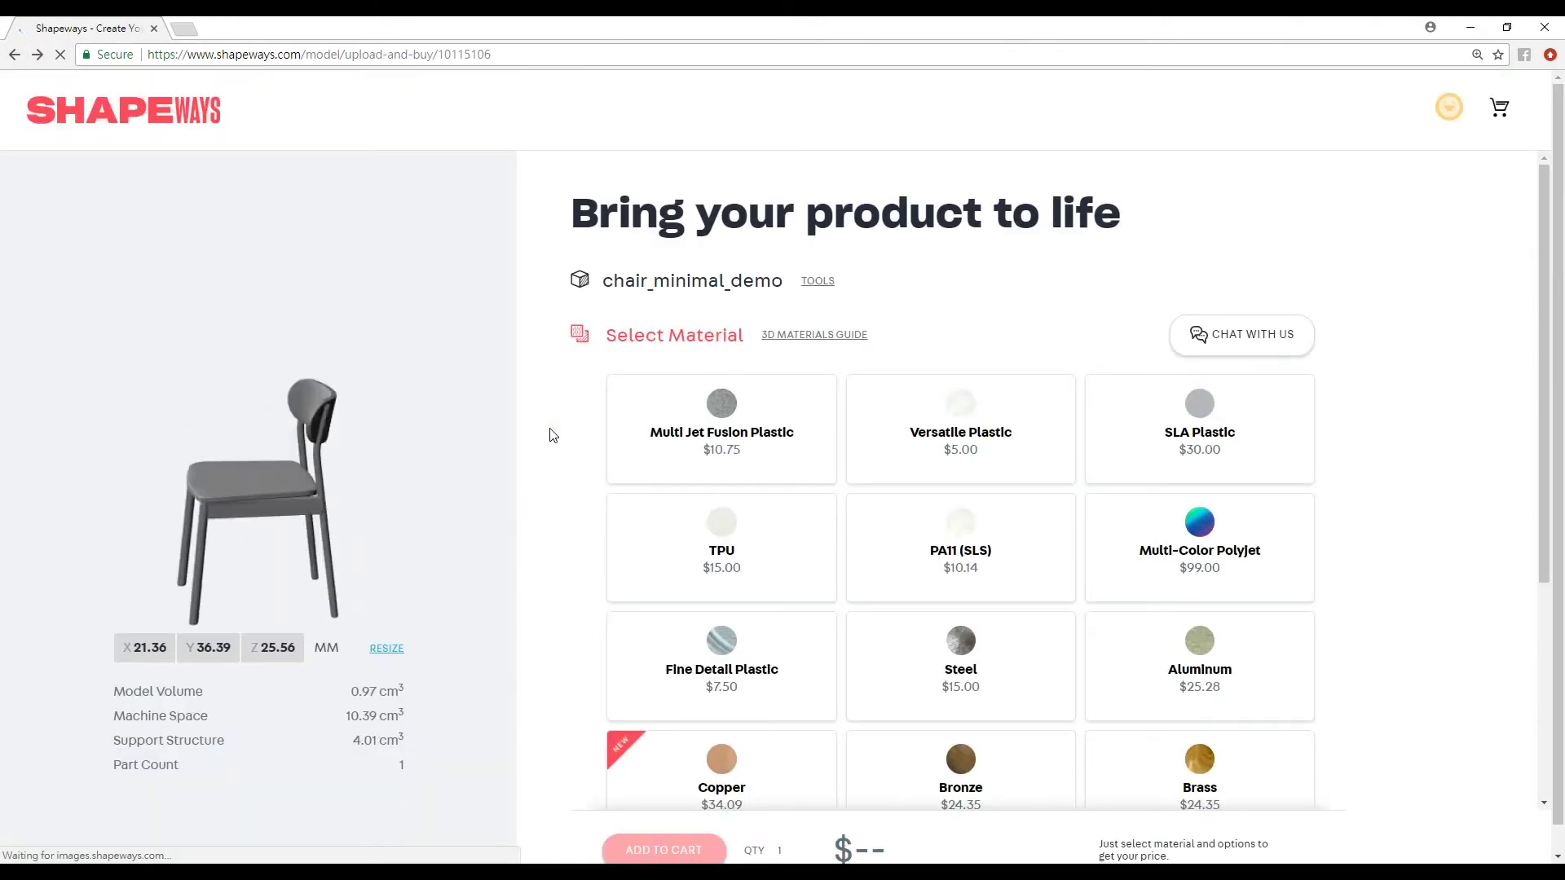
# Step: Browse the material grid, turn the chair preview upright, and choose Versatile Plastic
pyautogui.scroll(-1, 869, 593)
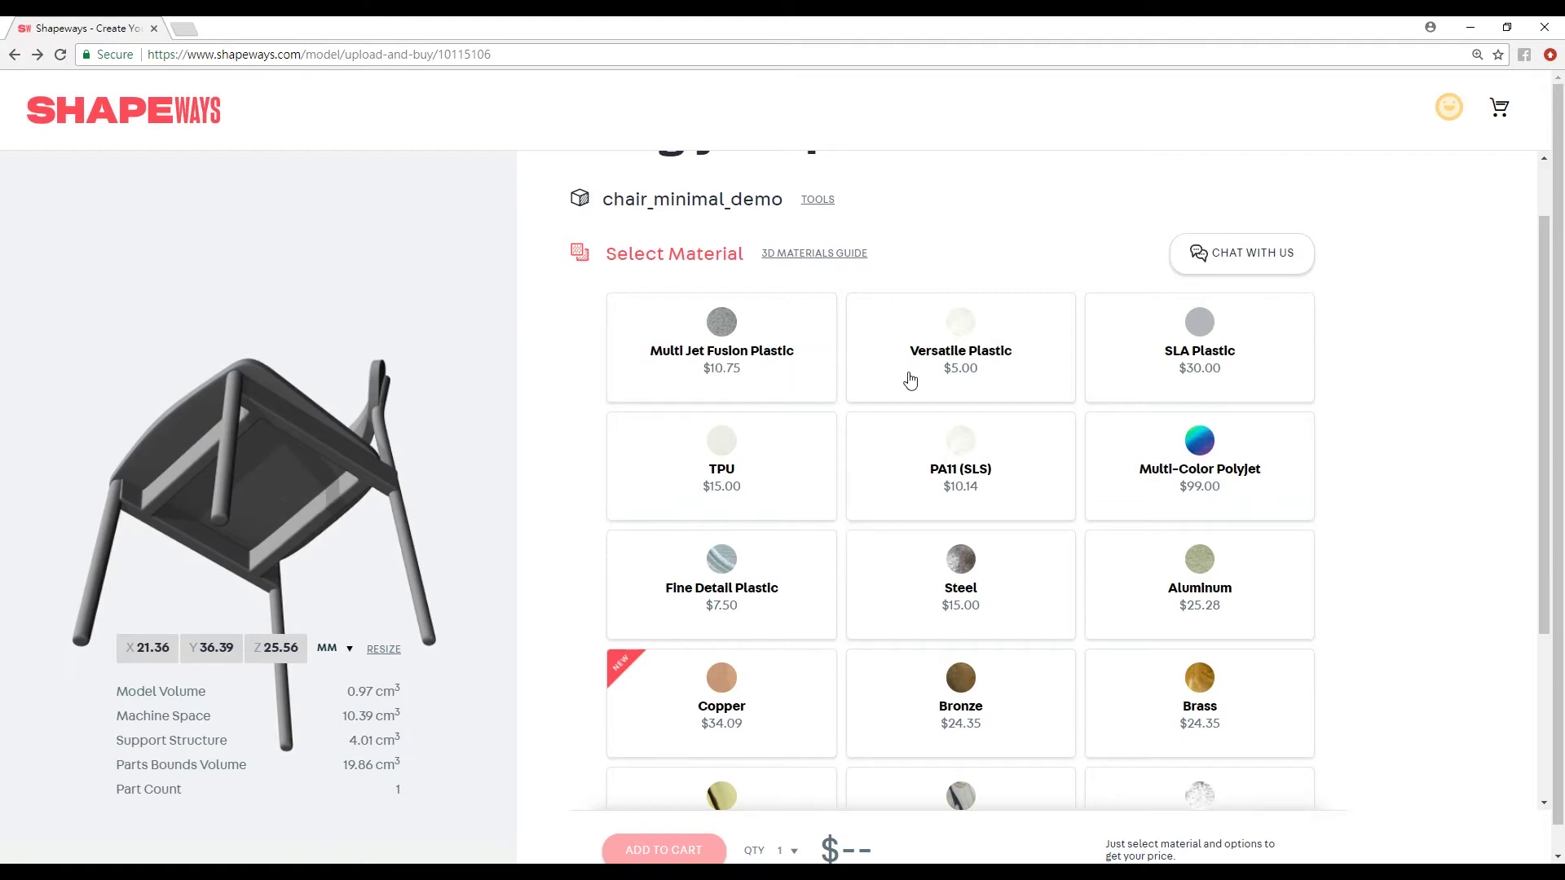
pyautogui.scroll(-3, 1155, 620)
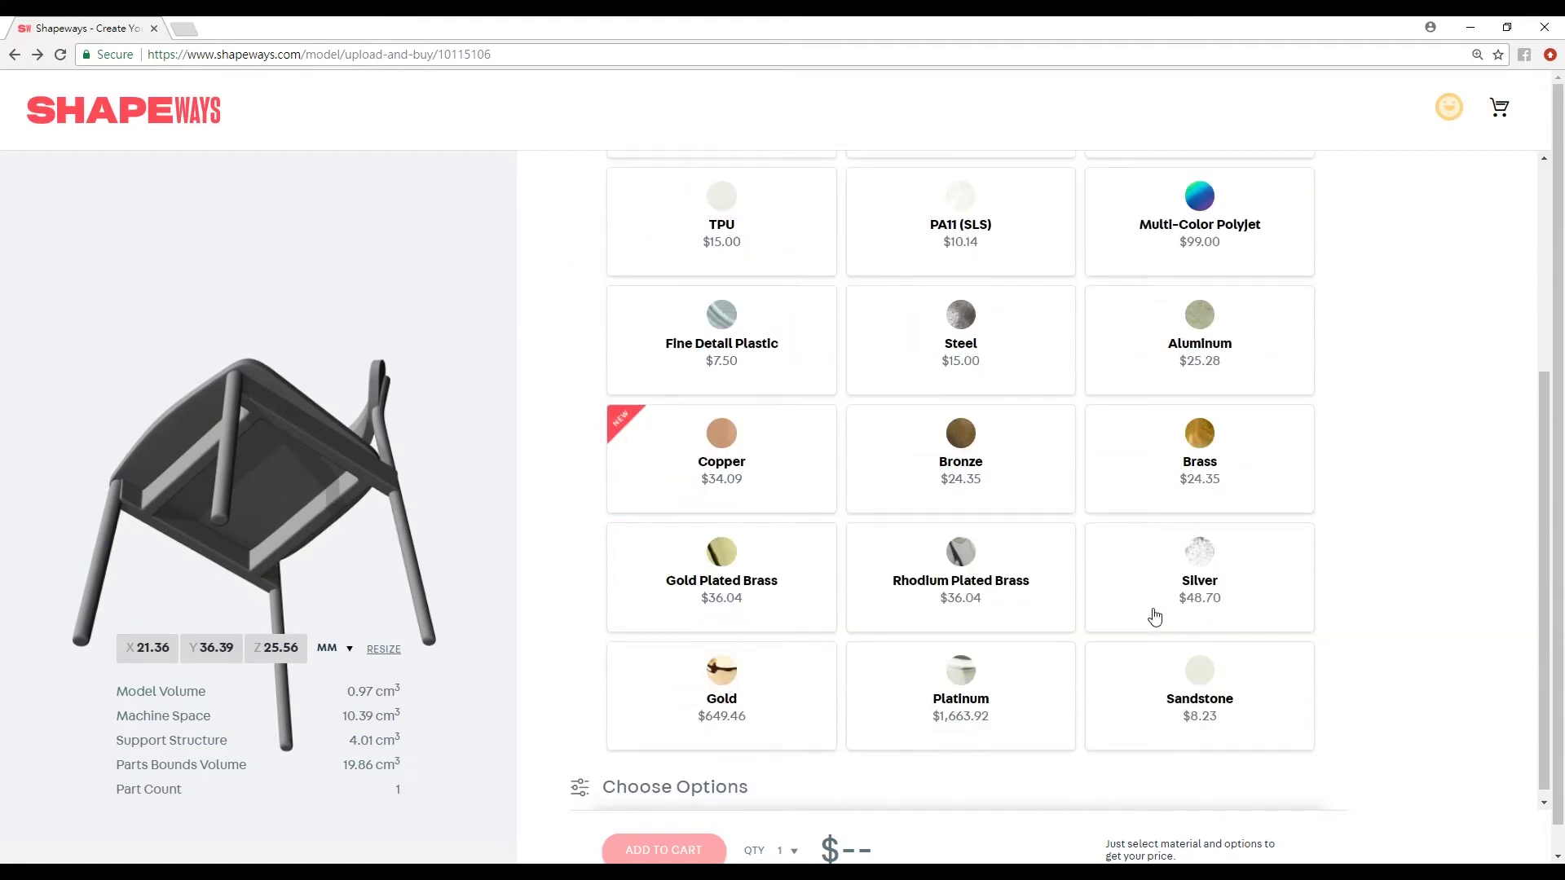
pyautogui.scroll(4, 744, 590)
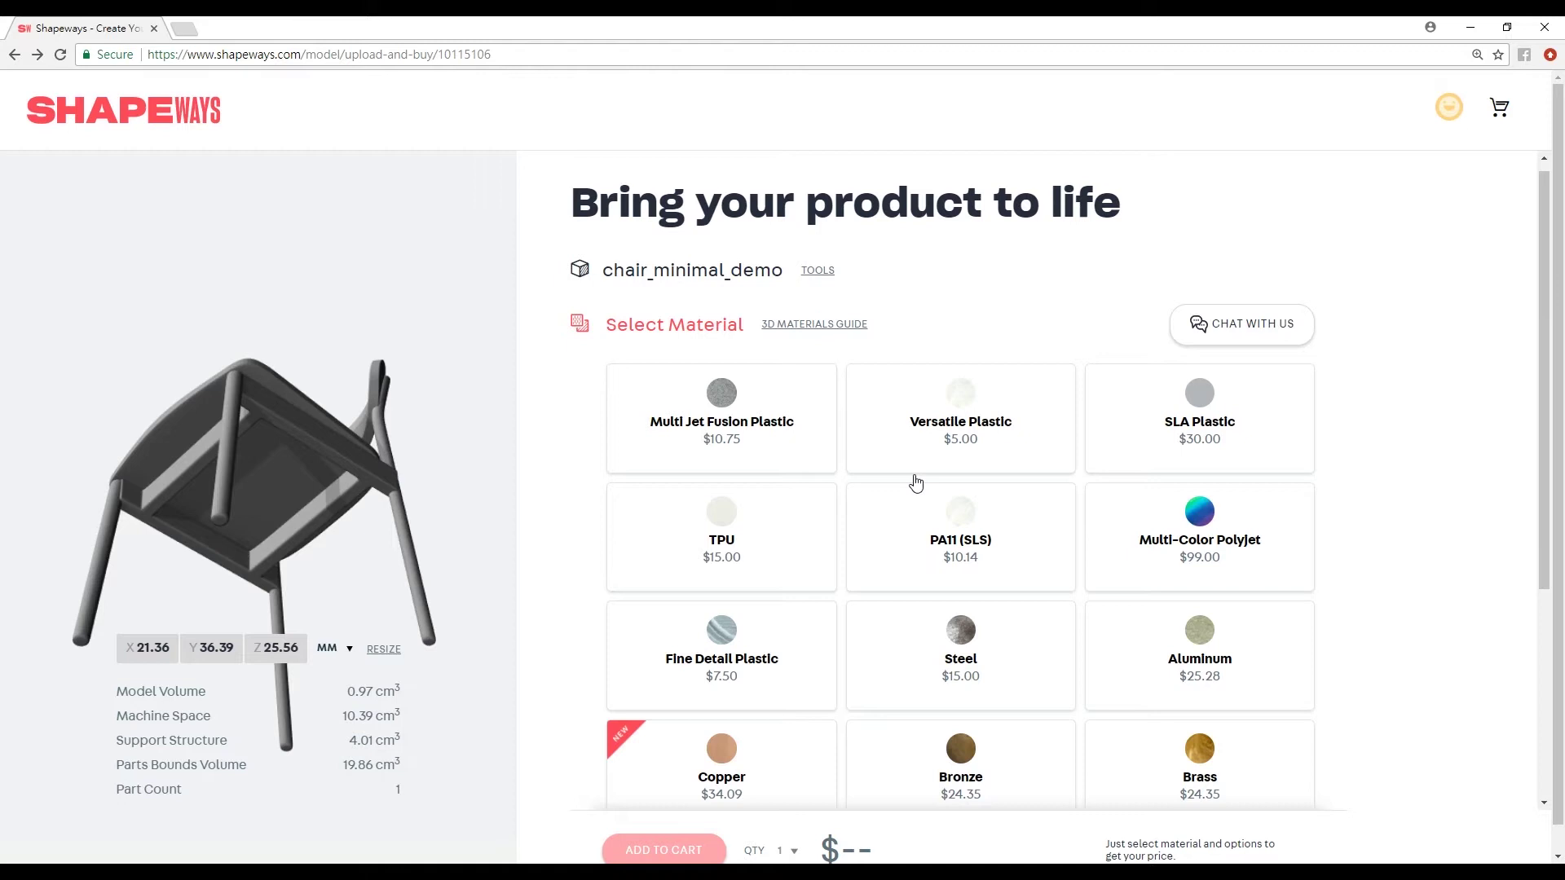
pyautogui.scroll(-3, 916, 484)
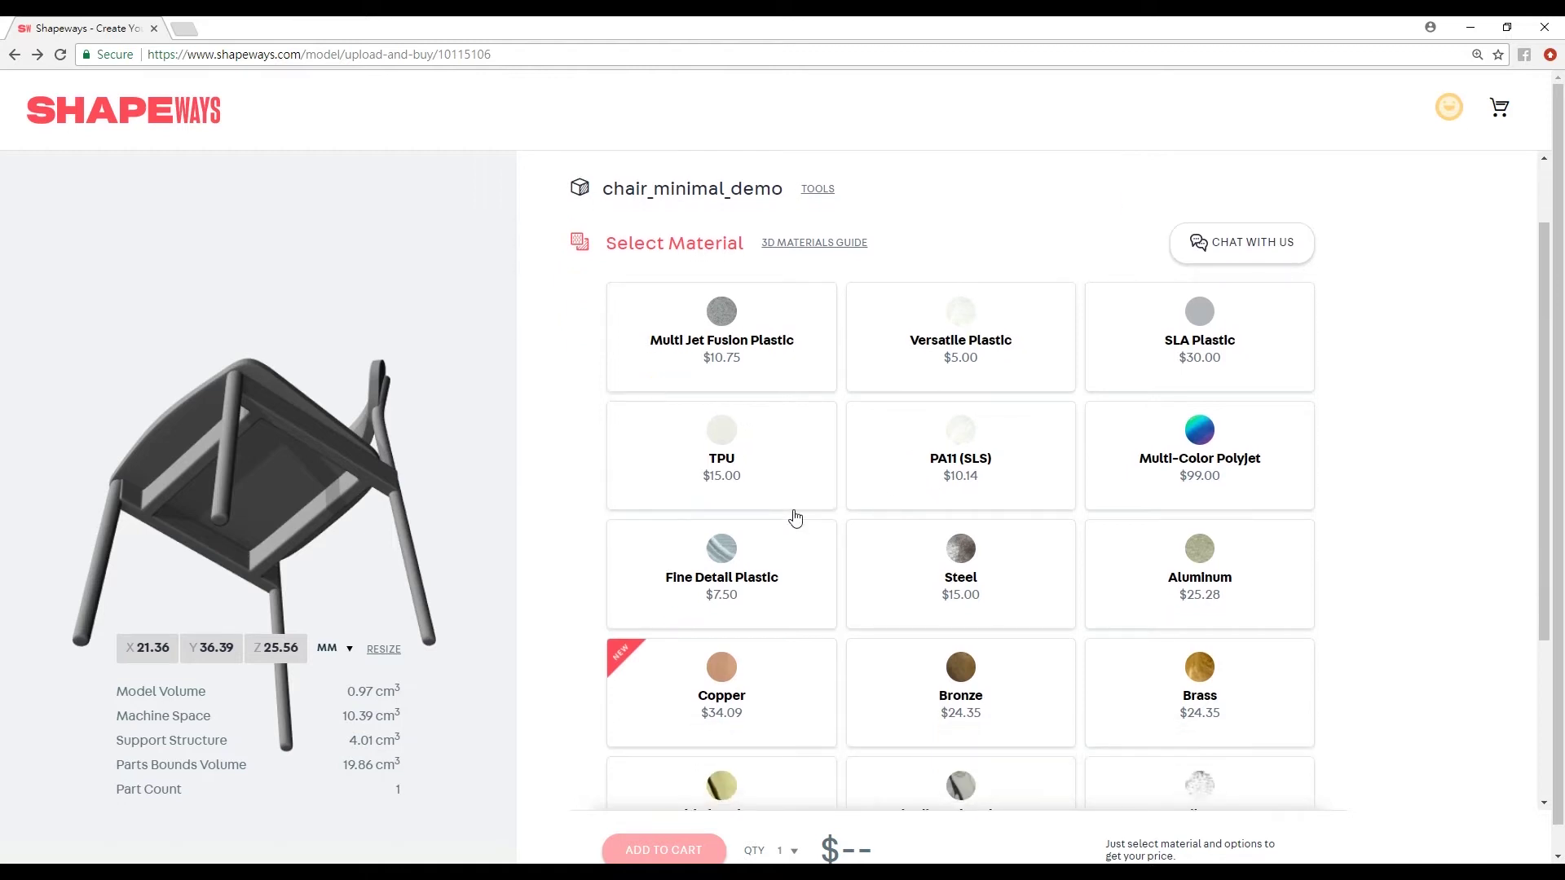
pyautogui.scroll(3, 812, 518)
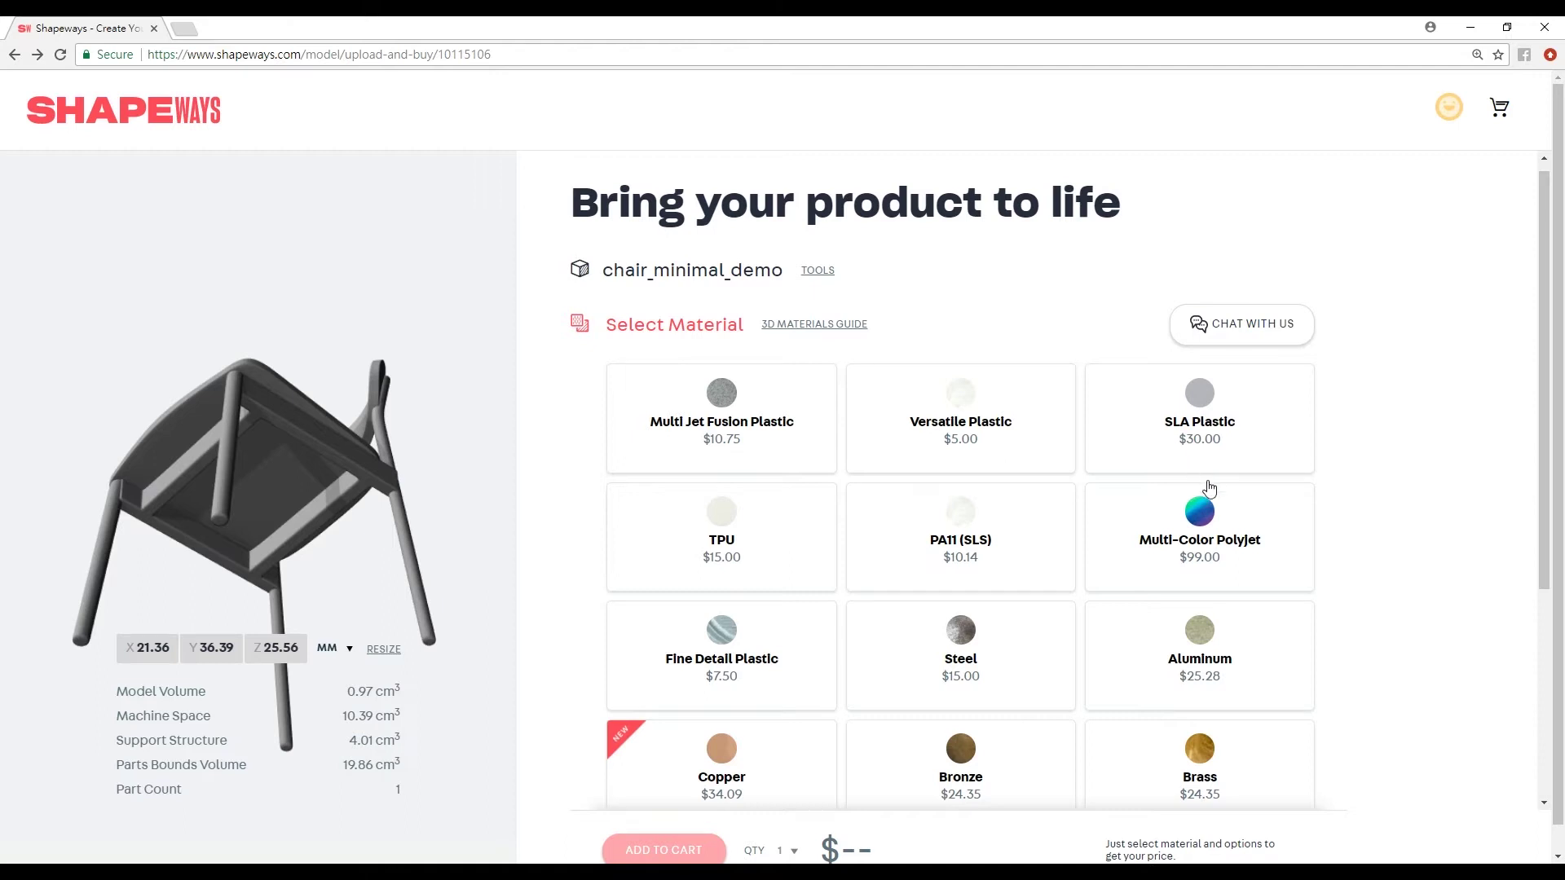
pyautogui.moveTo(345, 503); pyautogui.dragTo(333, 573)
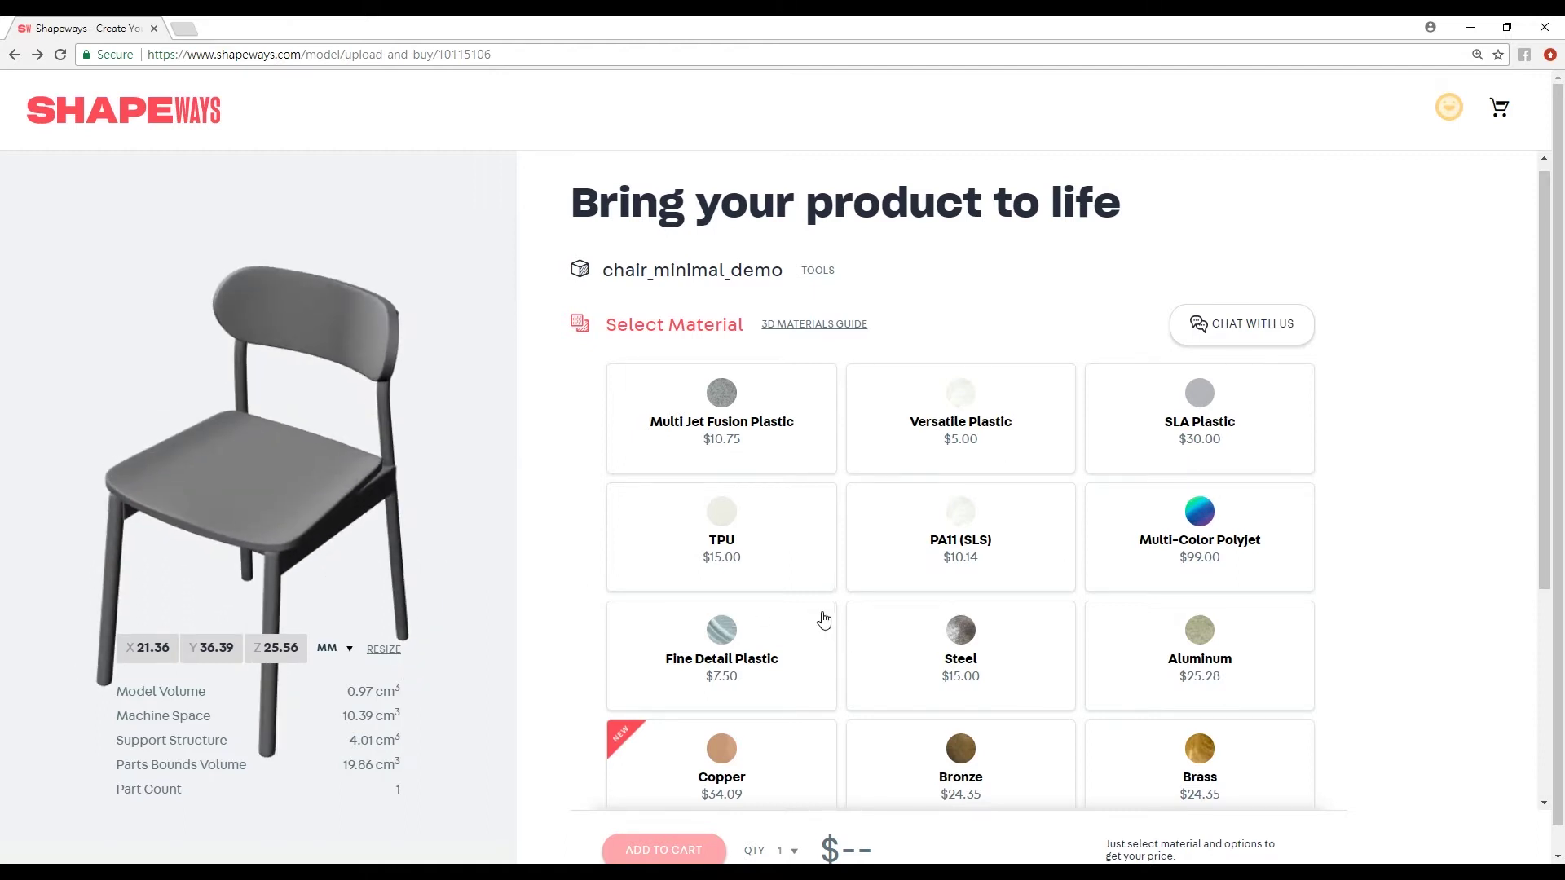
pyautogui.scroll(-4, 839, 611)
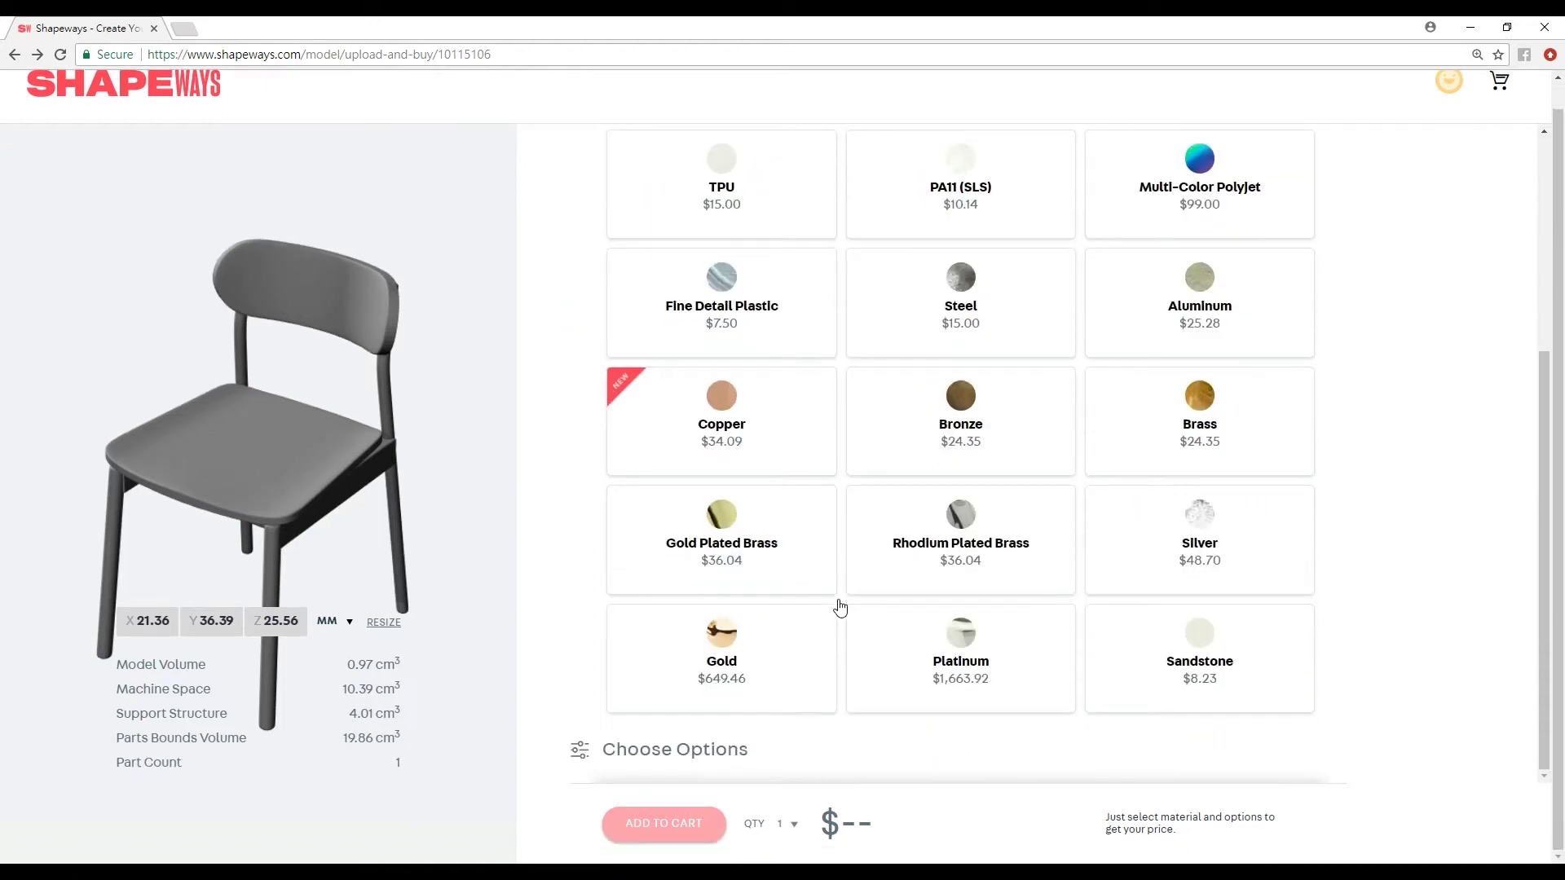
pyautogui.scroll(4, 839, 608)
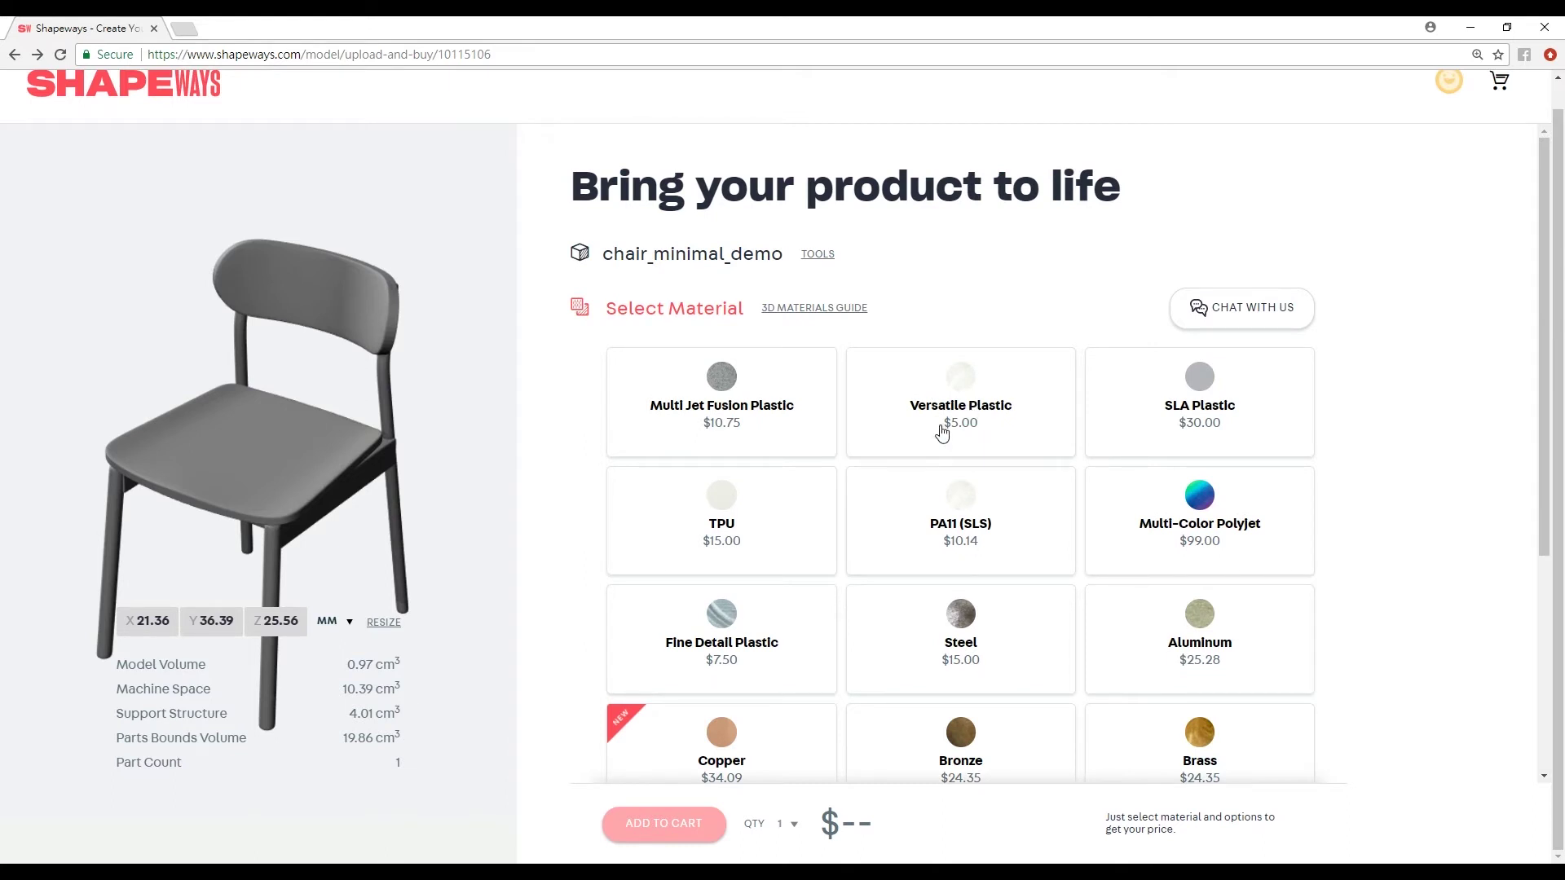
pyautogui.click(972, 419)
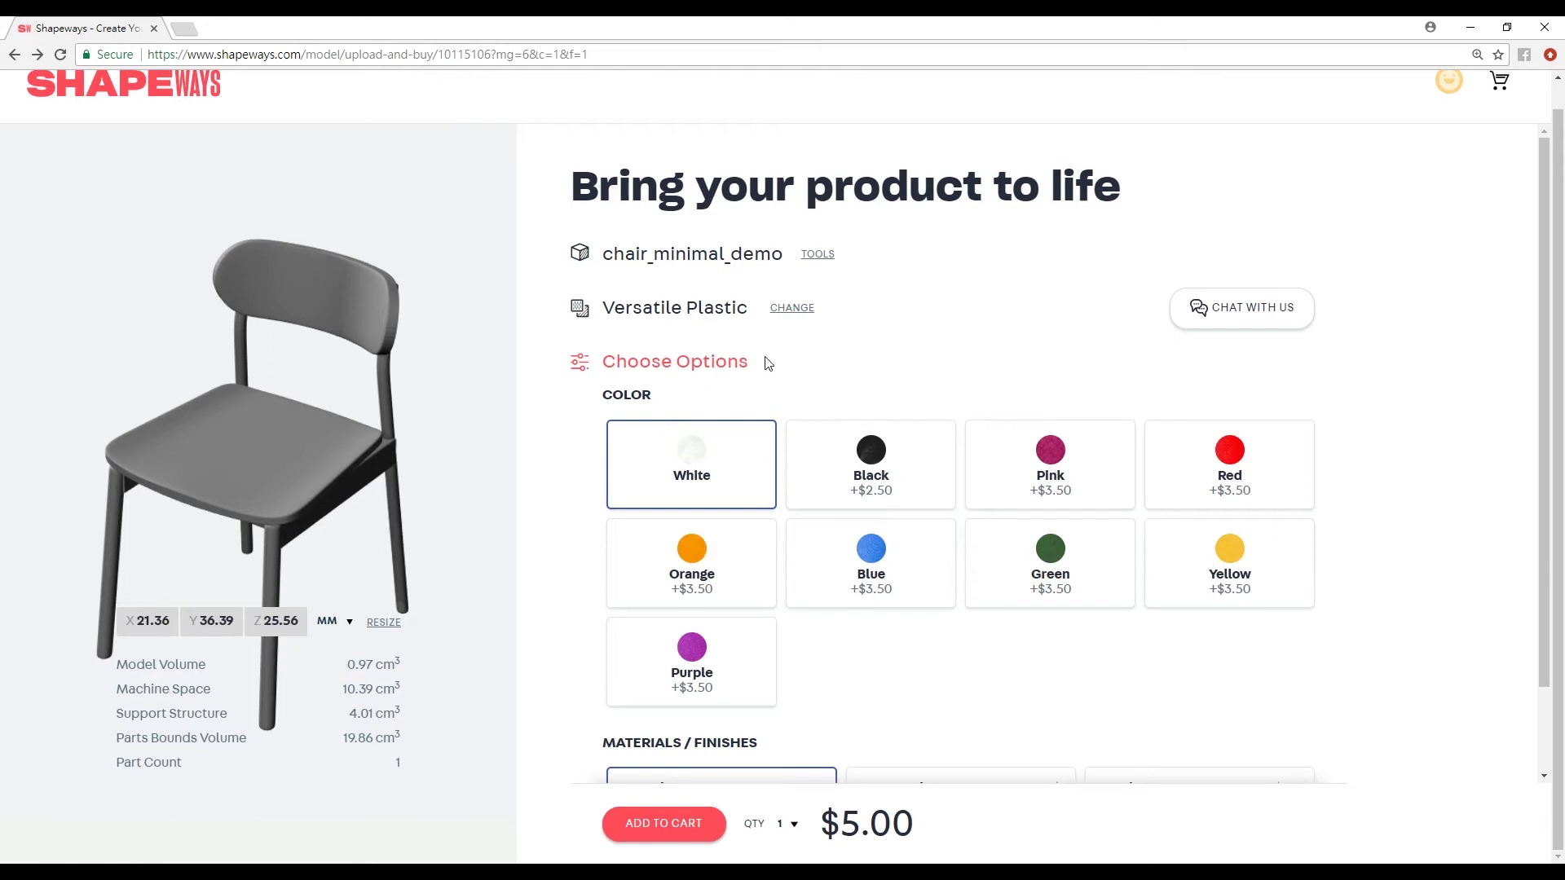
# Step: Rotate the chair preview and open the model in the 3D checking tools
pyautogui.moveTo(351, 392); pyautogui.dragTo(345, 444)
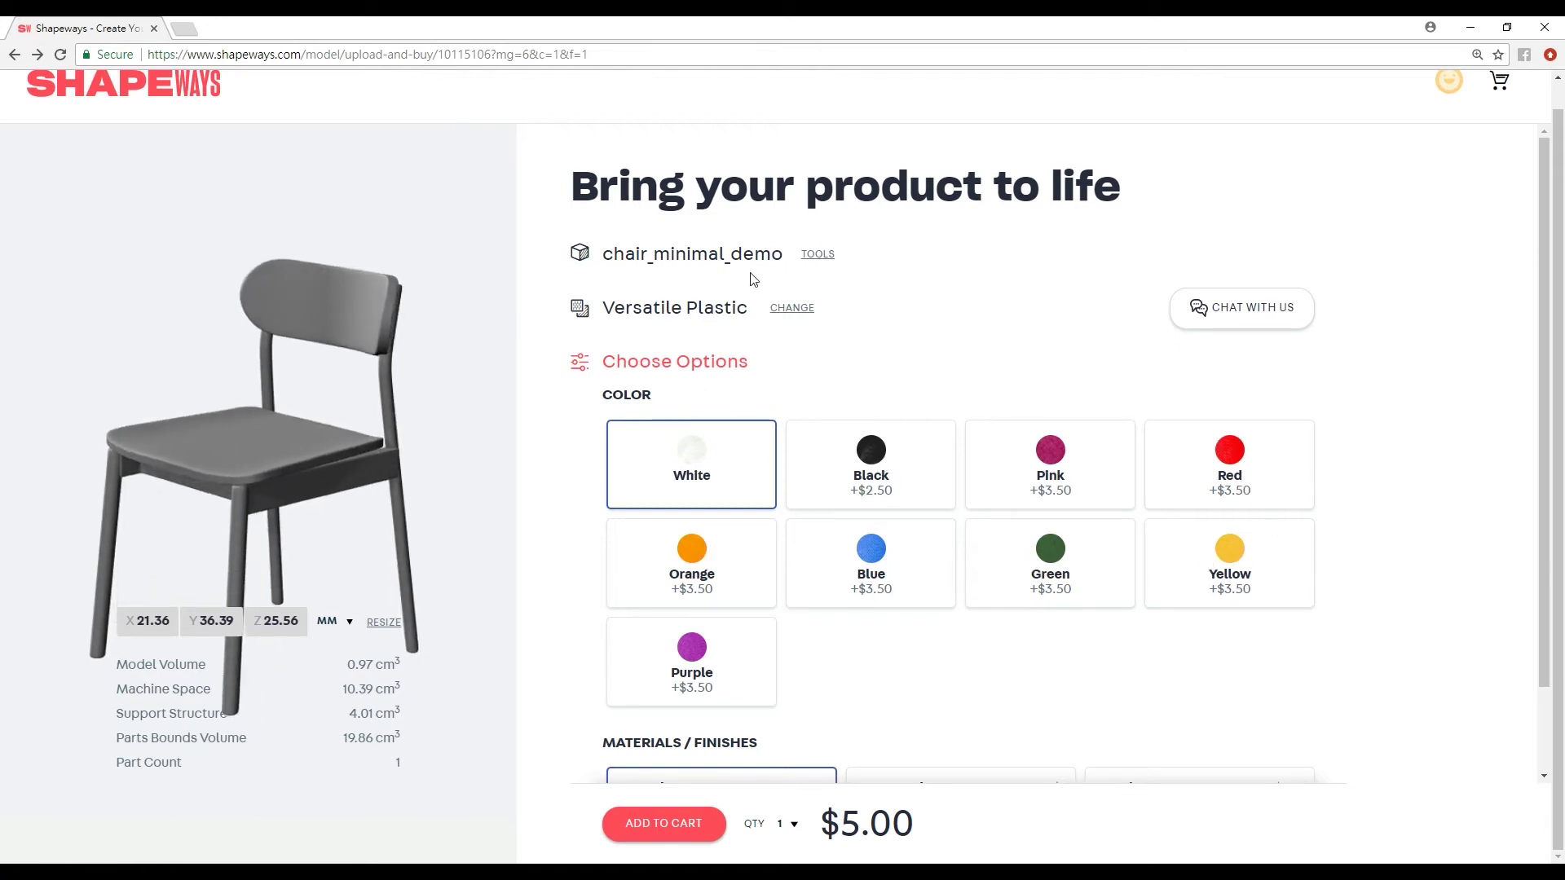
pyautogui.click(819, 256)
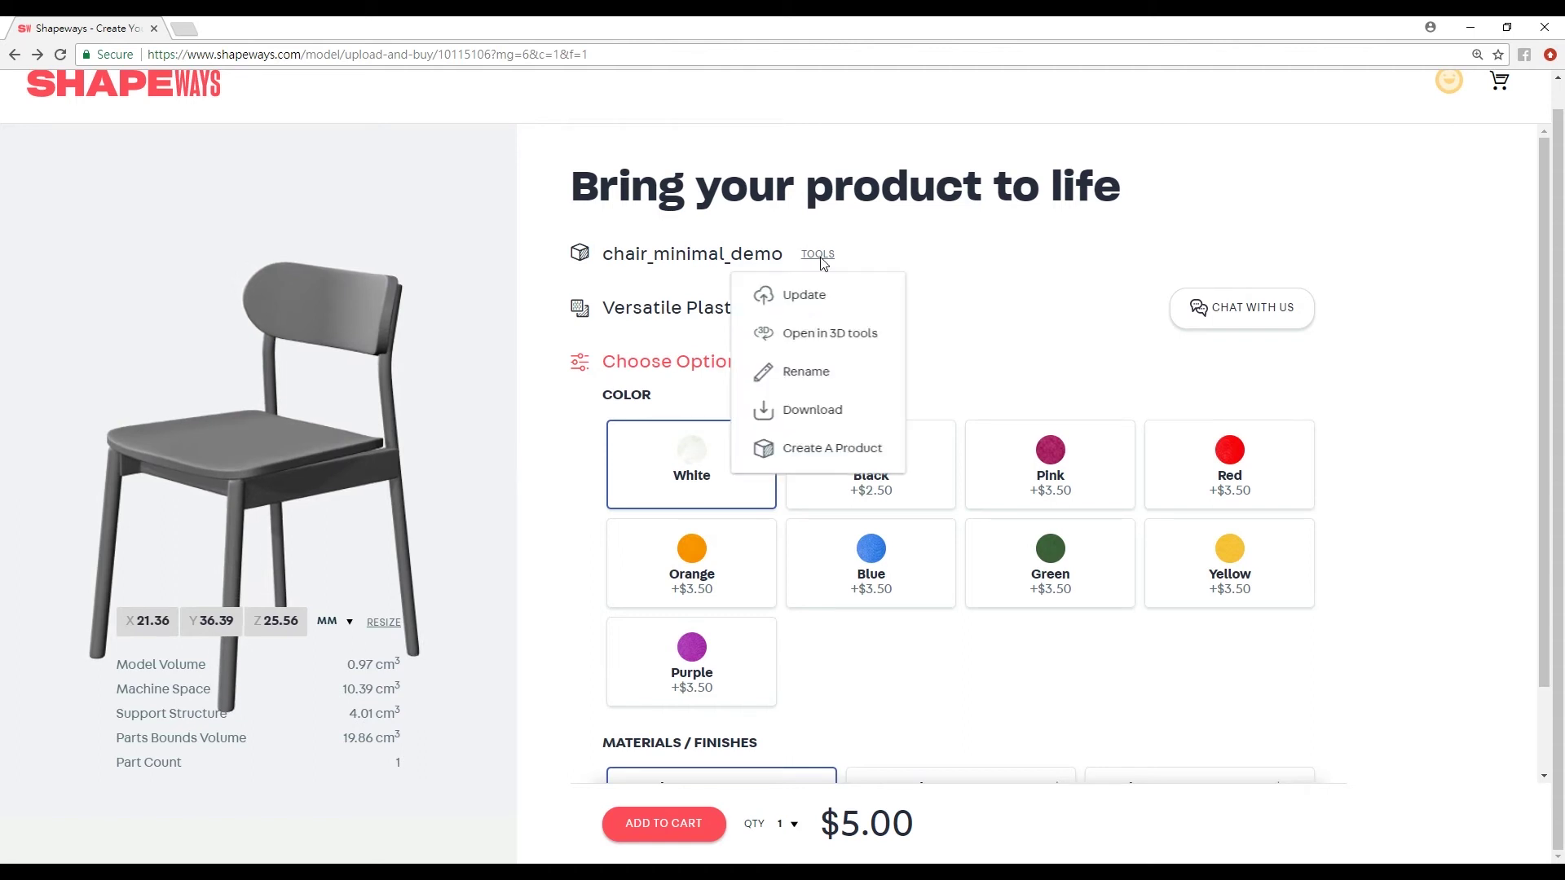
pyautogui.click(821, 338)
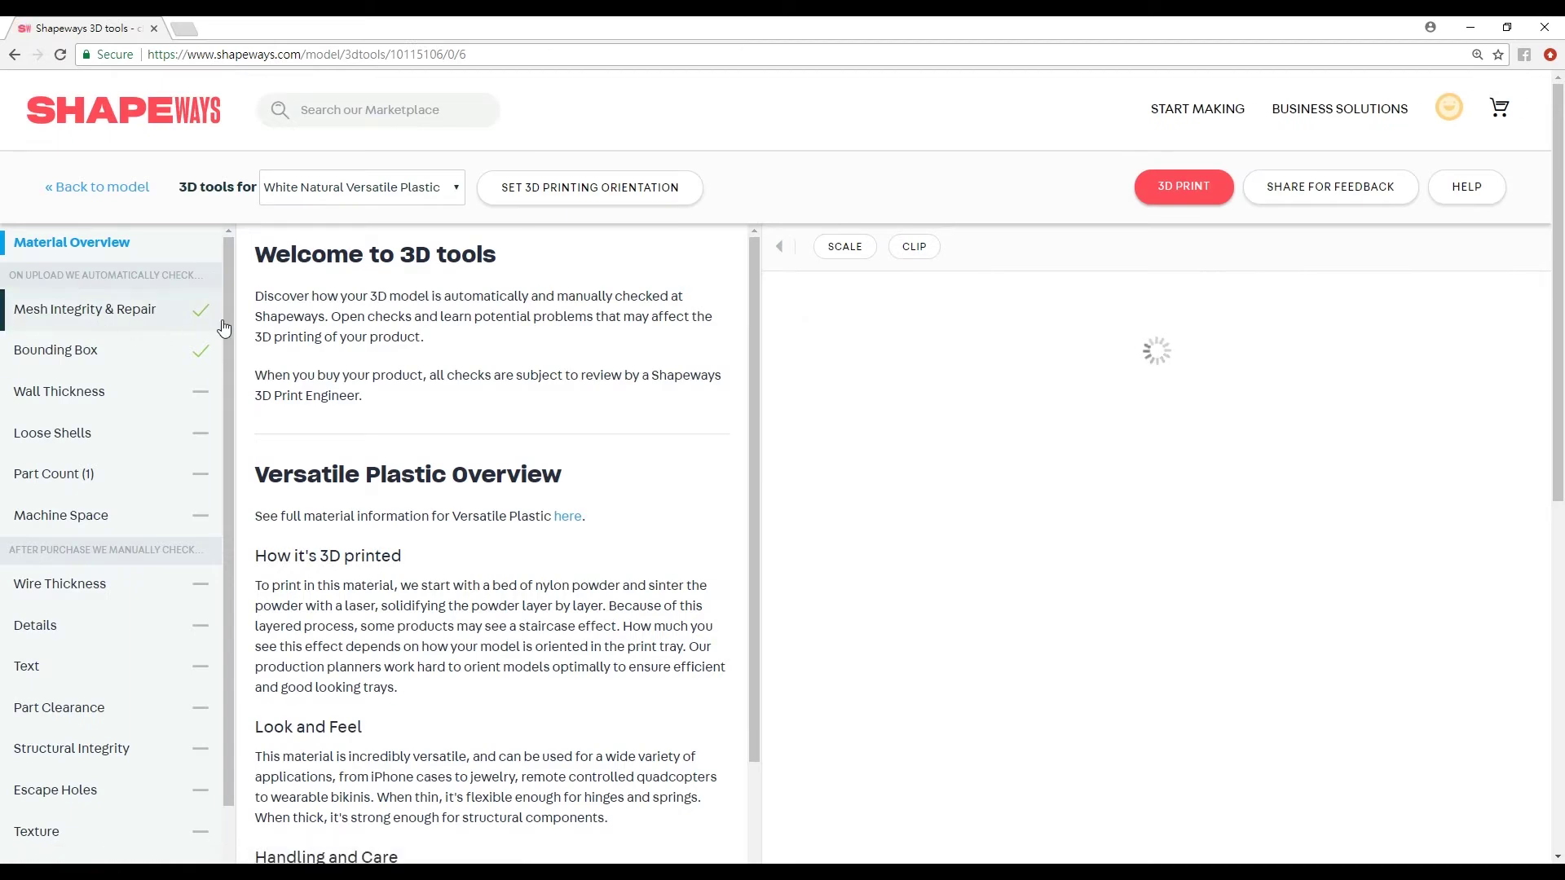
# Step: Keep White Natural Versatile Plastic as the check material and view Mesh Integrity & Repair
pyautogui.click(350, 194)
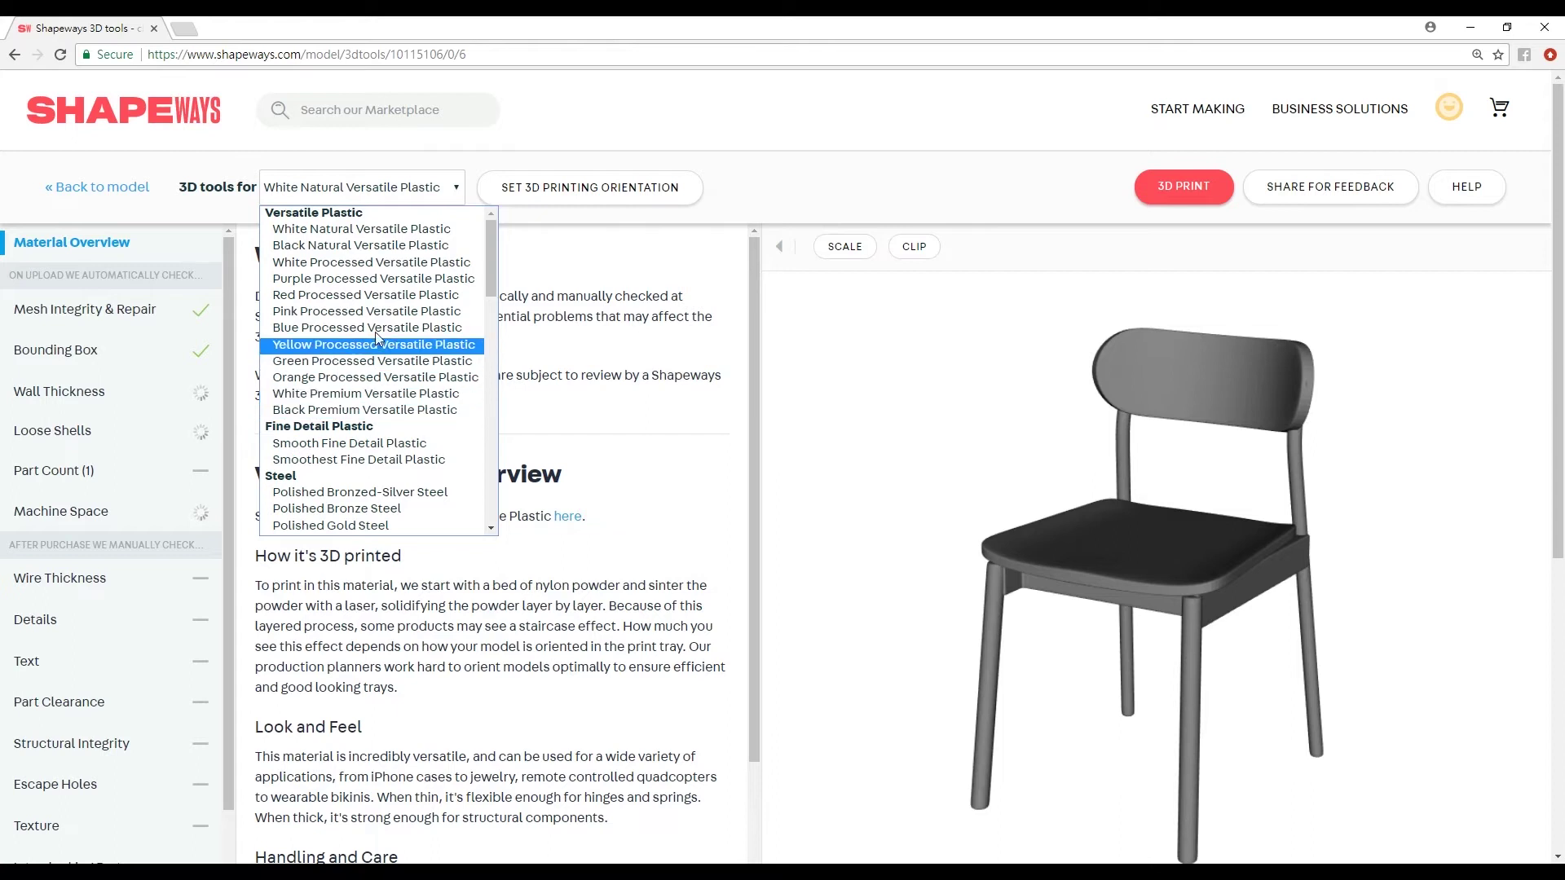
pyautogui.click(392, 229)
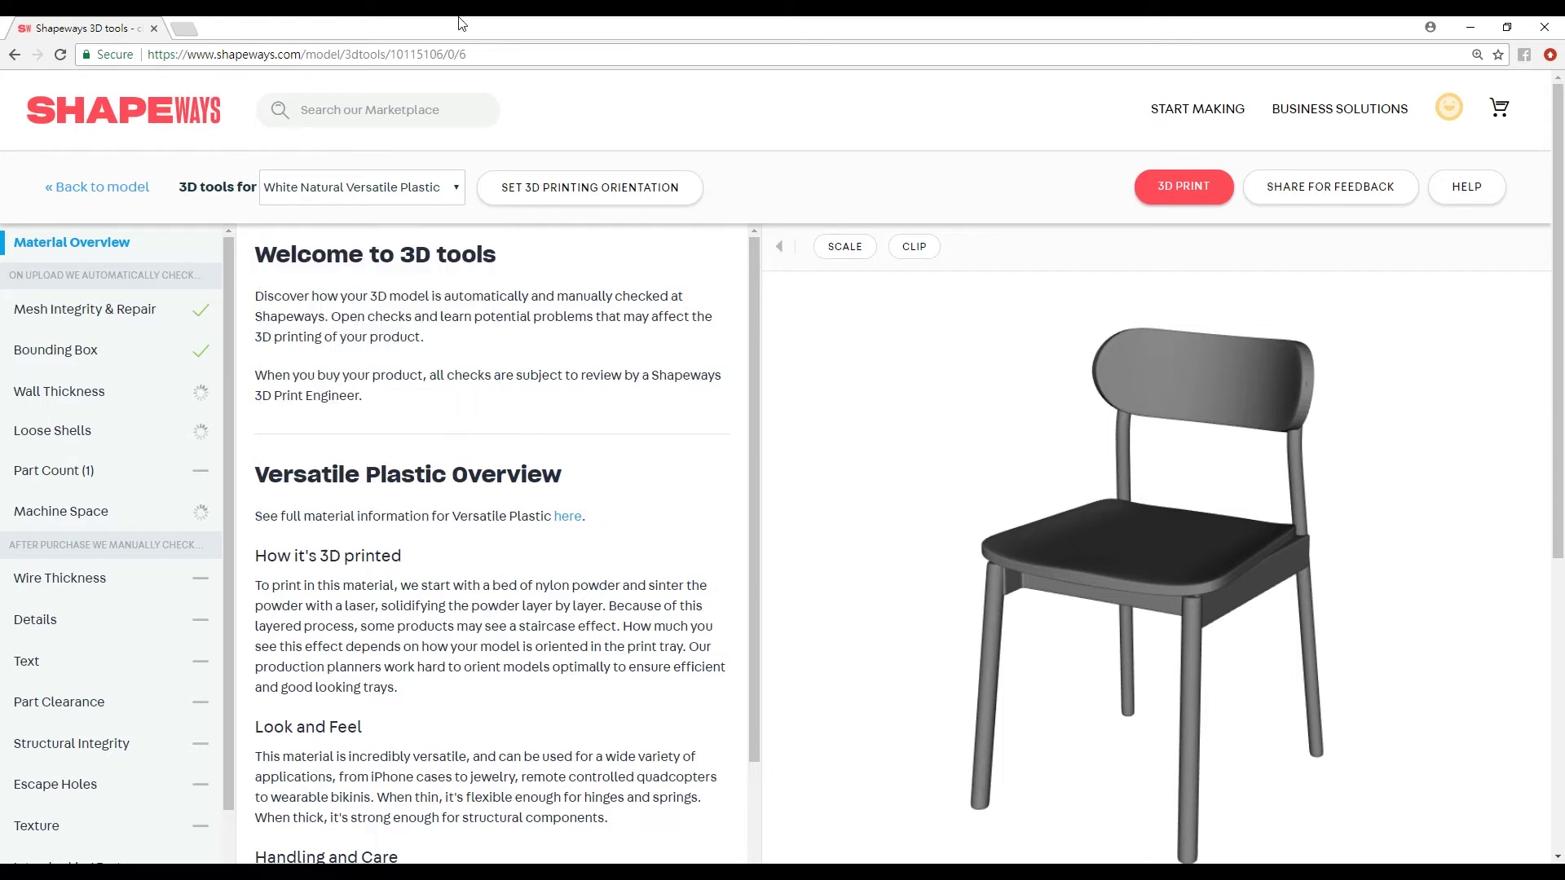
pyautogui.click(110, 314)
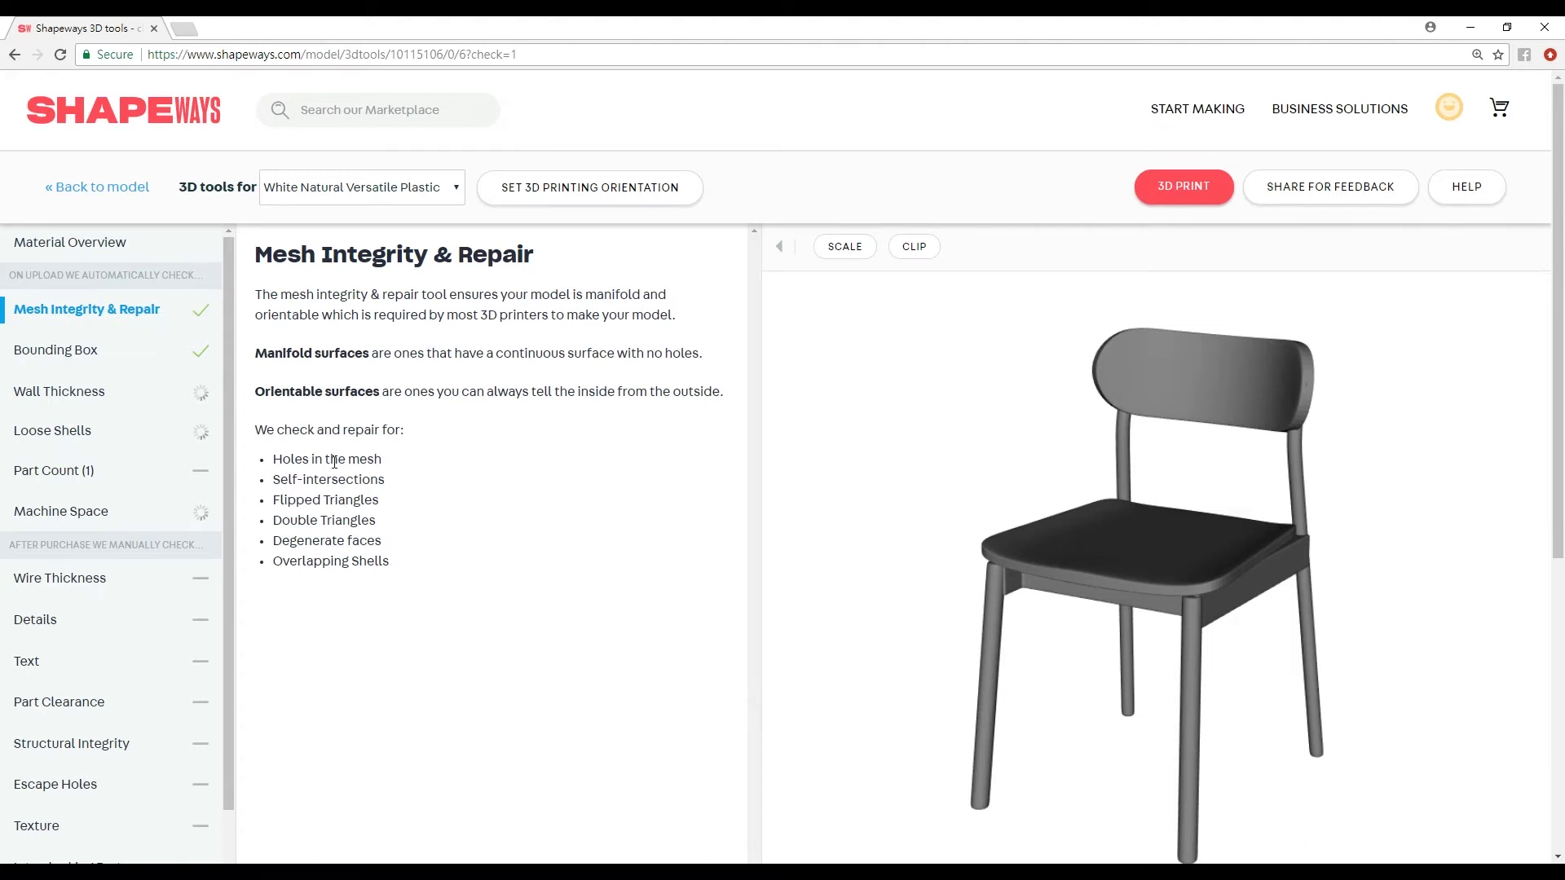
# Step: Inspect the chair against the 650 x 350 x 550 mm Bounding Box, then move to Wall Thickness and Loose Shells
pyautogui.moveTo(1041, 559); pyautogui.dragTo(973, 567)
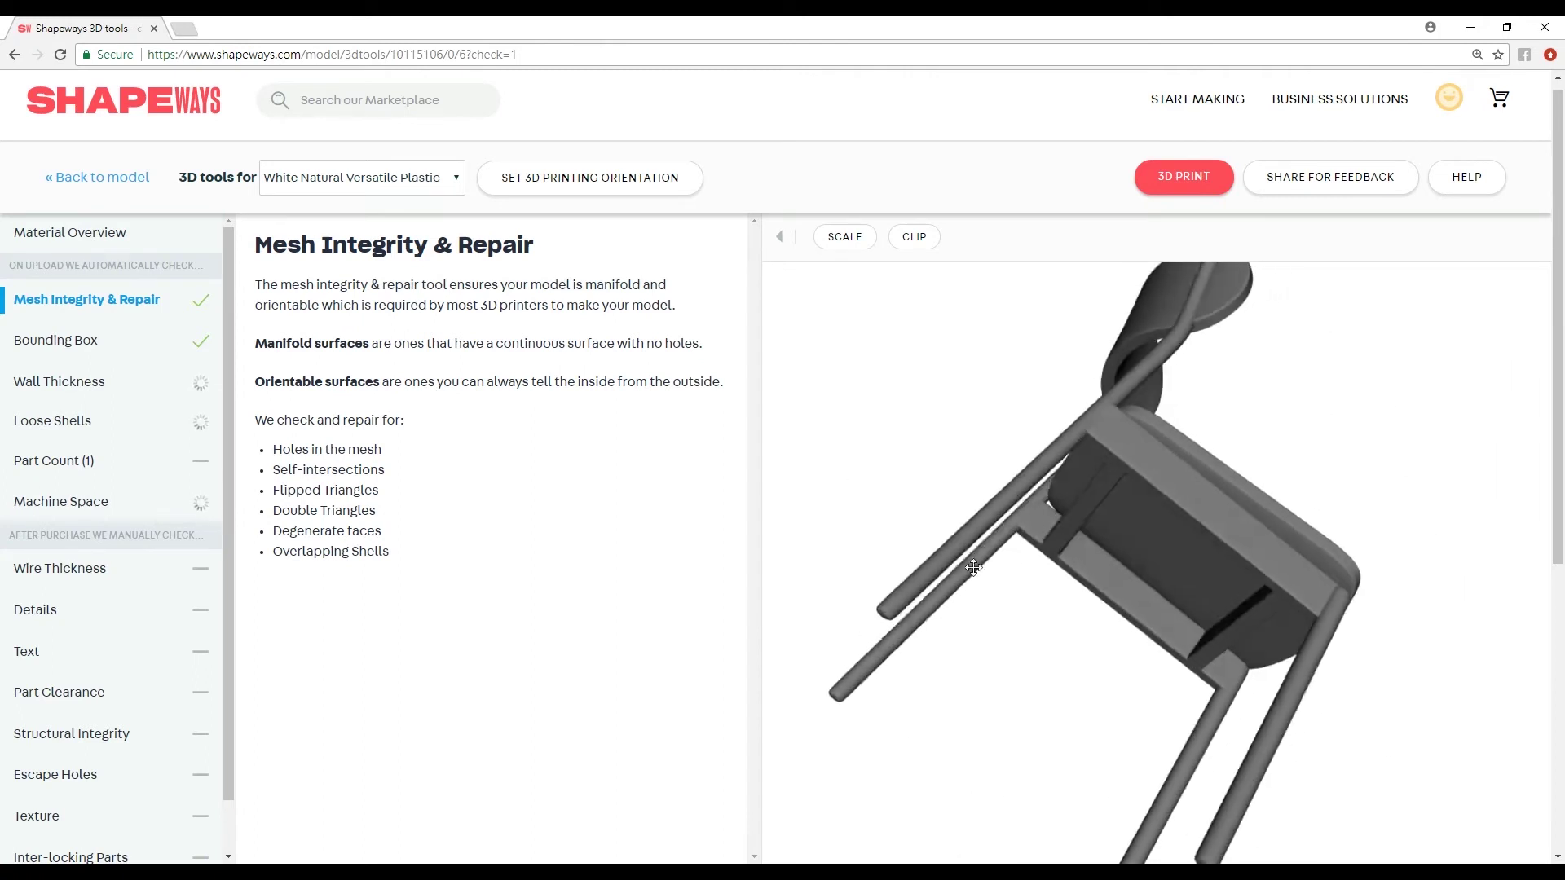
pyautogui.click(178, 337)
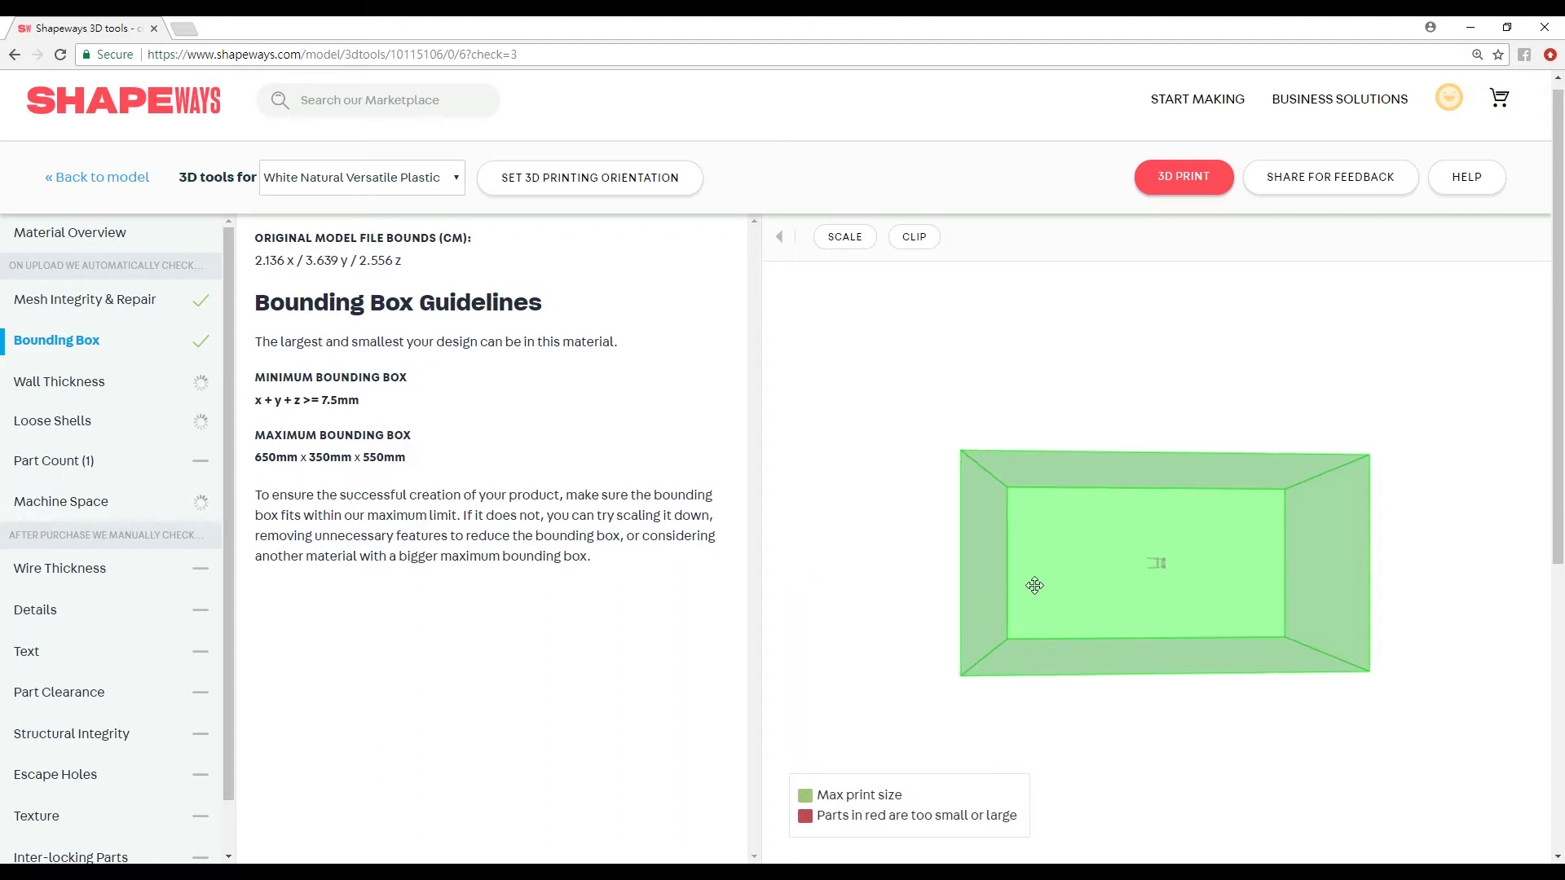
pyautogui.moveTo(1035, 585); pyautogui.dragTo(1067, 622)
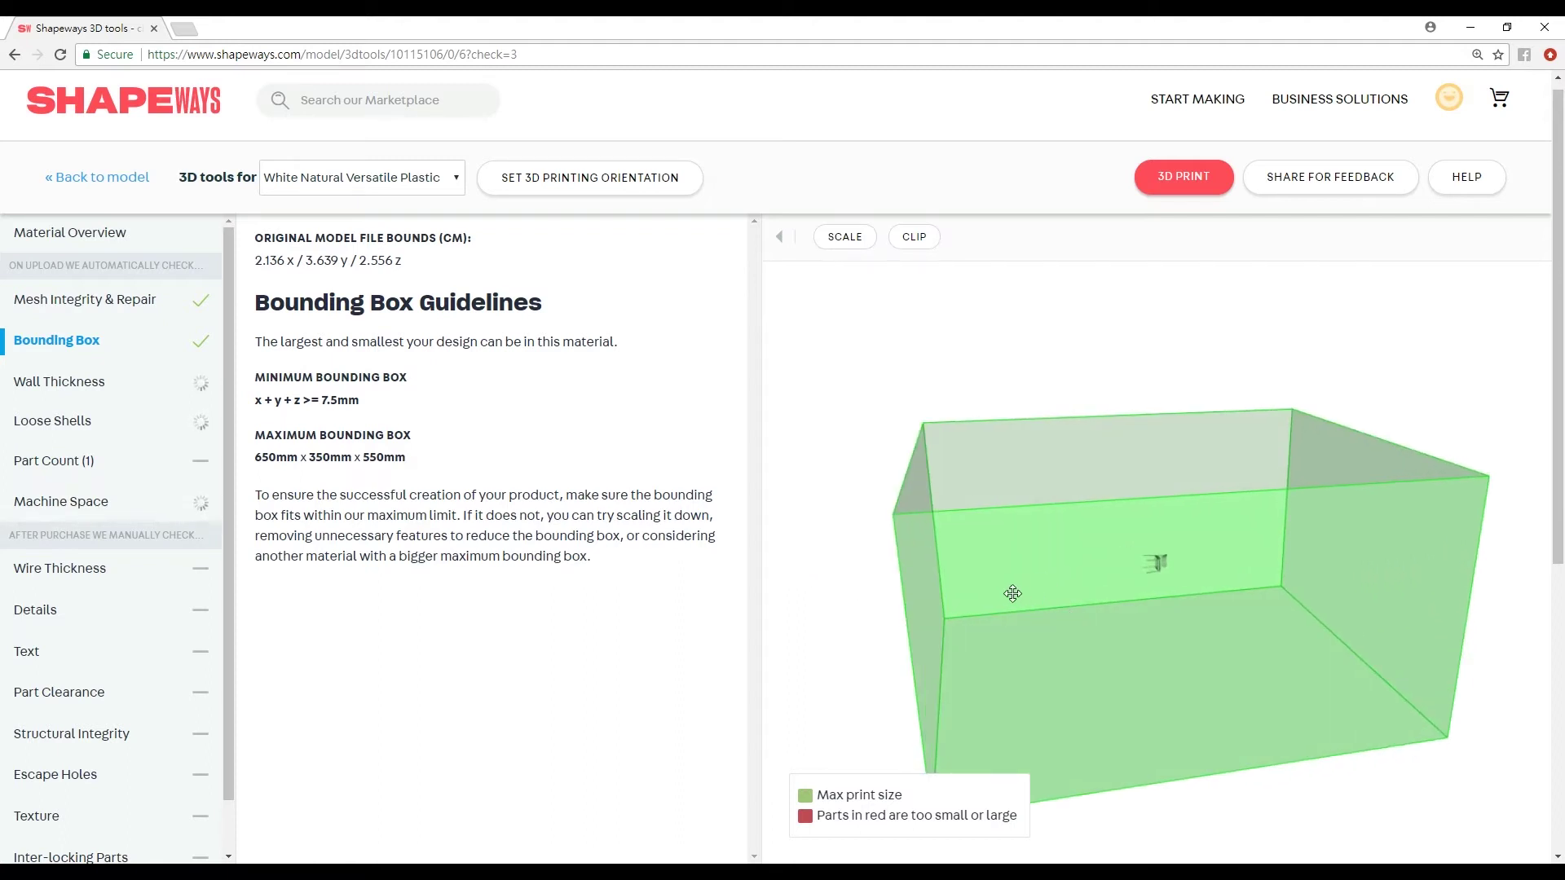
pyautogui.click(110, 384)
pyautogui.click(112, 423)
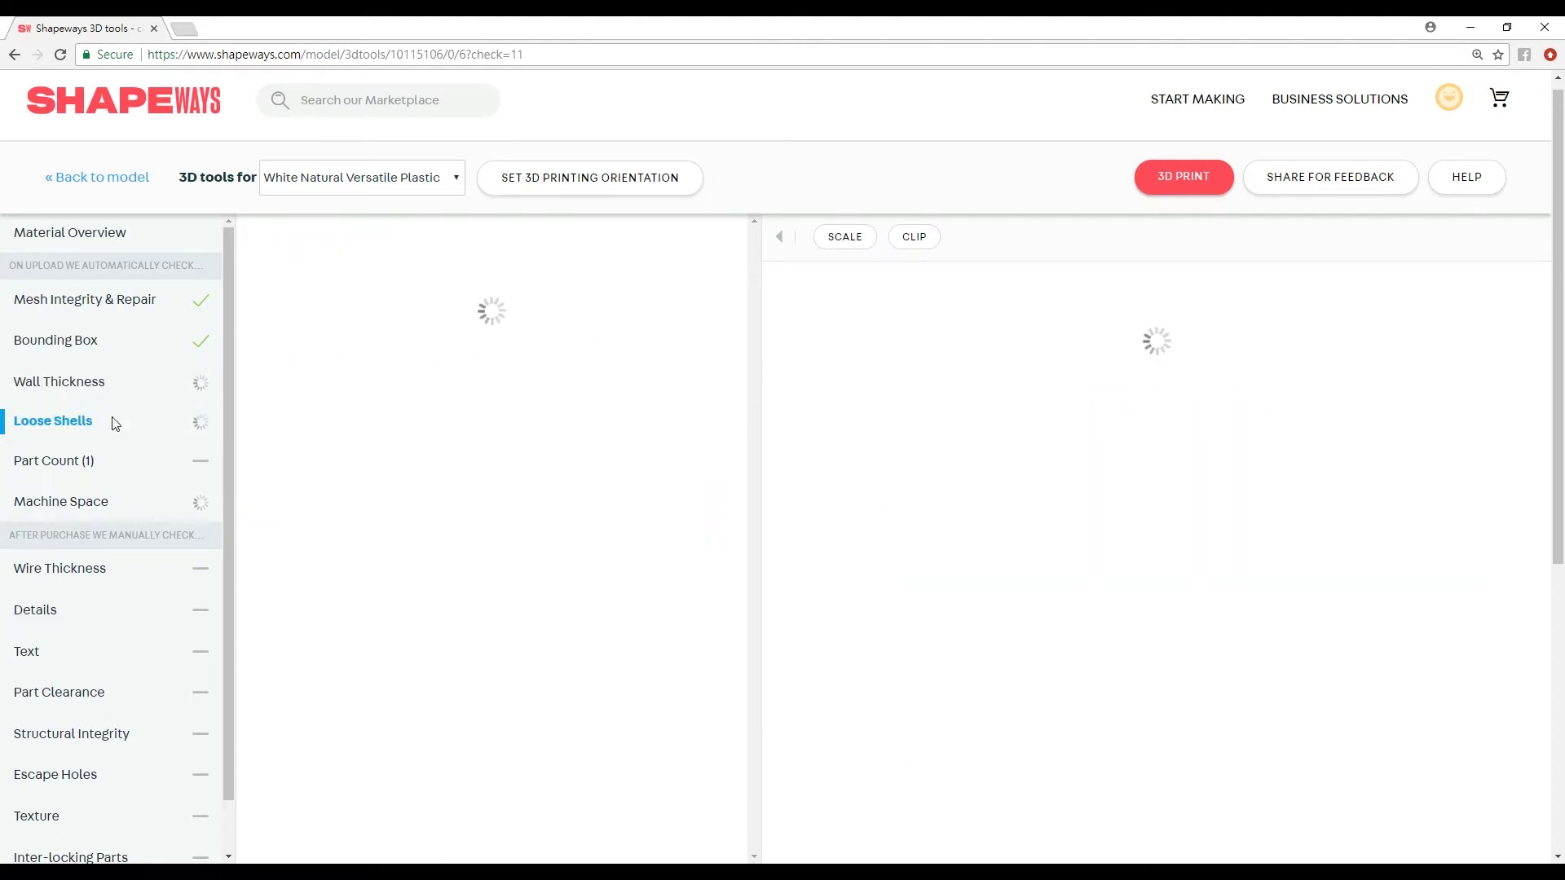
# Step: Show the Wall Thickness heatmap and rotate the chair to inspect the thin red seat edge
pyautogui.click(114, 389)
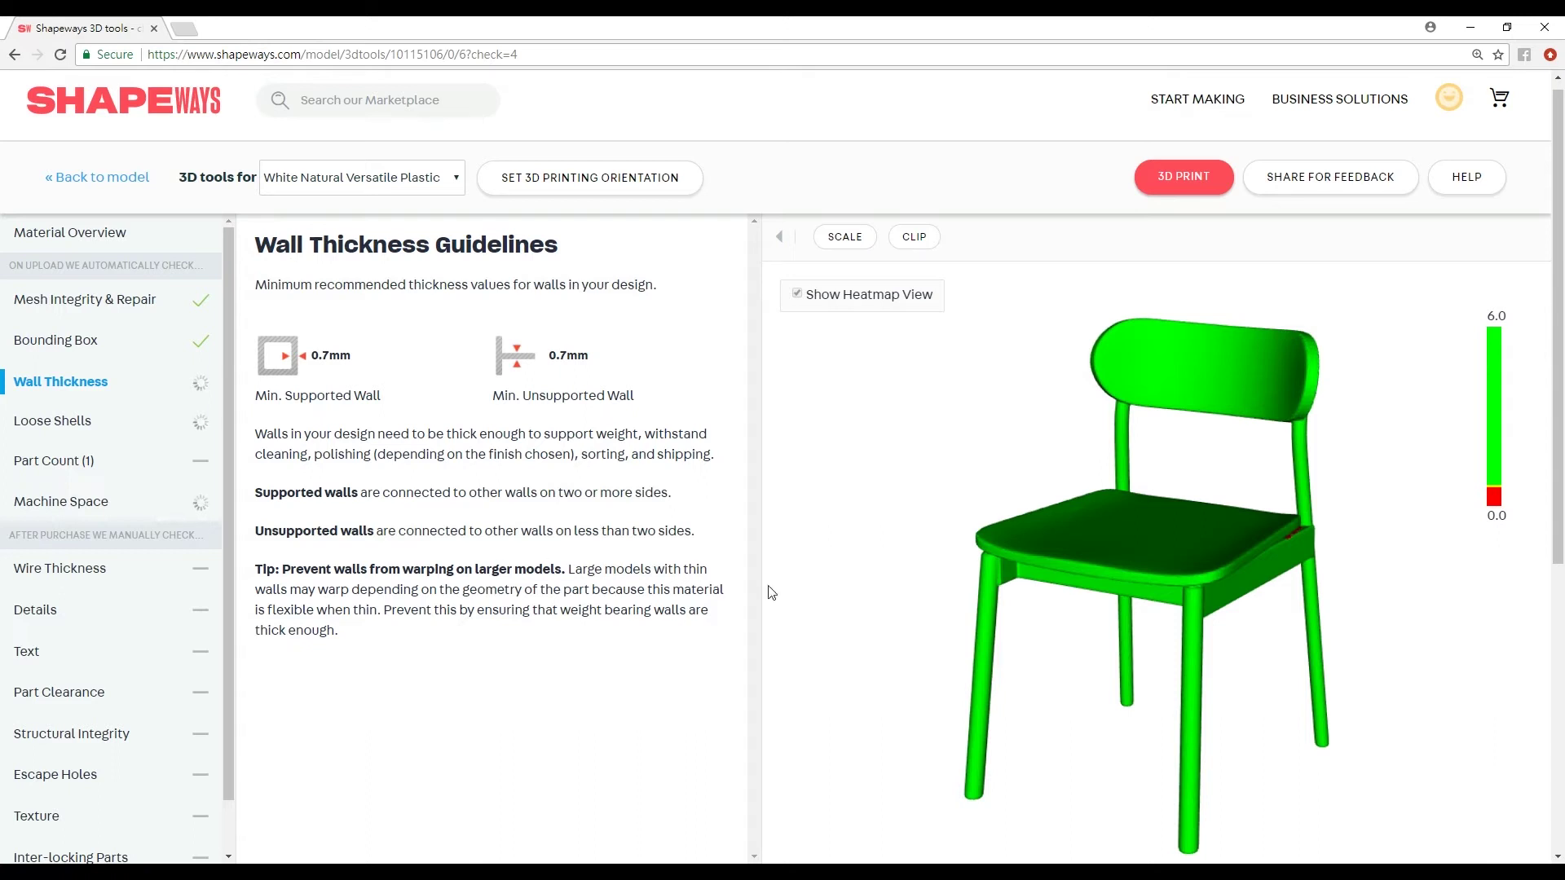
pyautogui.moveTo(1240, 363); pyautogui.dragTo(1200, 514)
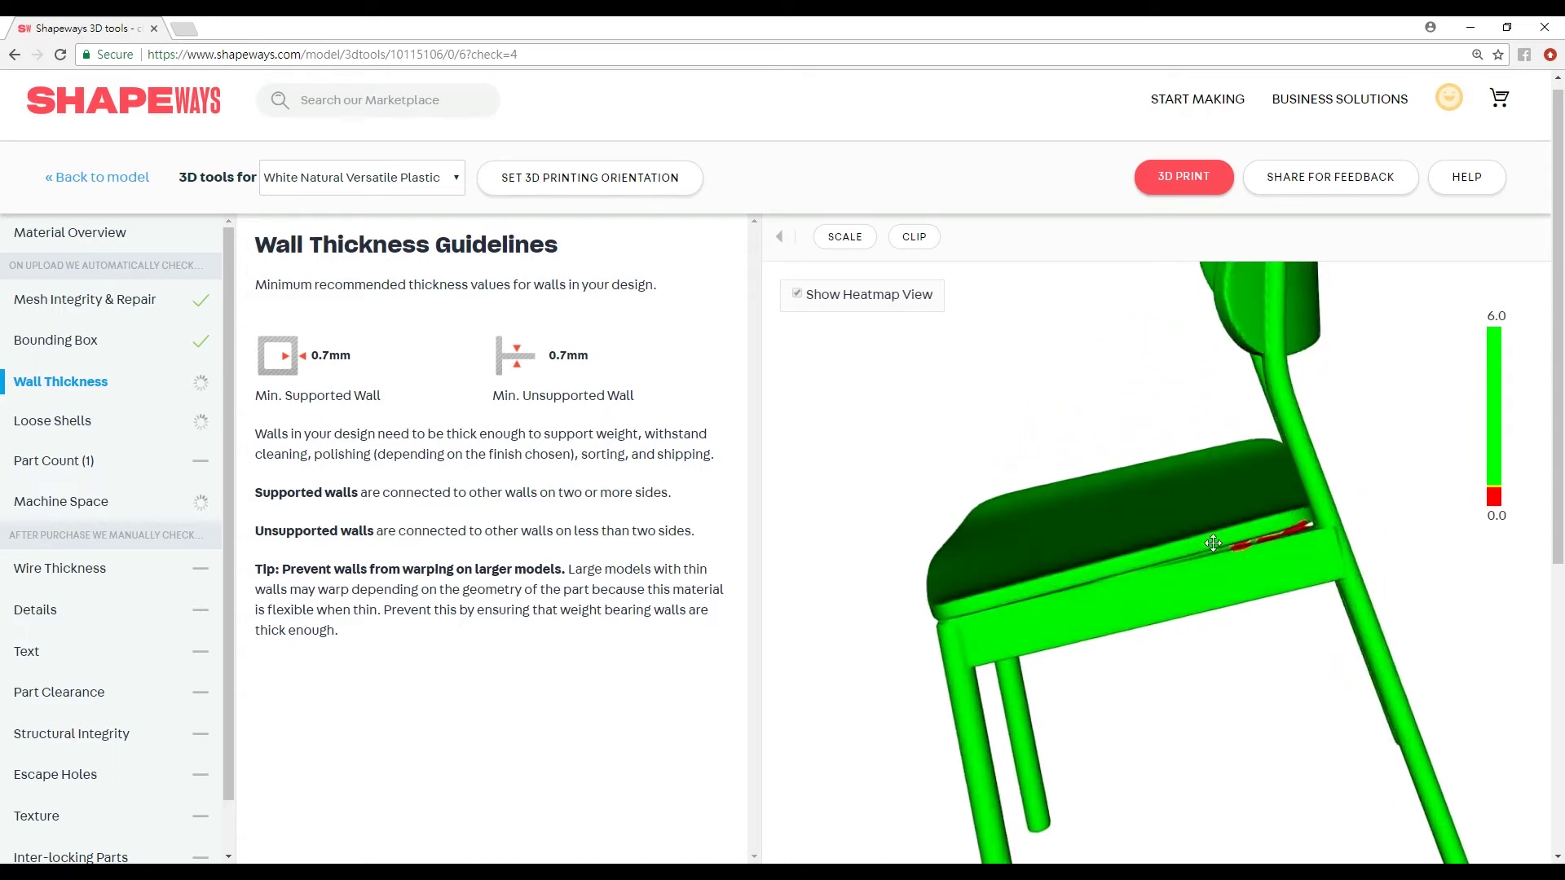
pyautogui.scroll(3, 1213, 543)
pyautogui.moveTo(1316, 529)
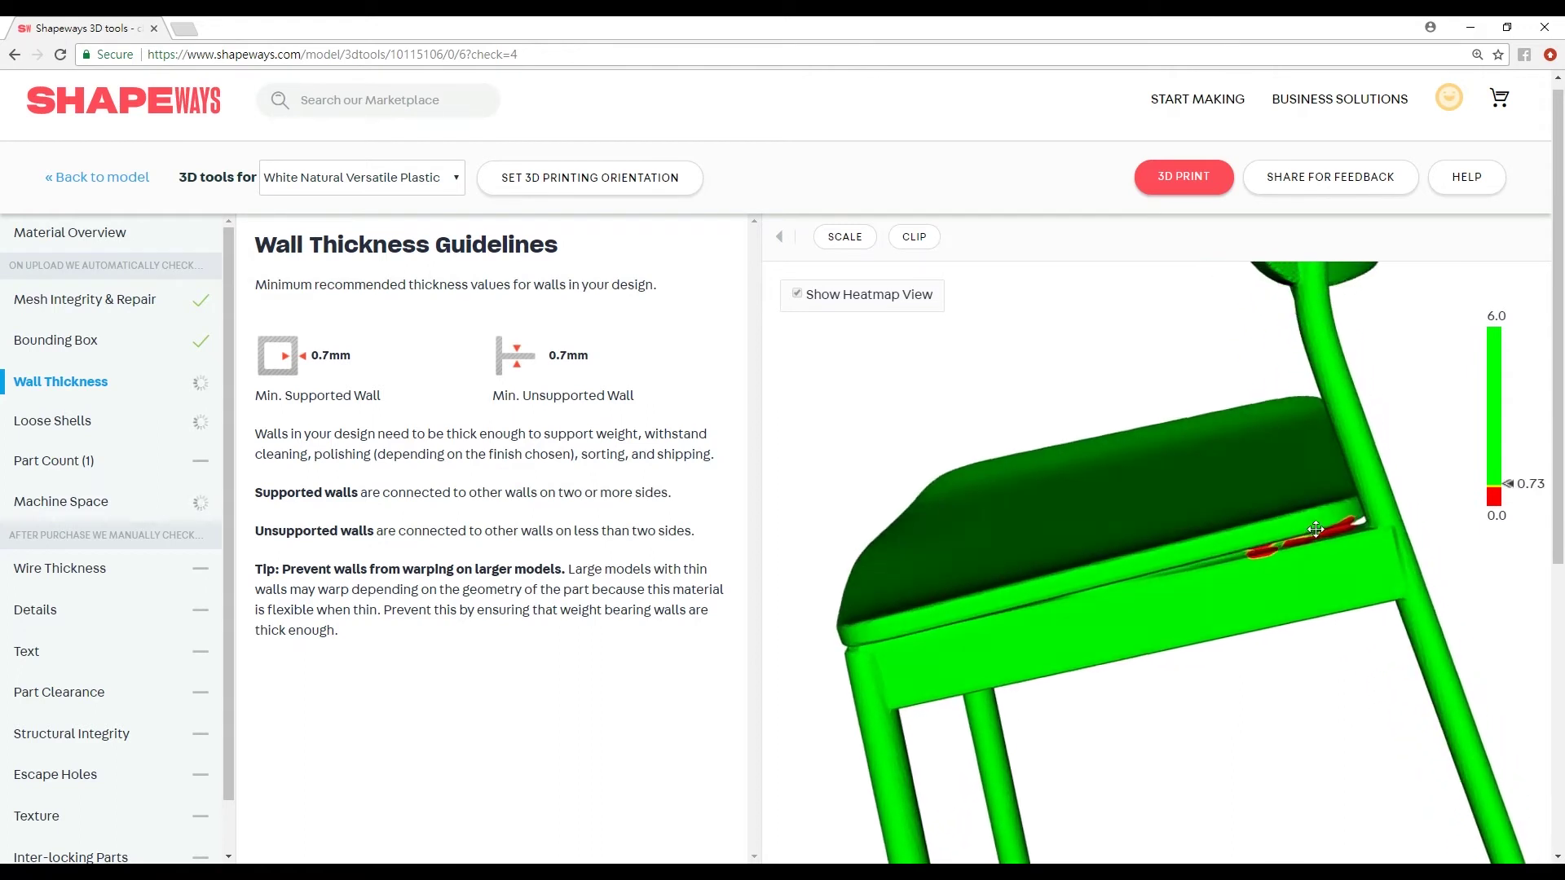
pyautogui.moveTo(1315, 530); pyautogui.dragTo(1070, 570)
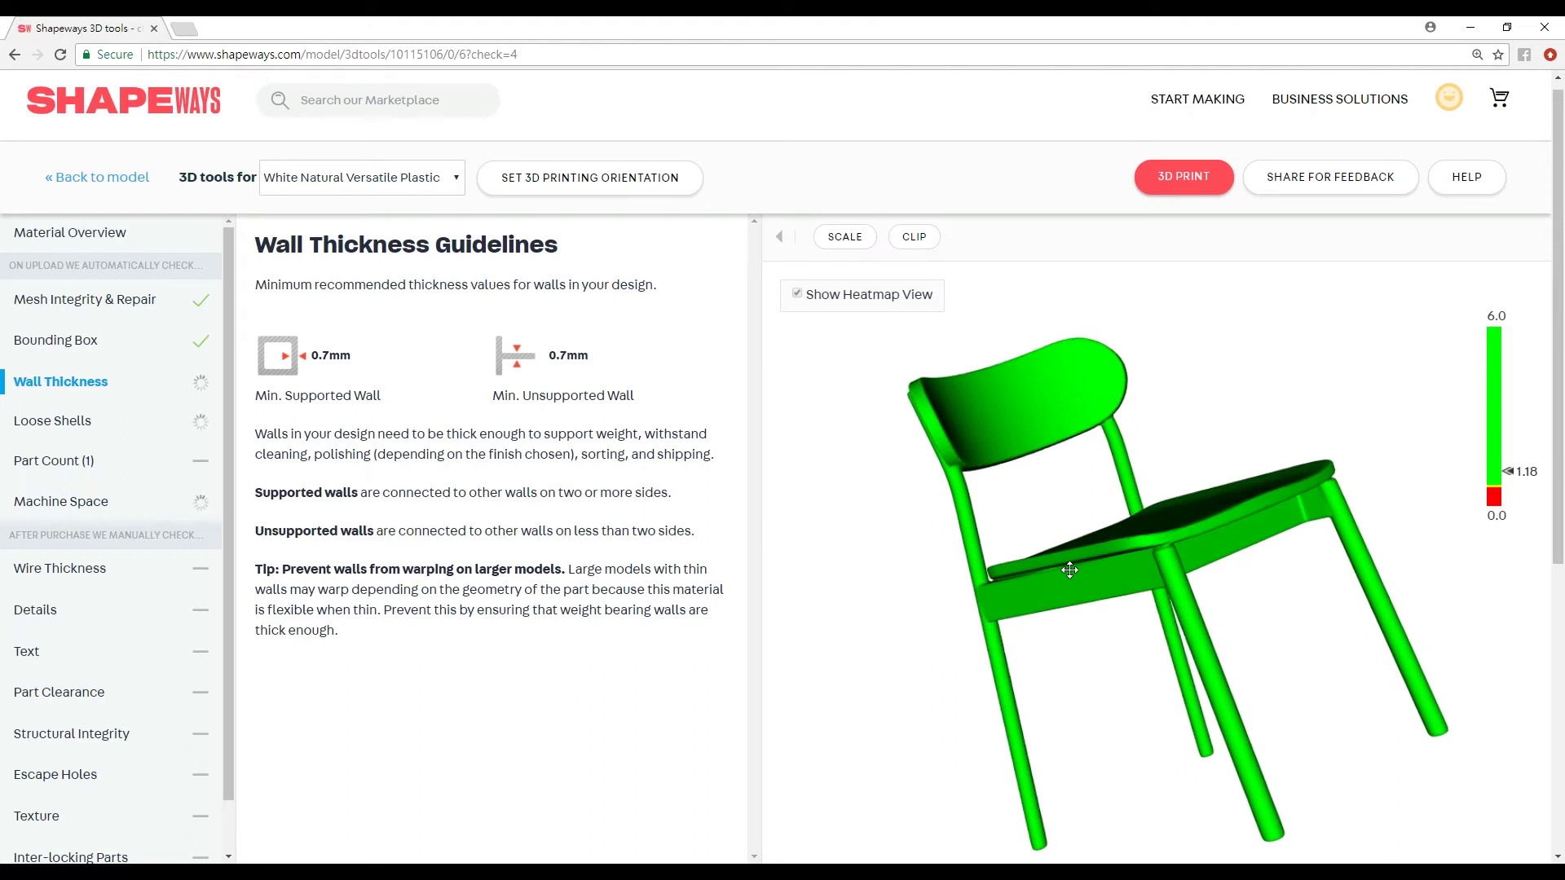
pyautogui.moveTo(1039, 610); pyautogui.dragTo(1057, 613)
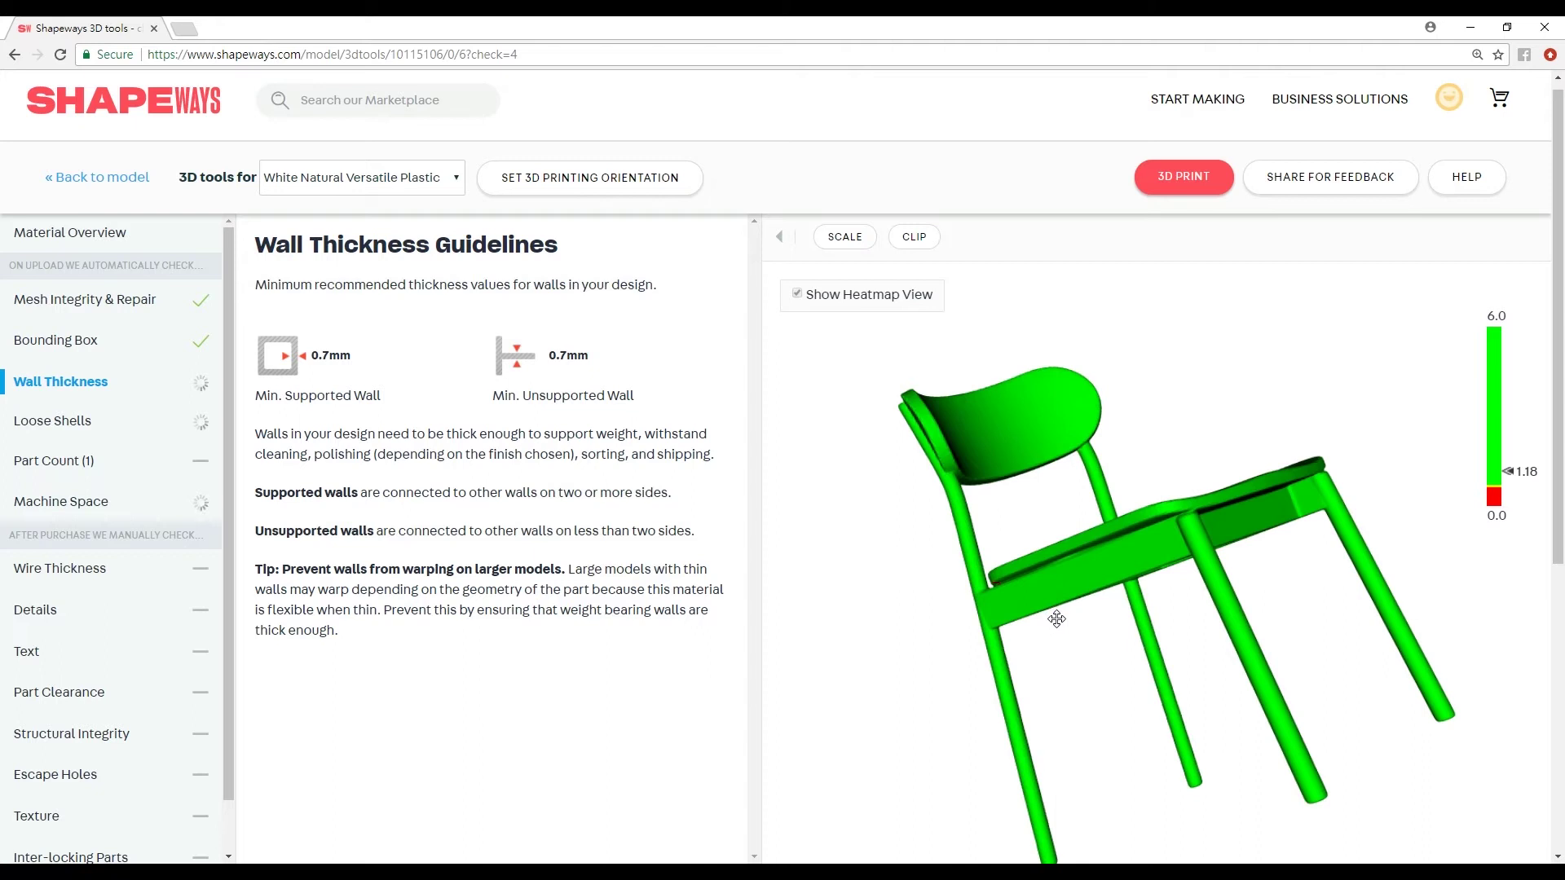
pyautogui.moveTo(1057, 622); pyautogui.dragTo(1199, 489)
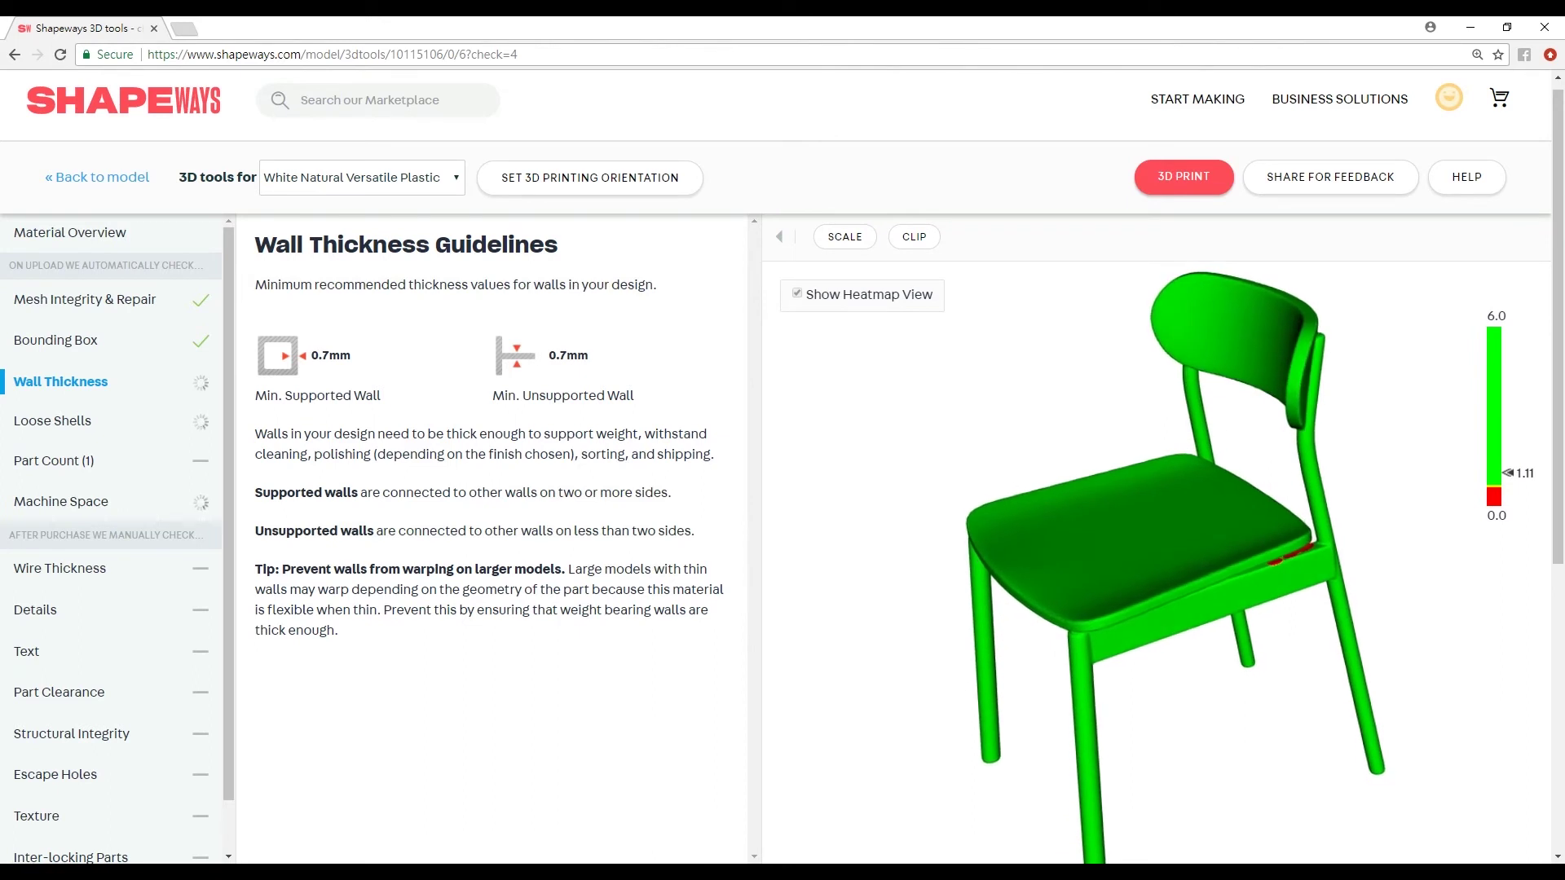
pyautogui.click(412, 833)
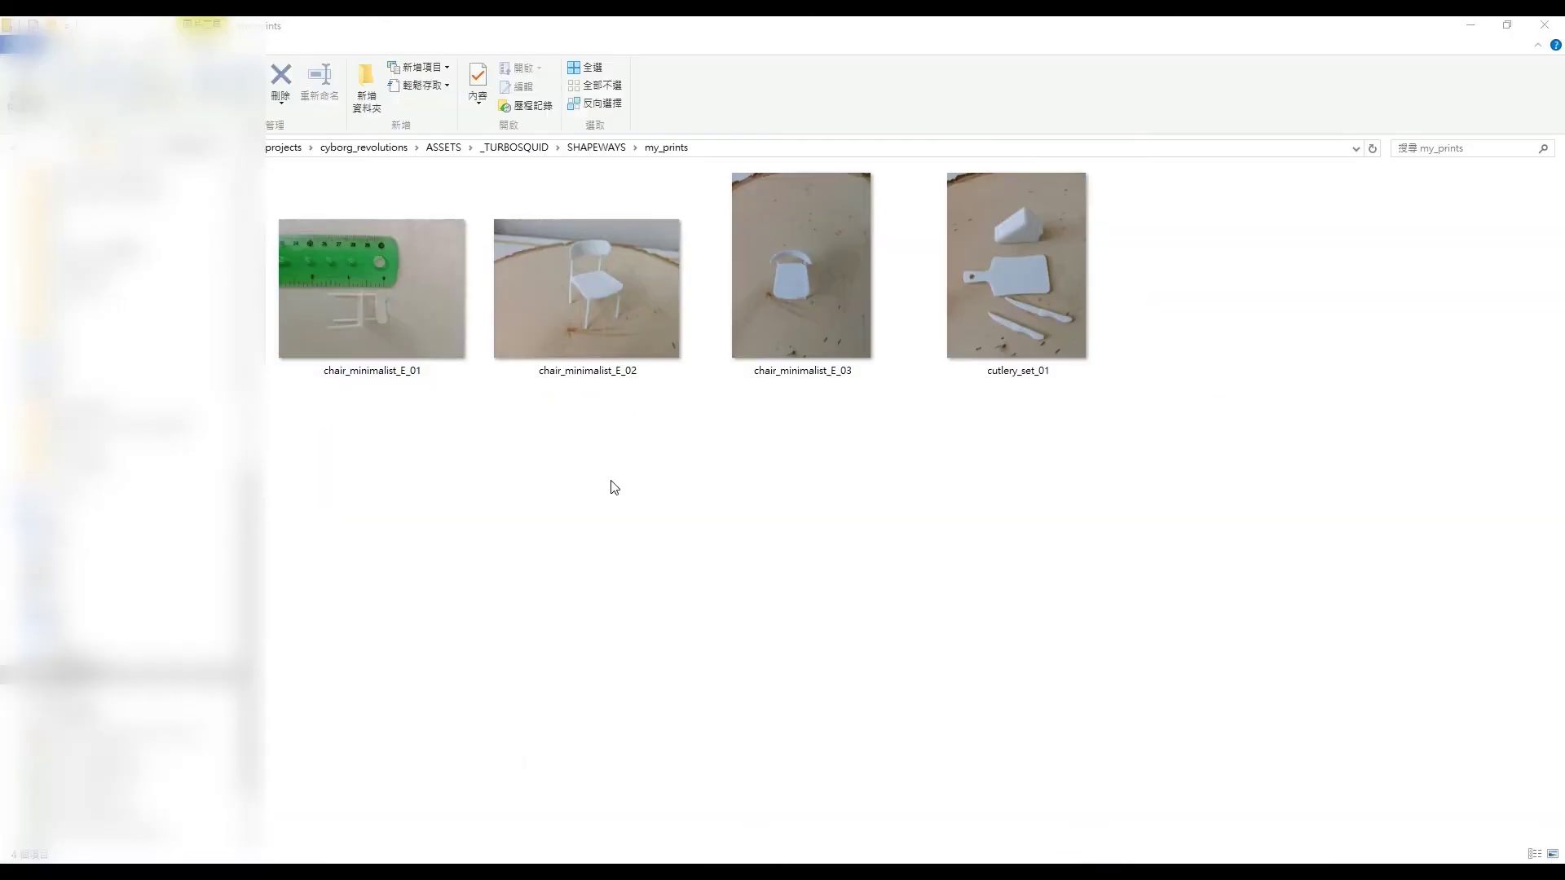
# Step: Open the chair_minimalist_E_02 print photo from my_prints in Photo Viewer and maximize it
pyautogui.click(588, 320)
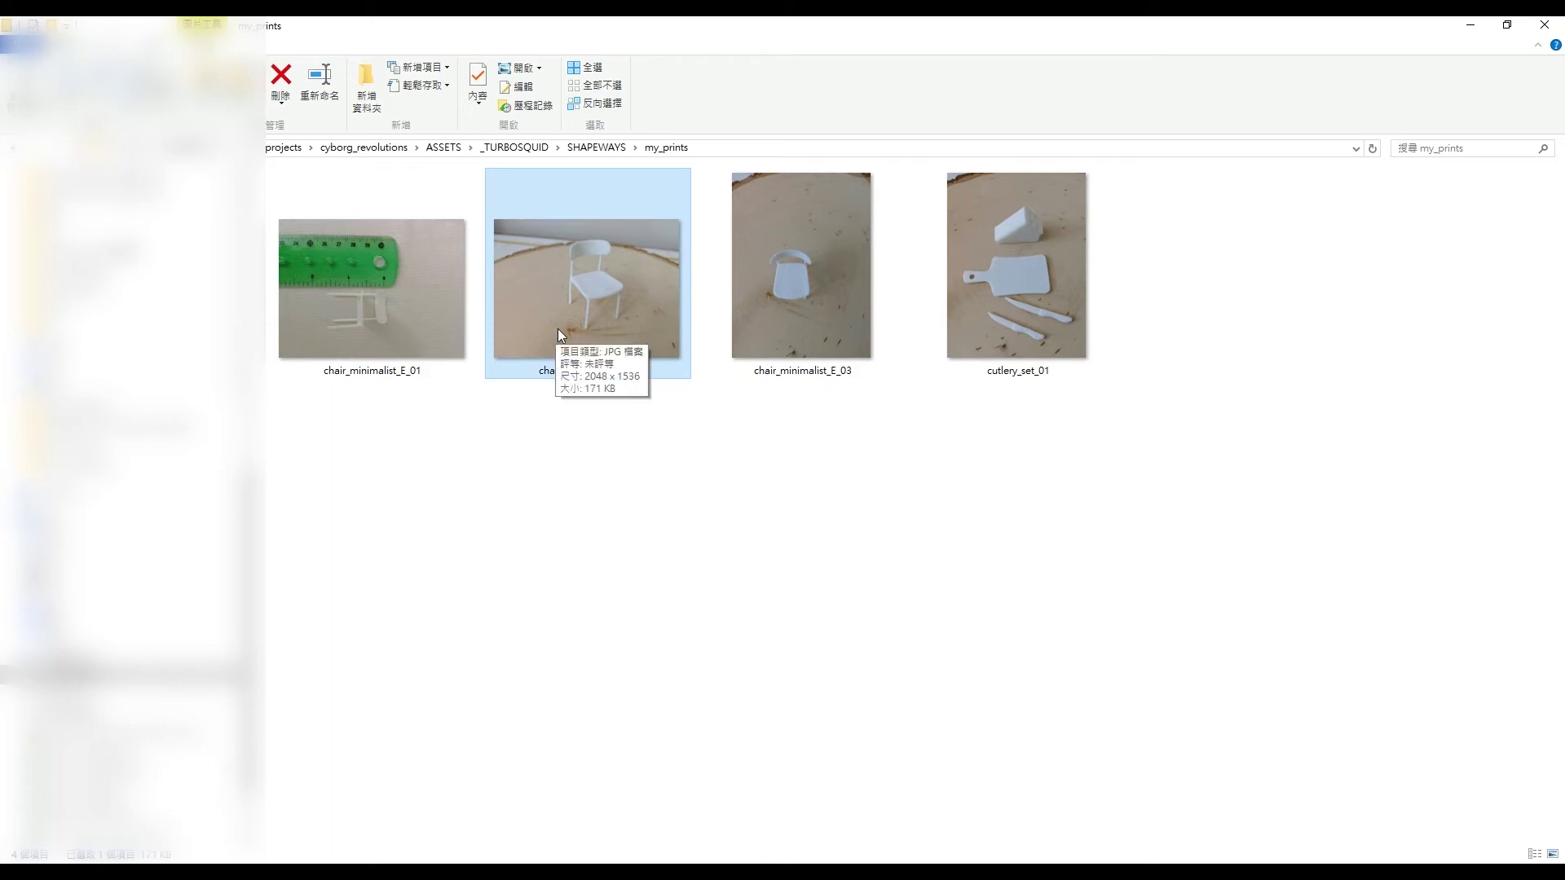
pyautogui.doubleClick(622, 375)
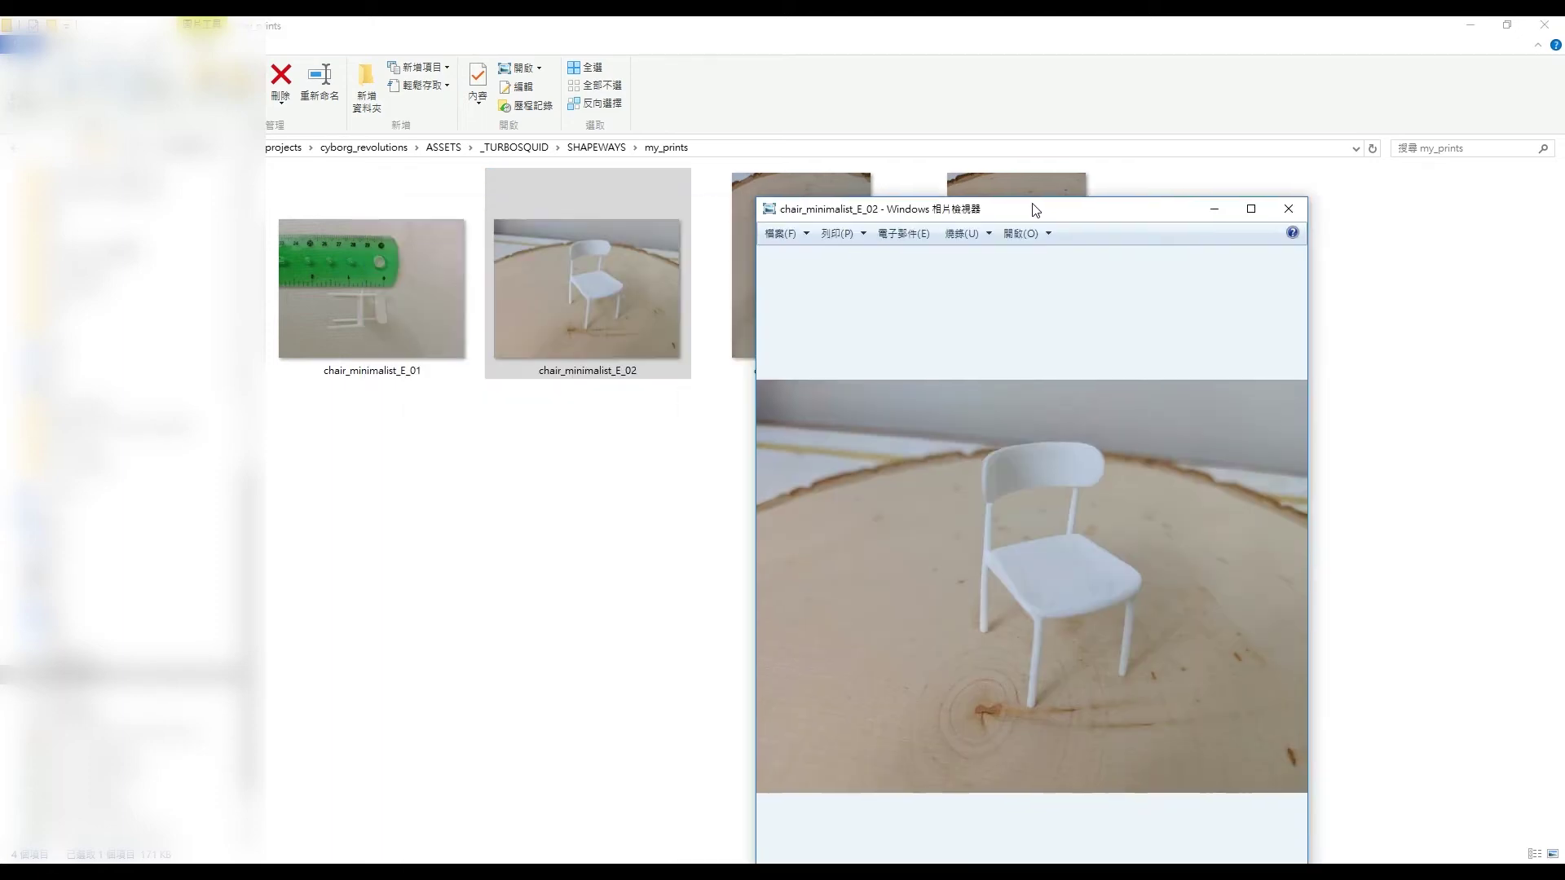
pyautogui.doubleClick(1032, 202)
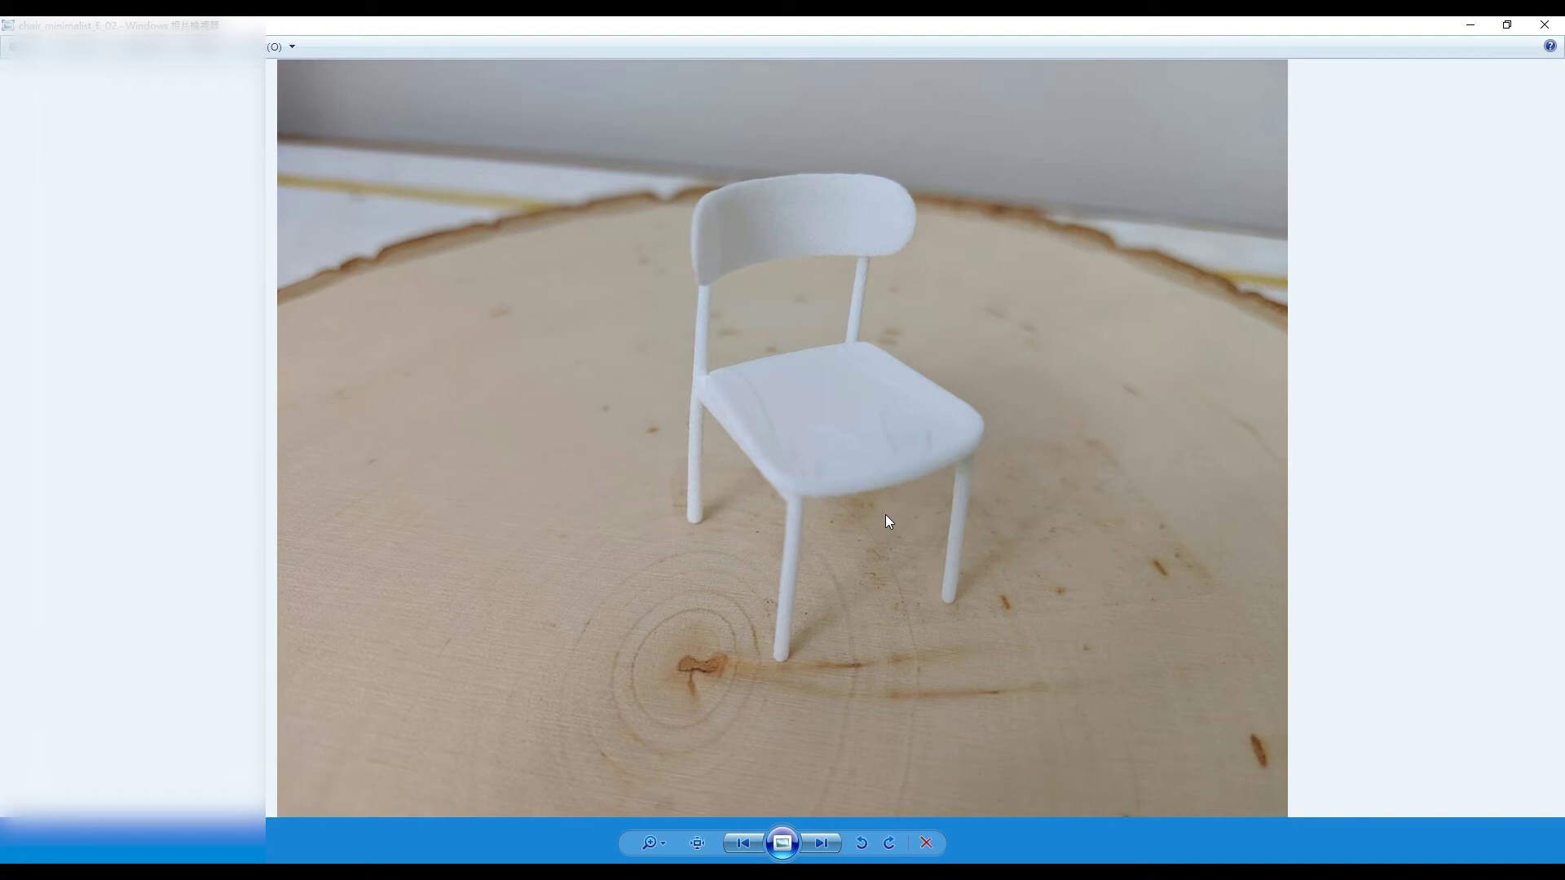
# Step: Move to chair_minimalist_E_03, zoom in and pan over the seat, zoom out, then return to E_02
pyautogui.scroll(3, 889, 489)
pyautogui.scroll(-2, 864, 571)
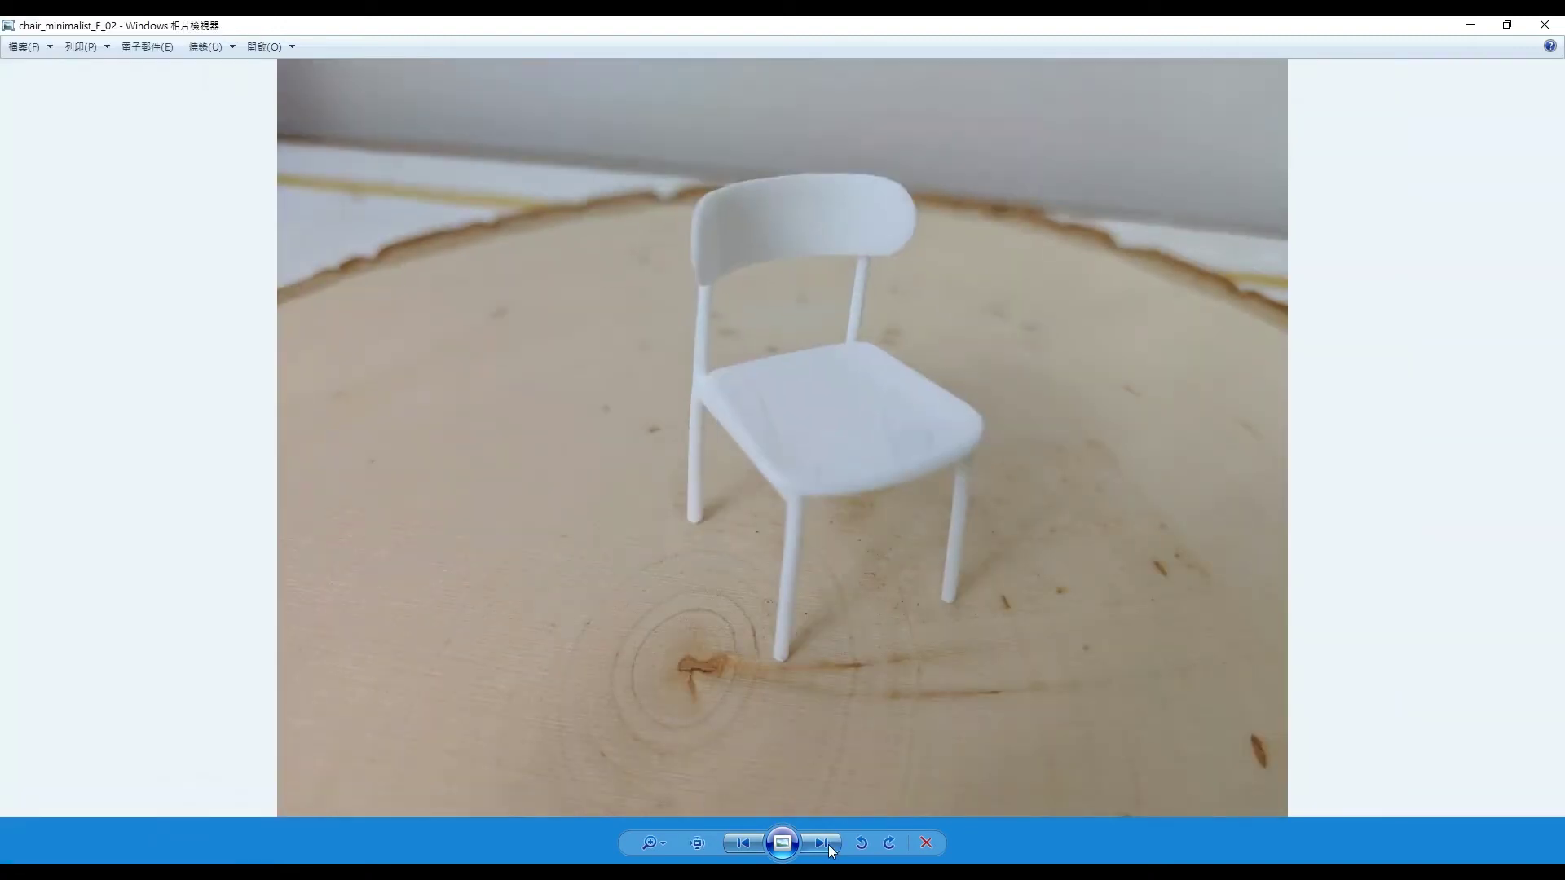
pyautogui.click(823, 844)
pyautogui.scroll(3, 797, 556)
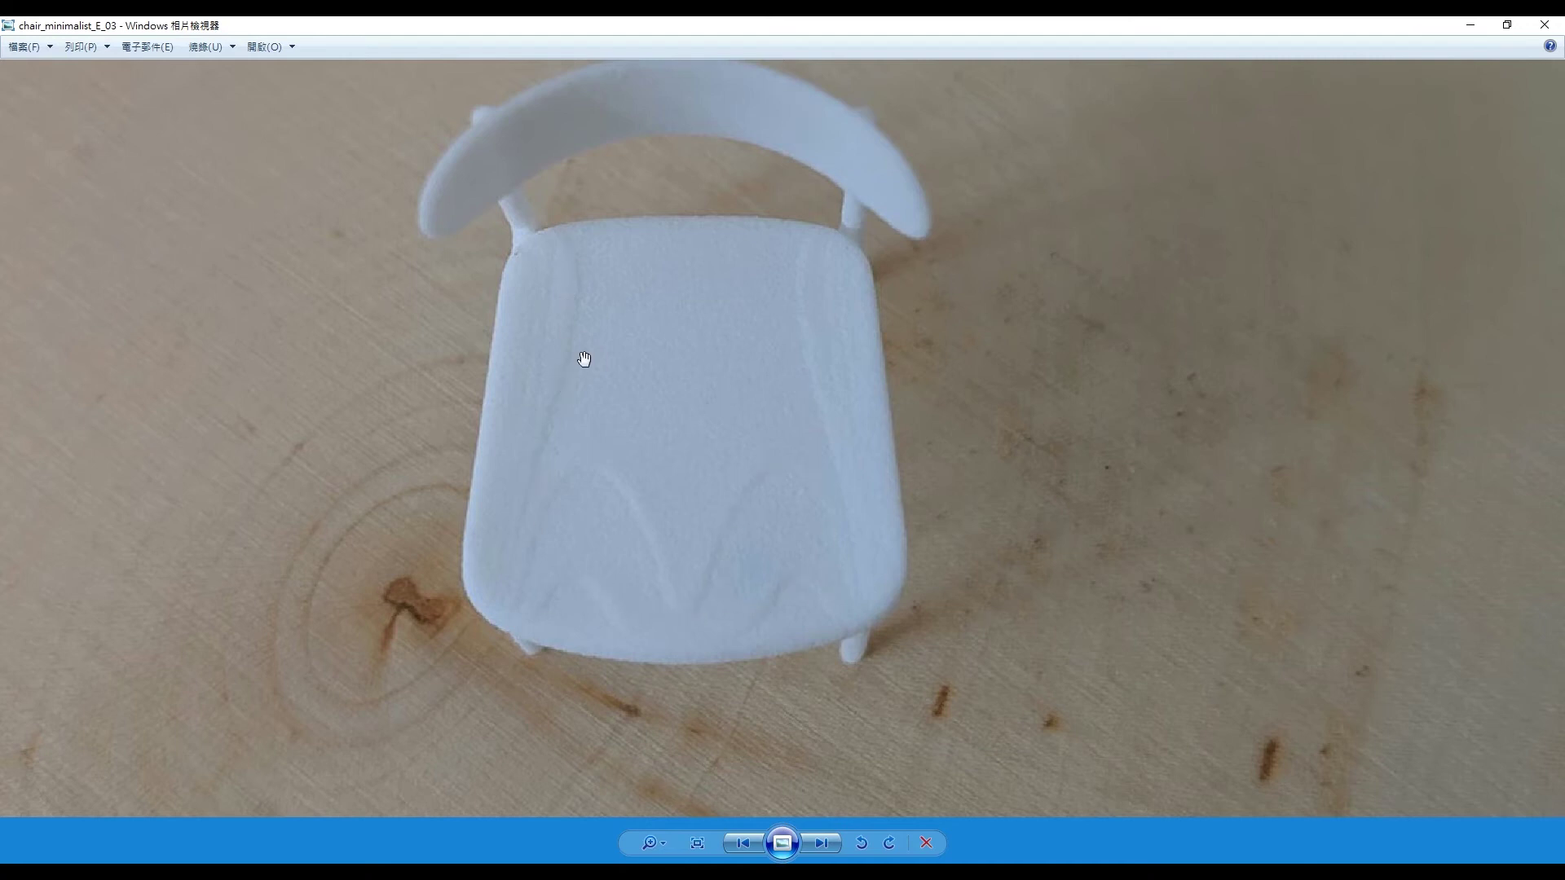
pyautogui.scroll(-3, 793, 461)
pyautogui.scroll(3, 795, 469)
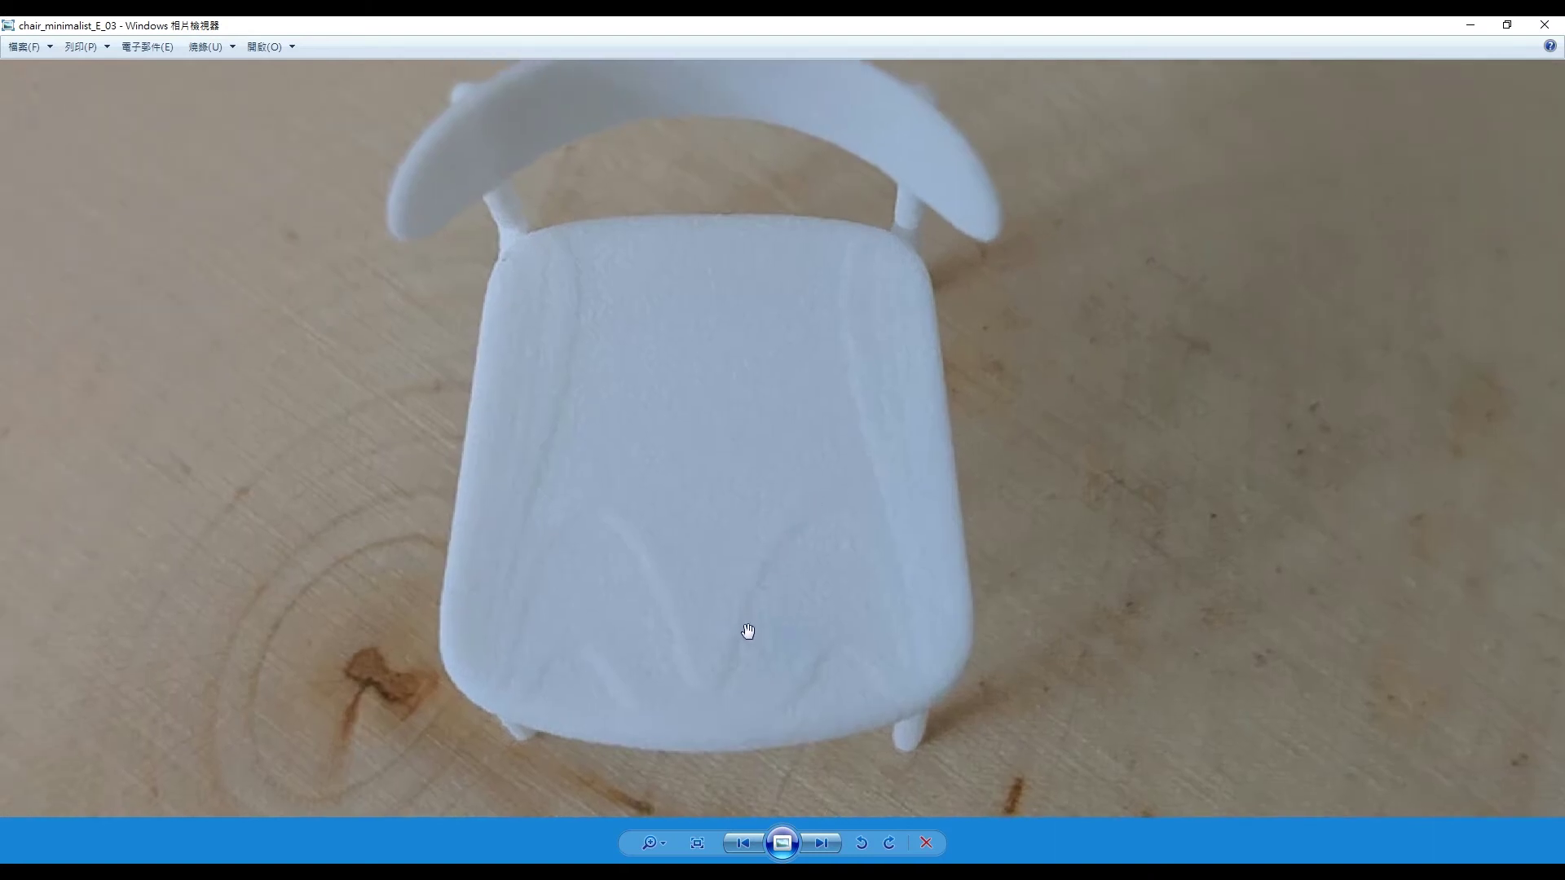
pyautogui.scroll(-1, 748, 632)
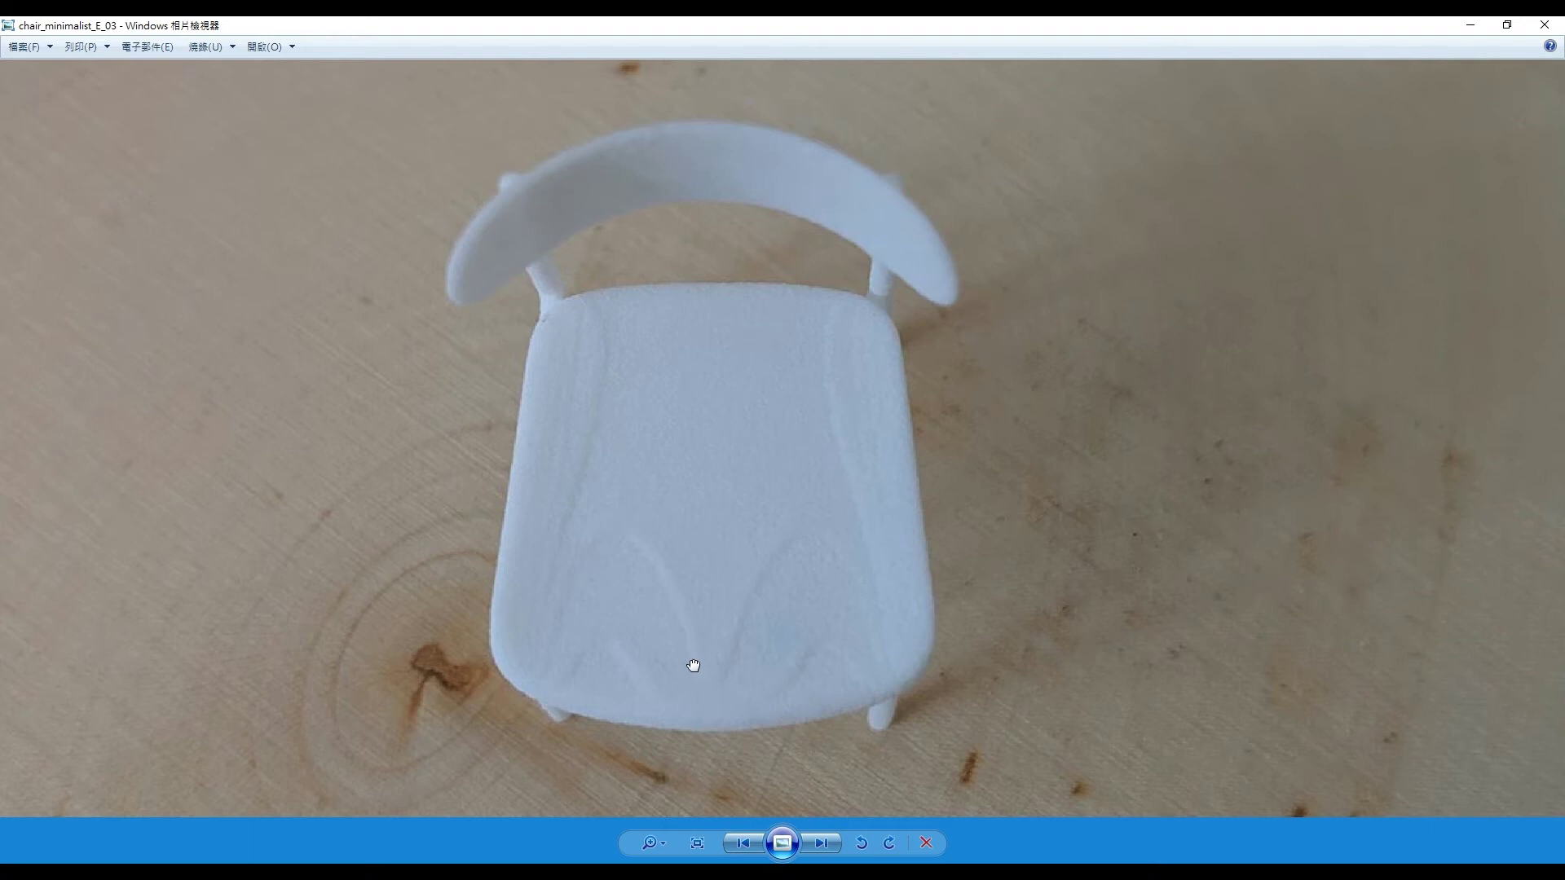
pyautogui.moveTo(694, 666); pyautogui.dragTo(713, 646)
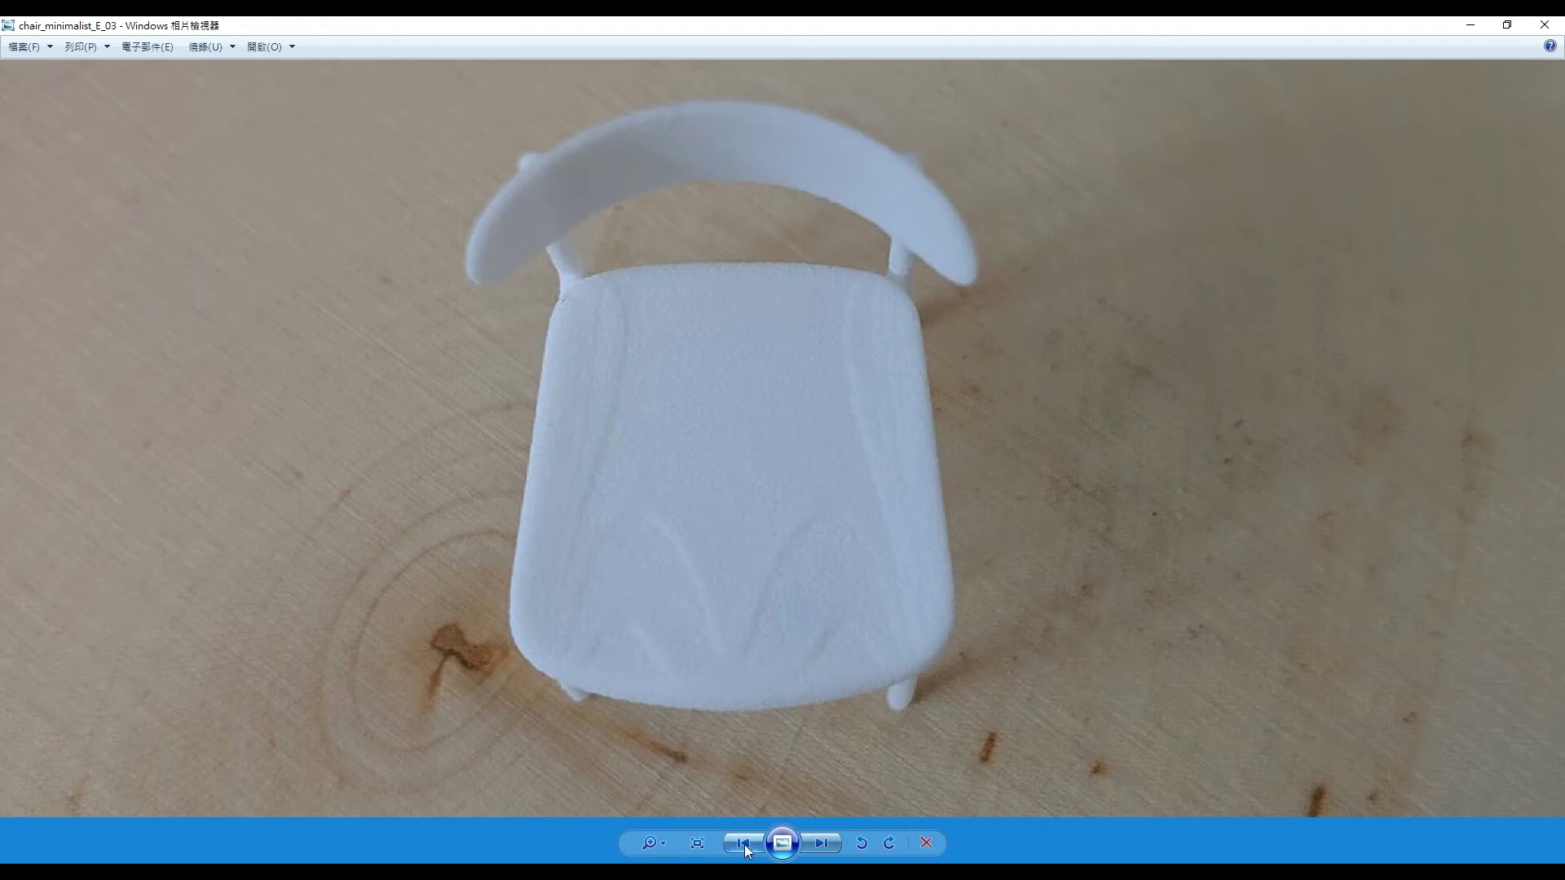
pyautogui.scroll(-3, 743, 846)
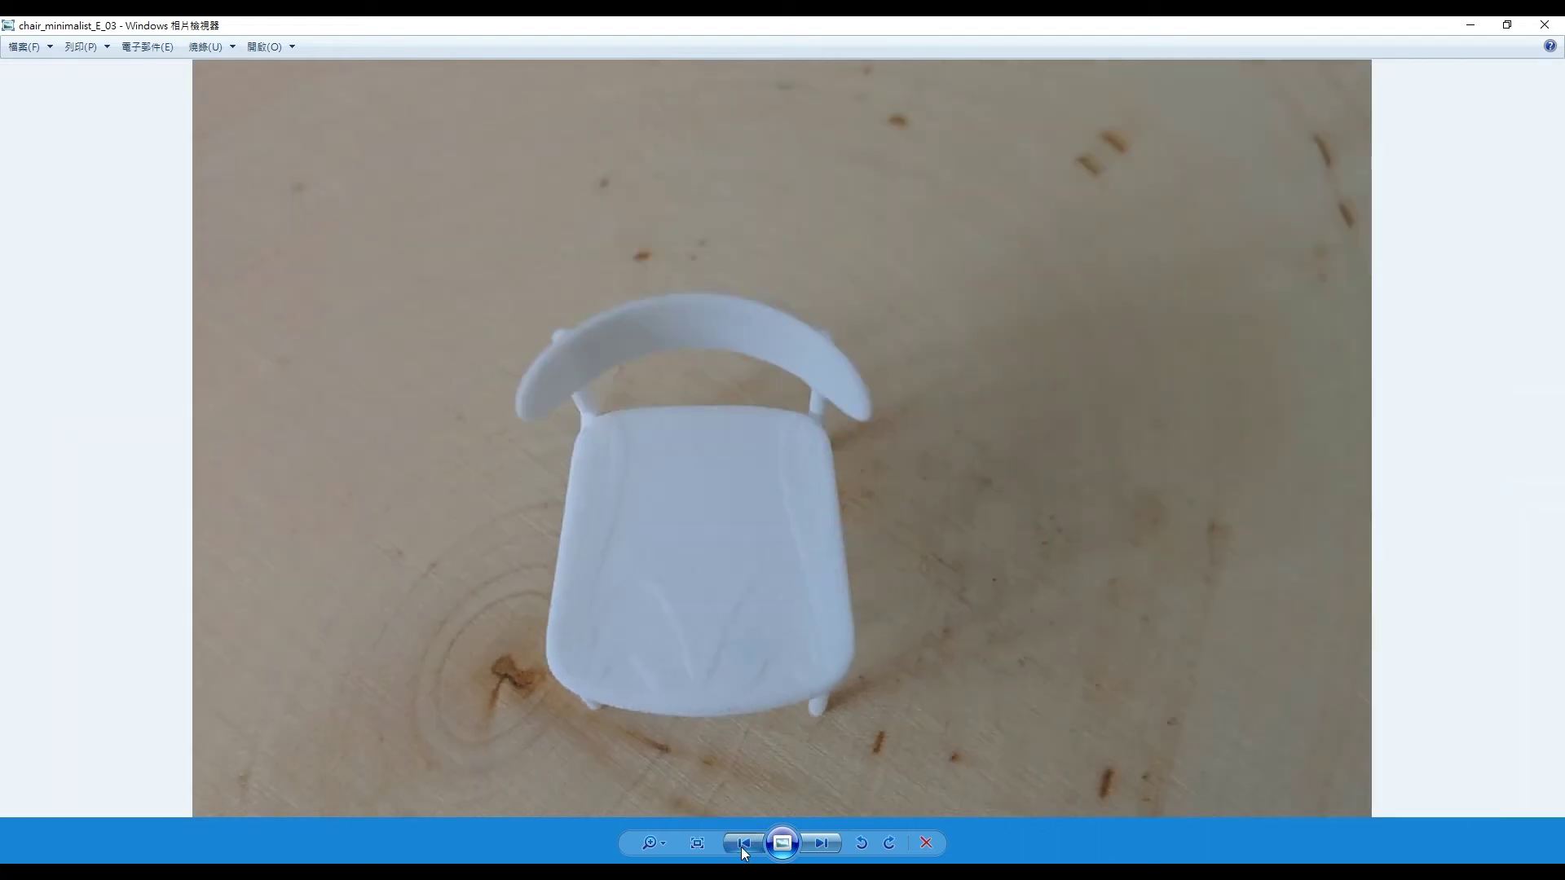
pyautogui.click(743, 844)
# Step: Zoom into chair_minimalist_E_02 and pan across the chair back and seat
pyautogui.scroll(3, 869, 471)
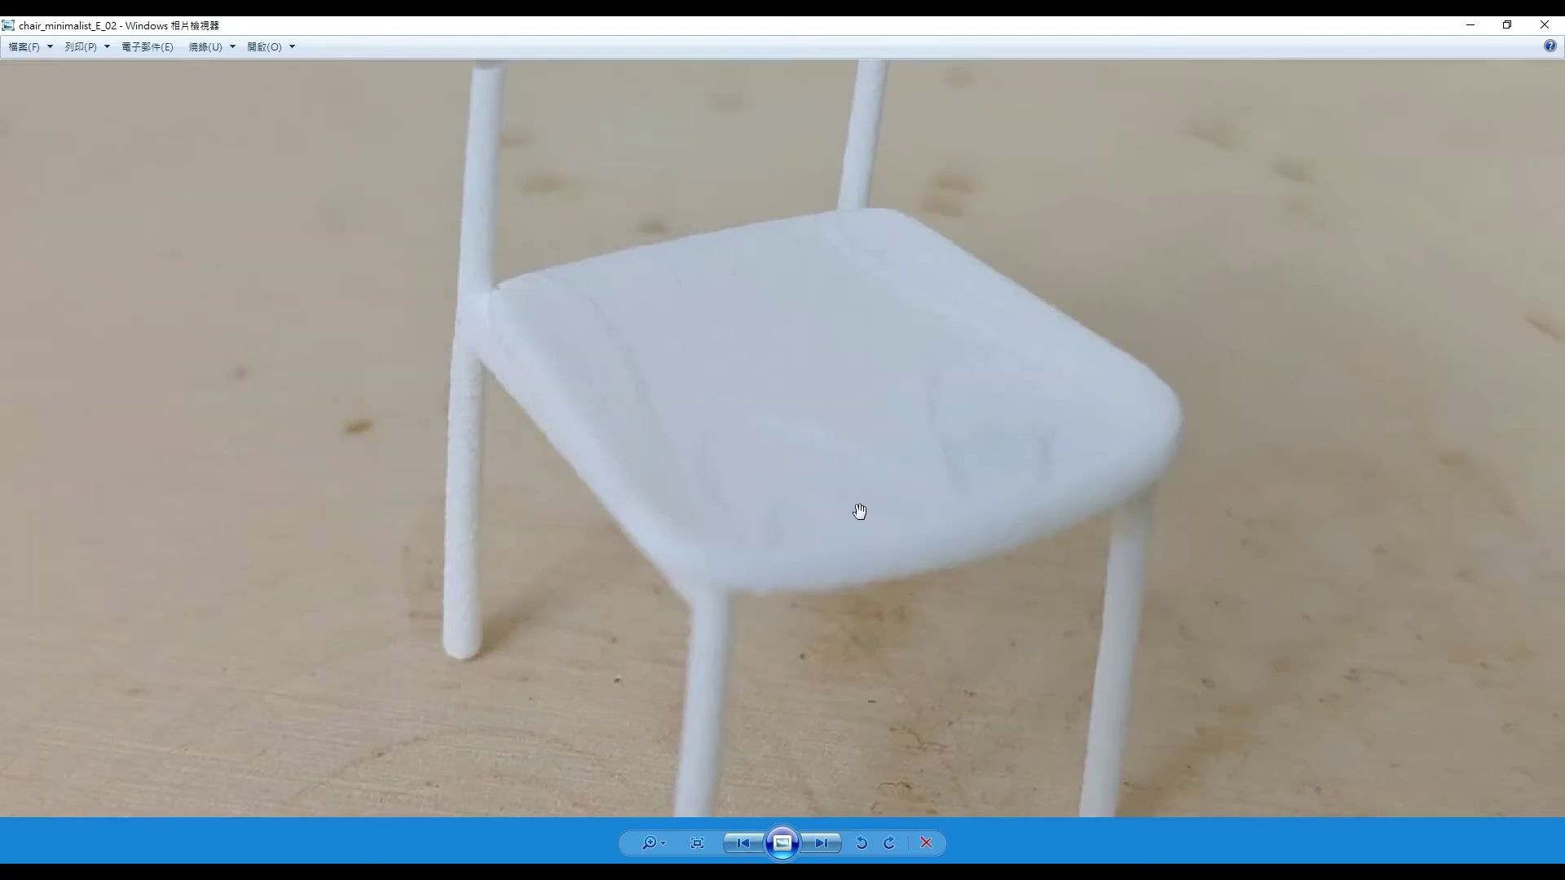
pyautogui.scroll(1, 486, 437)
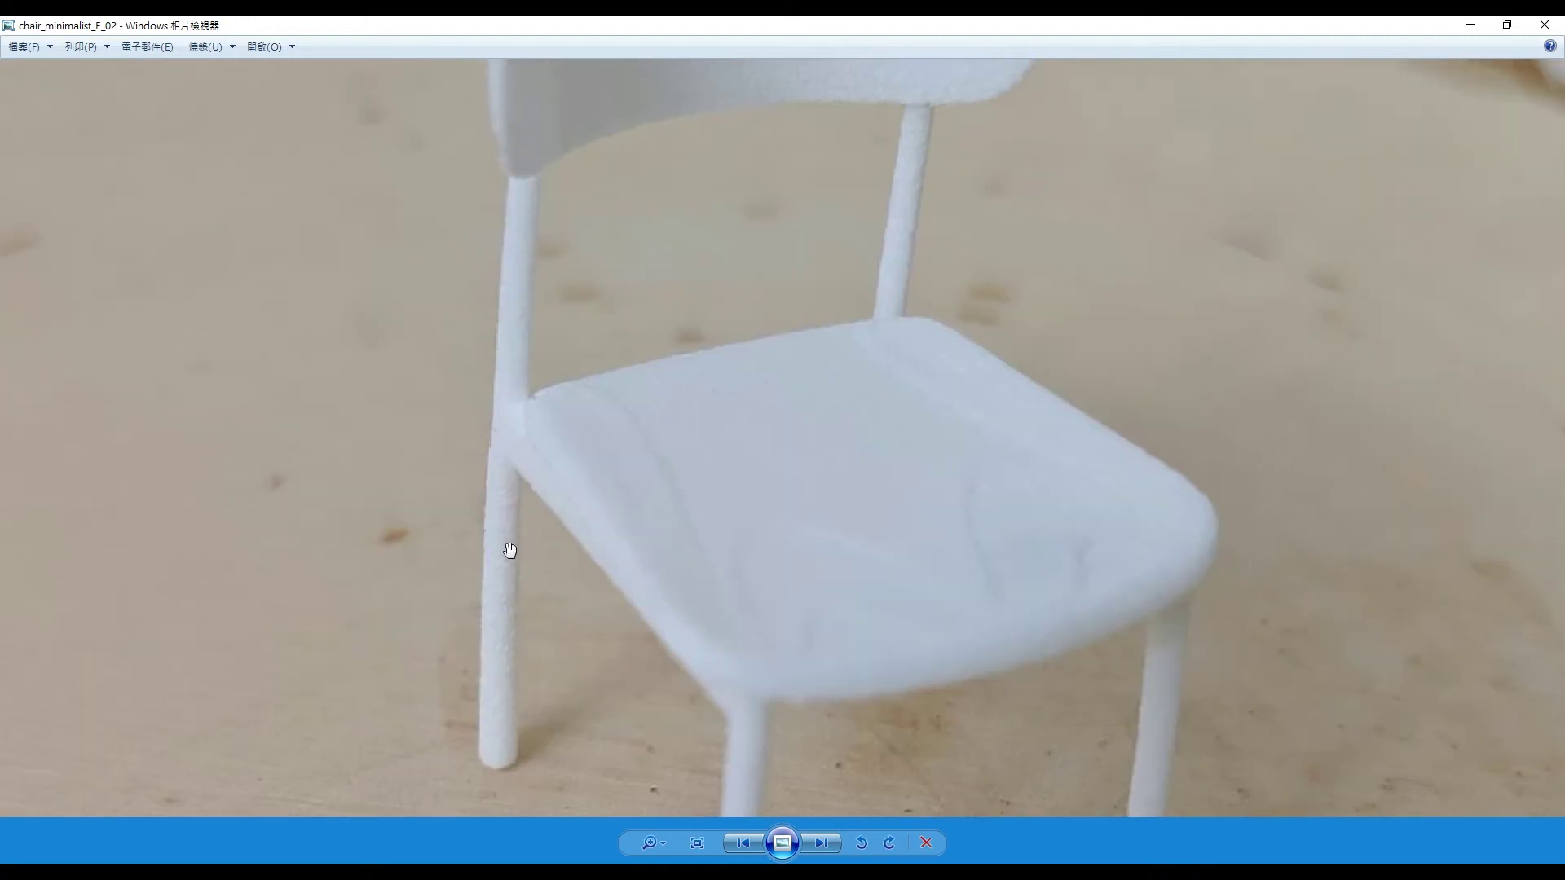
pyautogui.moveTo(501, 356); pyautogui.dragTo(479, 562)
pyautogui.scroll(-3, 740, 339)
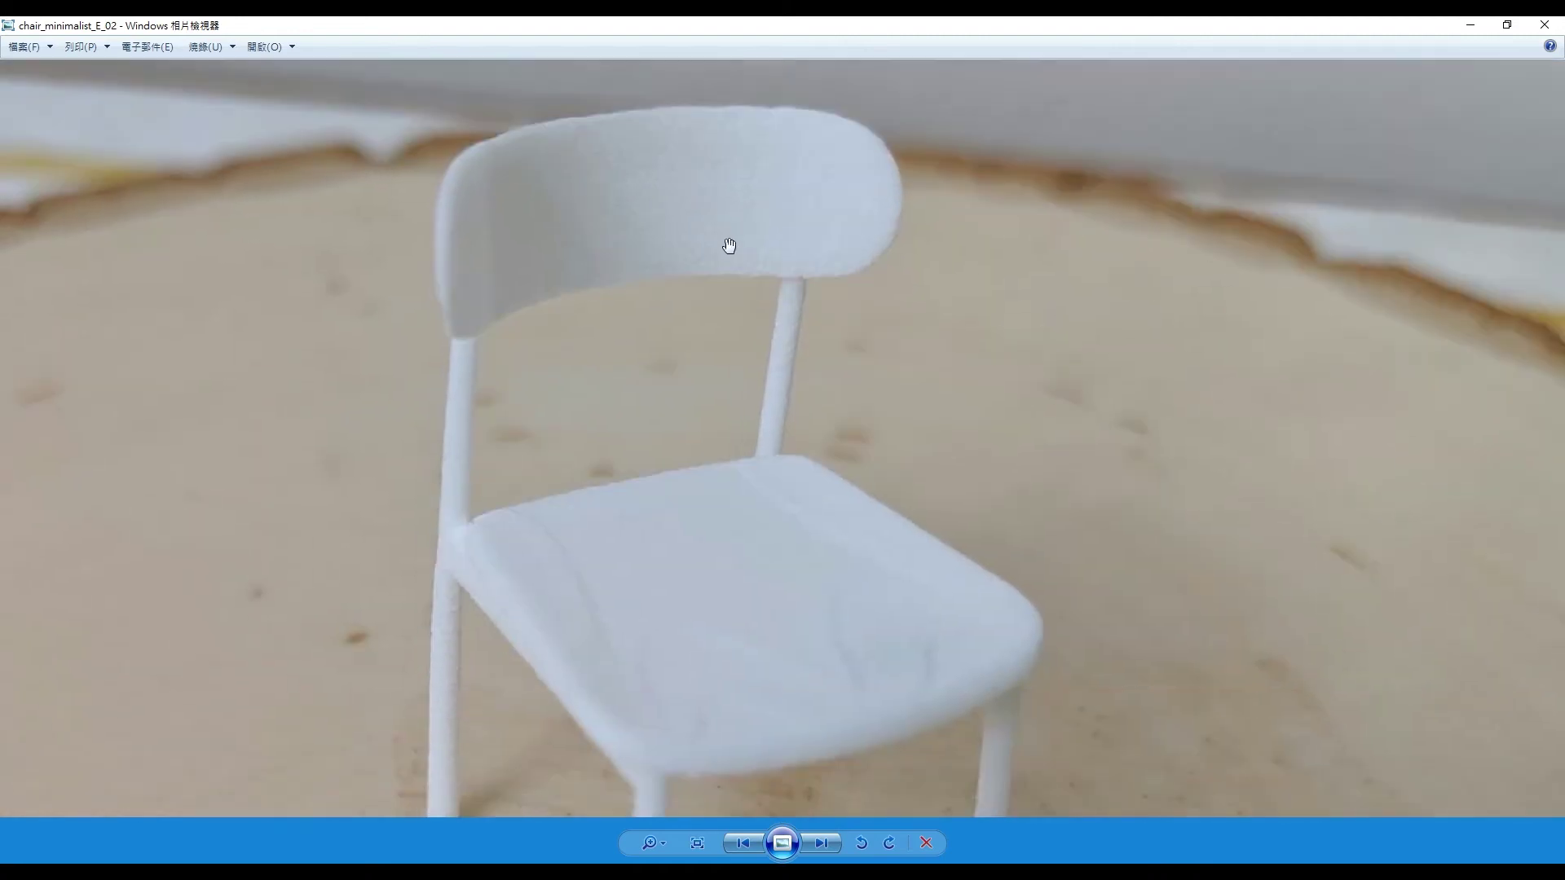
pyautogui.moveTo(726, 517); pyautogui.dragTo(722, 589)
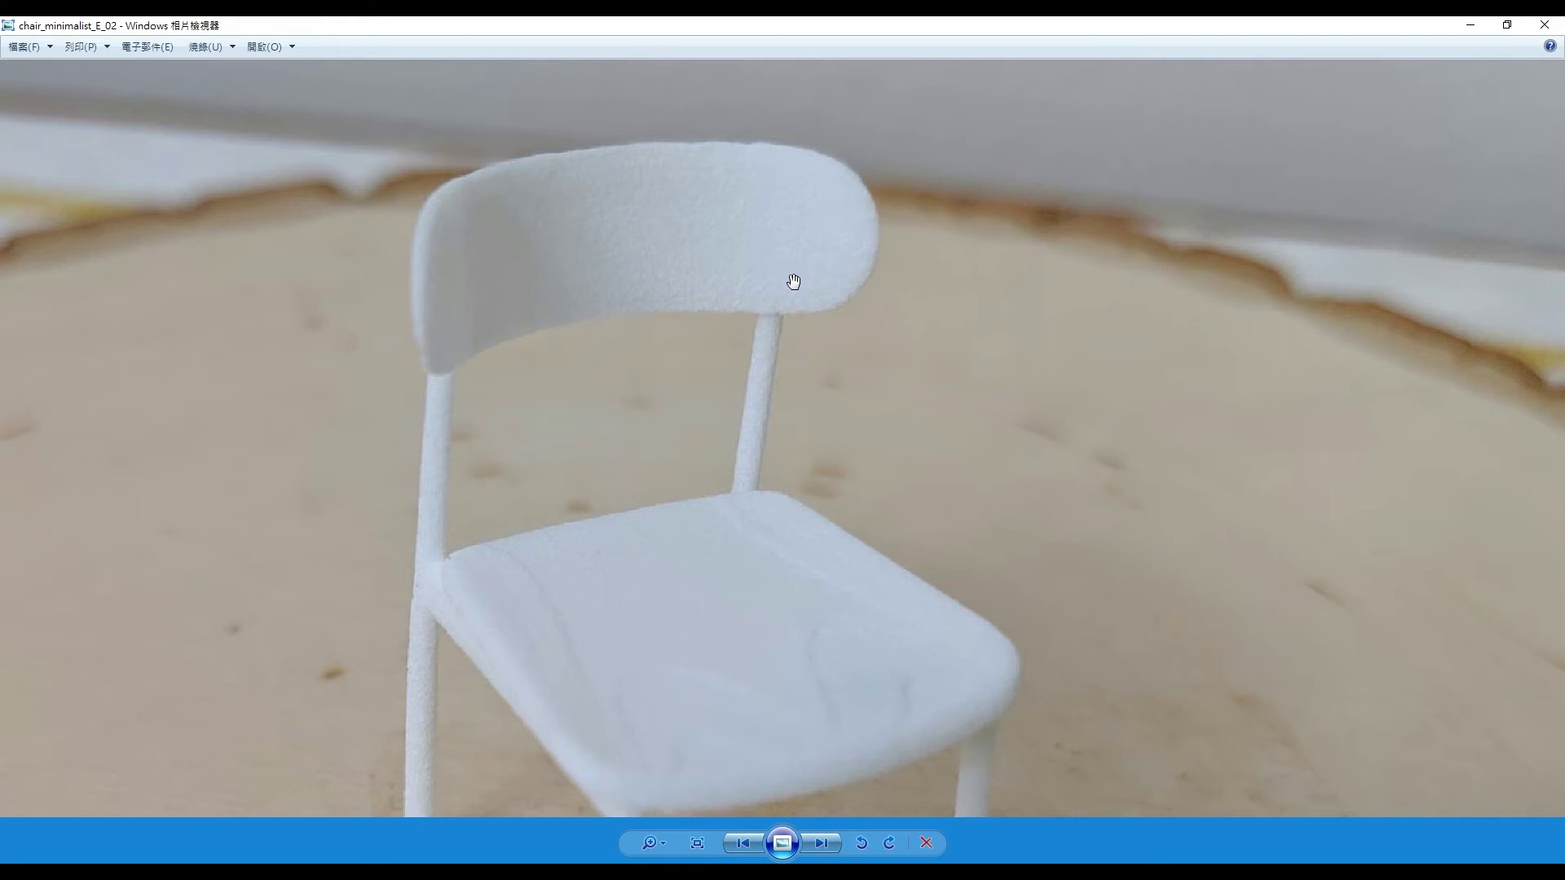
pyautogui.scroll(-2, 783, 276)
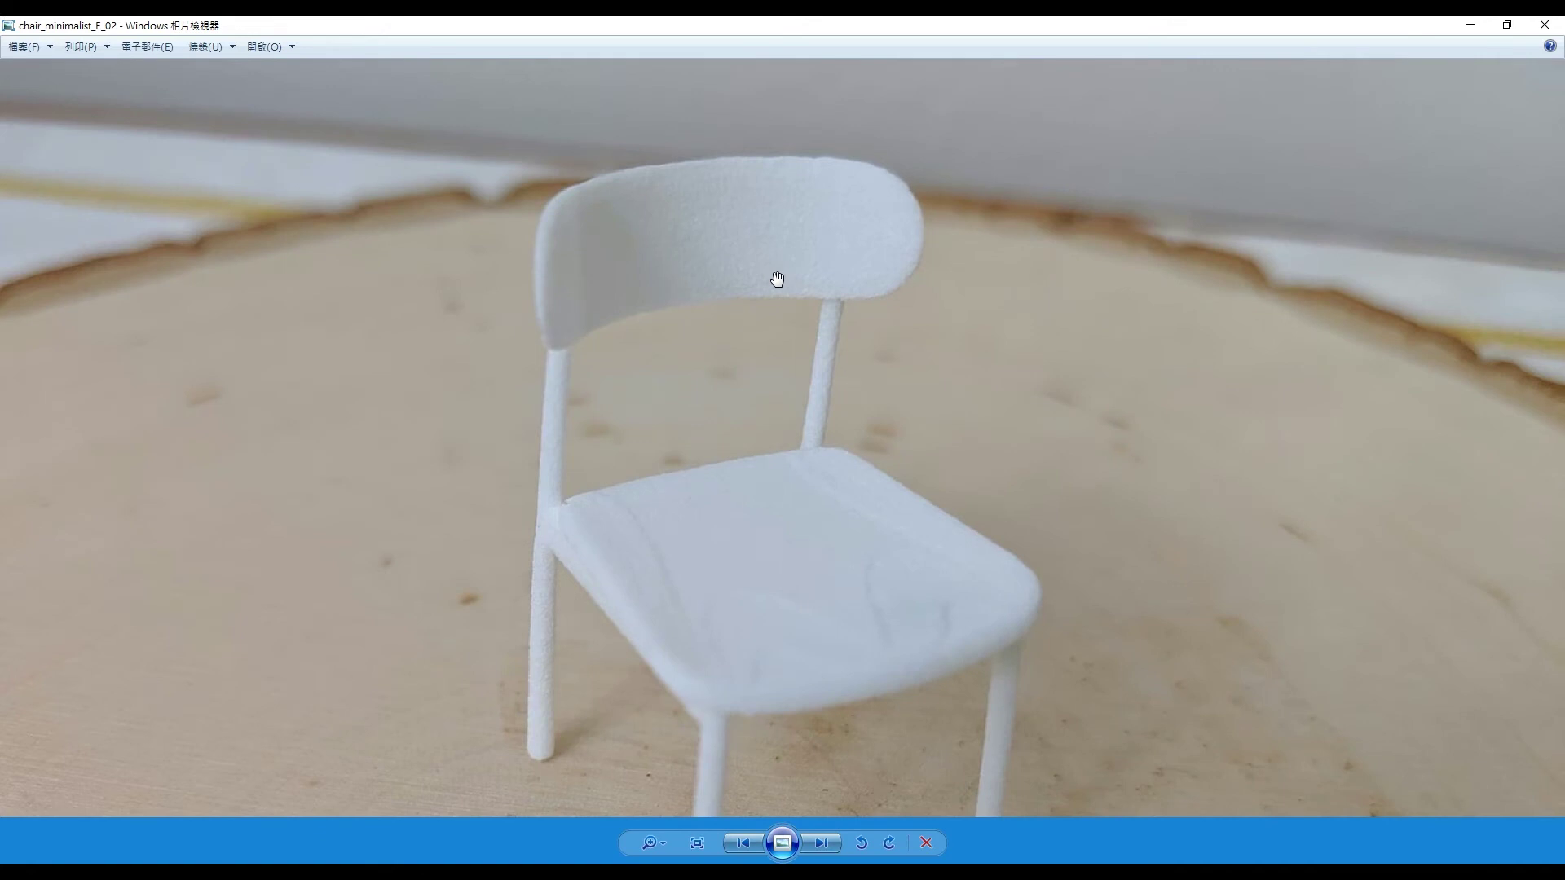
pyautogui.scroll(-3, 774, 327)
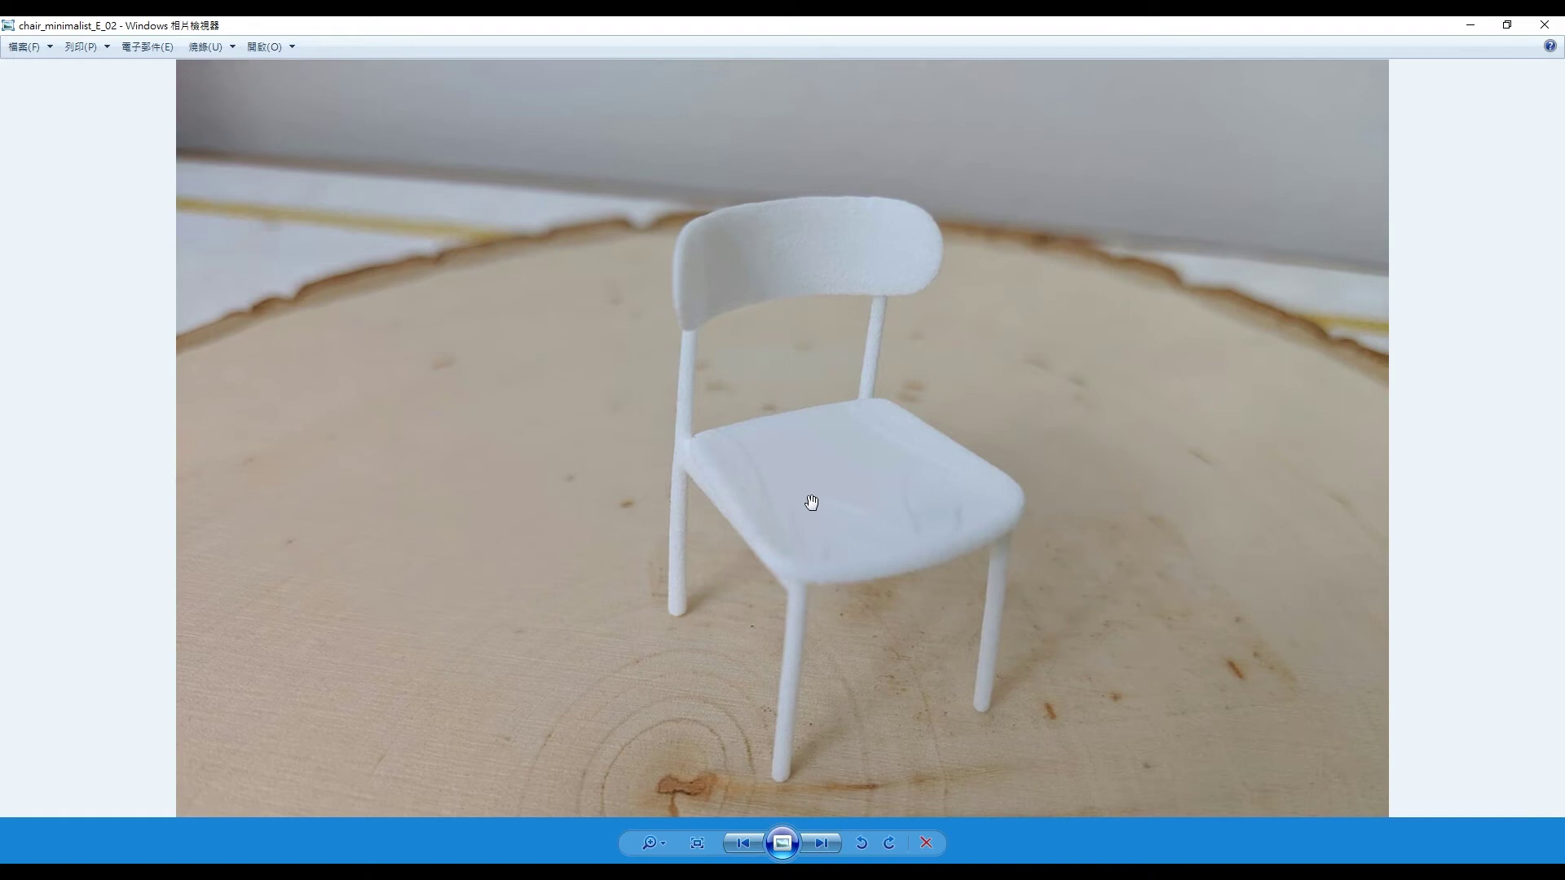
pyautogui.moveTo(811, 504); pyautogui.dragTo(799, 468)
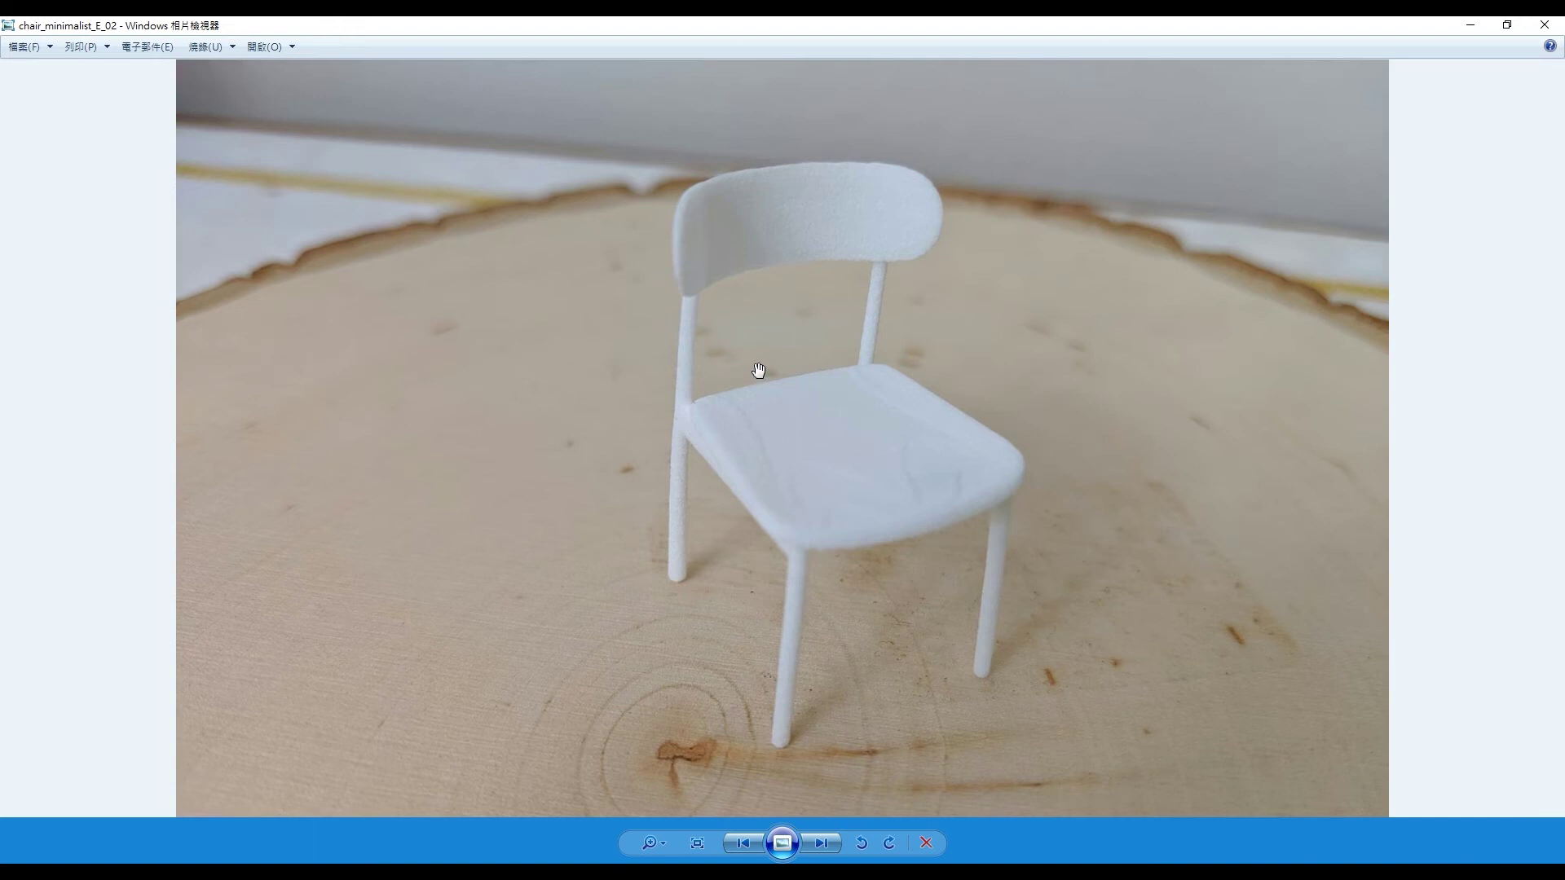
# Step: Zoom the photo in again, restore the viewer to a smaller window, and center the chair
pyautogui.scroll(1, 839, 464)
pyautogui.scroll(1, 839, 465)
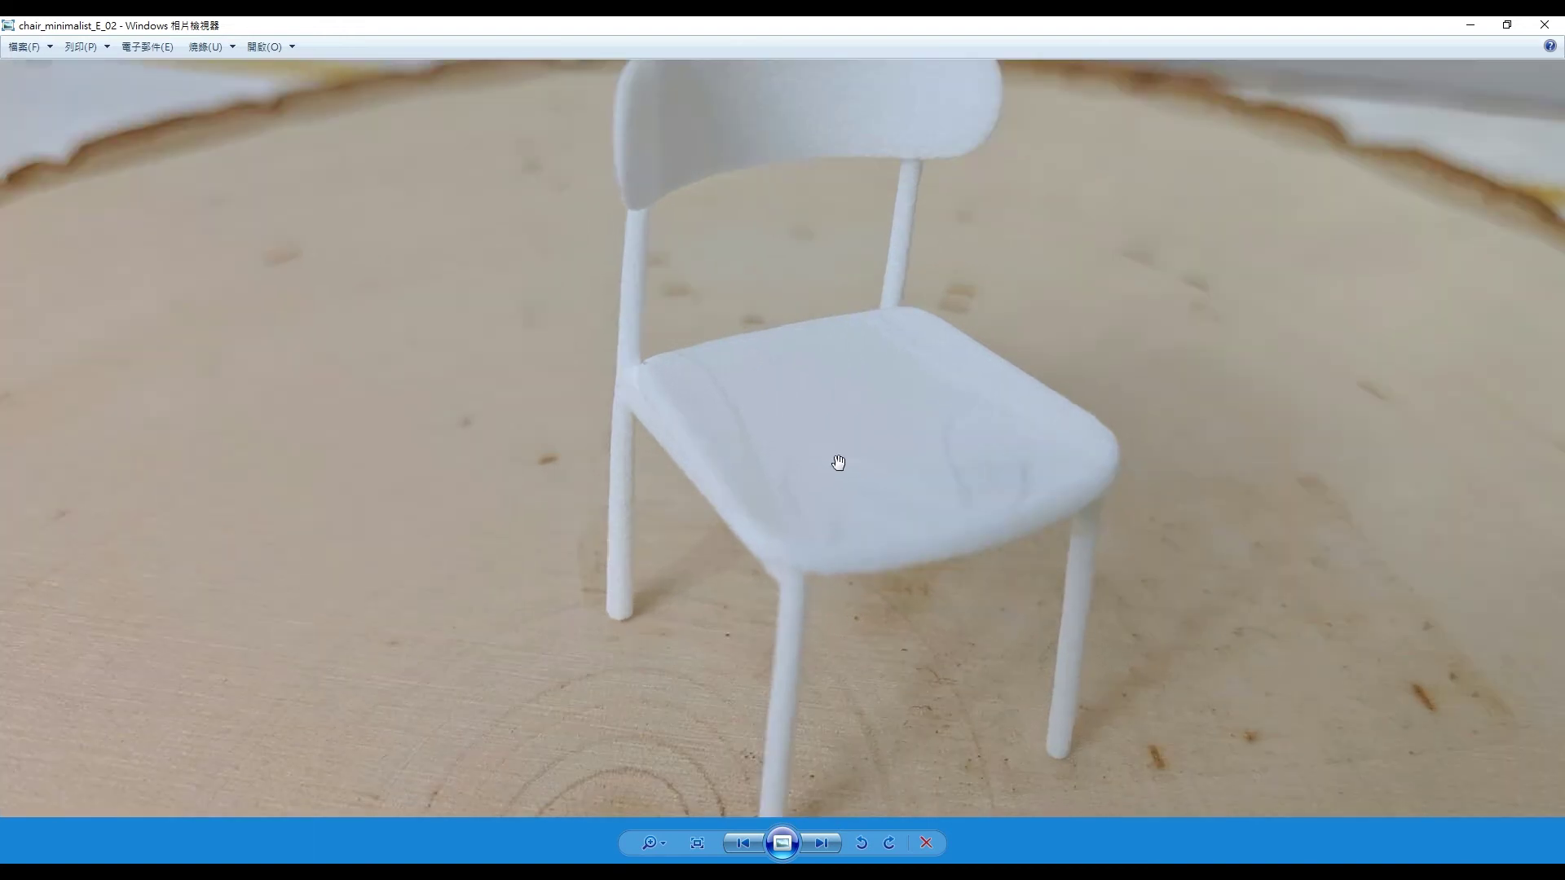
pyautogui.scroll(-1, 838, 456)
pyautogui.scroll(1, 804, 454)
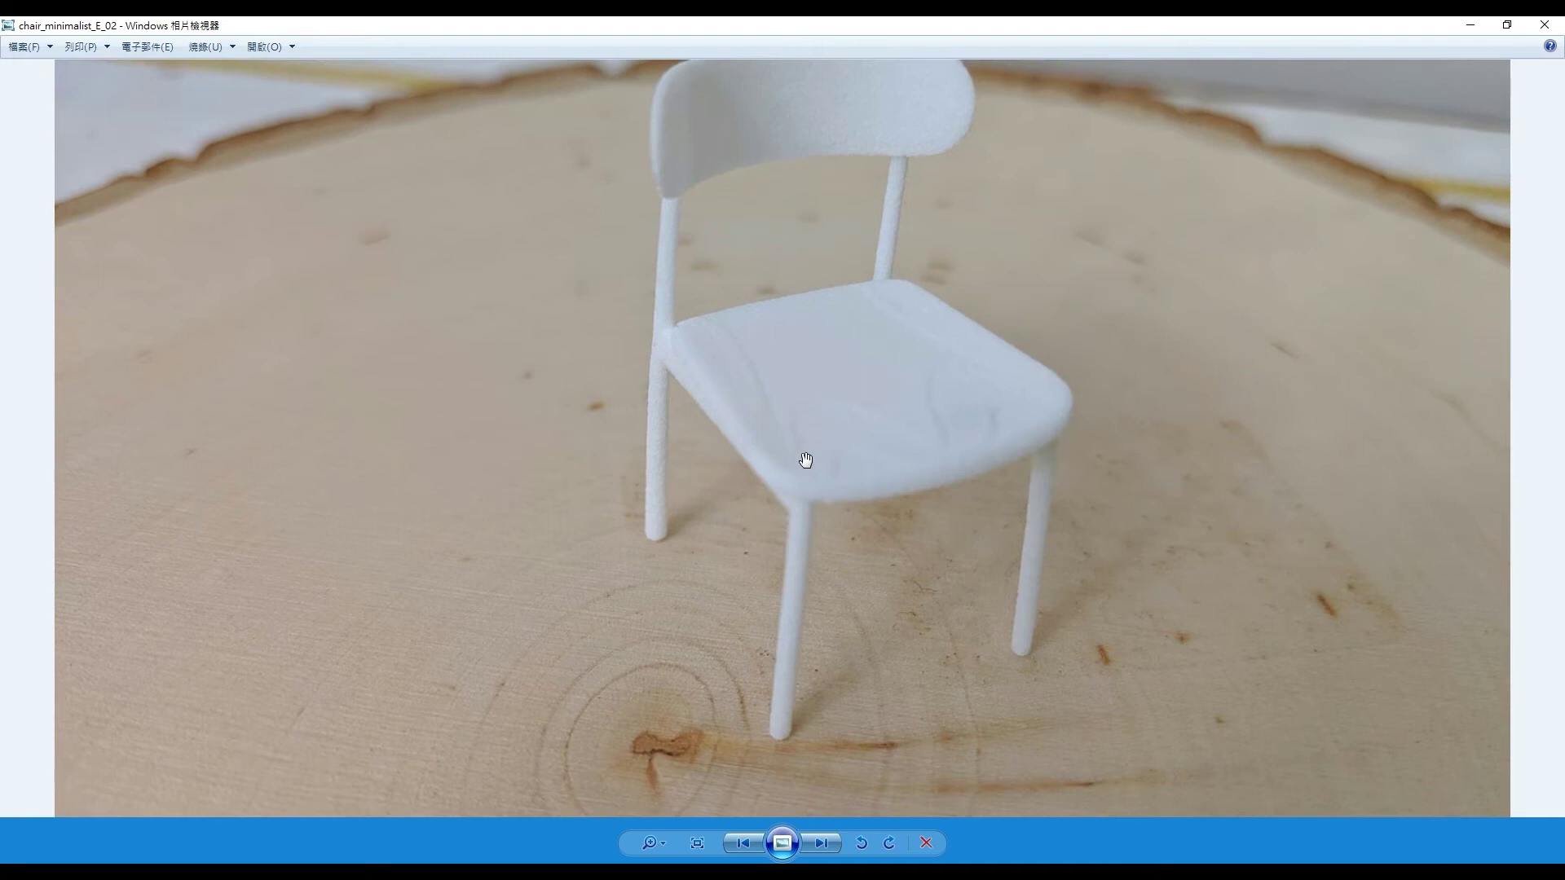
pyautogui.scroll(1, 786, 500)
pyautogui.scroll(1, 778, 508)
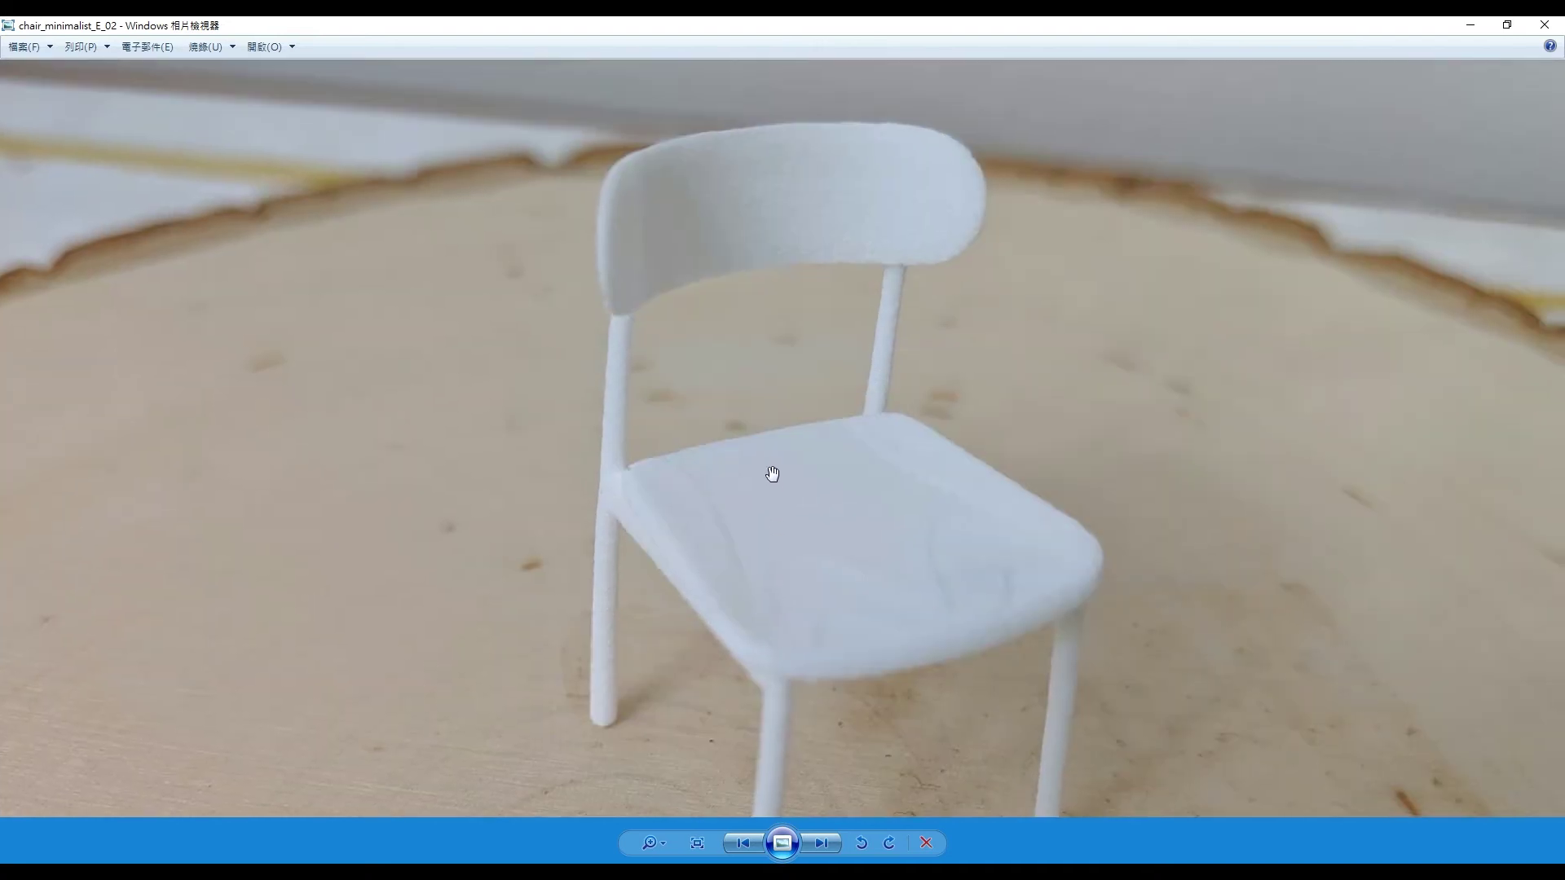
pyautogui.moveTo(722, 25); pyautogui.dragTo(717, 168)
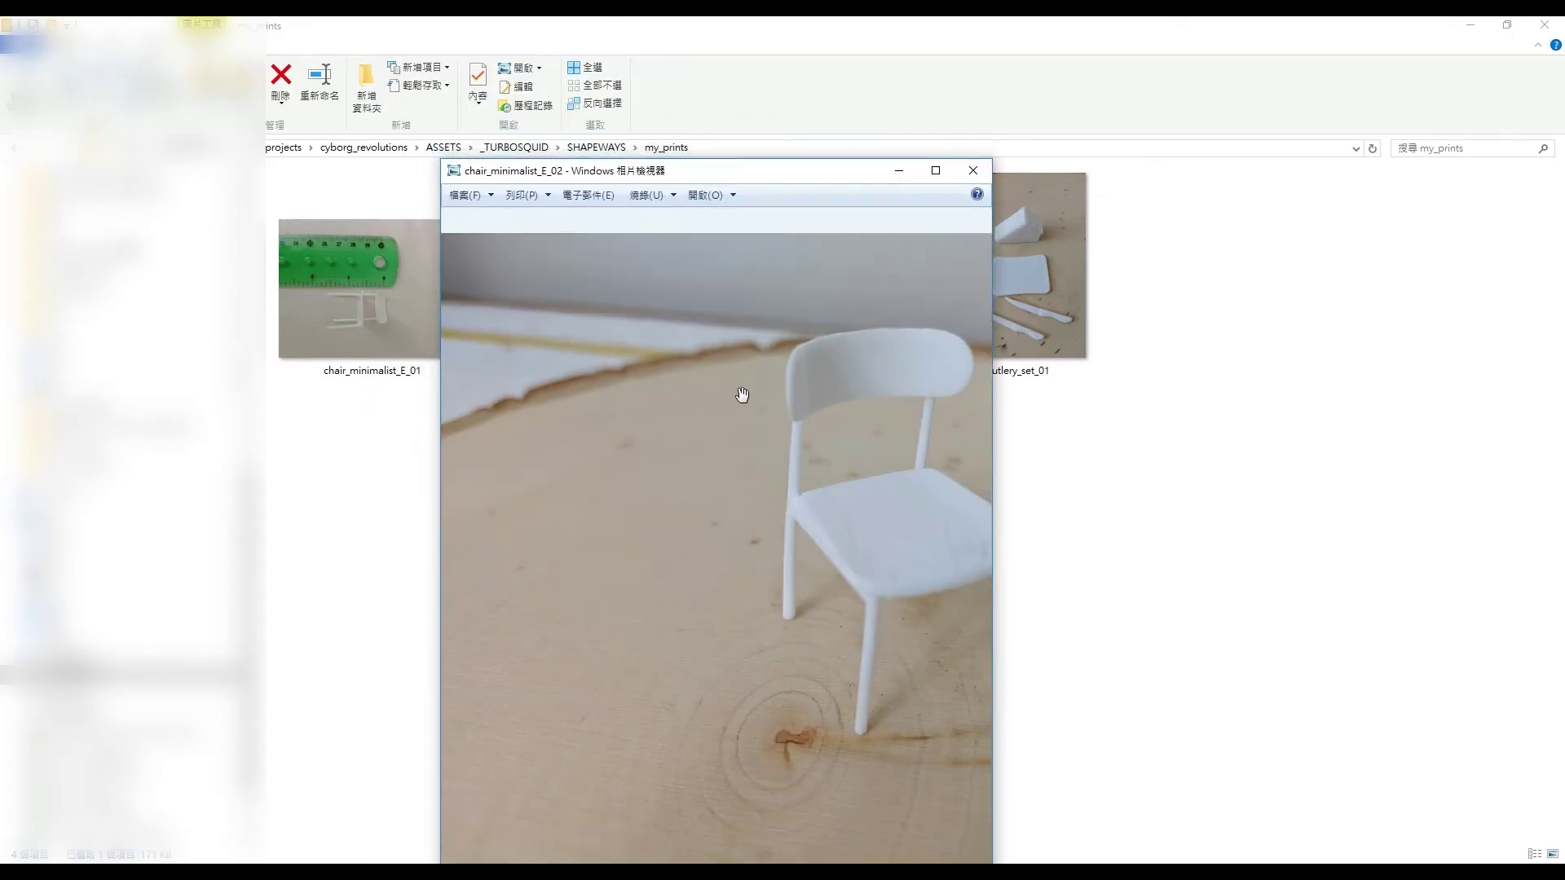
pyautogui.moveTo(819, 468); pyautogui.dragTo(636, 477)
# Step: Place the photo window beside the Shapeways wall-thickness page, then close the viewer
pyautogui.moveTo(697, 181); pyautogui.dragTo(1228, 198)
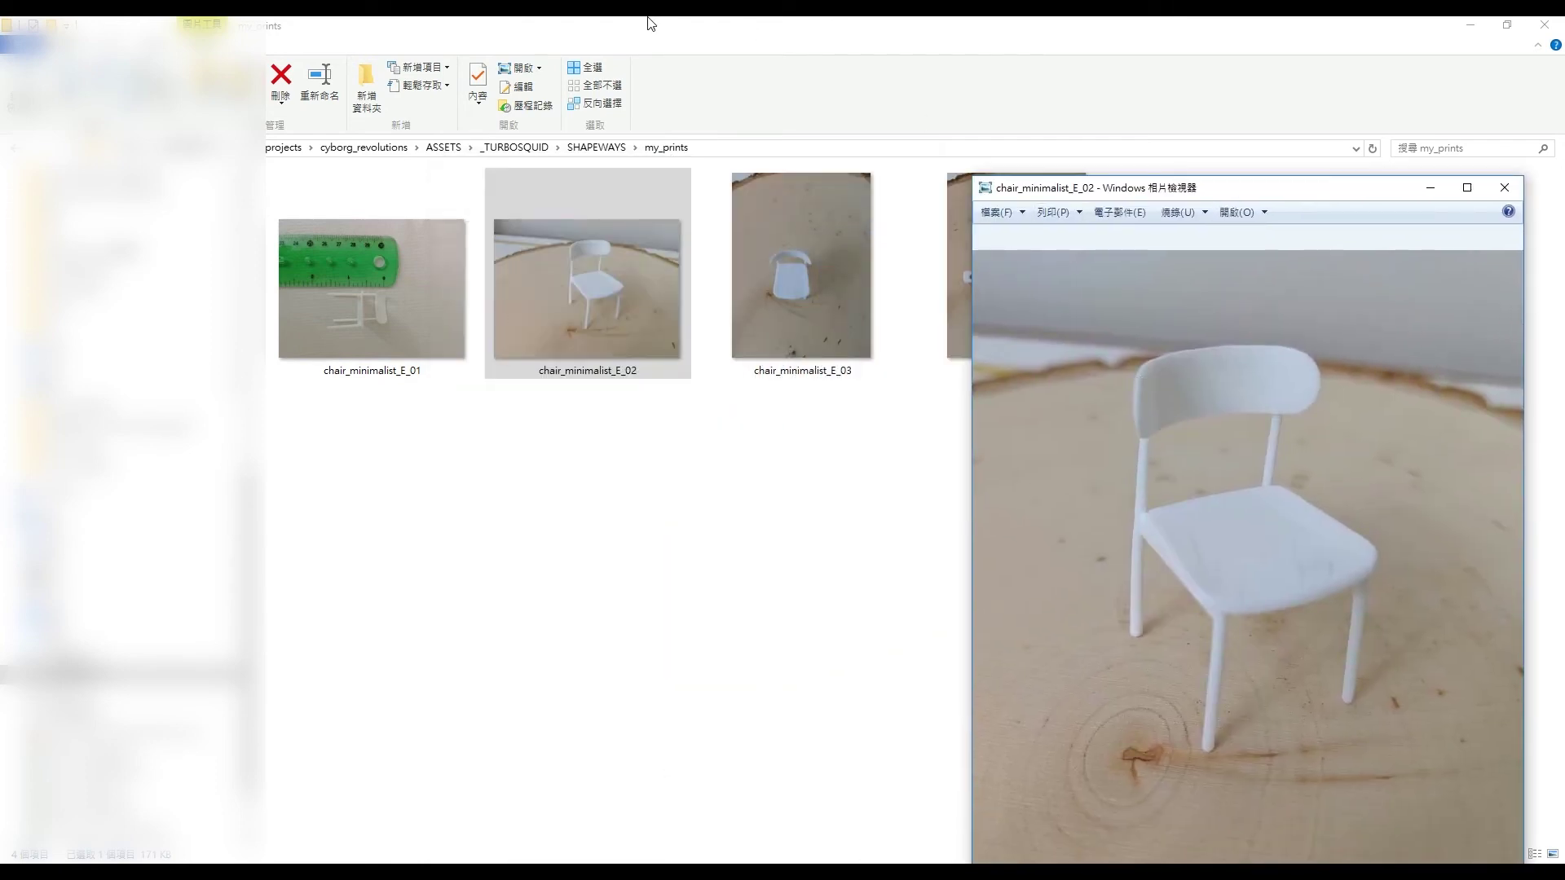
pyautogui.moveTo(650, 23); pyautogui.dragTo(525, 840)
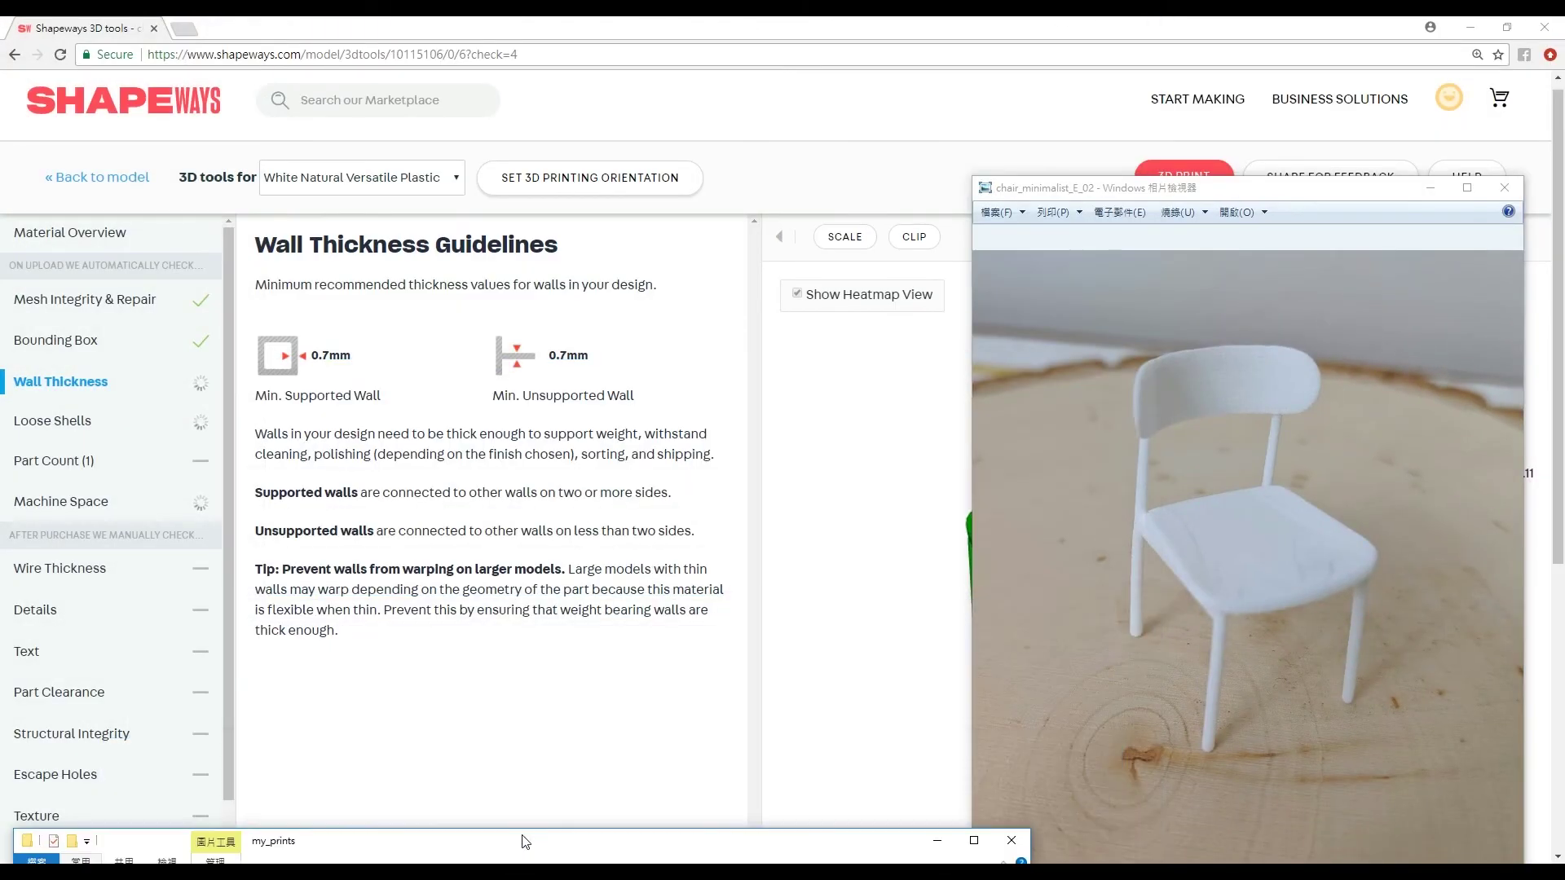
pyautogui.moveTo(1195, 200); pyautogui.dragTo(1164, 158)
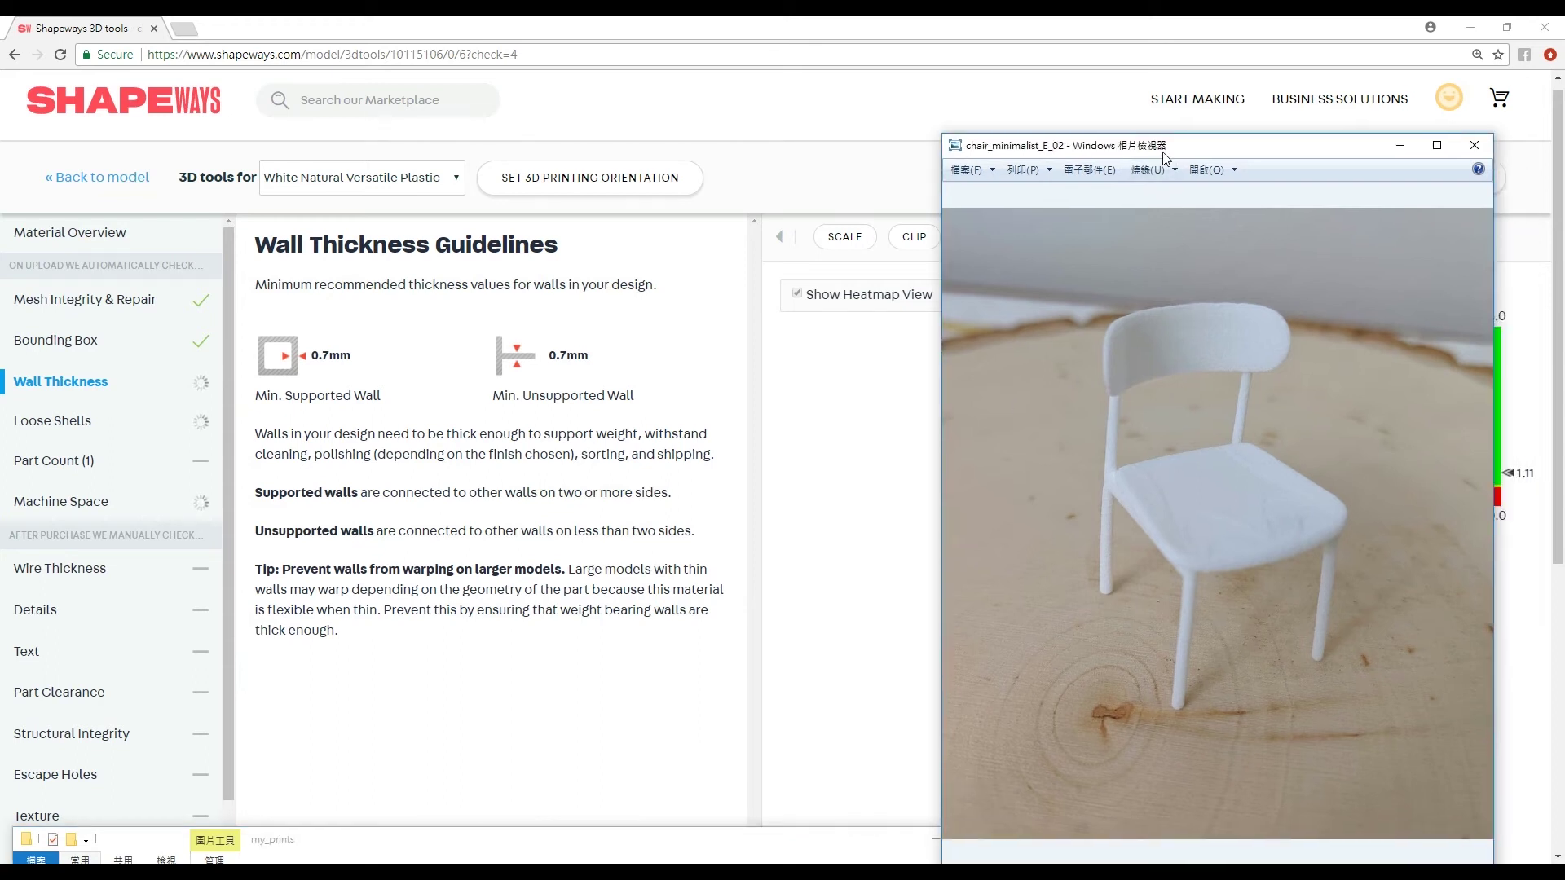
pyautogui.scroll(2, 1206, 352)
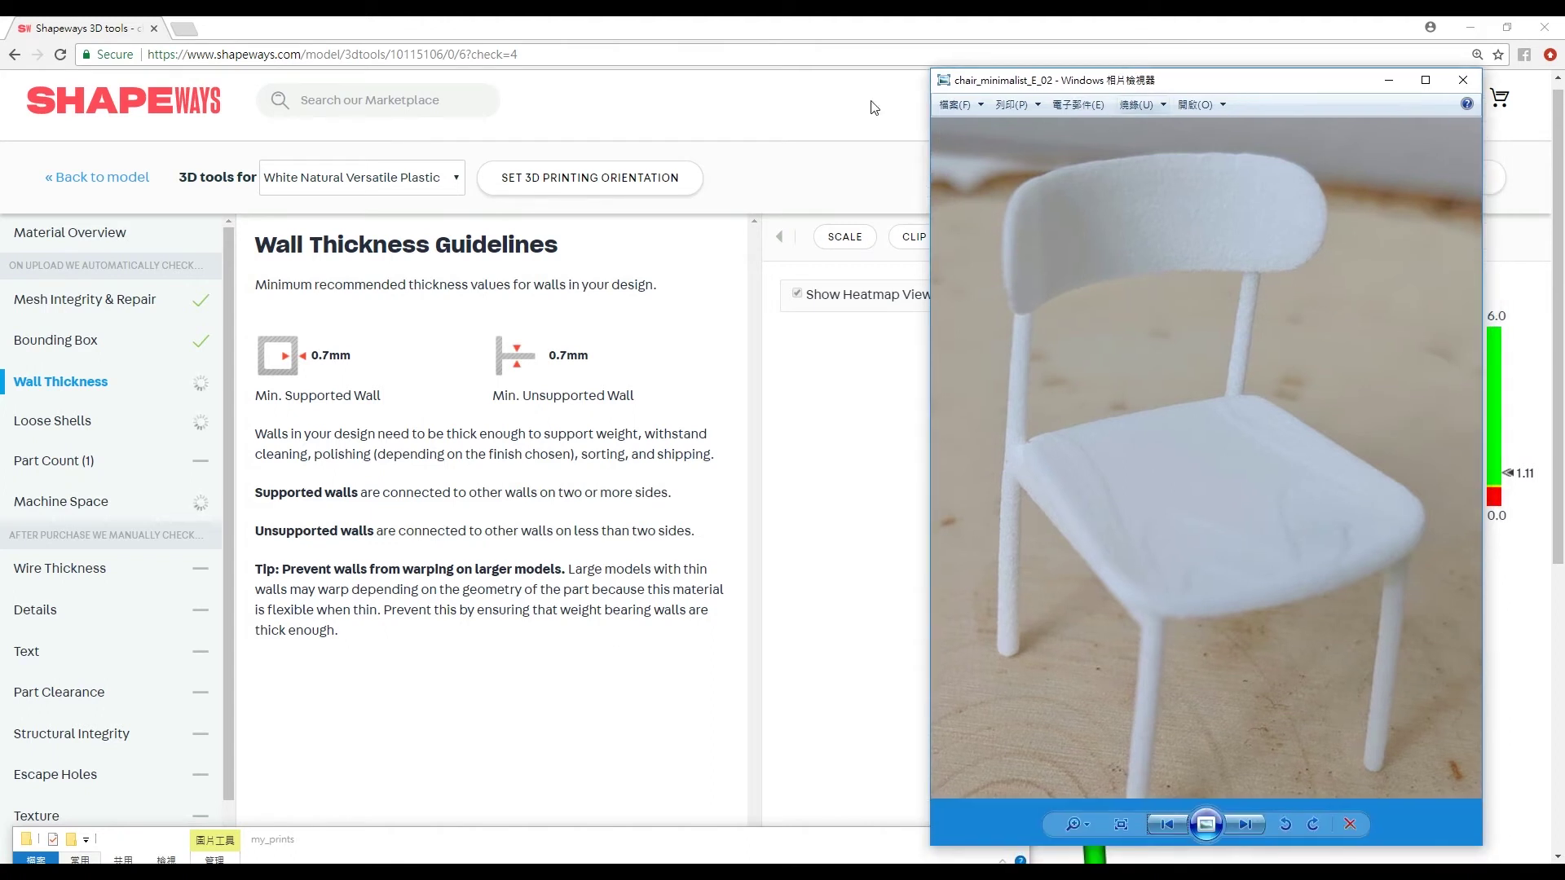
pyautogui.click(382, 465)
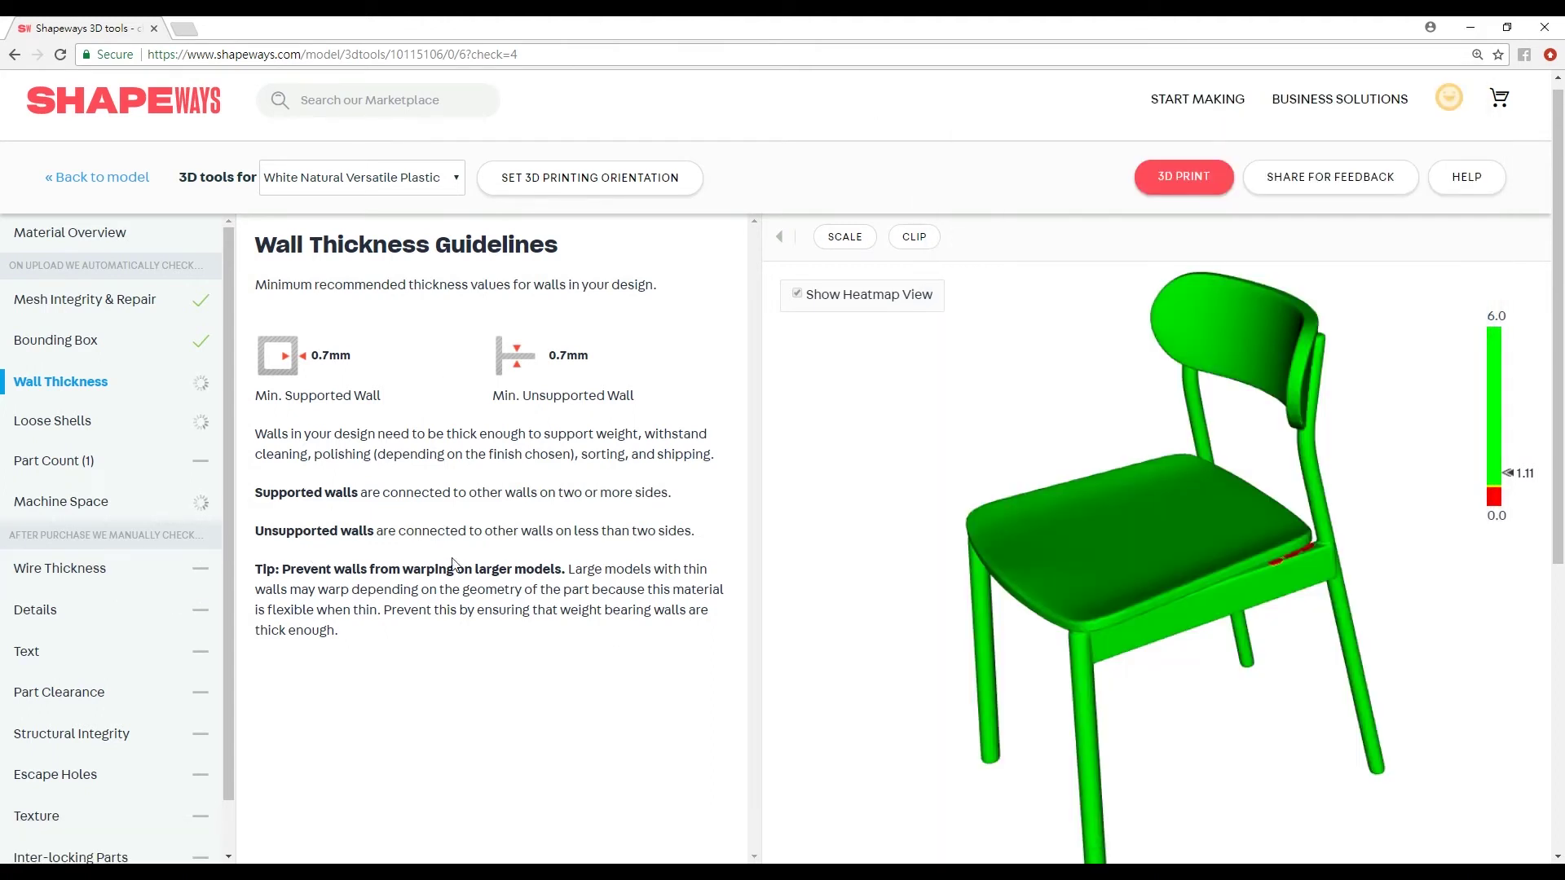
# Step: Leave the 3D tools and return to the chair_minimal_demo page with its material prices
pyautogui.moveTo(225, 523); pyautogui.dragTo(221, 597)
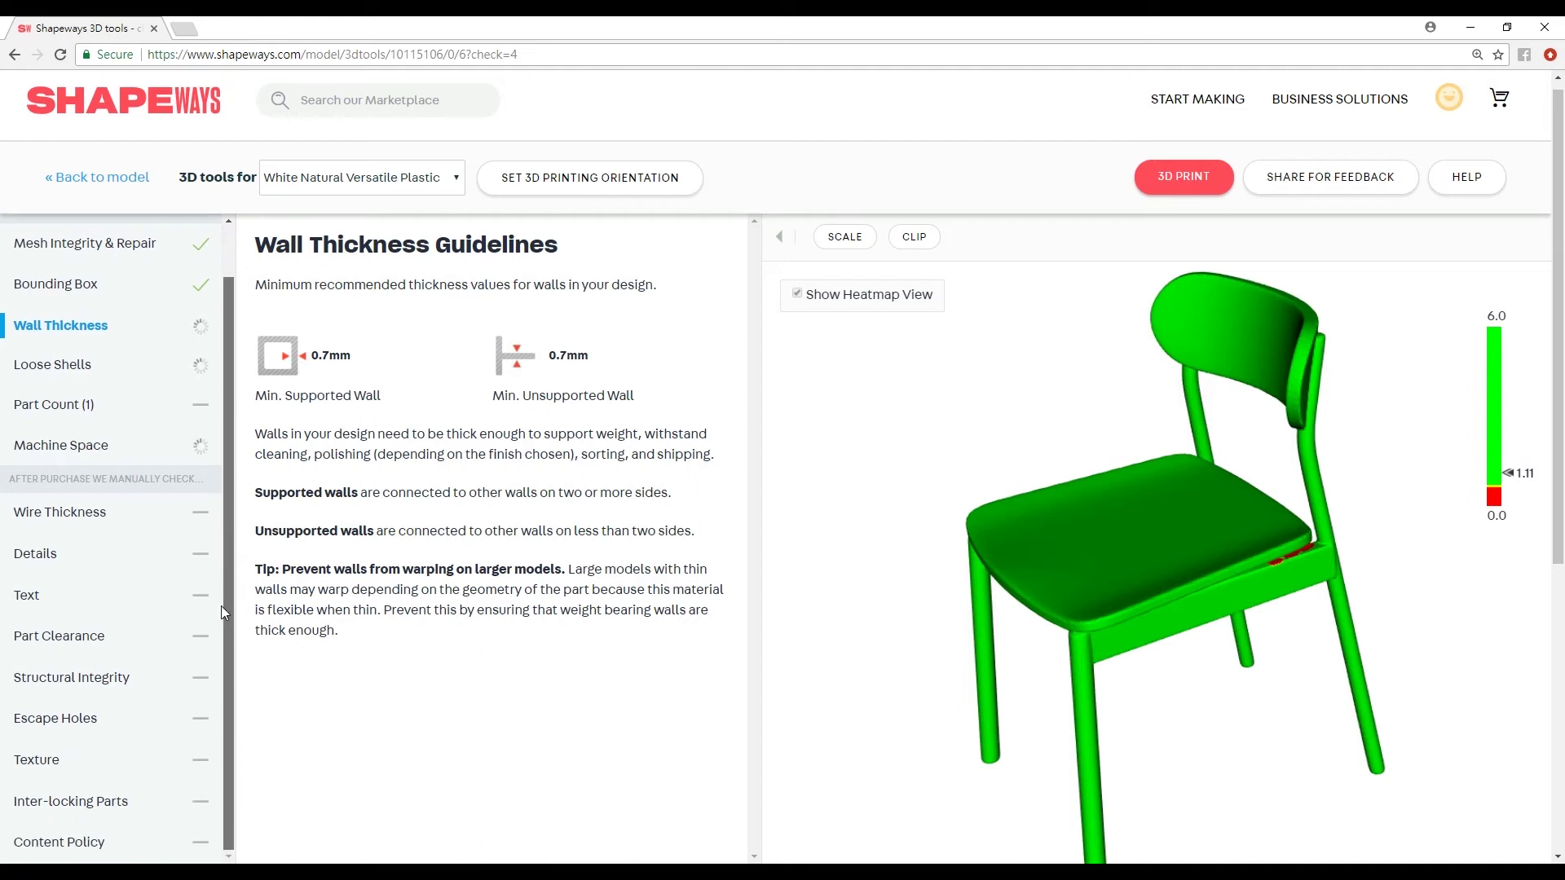
pyautogui.moveTo(232, 577); pyautogui.dragTo(229, 512)
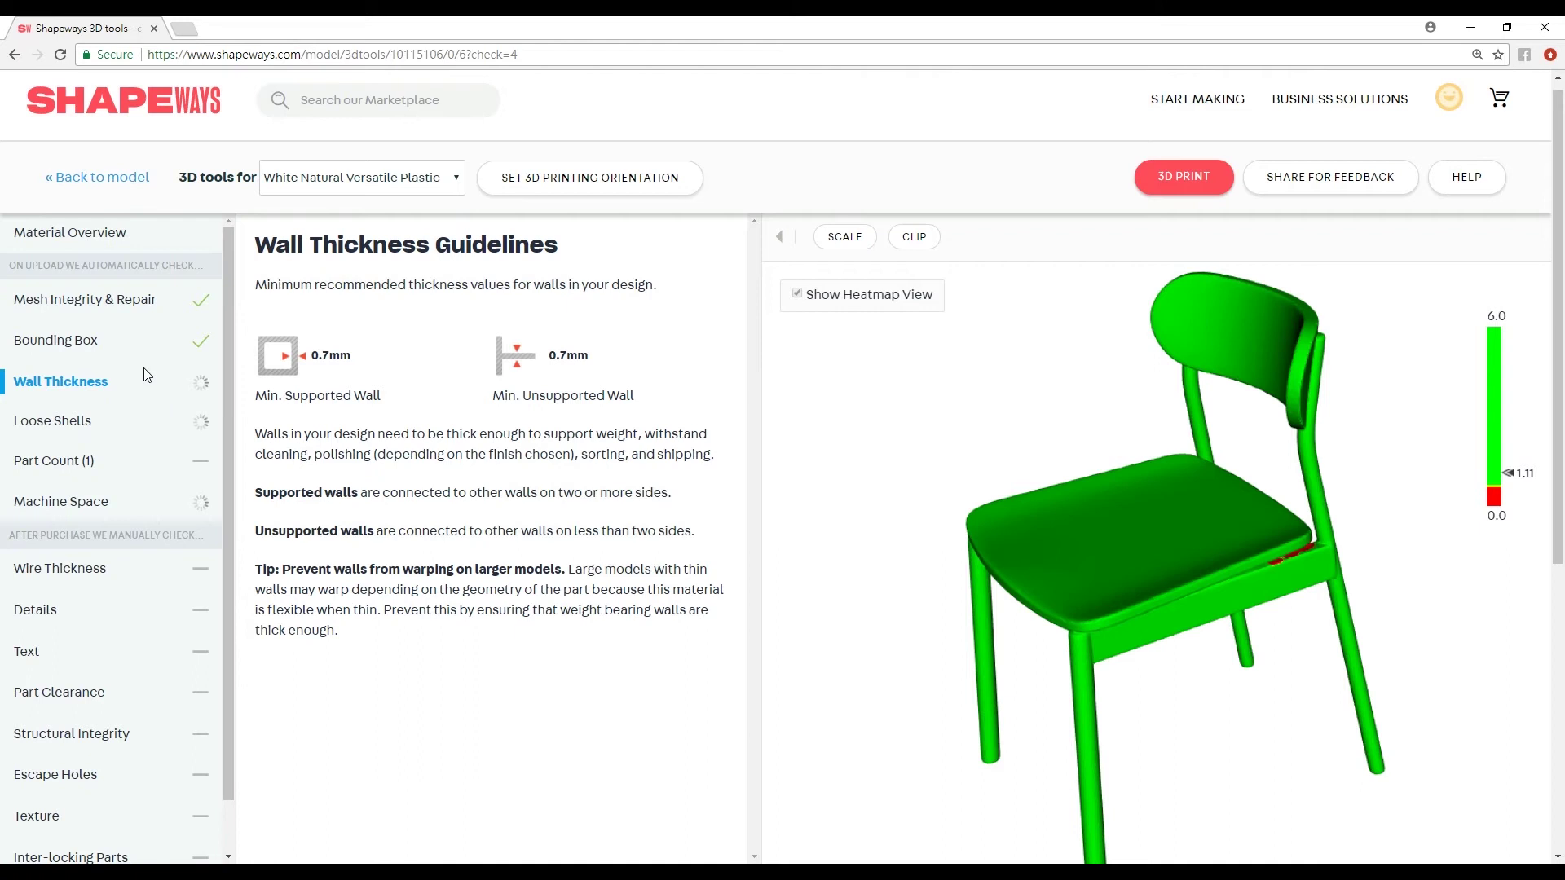
pyautogui.click(92, 180)
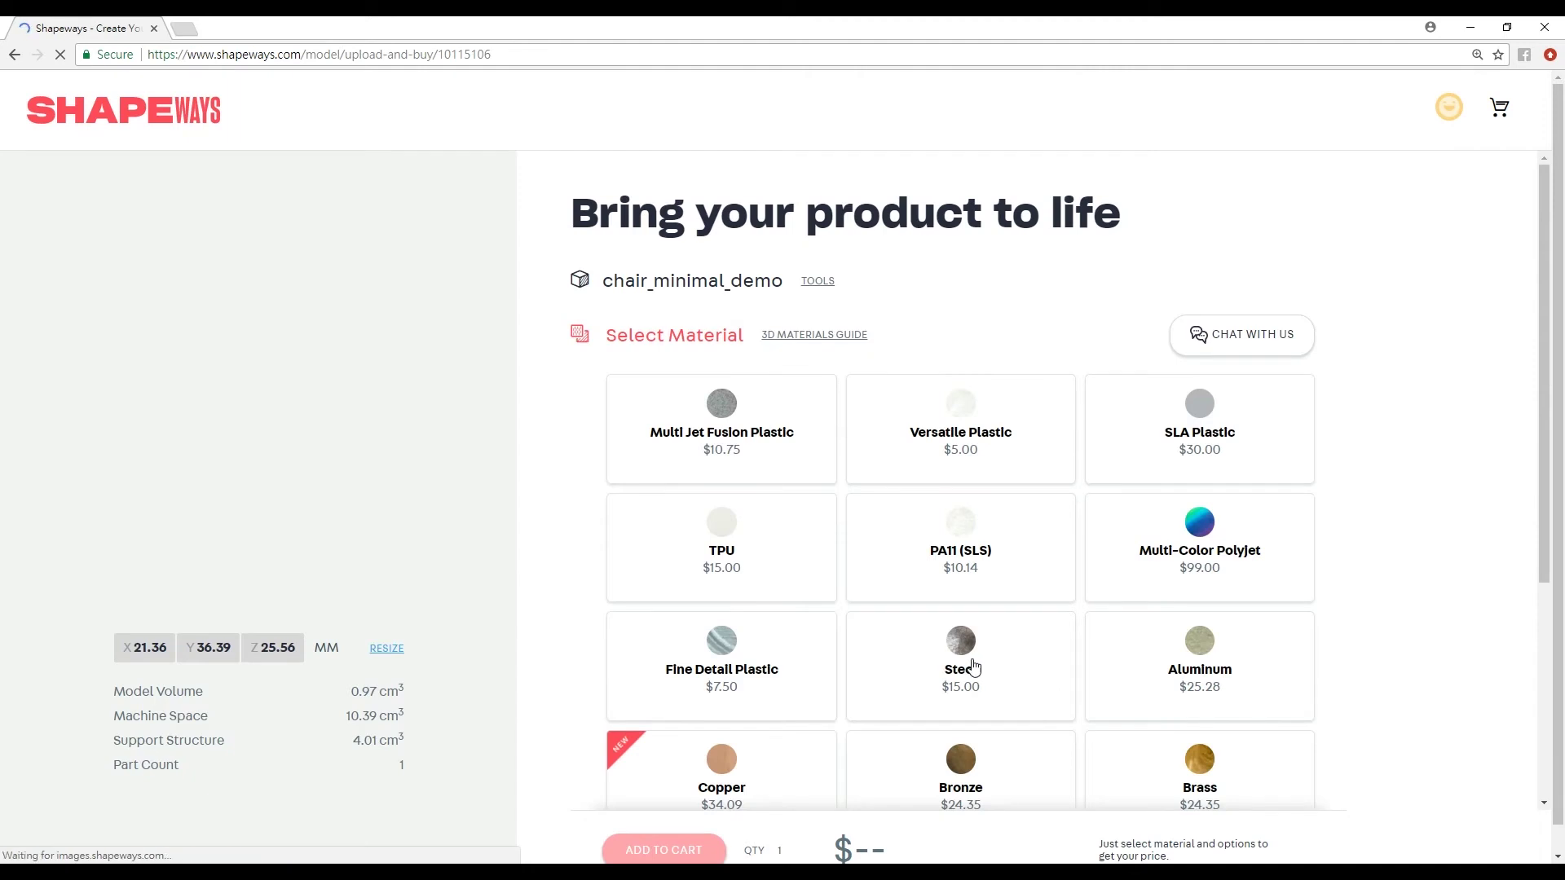
pyautogui.scroll(-4, 970, 314)
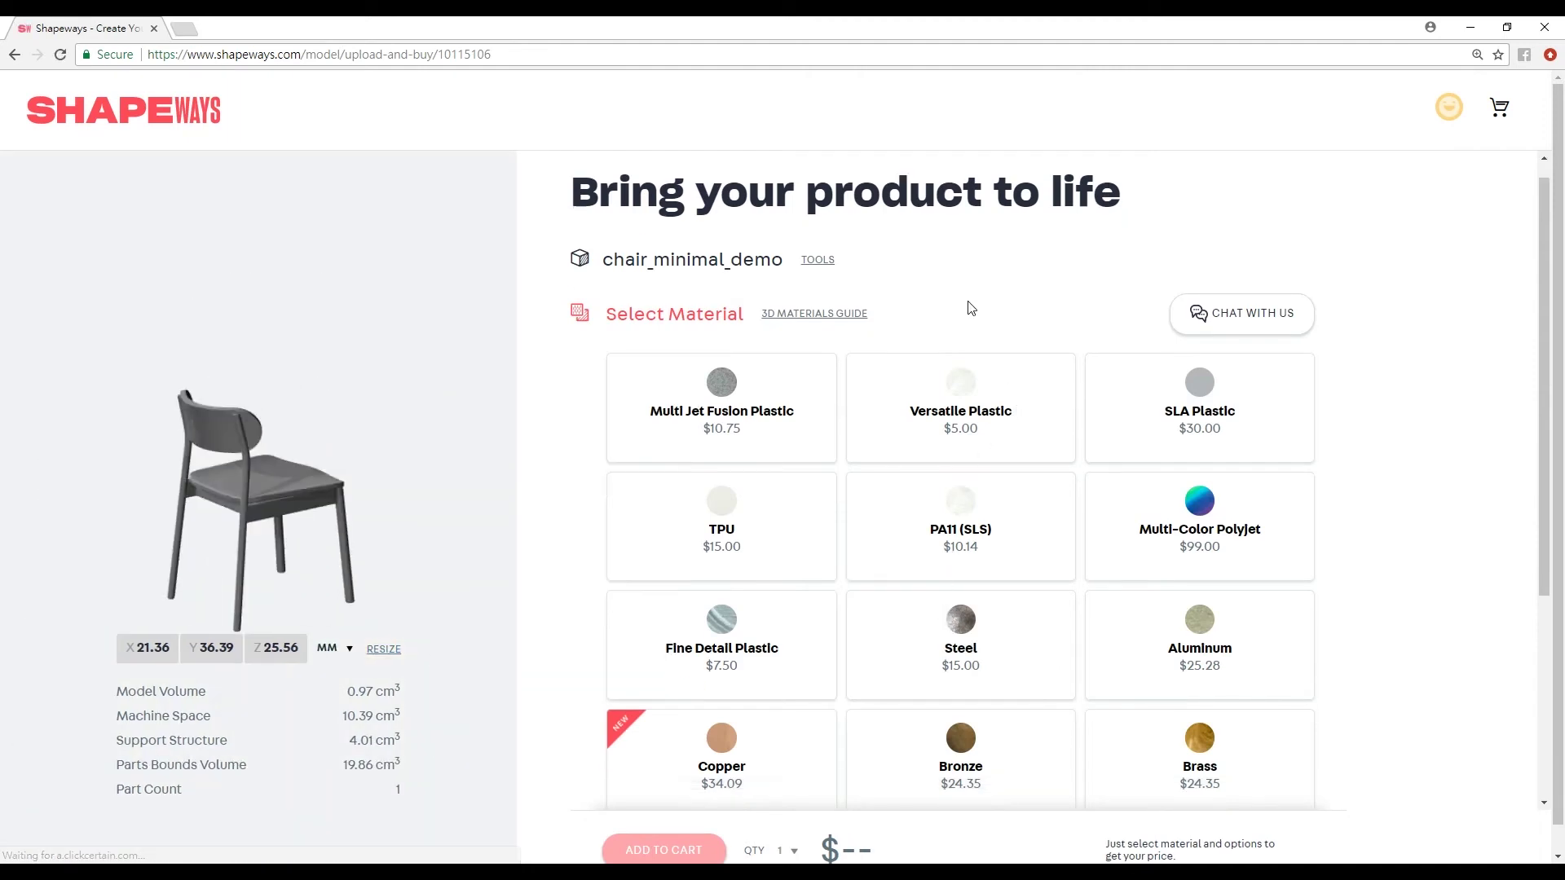
pyautogui.scroll(1, 968, 318)
pyautogui.scroll(3, 962, 319)
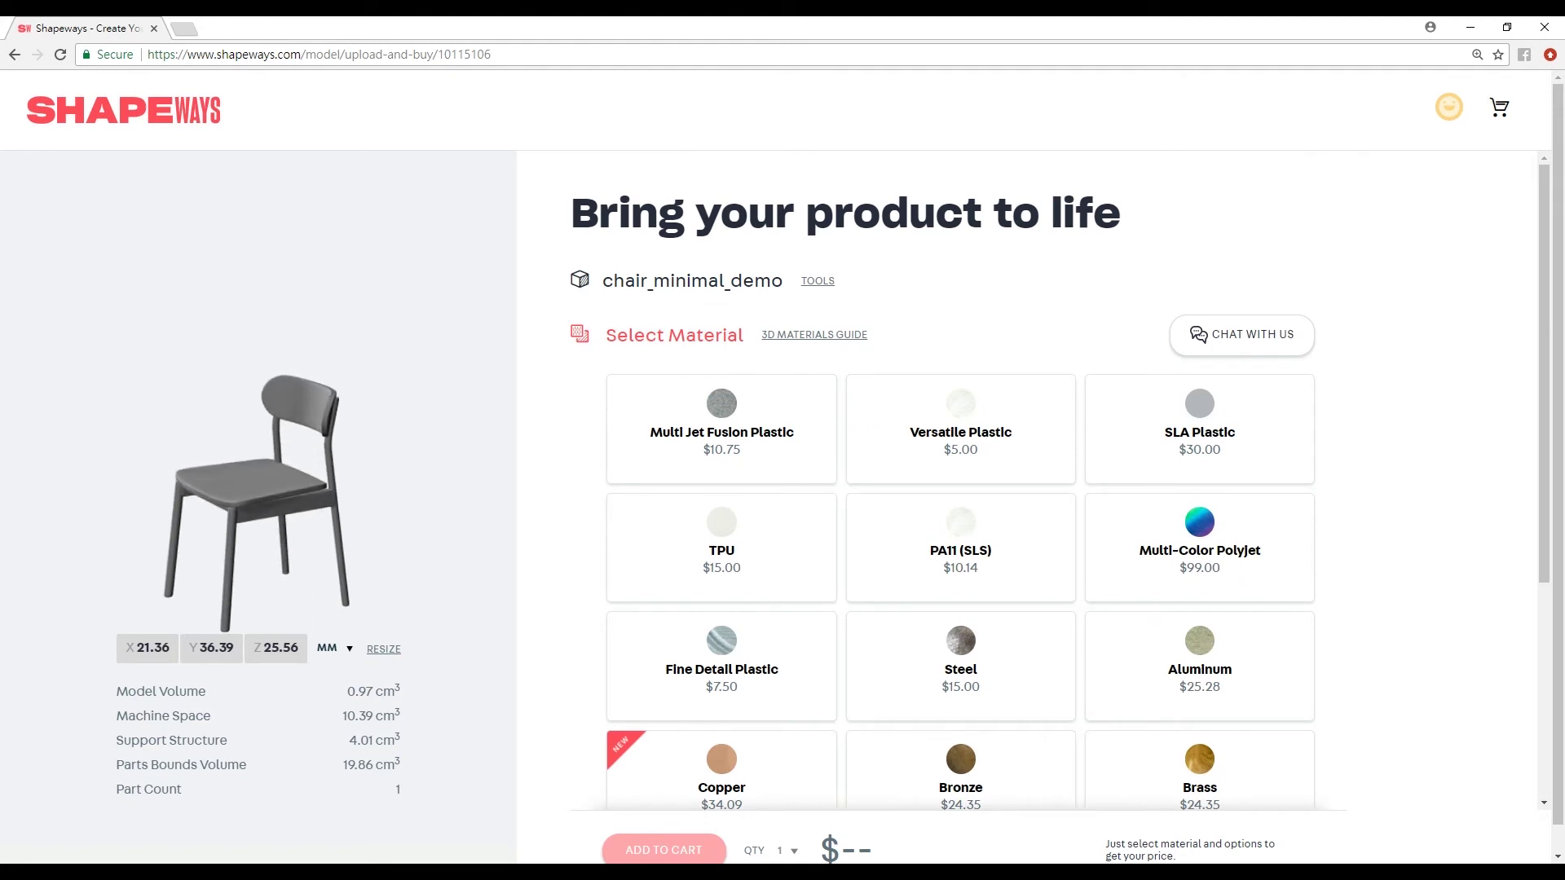
pyautogui.click(820, 286)
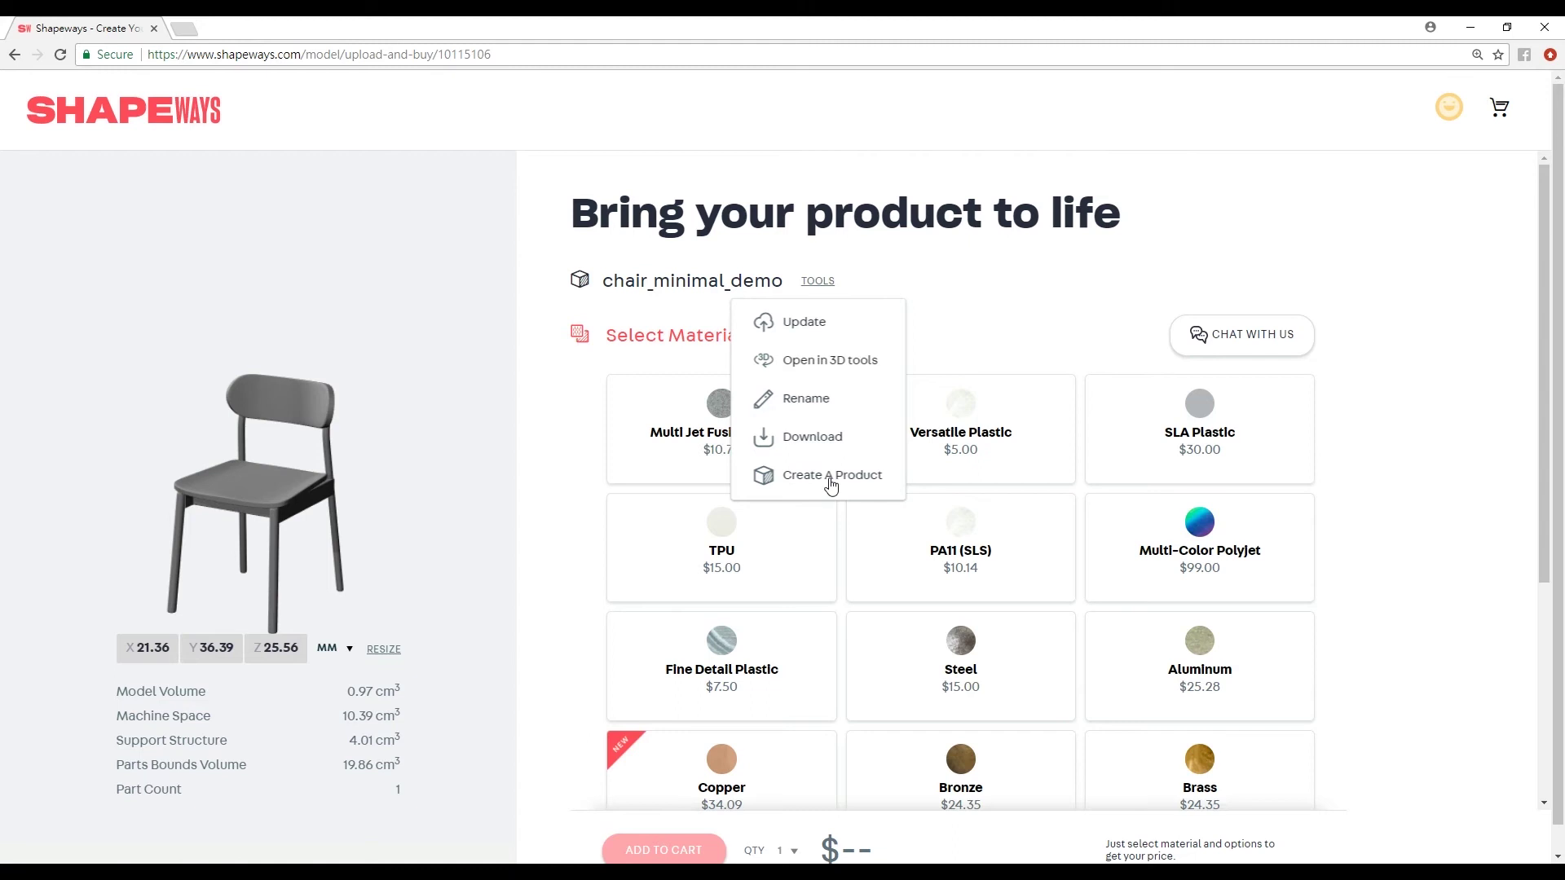
# Step: Create a product from the model and set its category to Interior Models
pyautogui.click(803, 481)
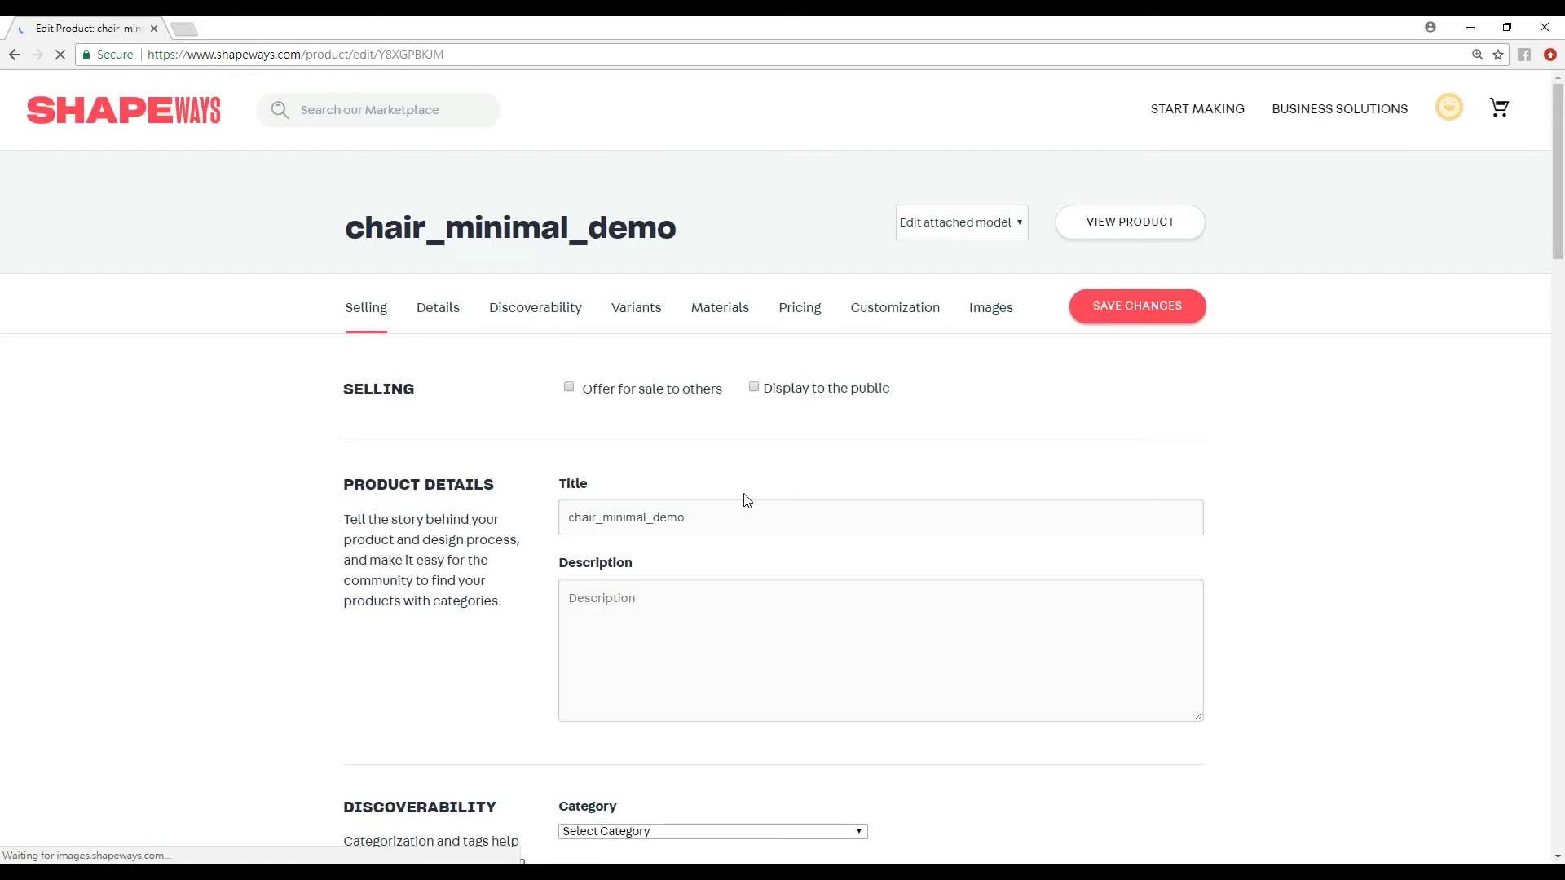
pyautogui.moveTo(686, 528); pyautogui.dragTo(493, 511)
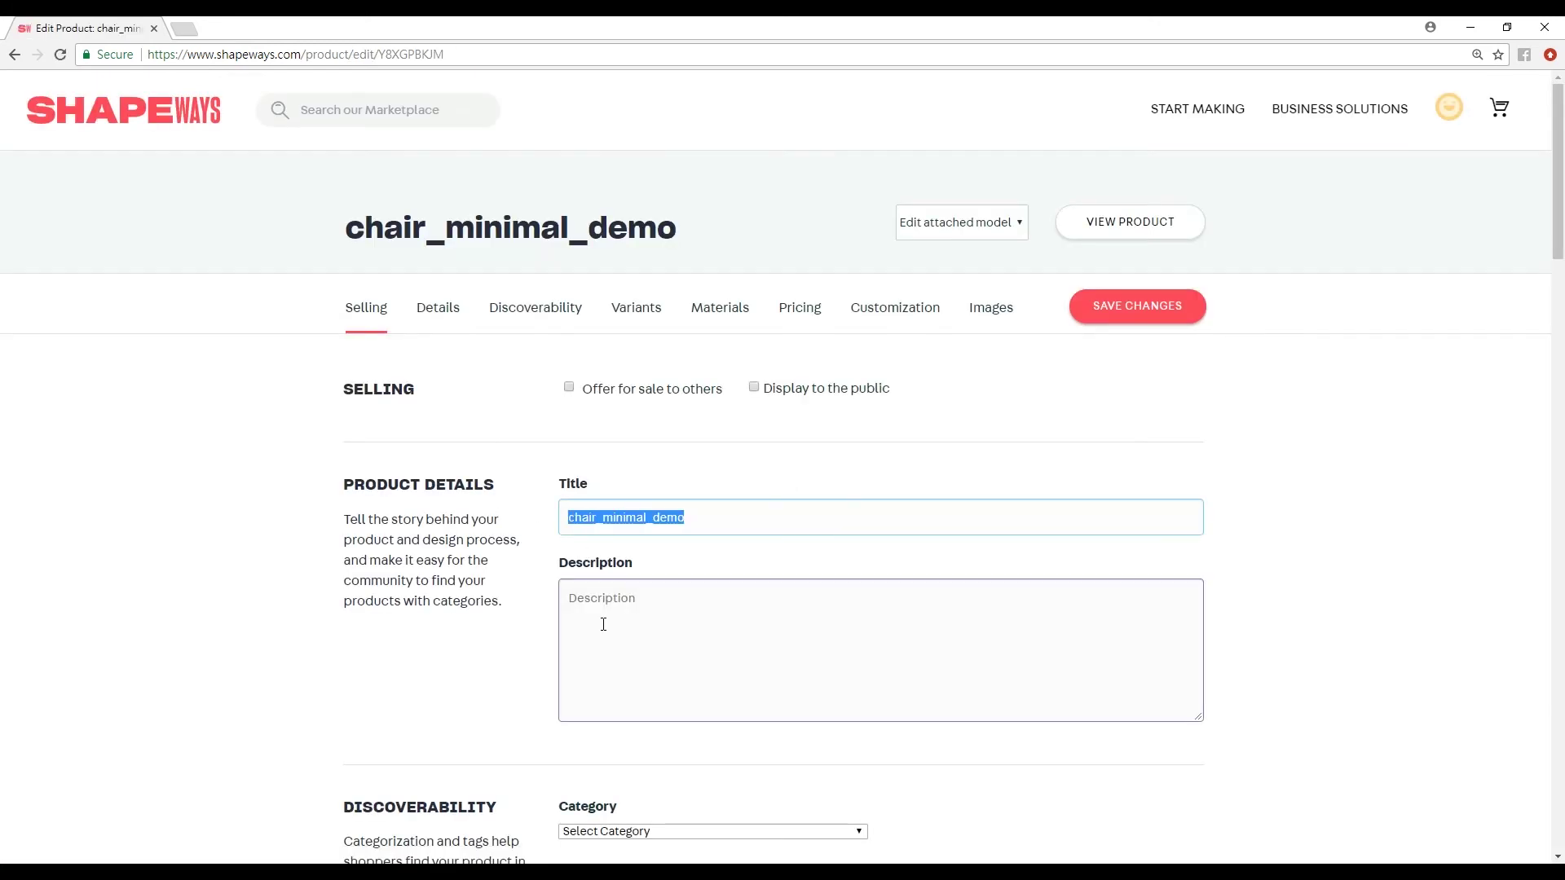
pyautogui.click(603, 652)
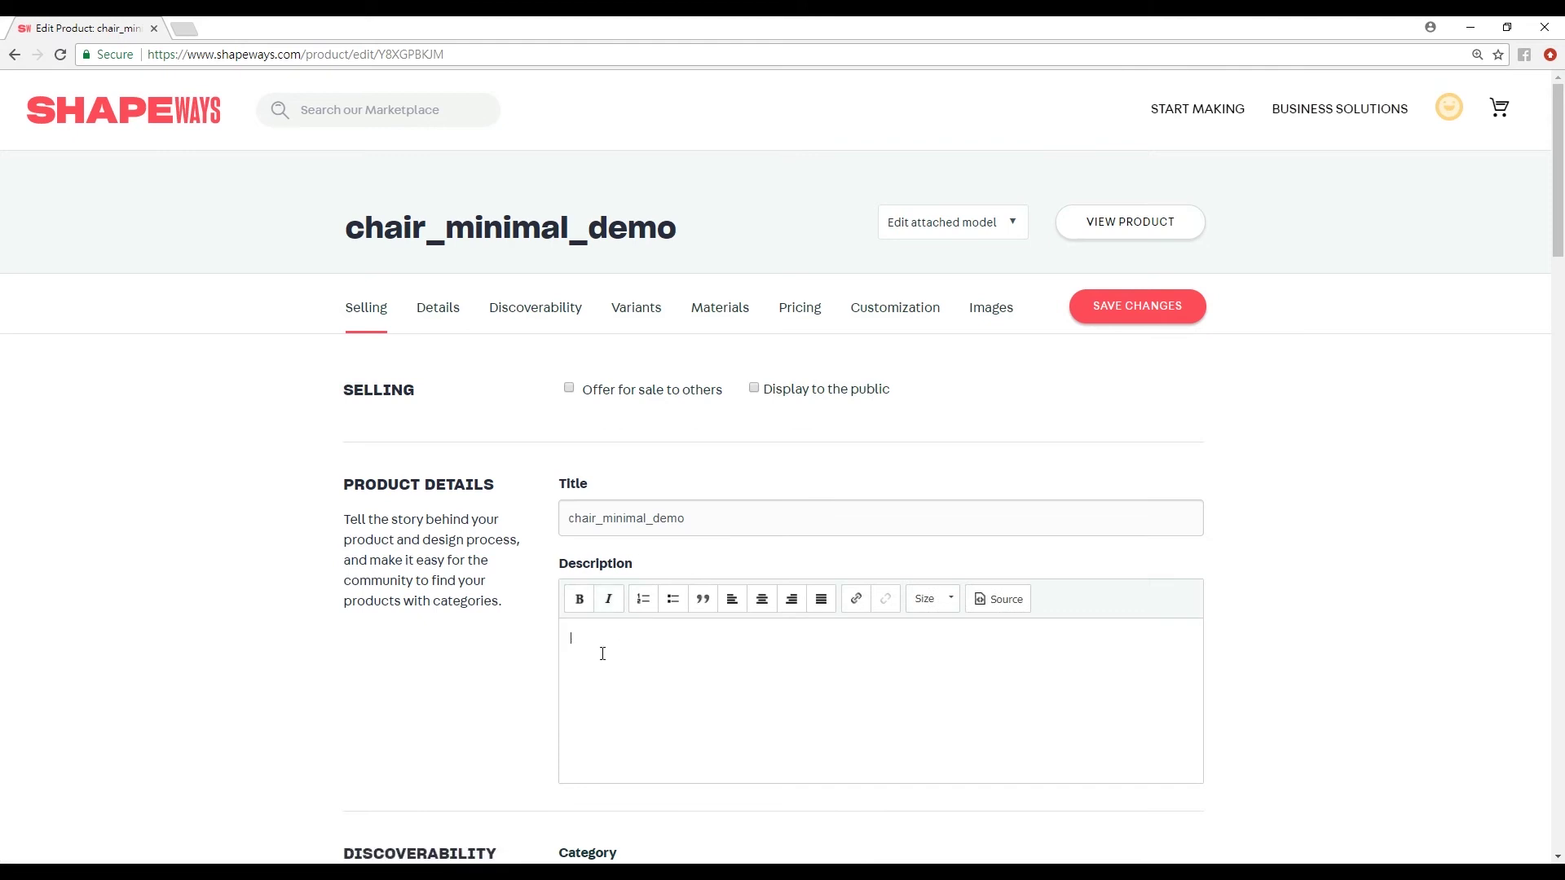
pyautogui.scroll(-2, 605, 648)
pyautogui.scroll(-2, 606, 648)
pyautogui.click(724, 573)
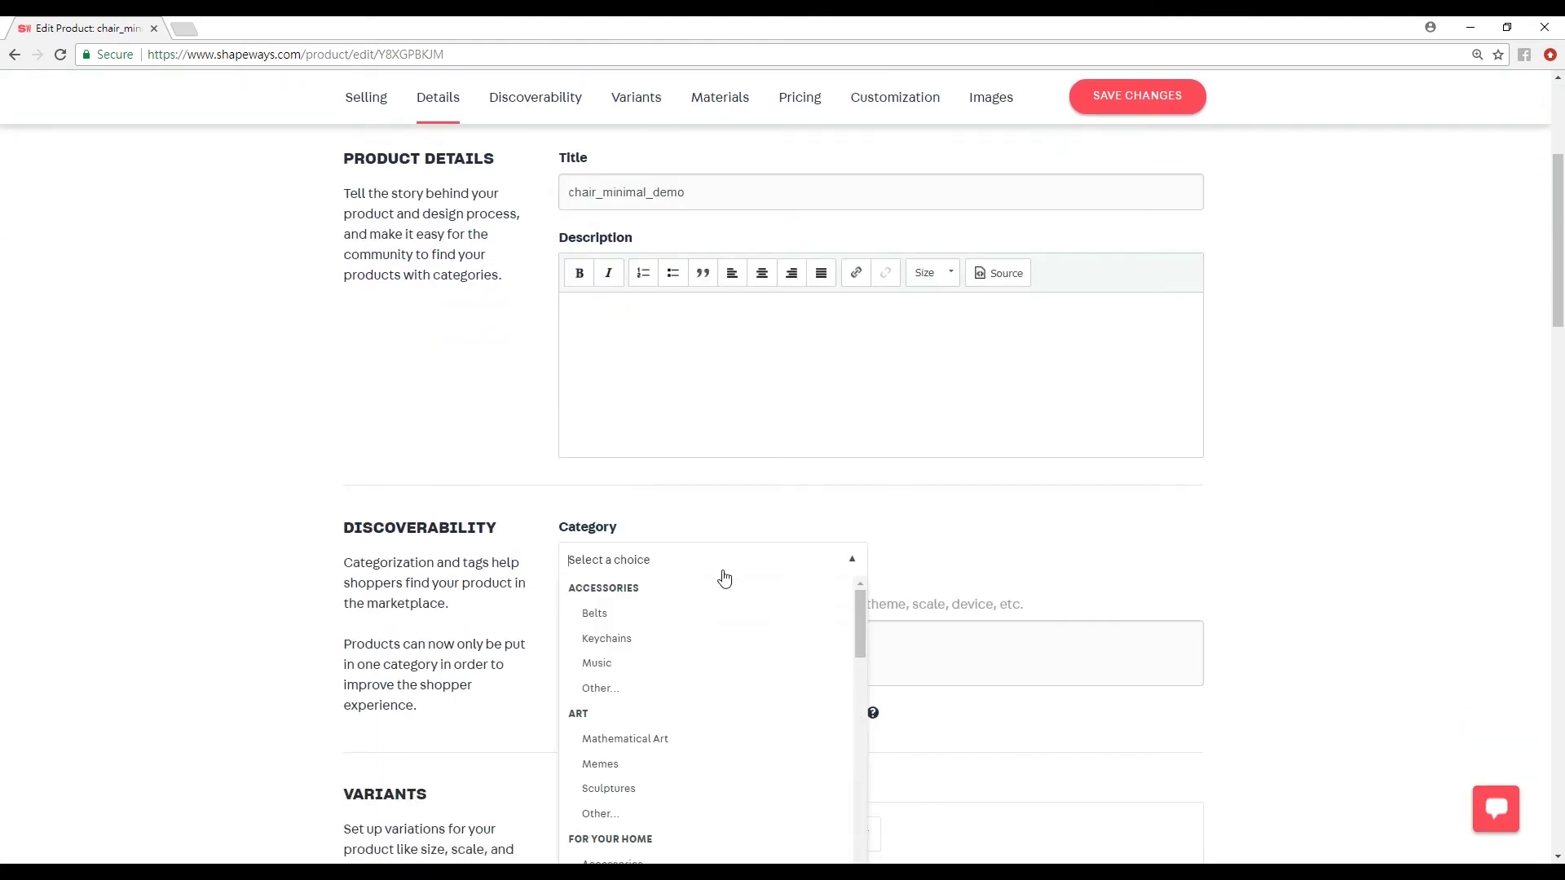
pyautogui.scroll(-1, 717, 589)
pyautogui.scroll(-3, 920, 542)
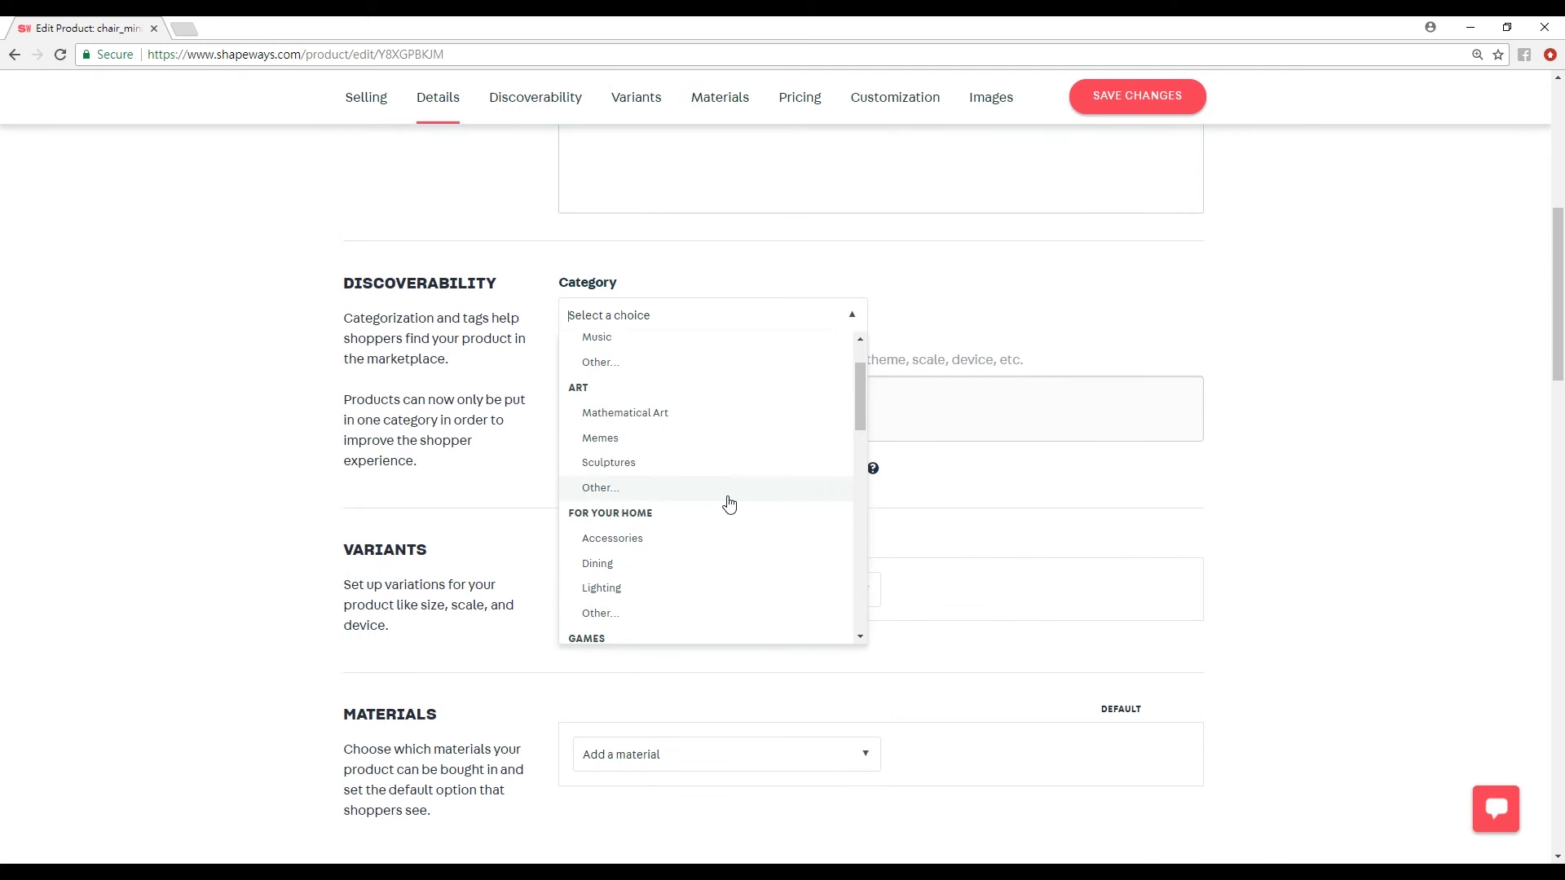
pyautogui.scroll(-1, 724, 524)
pyautogui.scroll(-3, 723, 524)
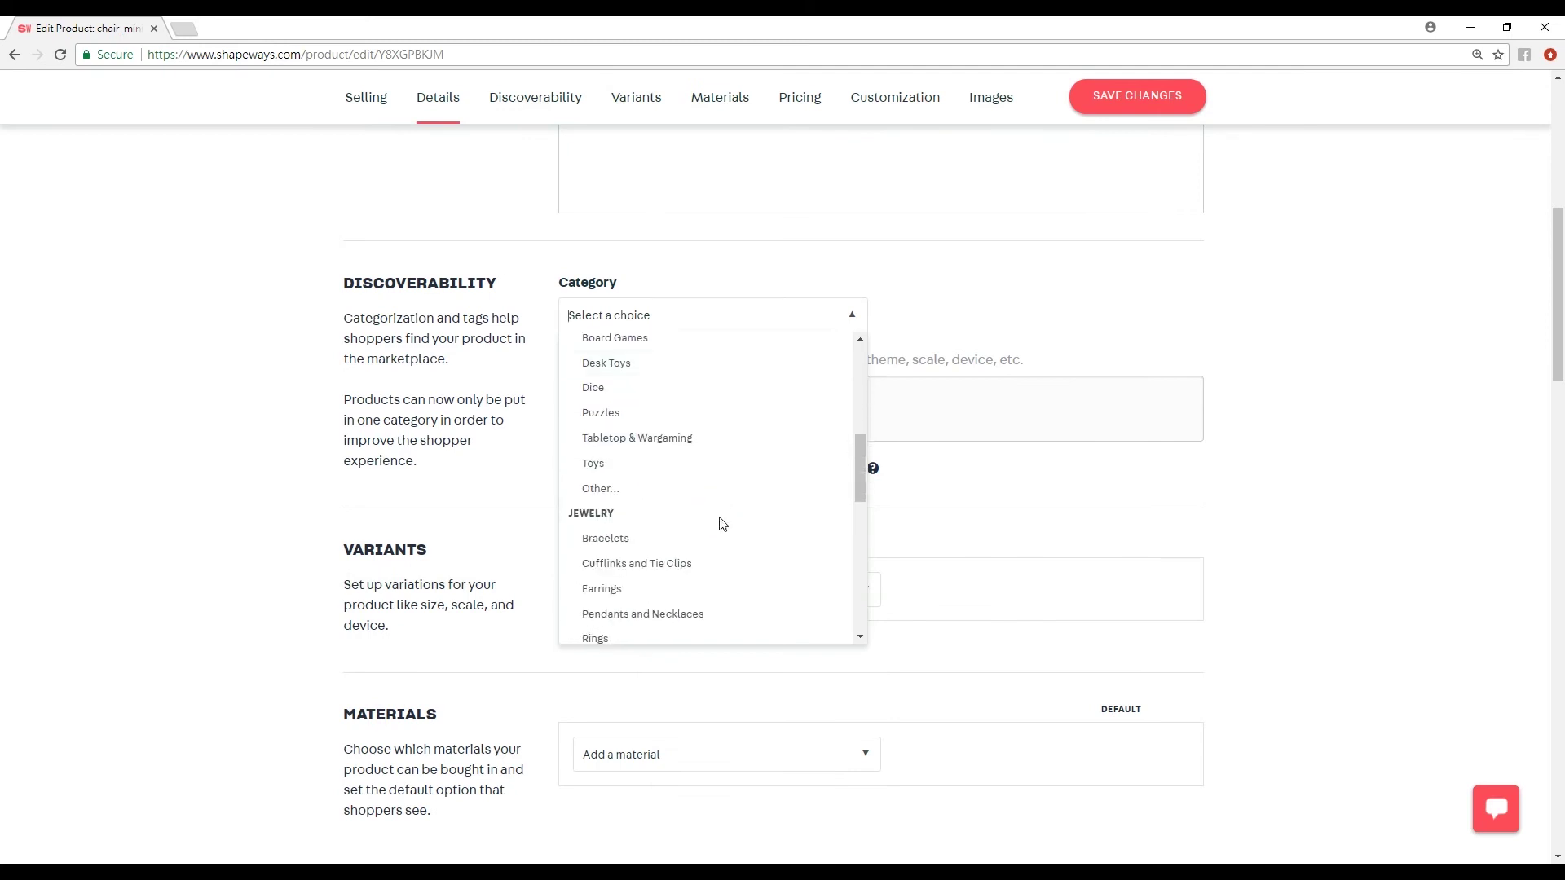
pyautogui.scroll(-3, 716, 444)
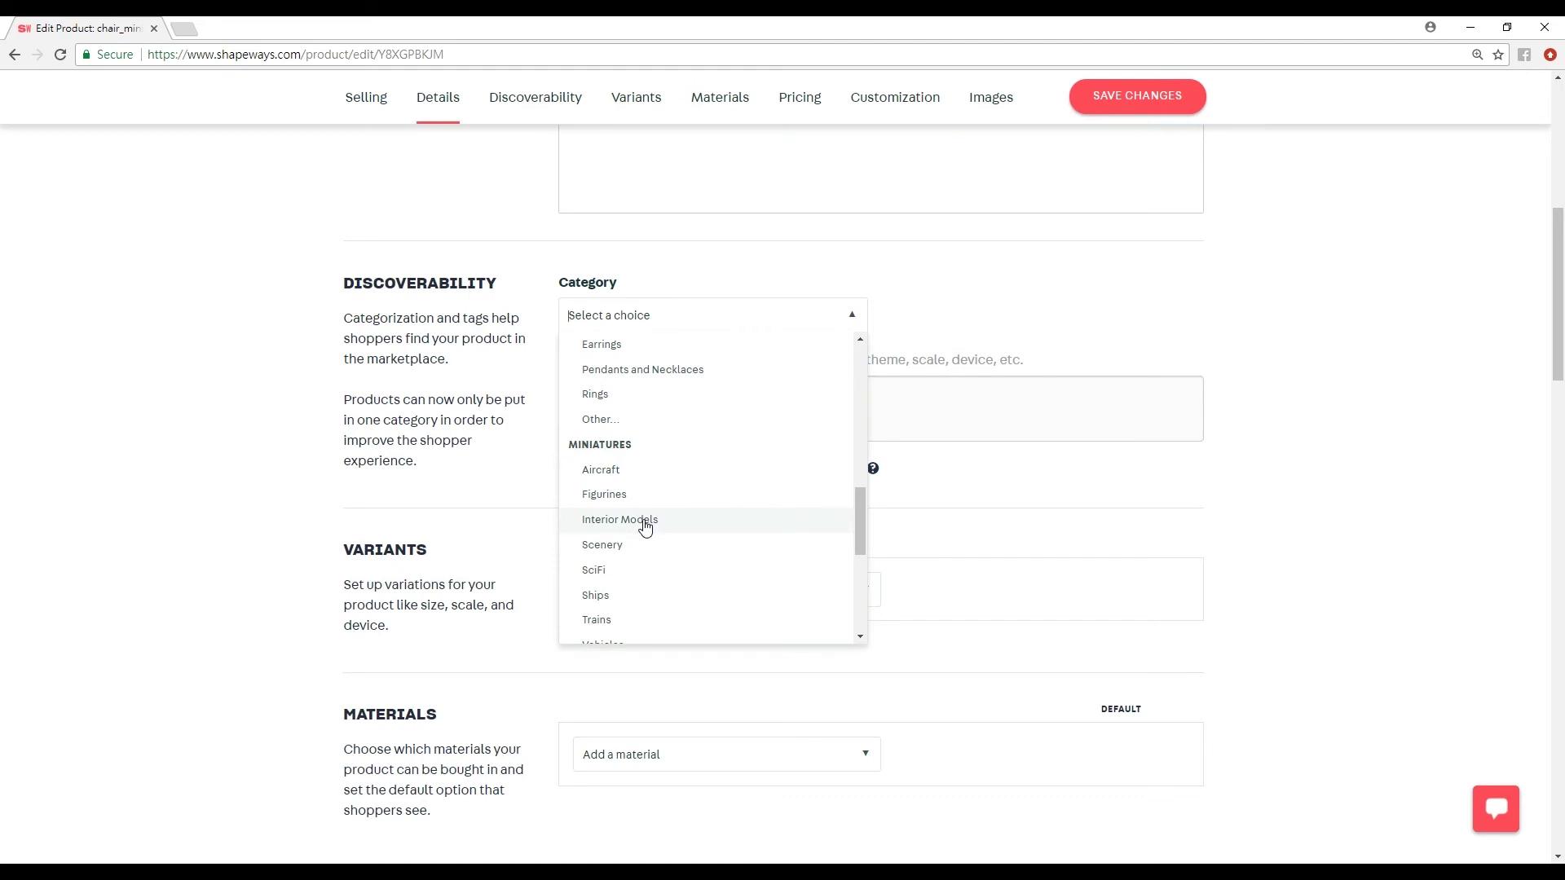
pyautogui.click(646, 522)
# Step: Set the facets to Scale 1:24, Style Modern, Type Furniture and Scene Living Room
pyautogui.click(660, 532)
pyautogui.click(659, 435)
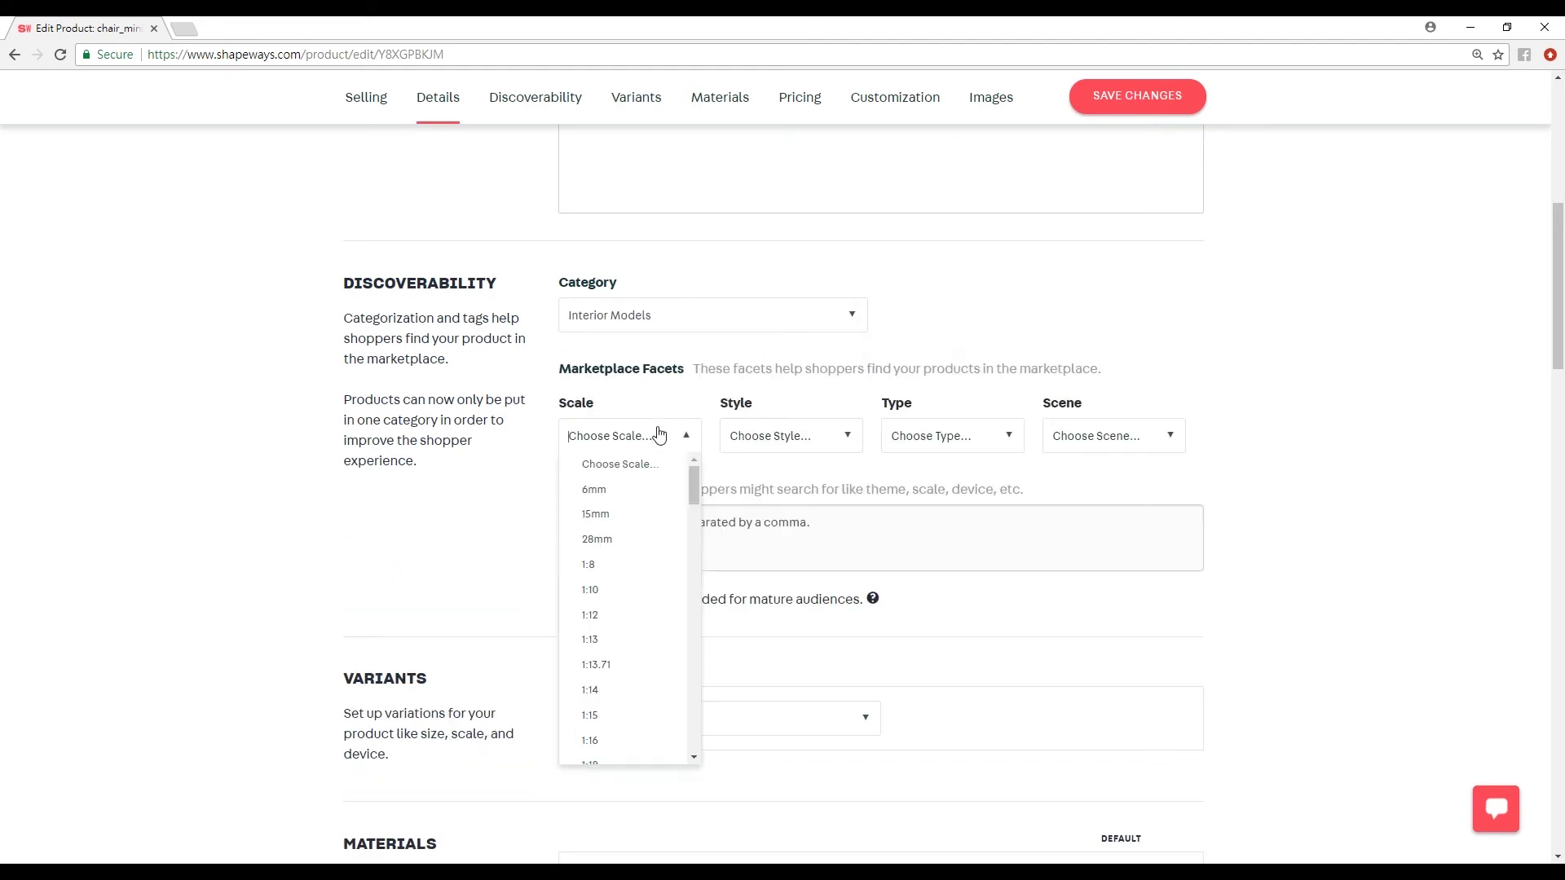
pyautogui.scroll(-2, 635, 599)
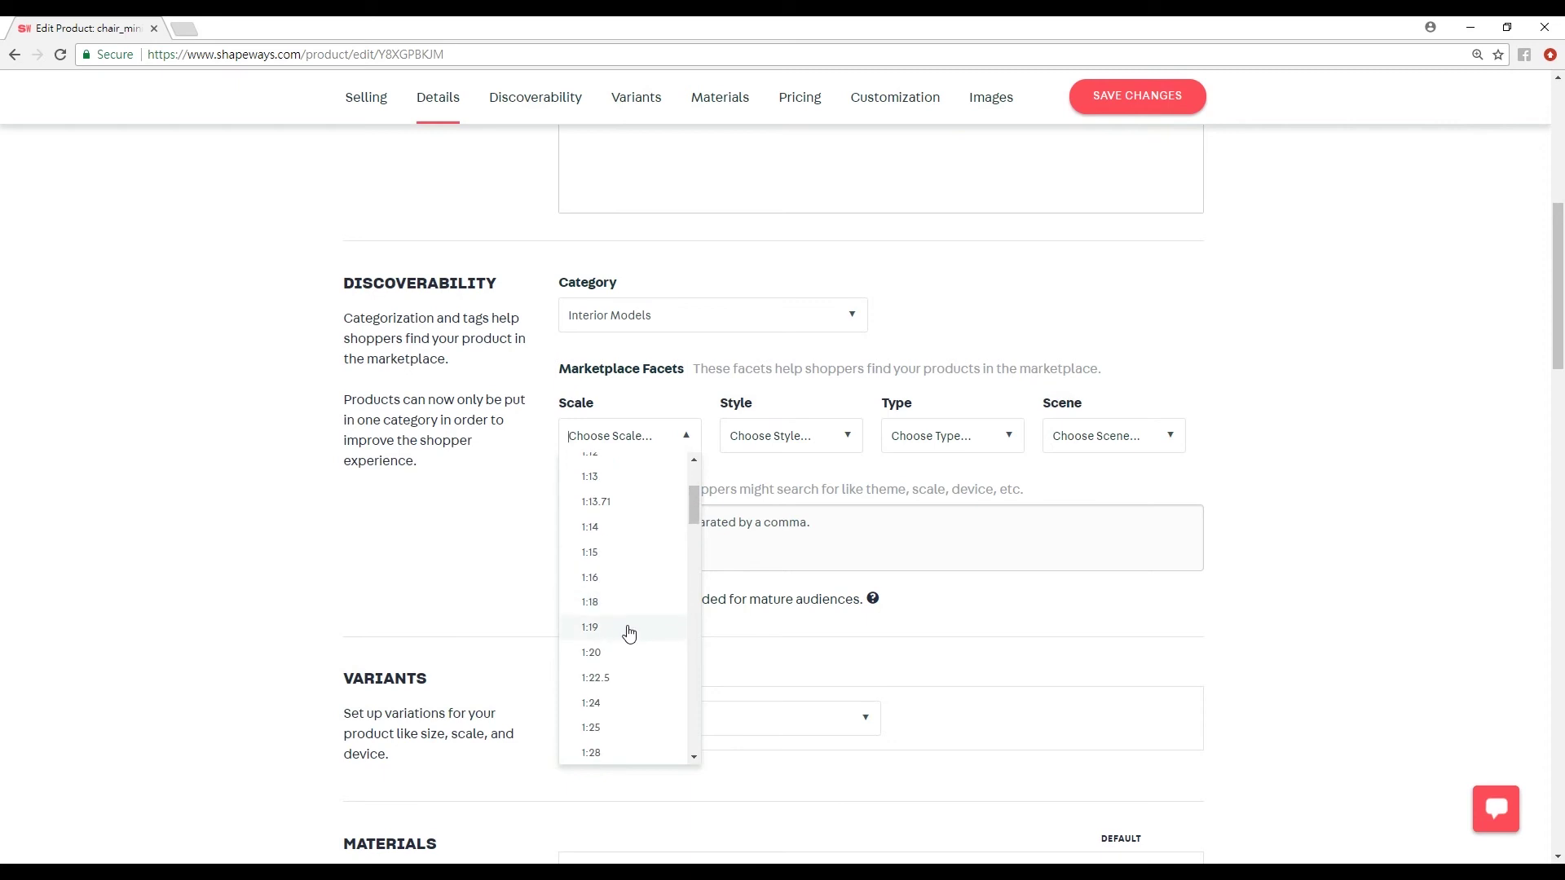
pyautogui.click(615, 702)
pyautogui.click(819, 442)
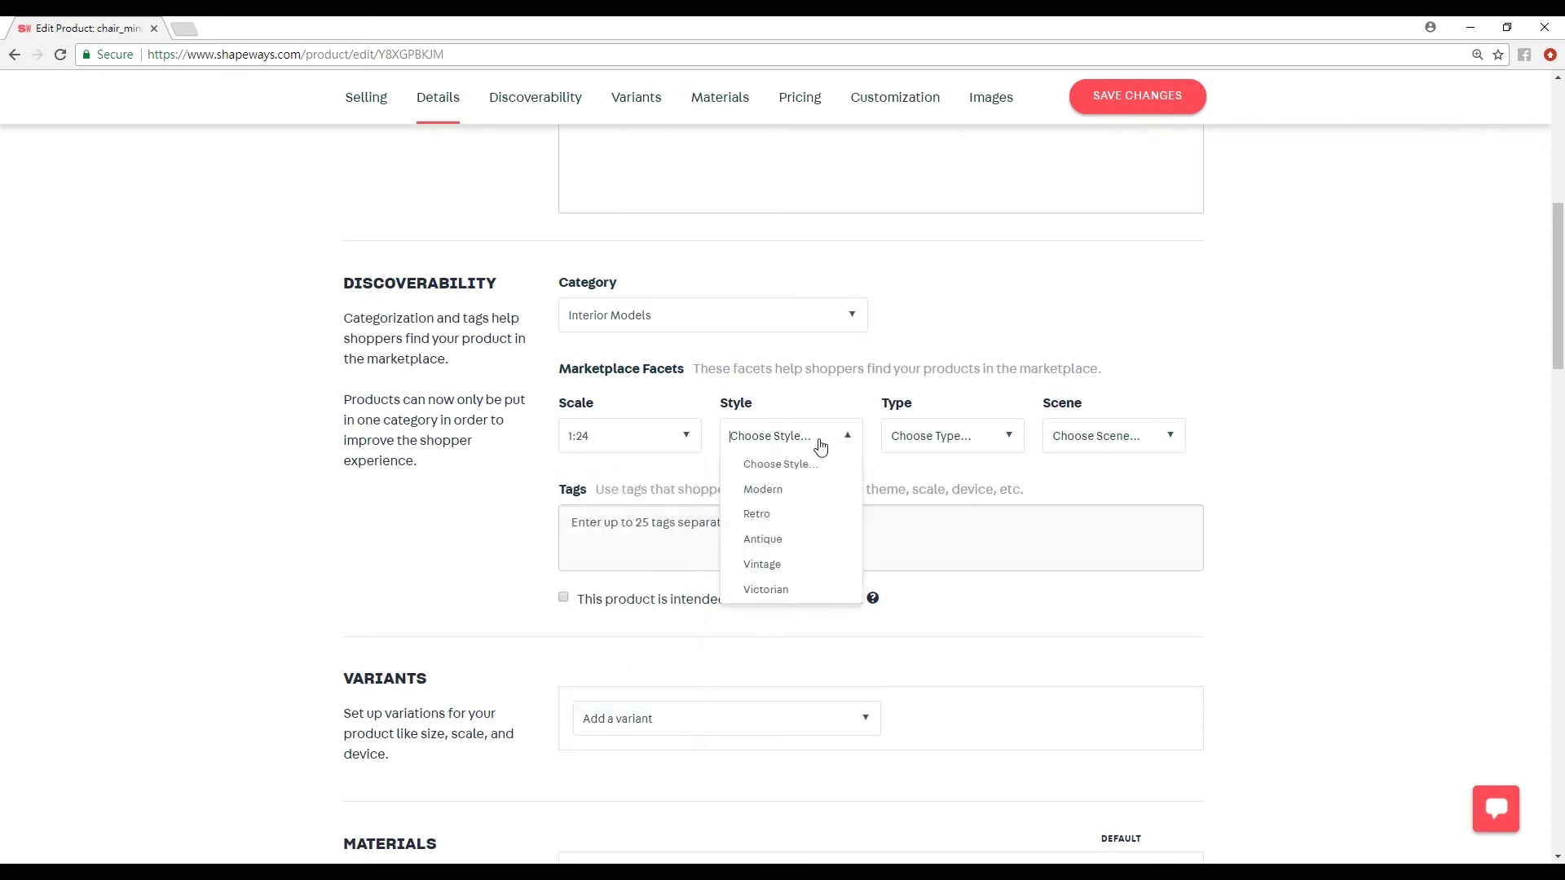
pyautogui.click(804, 491)
pyautogui.click(937, 440)
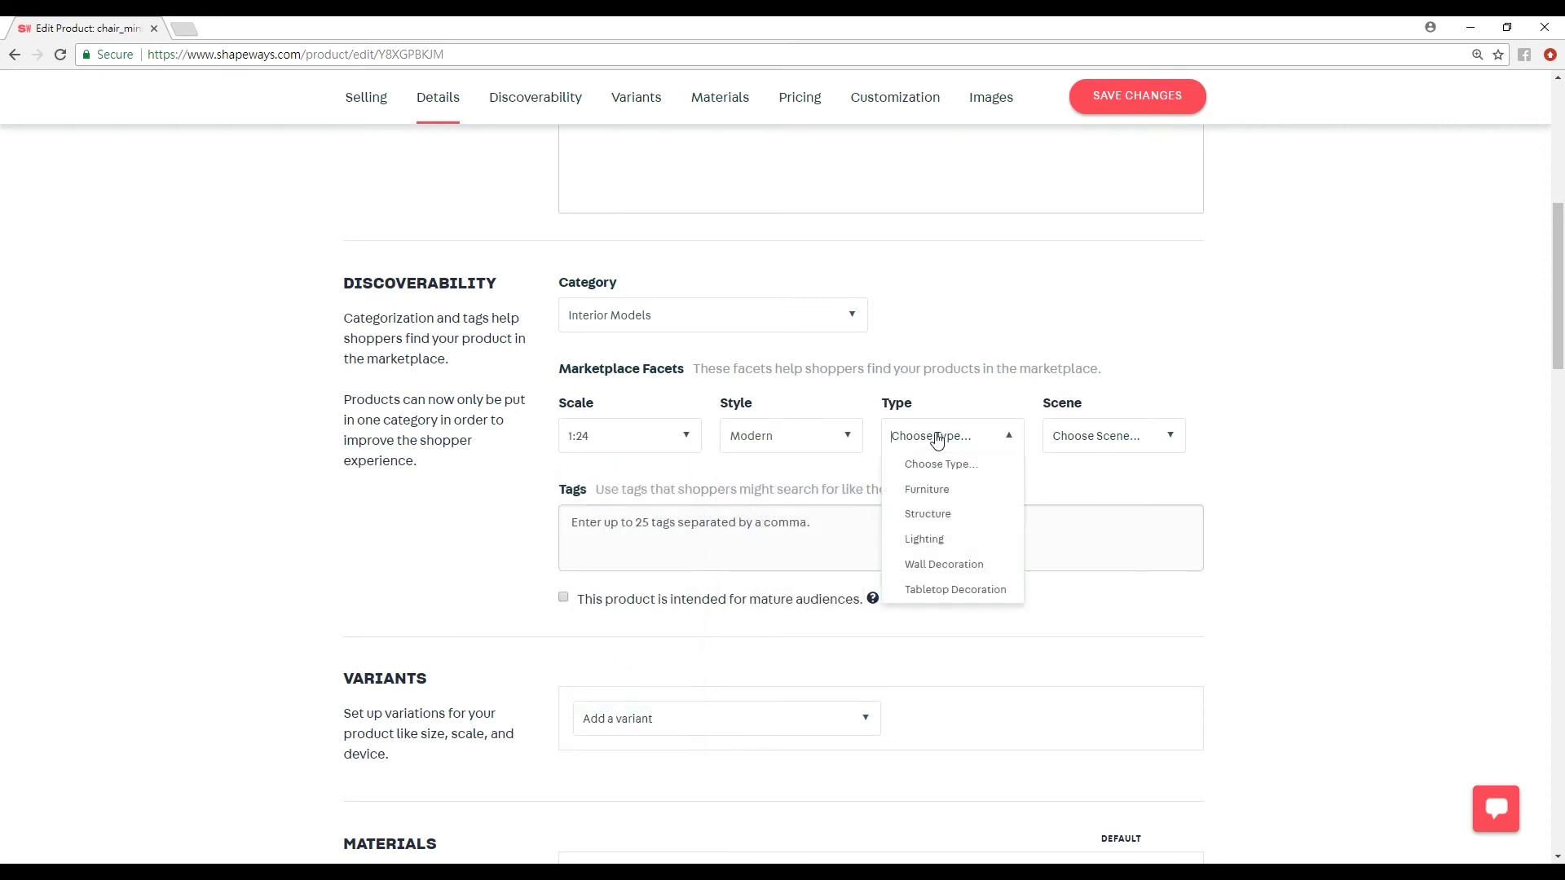
pyautogui.click(943, 490)
pyautogui.click(1097, 441)
pyautogui.click(1100, 491)
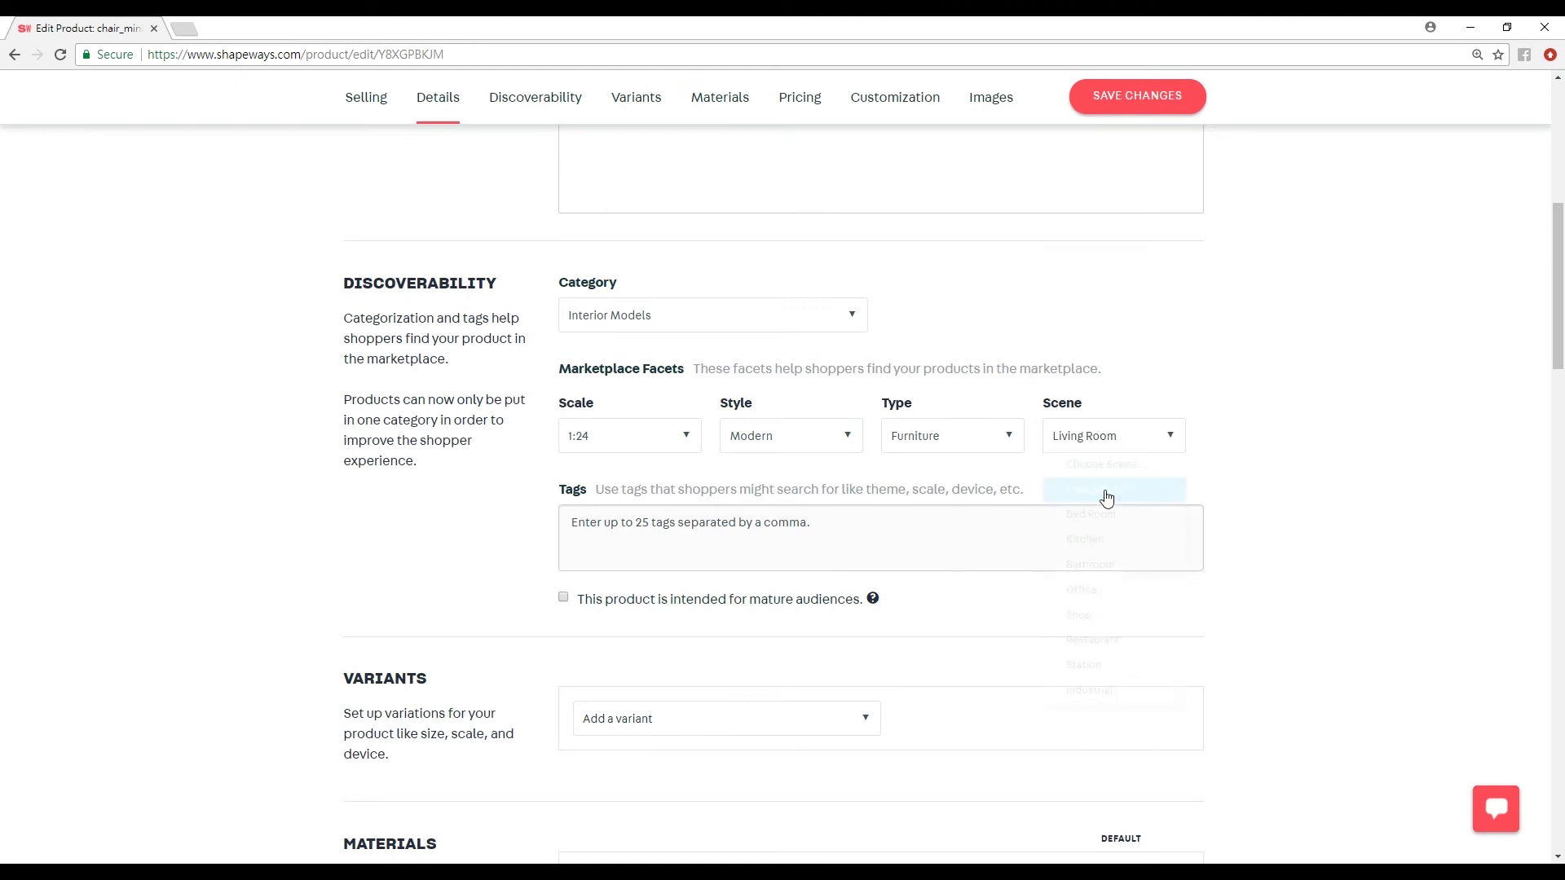
pyautogui.scroll(-2, 1337, 527)
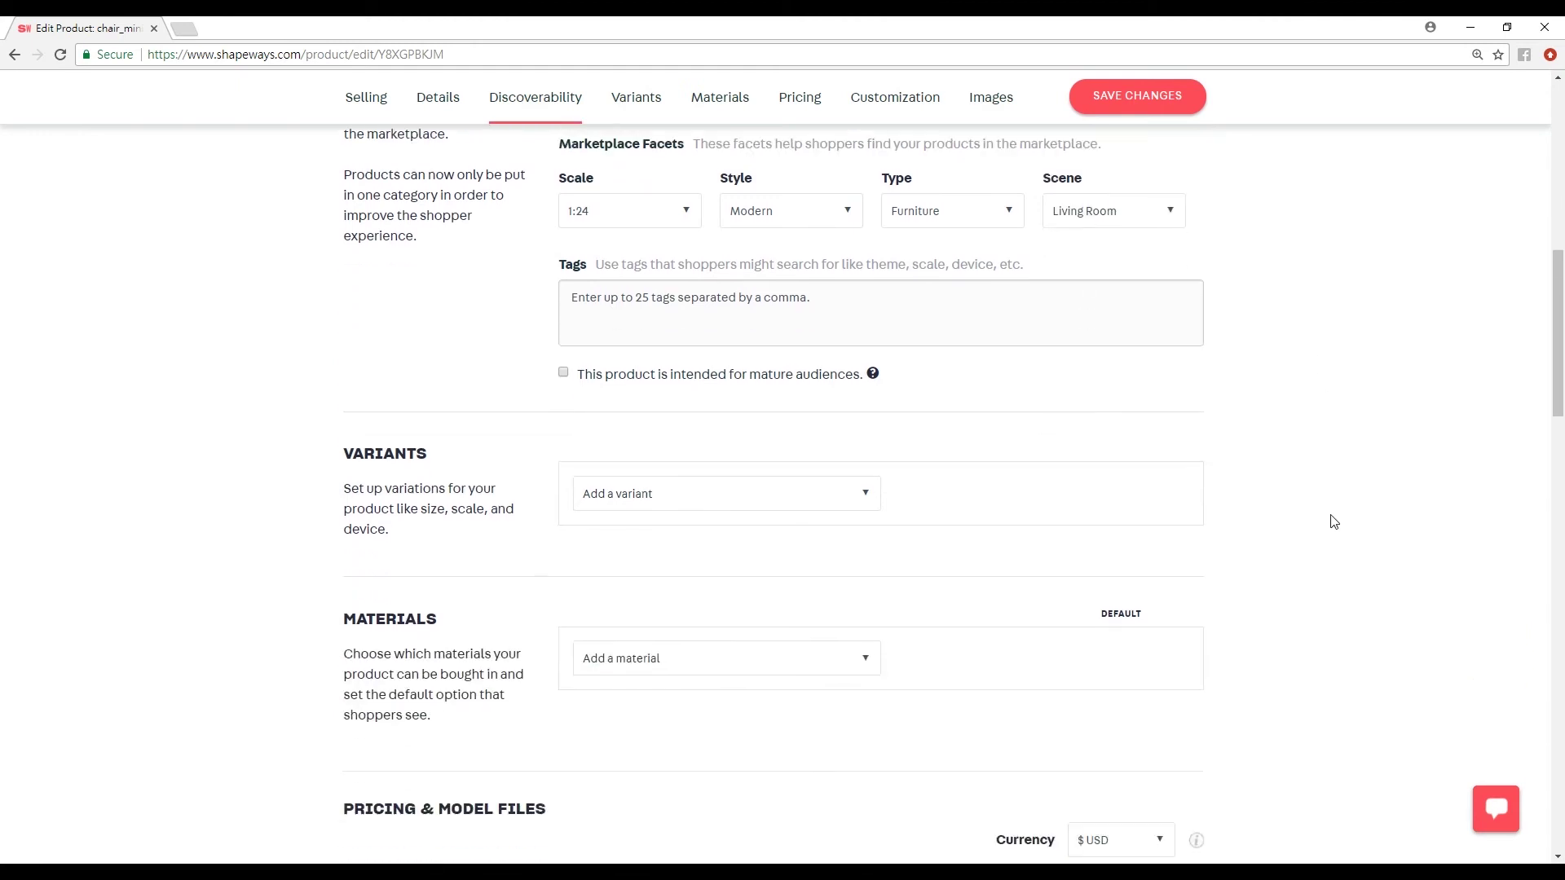
# Step: Add a Size variant with Small as its choice
pyautogui.click(740, 483)
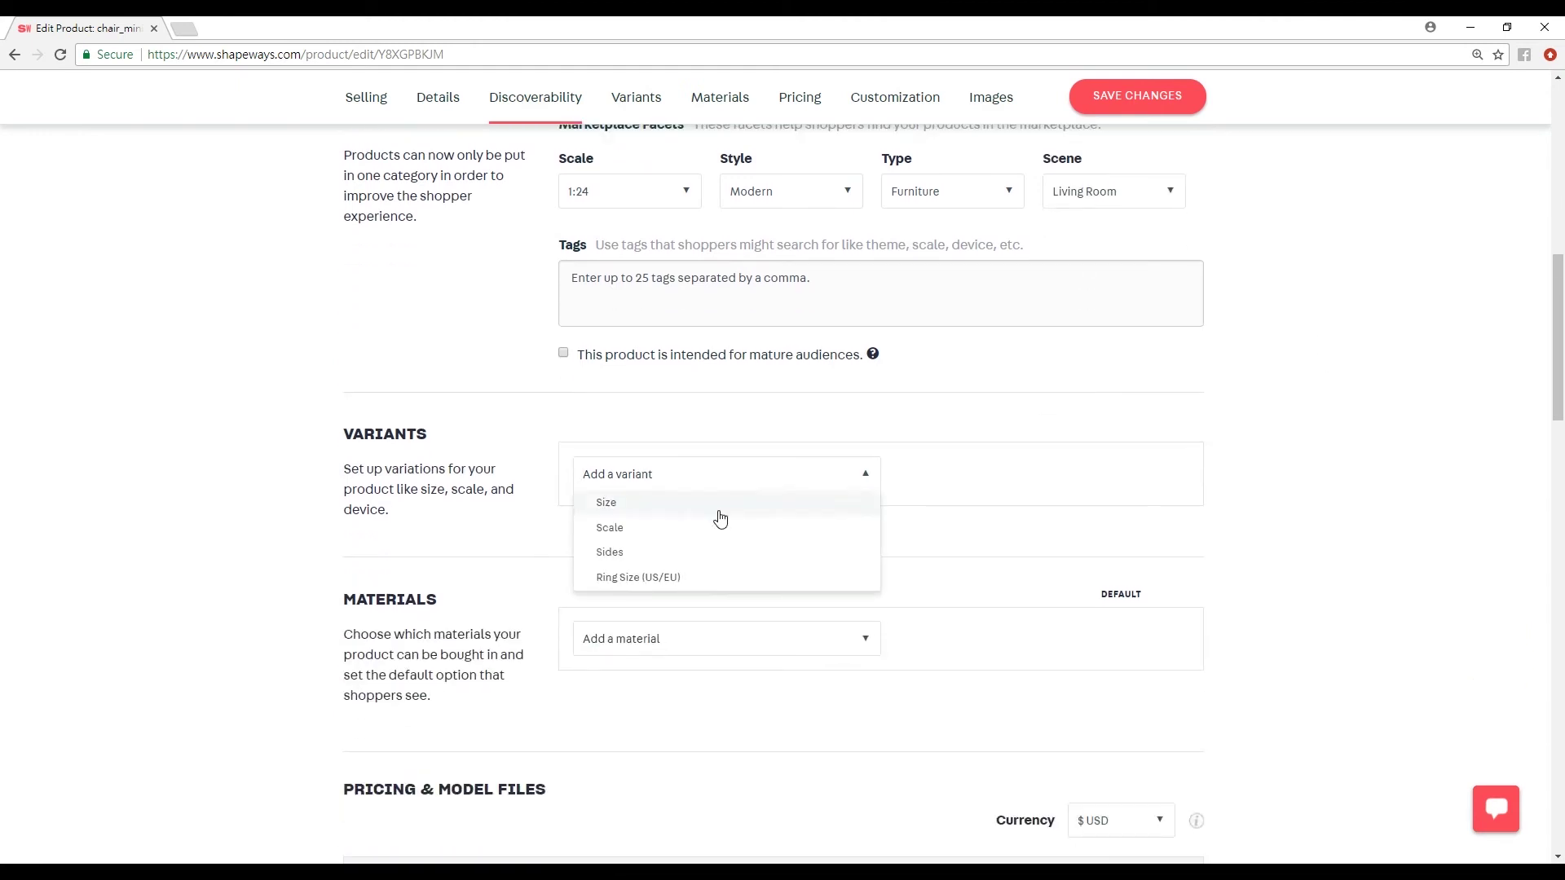
pyautogui.click(720, 512)
pyautogui.click(815, 507)
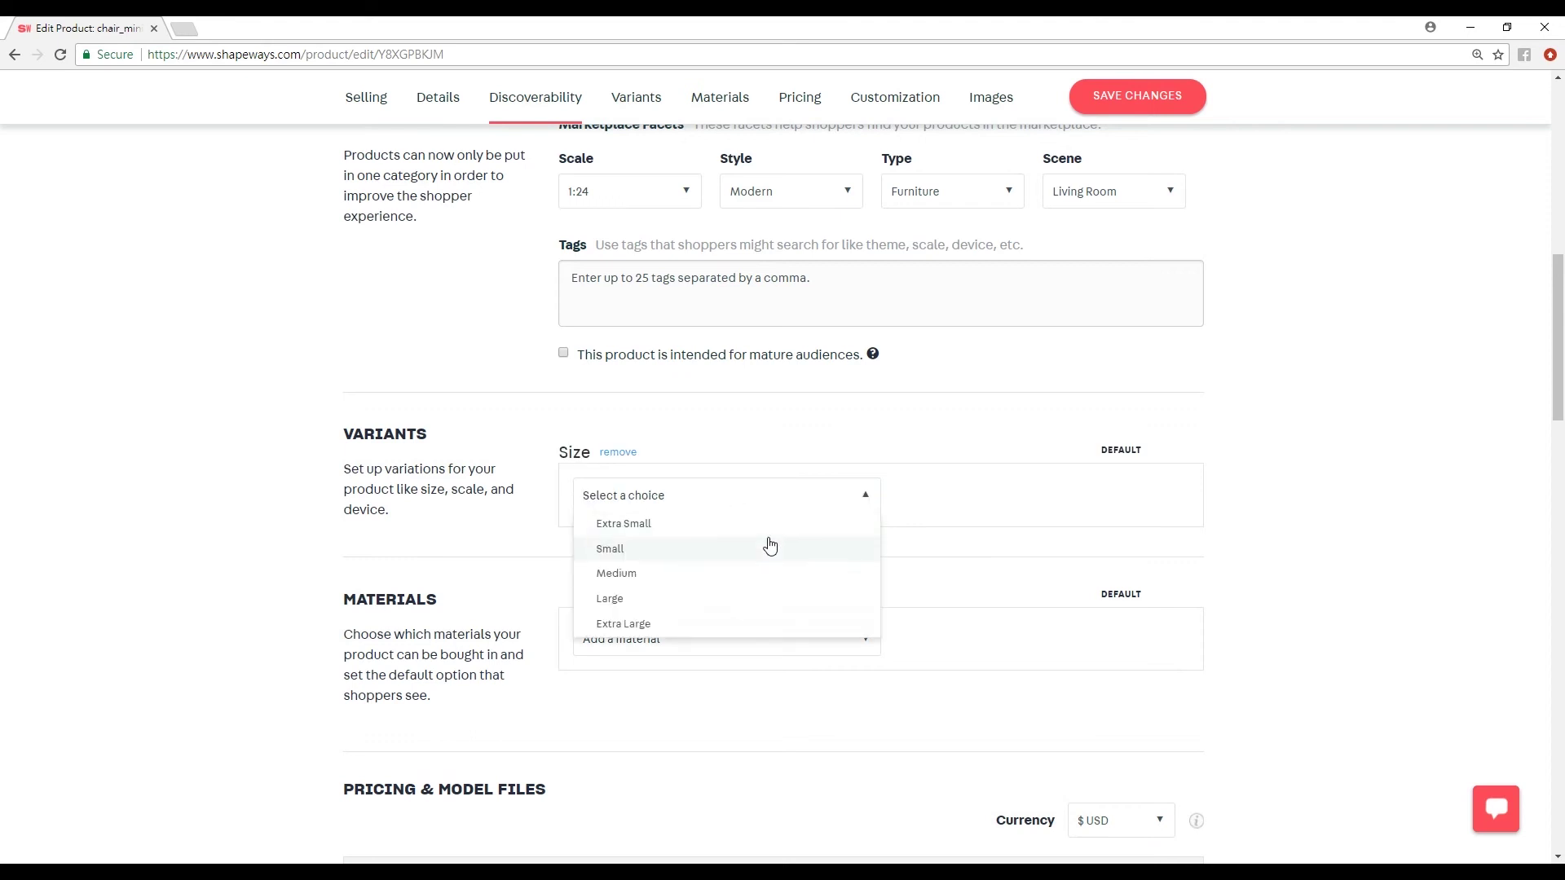
pyautogui.click(767, 549)
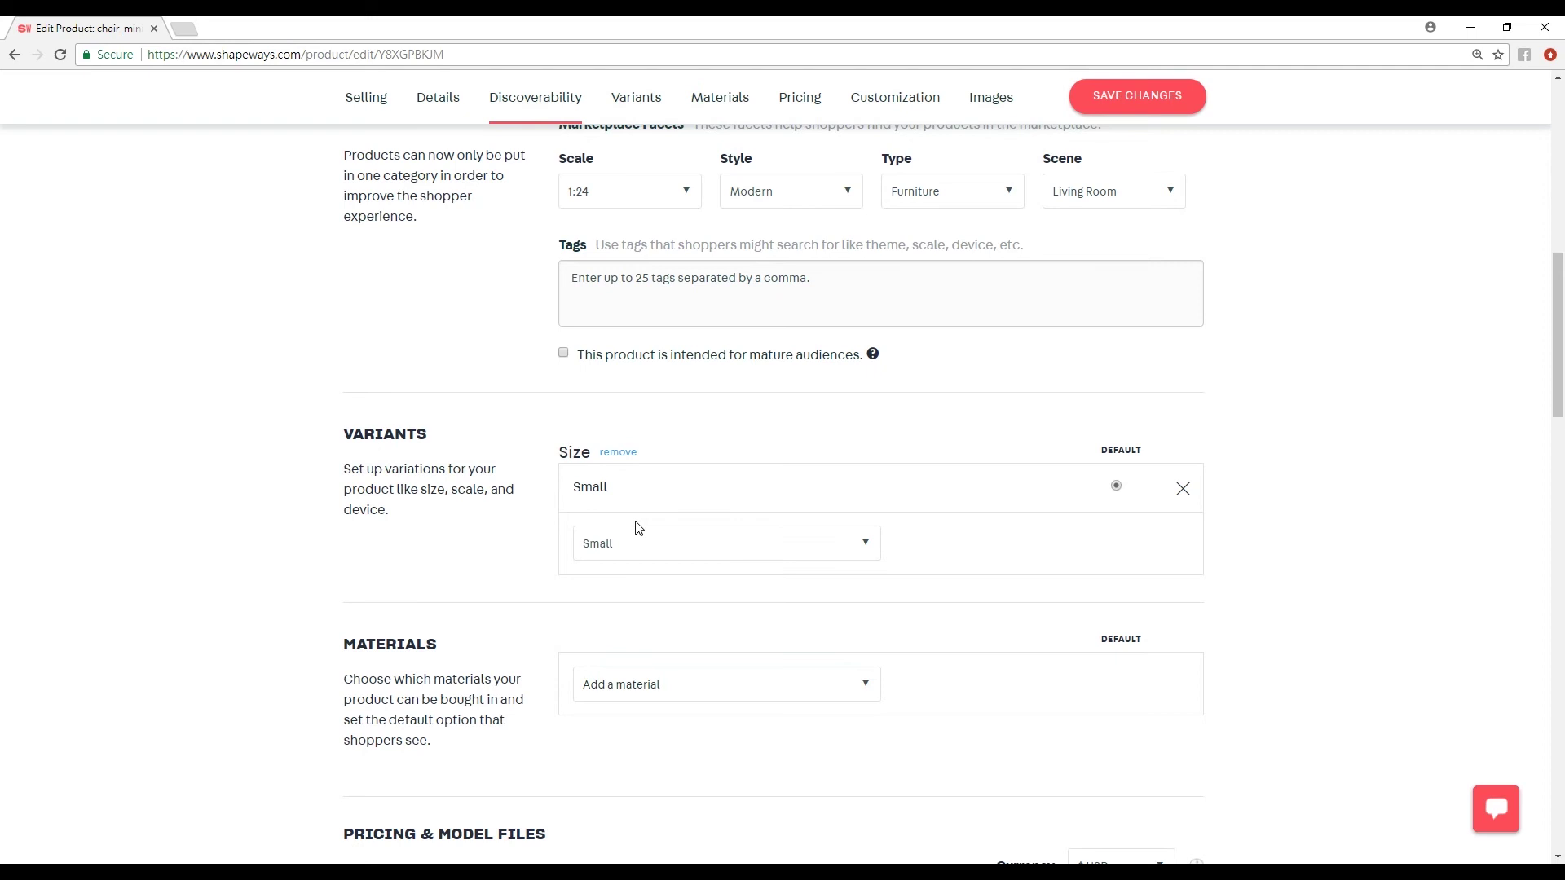
# Step: Highlight parts of the variants description text to read how sizes work
pyautogui.click(862, 541)
pyautogui.click(924, 544)
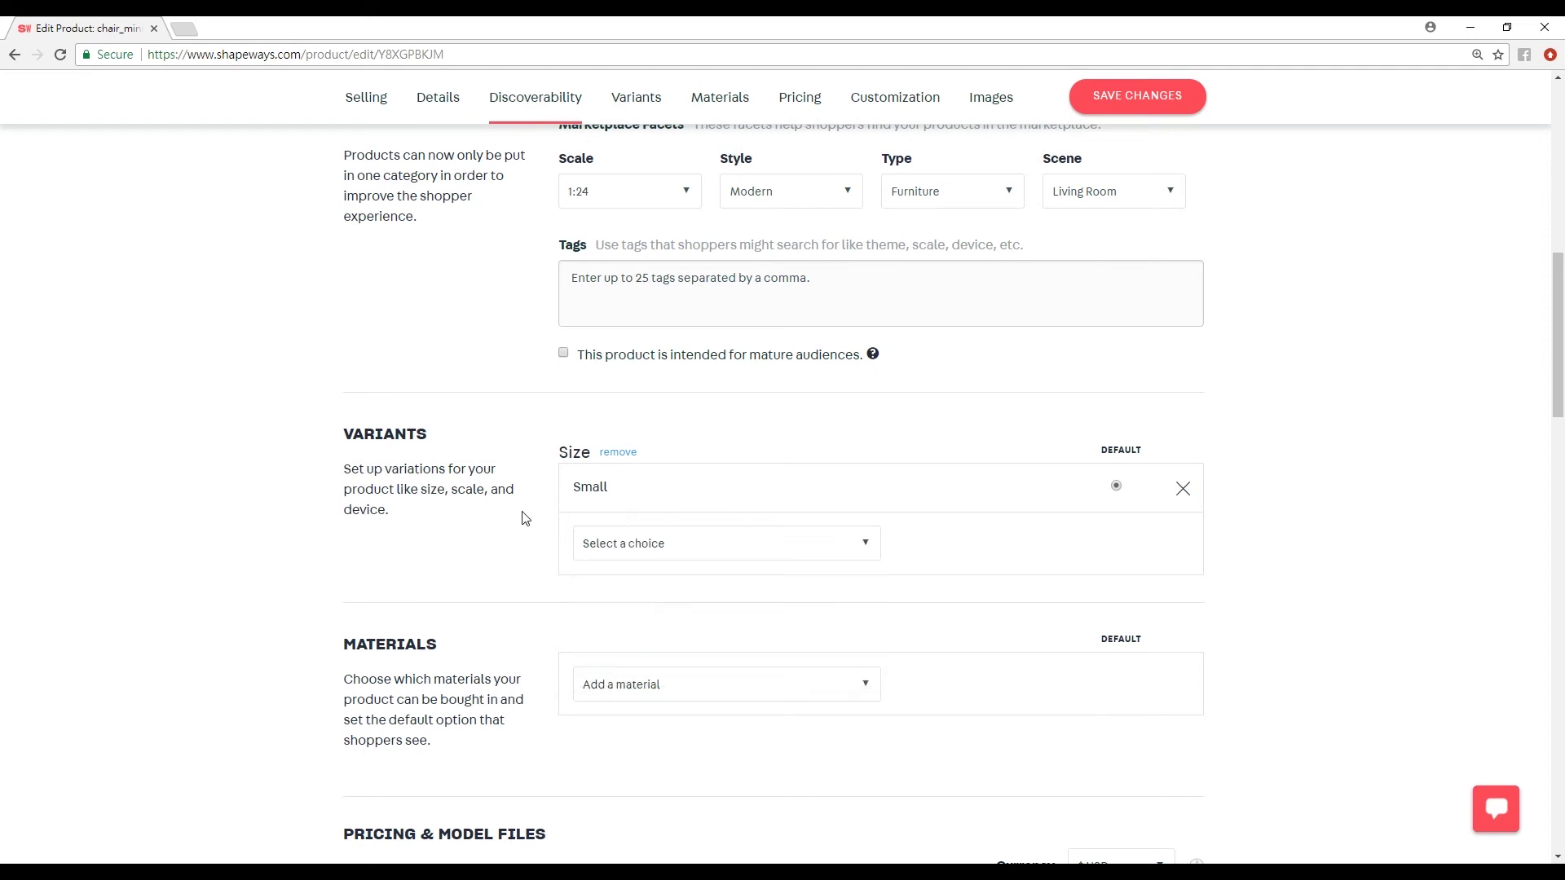
pyautogui.moveTo(433, 471); pyautogui.dragTo(432, 487)
pyautogui.doubleClick(433, 488)
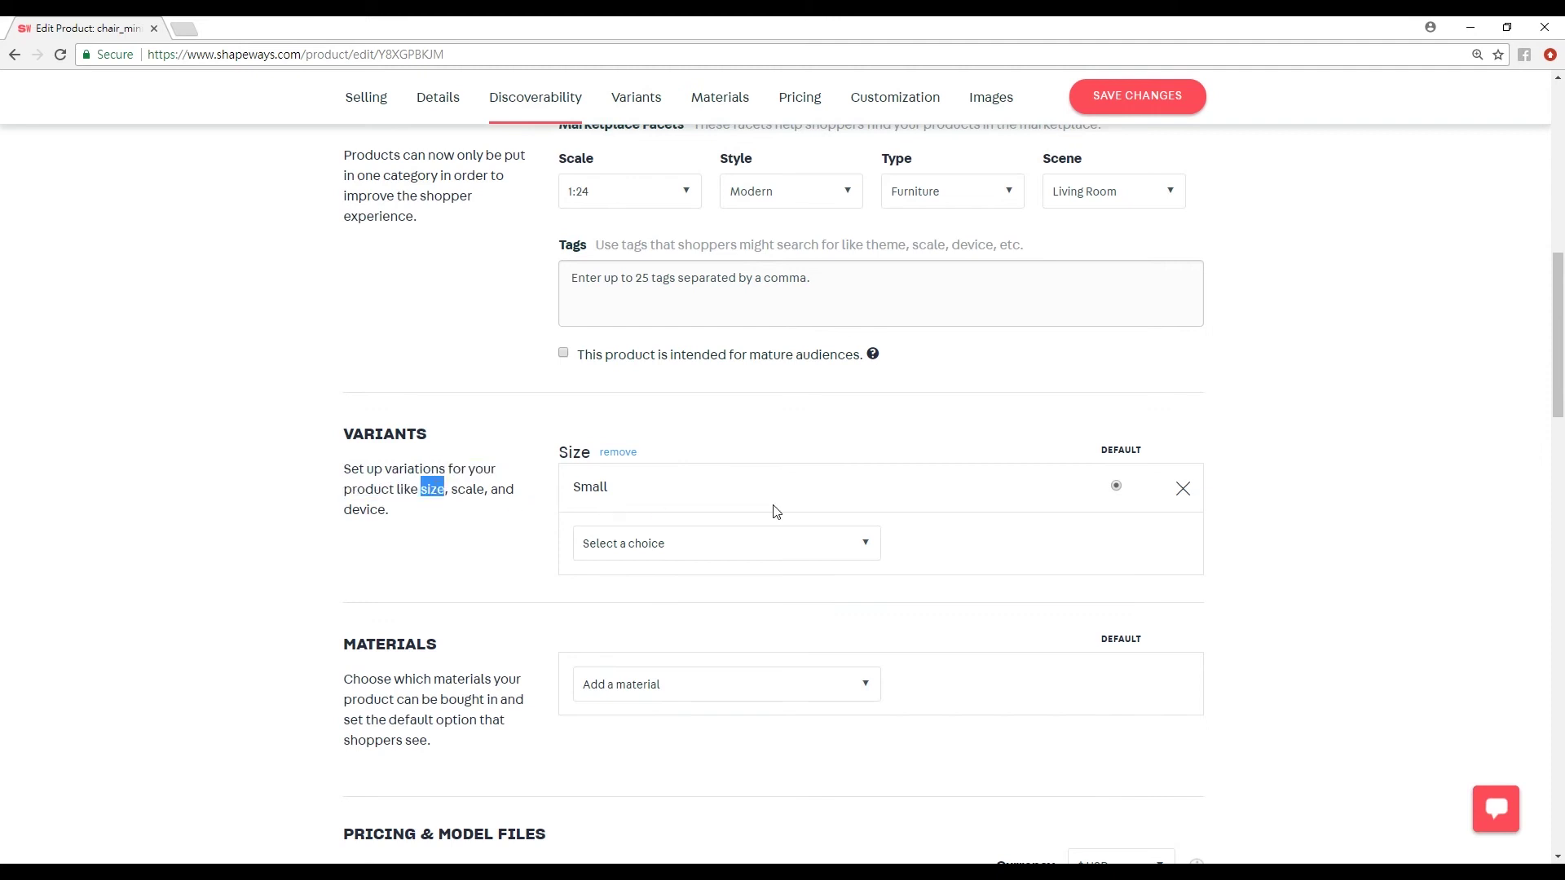
pyautogui.click(430, 486)
pyautogui.moveTo(377, 469); pyautogui.dragTo(397, 511)
pyautogui.click(397, 511)
pyautogui.scroll(-2, 398, 505)
# Step: Add Orange Processed Versatile Plastic and Smooth Fine Detail Plastic as the product's materials
pyautogui.click(689, 530)
pyautogui.scroll(-2, 717, 620)
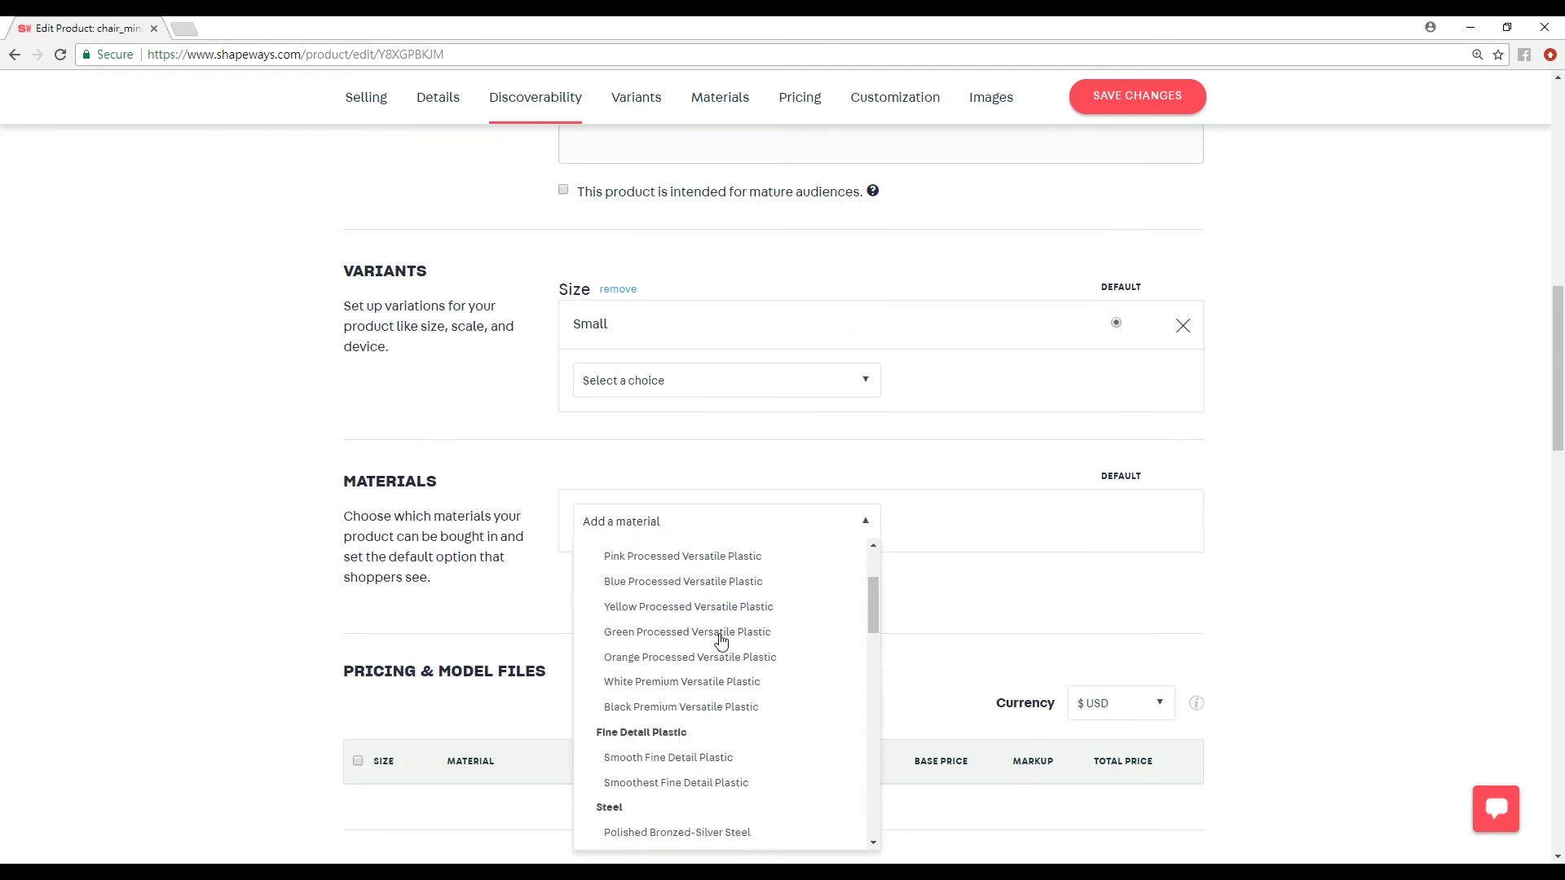
pyautogui.click(717, 644)
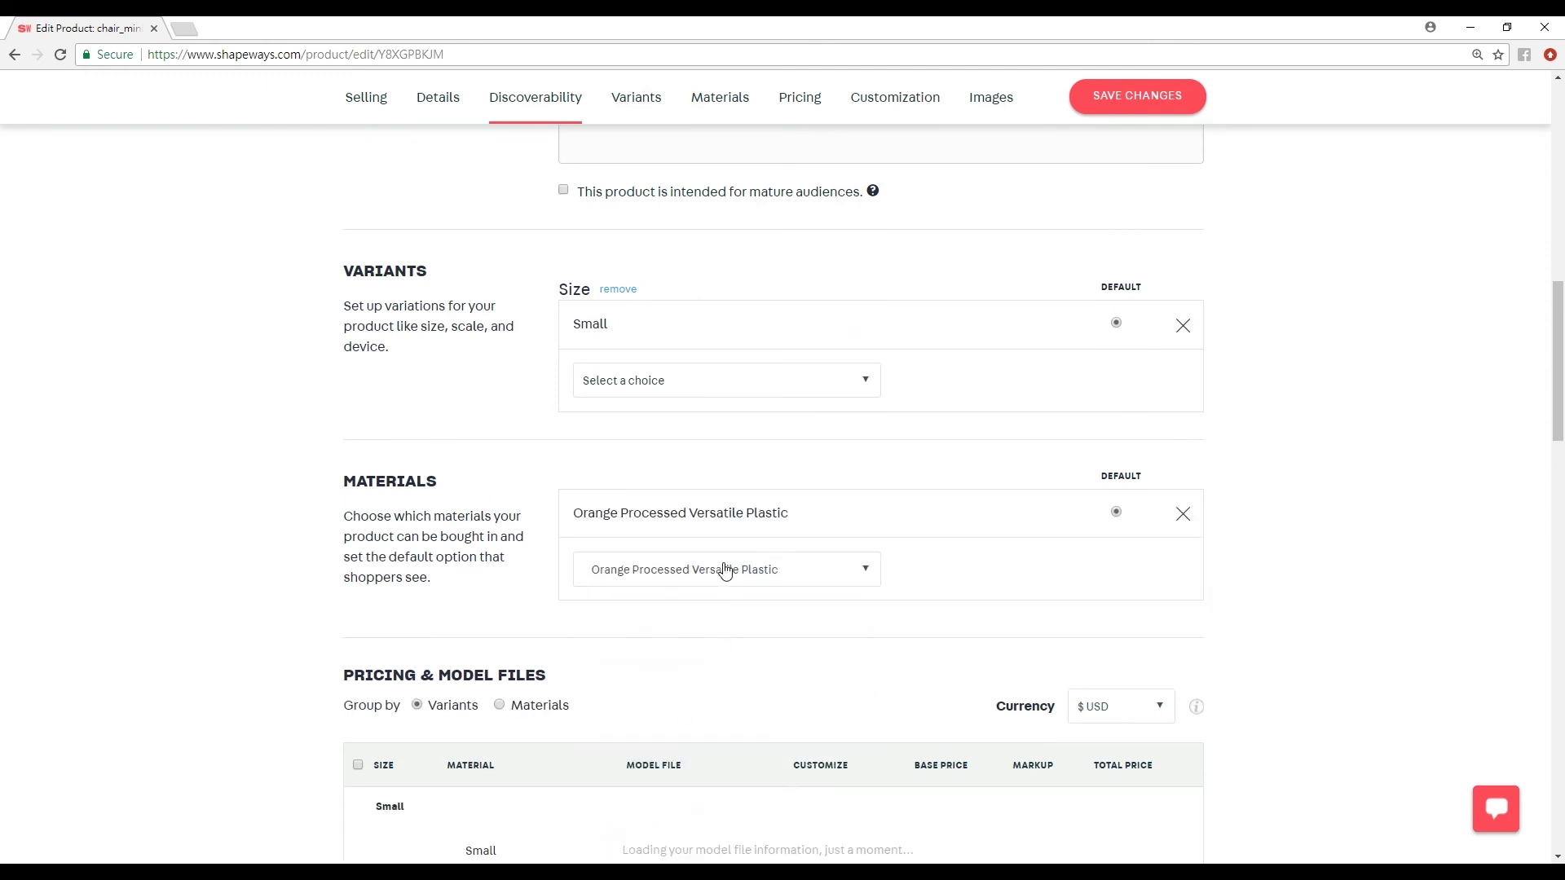
pyautogui.scroll(-1, 878, 580)
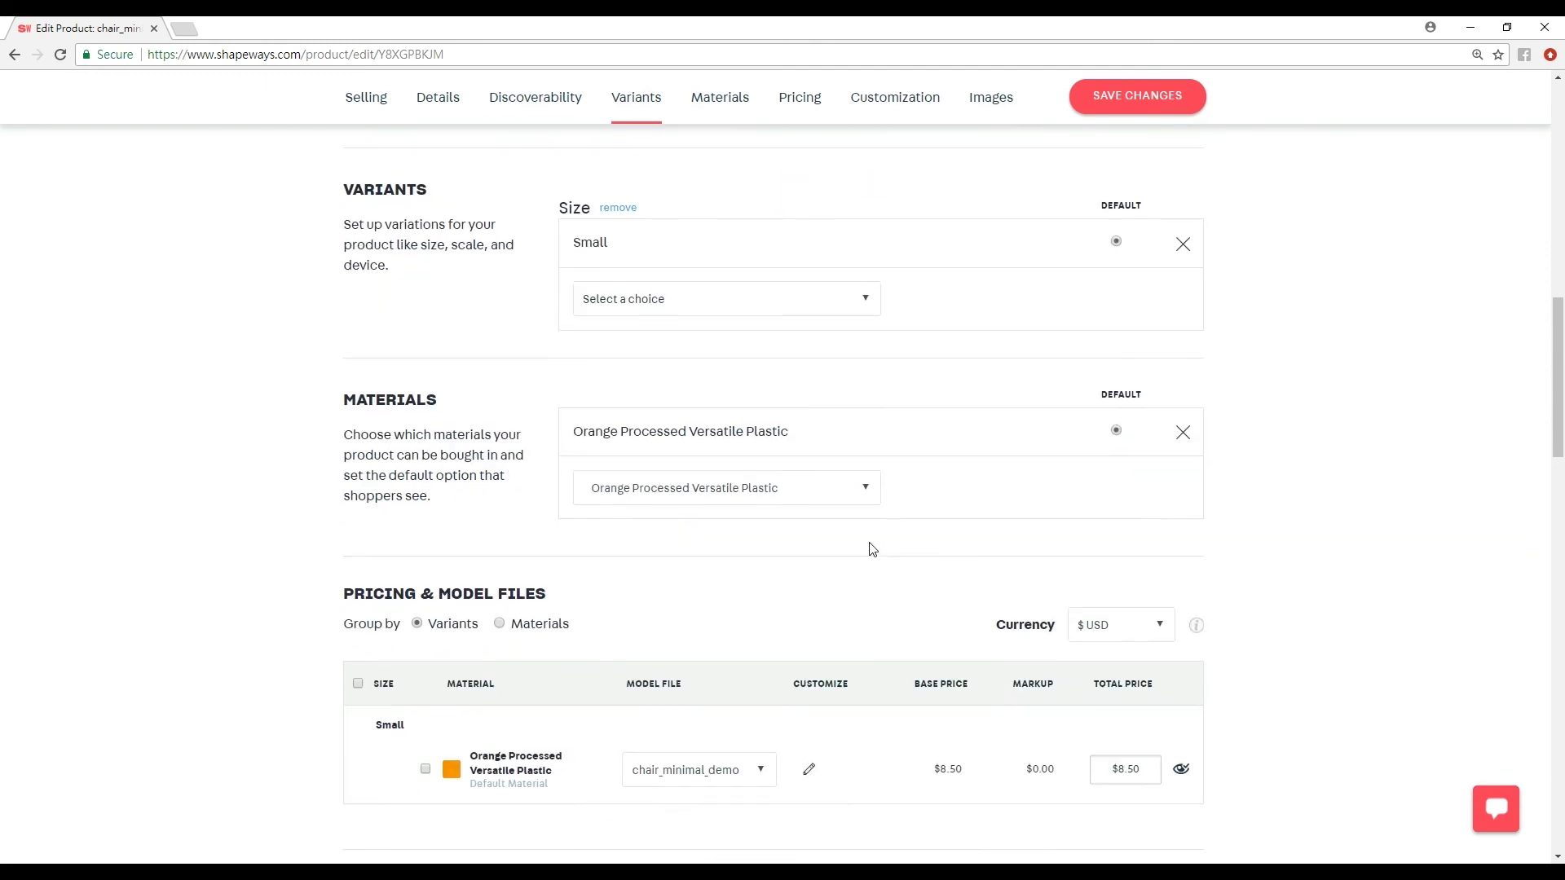
pyautogui.click(850, 495)
pyautogui.click(749, 706)
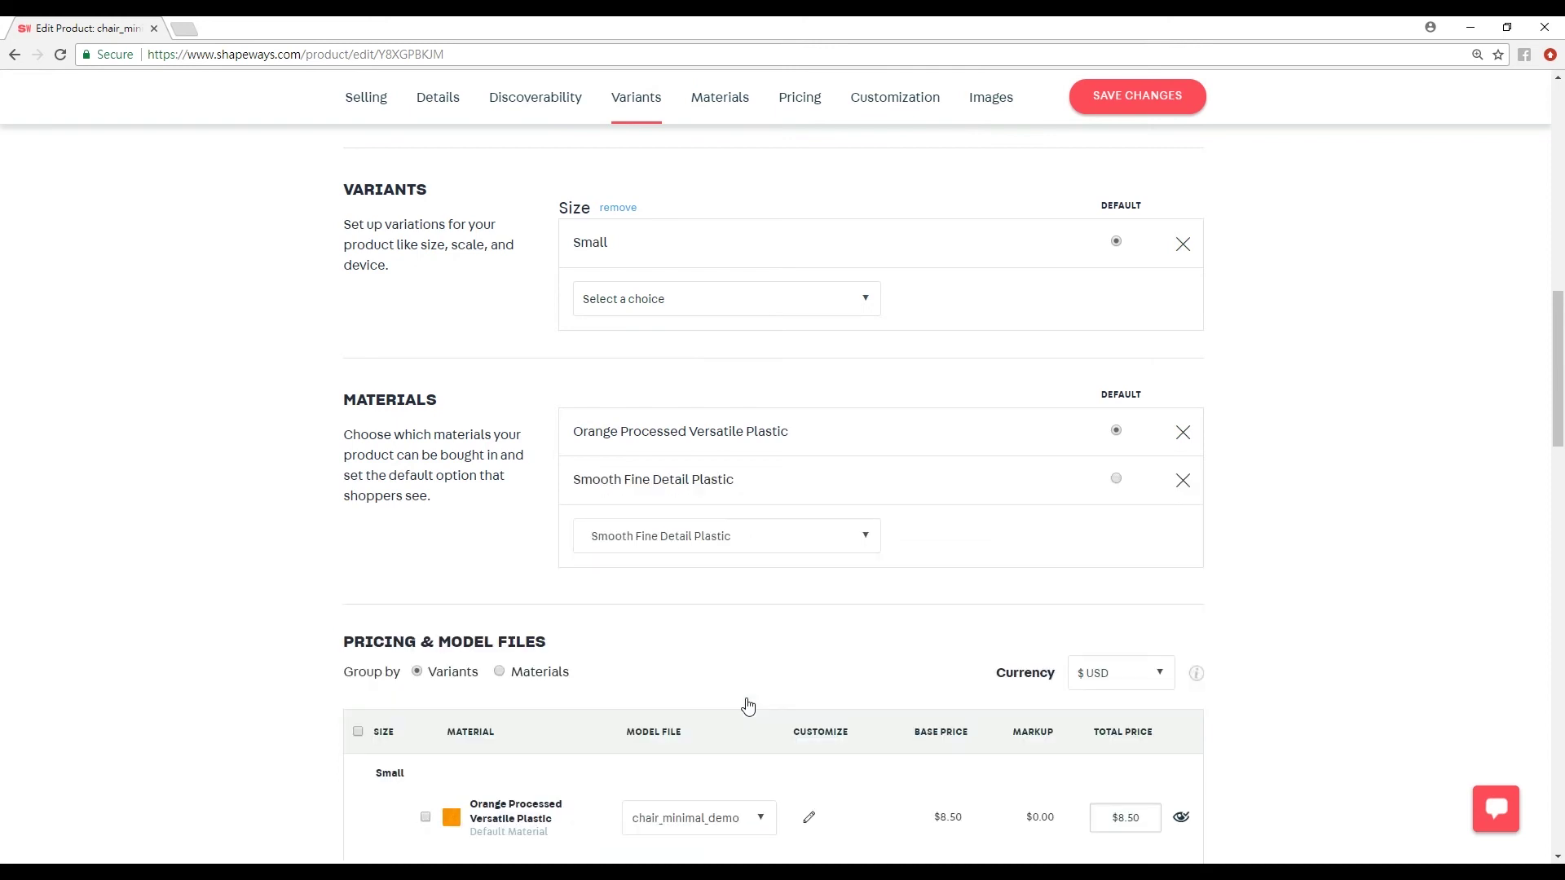
# Step: Scroll down to review the Images and Render Pose sections
pyautogui.scroll(-4, 758, 688)
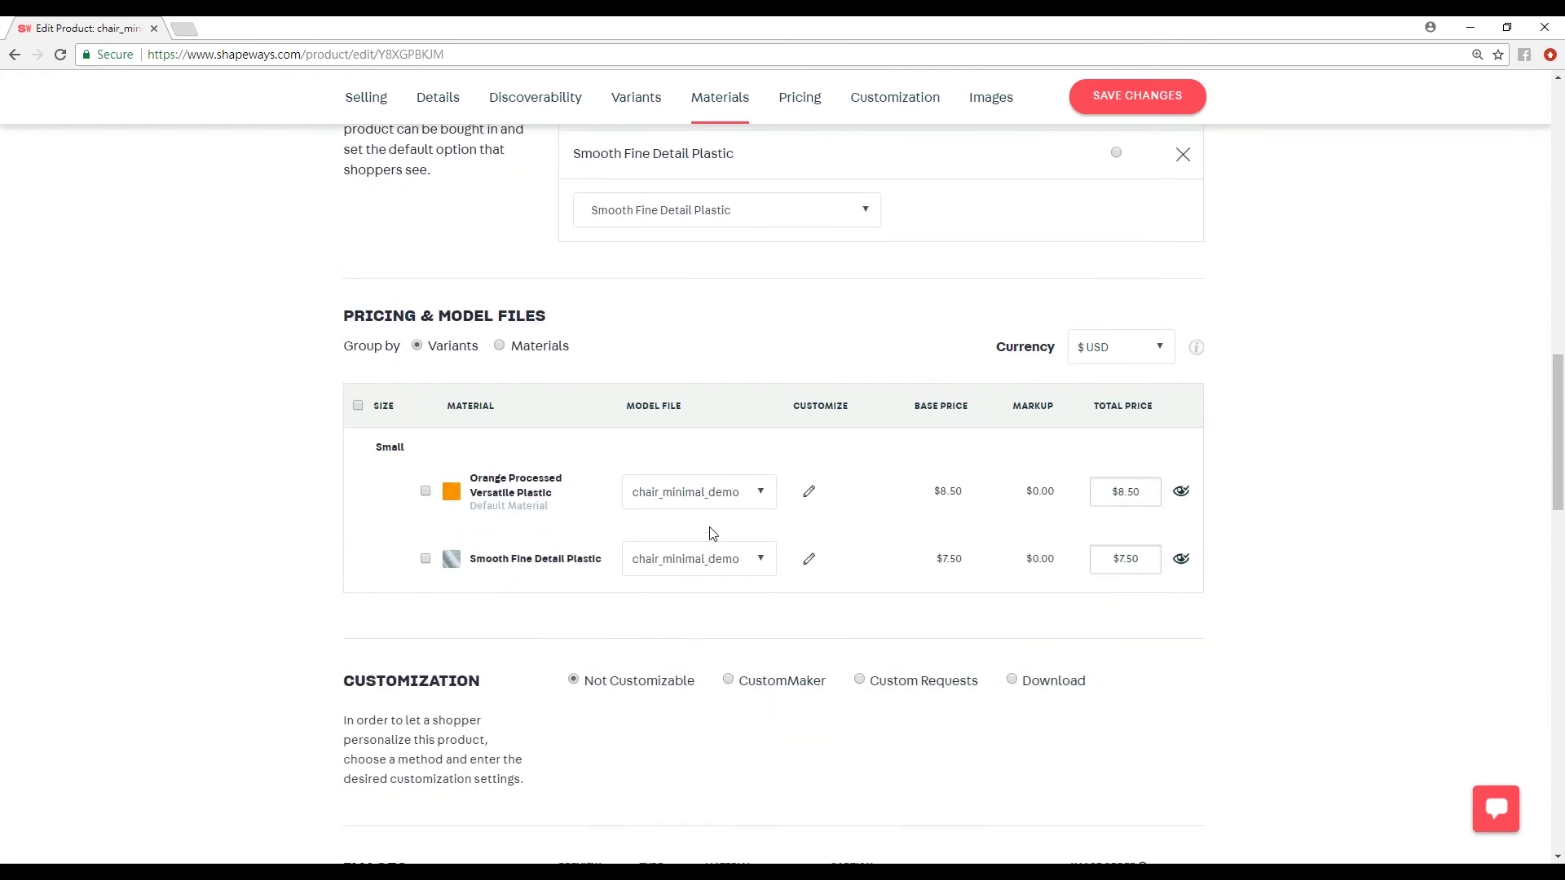
pyautogui.scroll(-4, 708, 542)
pyautogui.scroll(-1, 702, 538)
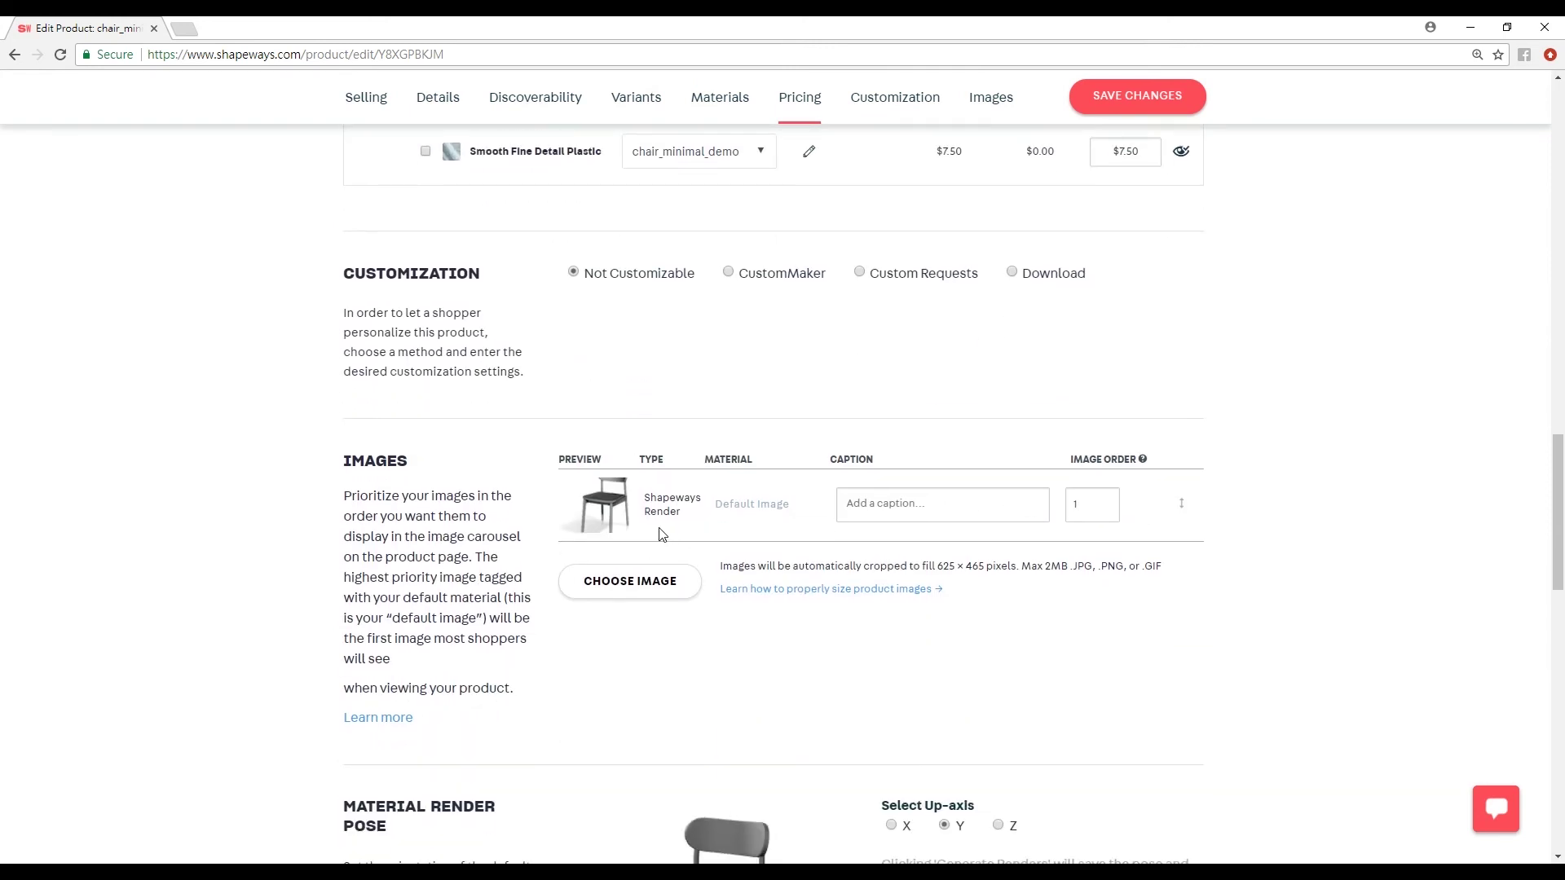
pyautogui.scroll(-3, 650, 512)
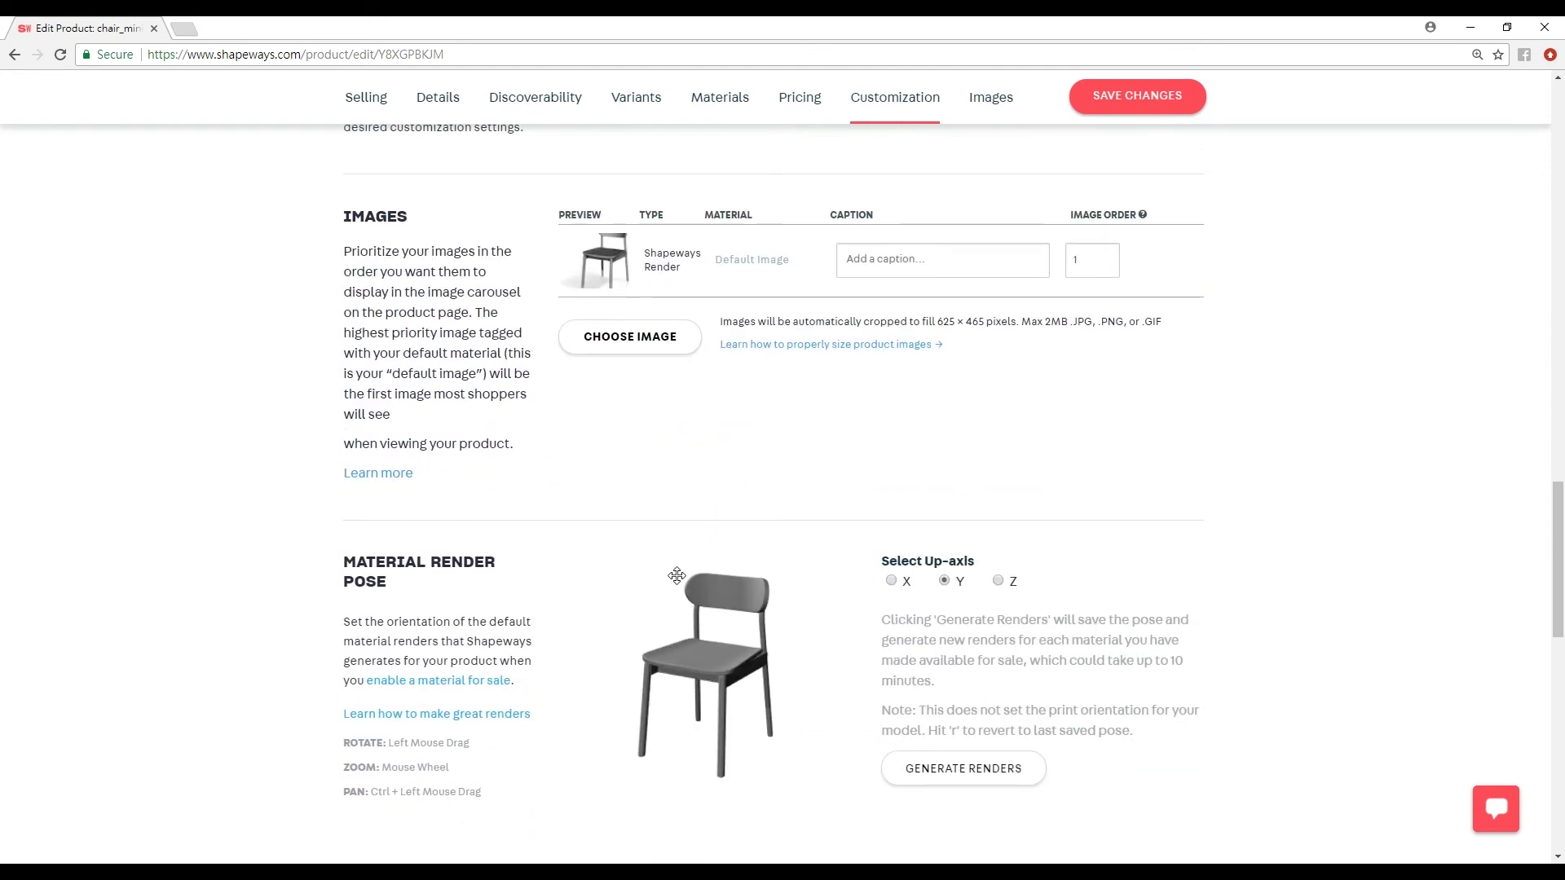
pyautogui.scroll(3, 640, 452)
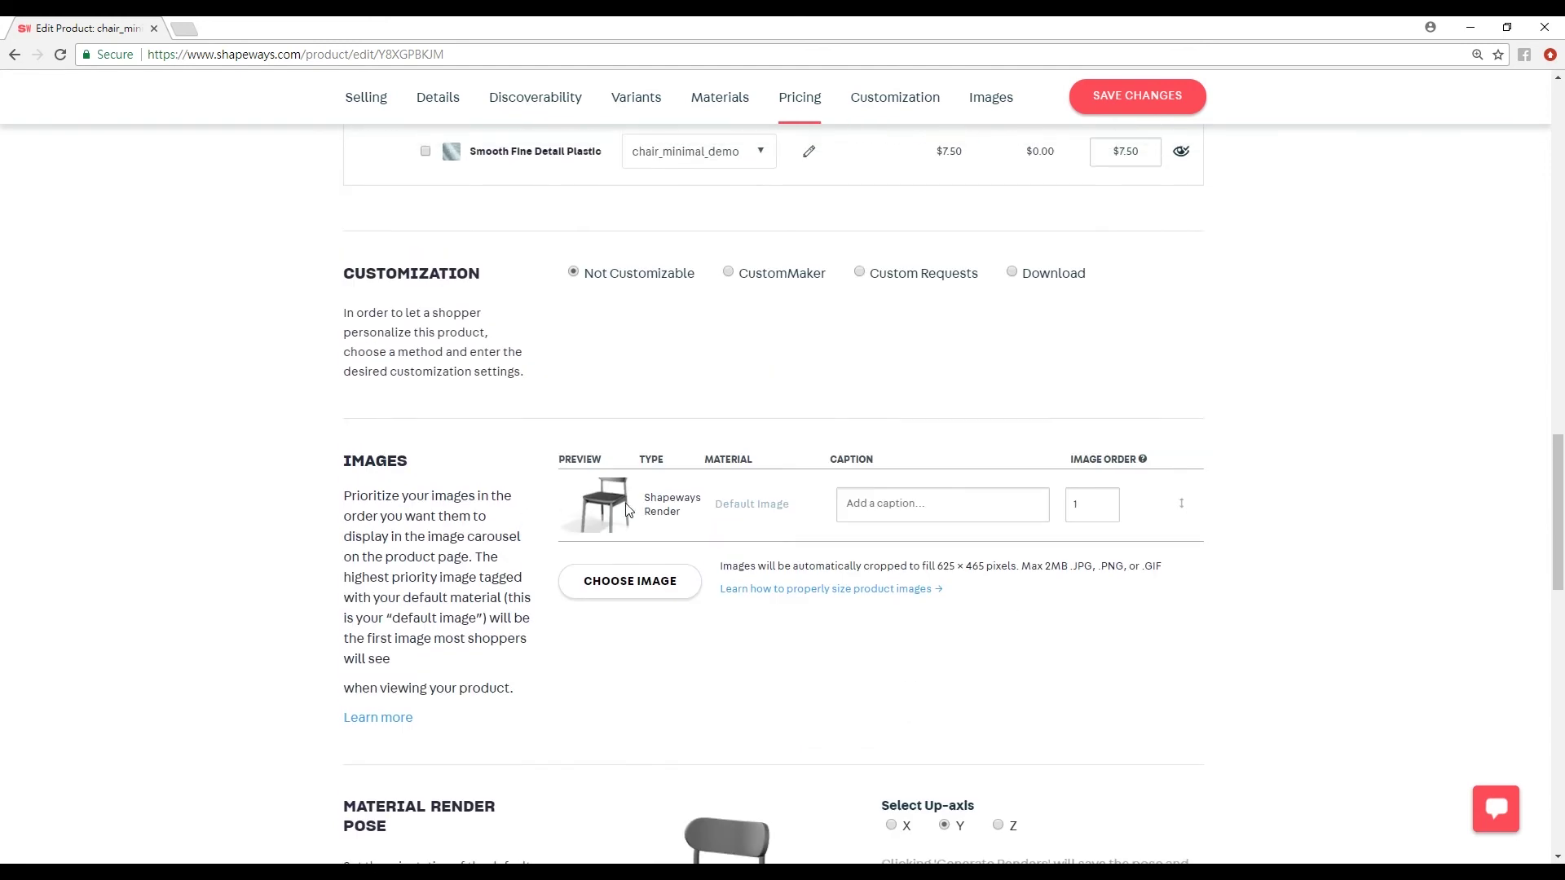
pyautogui.scroll(3, 644, 489)
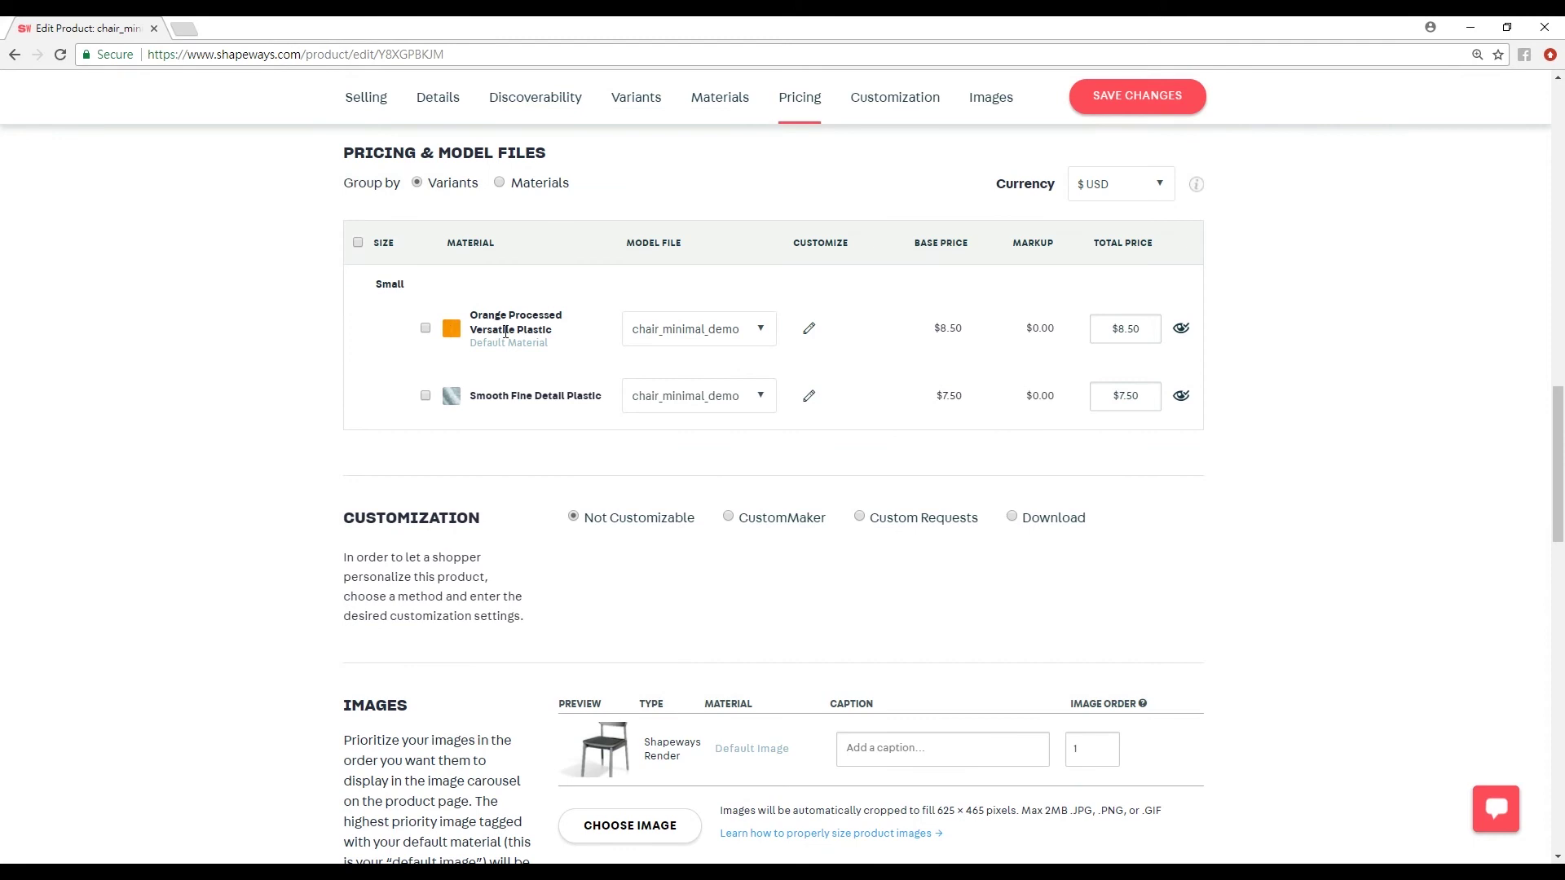
pyautogui.scroll(-3, 544, 598)
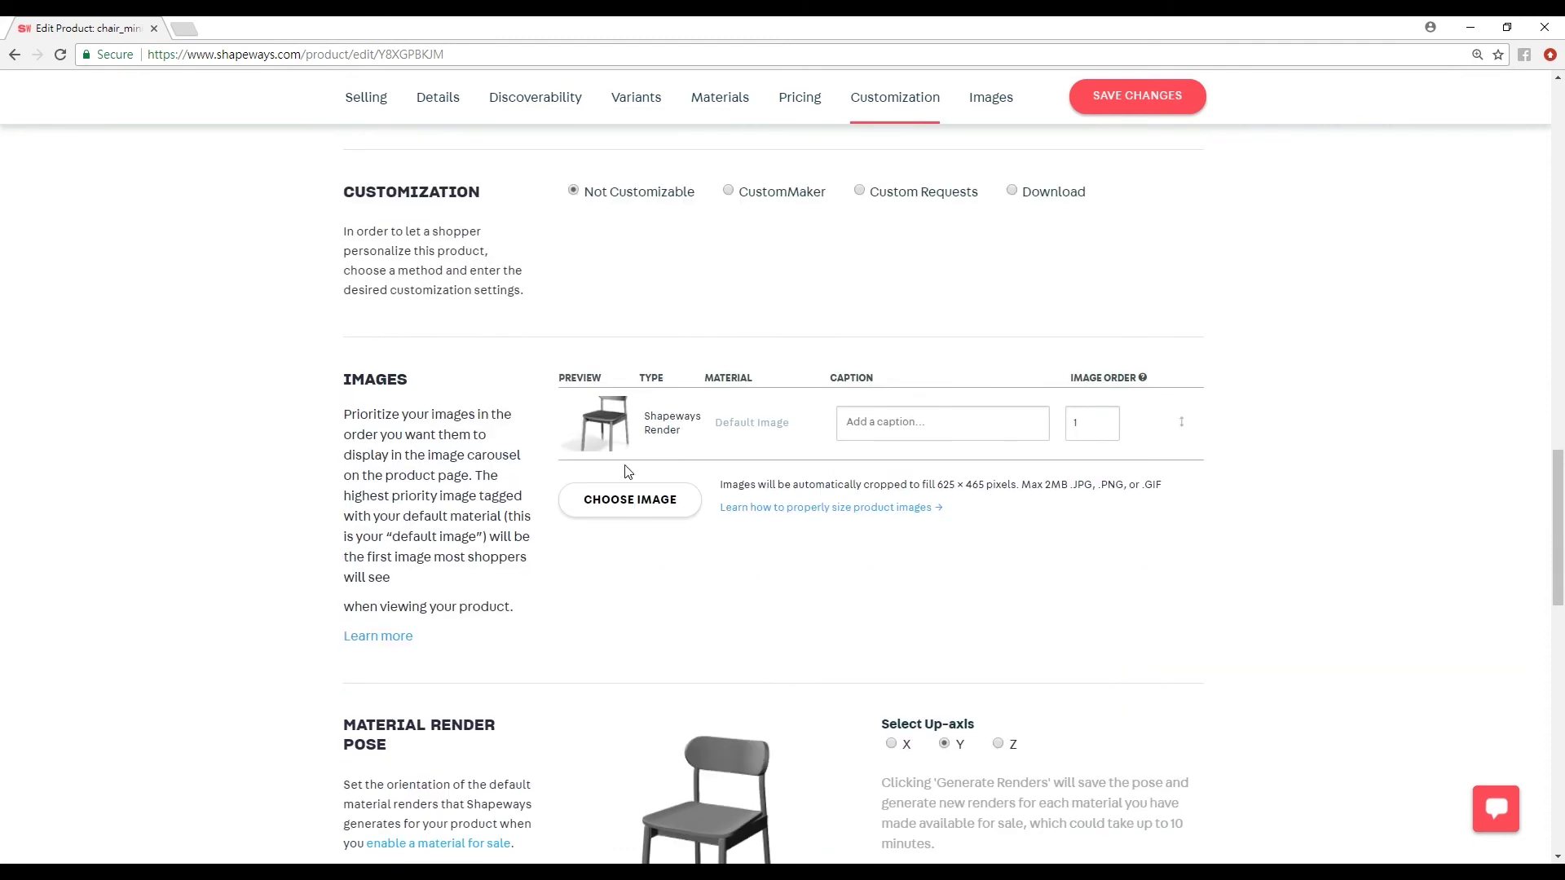
pyautogui.scroll(-2, 628, 465)
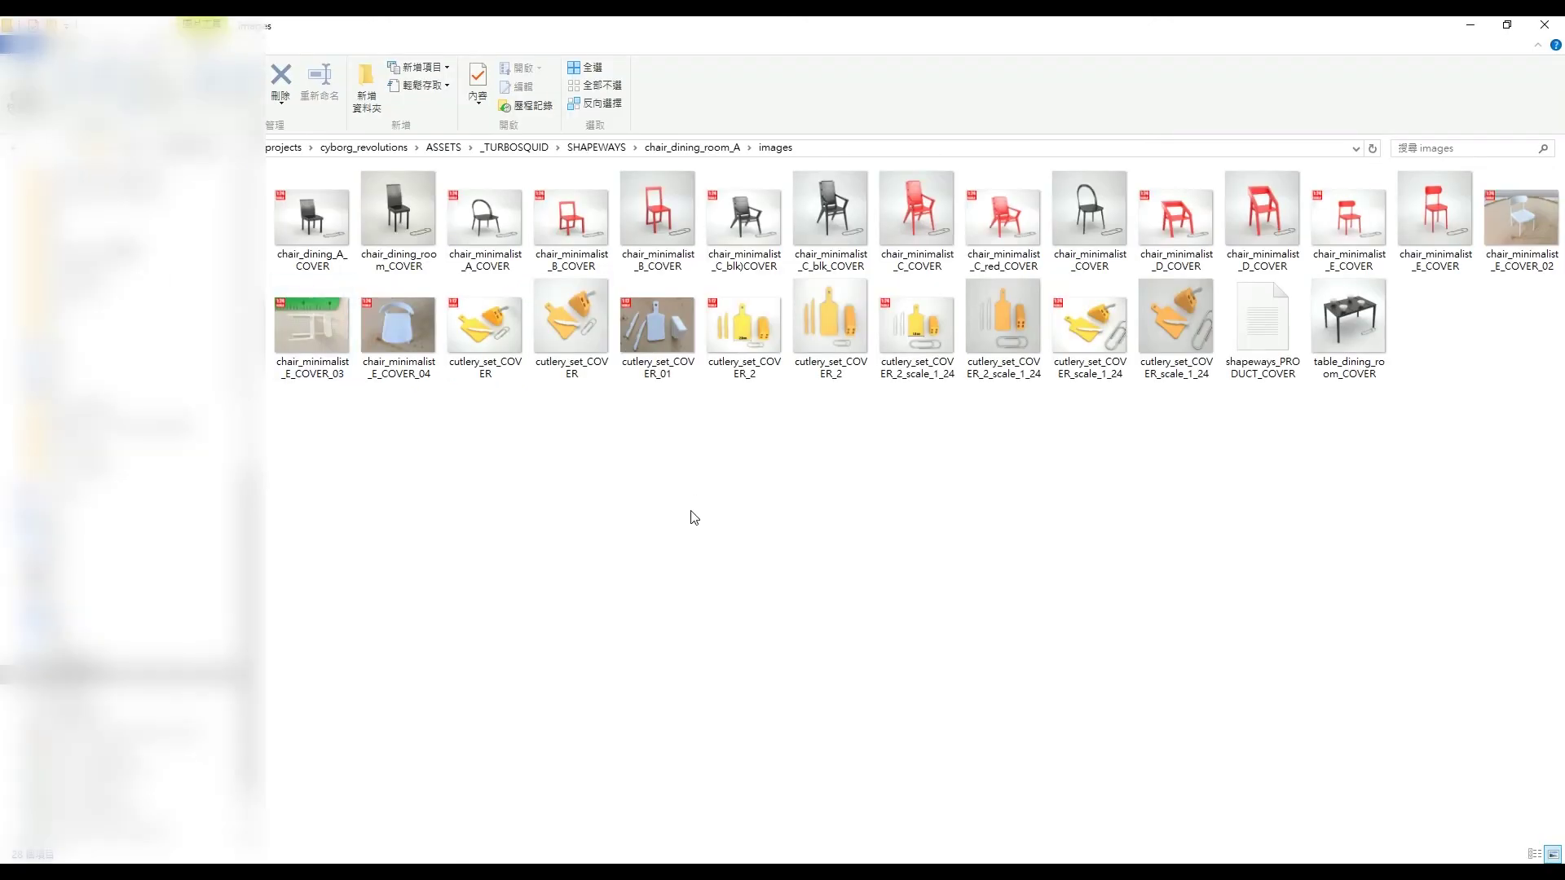
# Step: Preview chair_dining_A_COVER and the next cover render maximized in Photo Viewer, then close it
pyautogui.press('super')
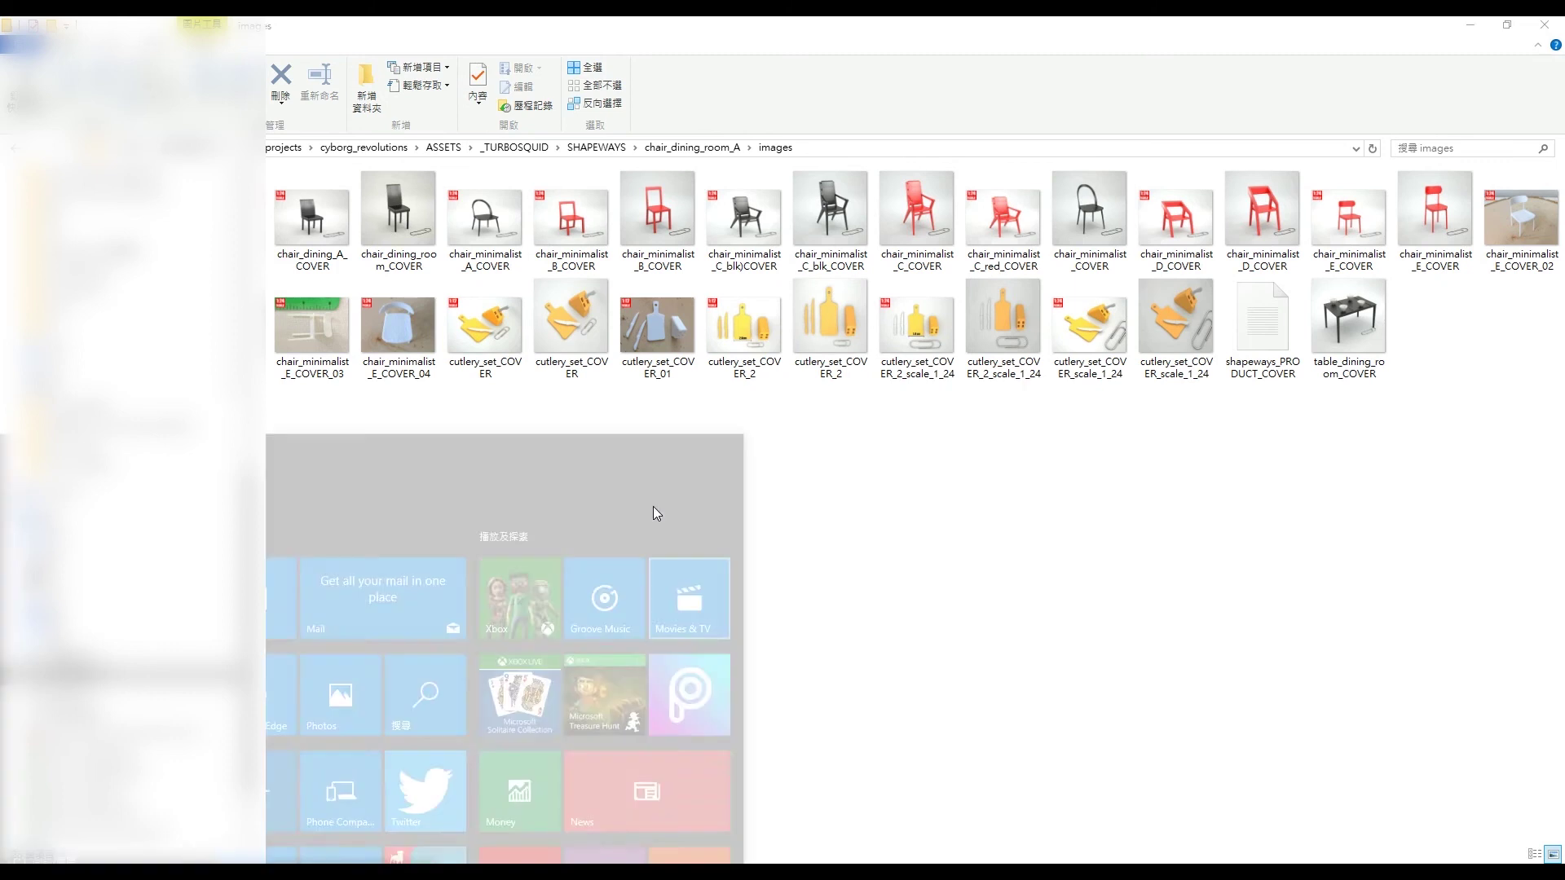
pyautogui.click(341, 239)
pyautogui.doubleClick(341, 239)
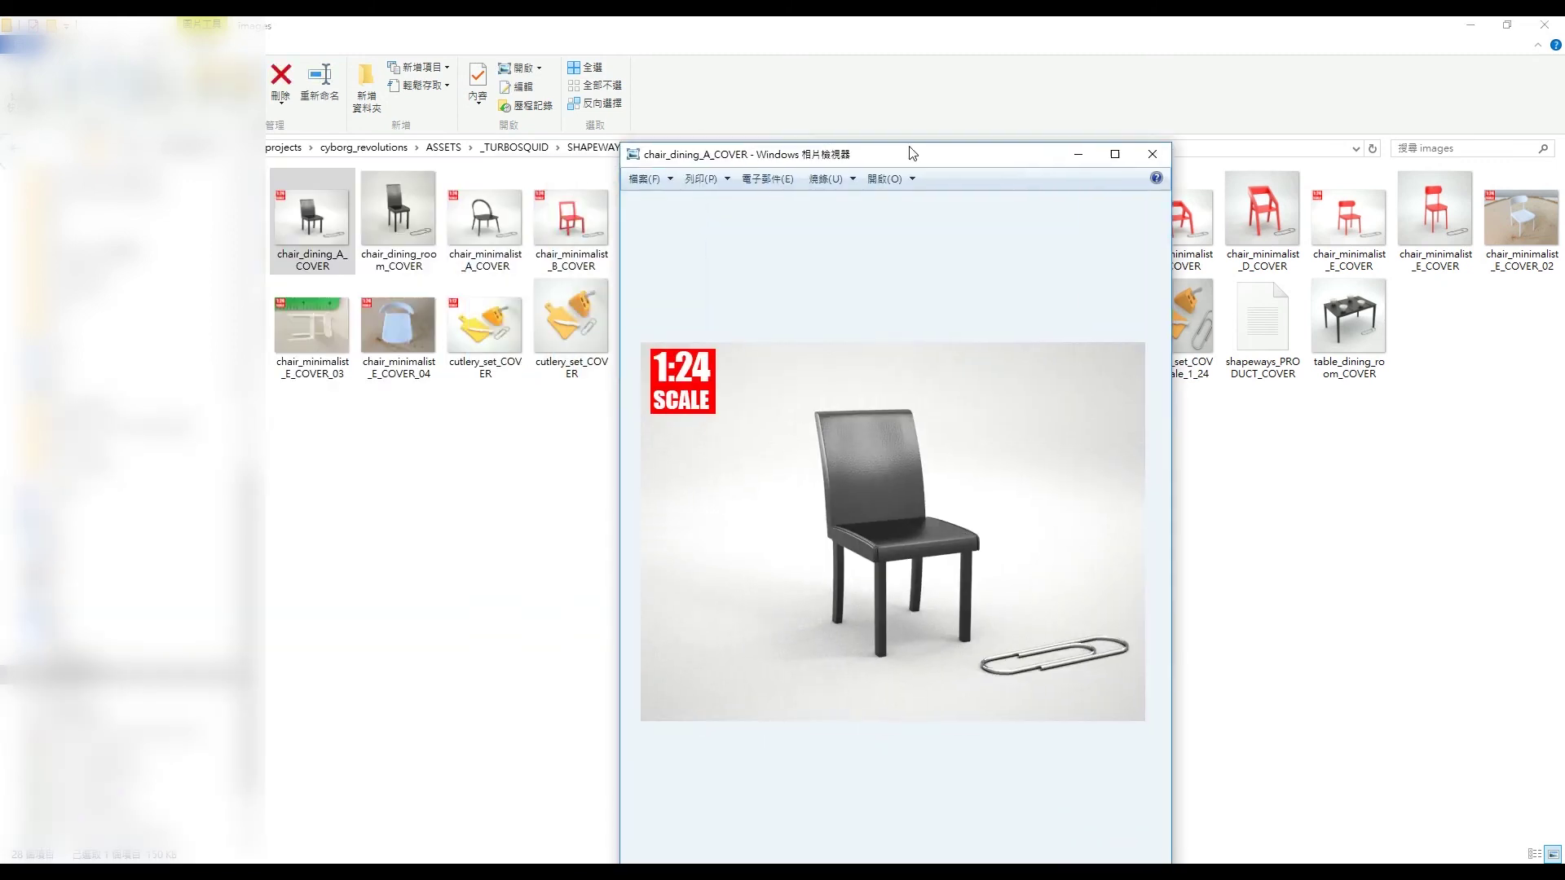
pyautogui.doubleClick(924, 161)
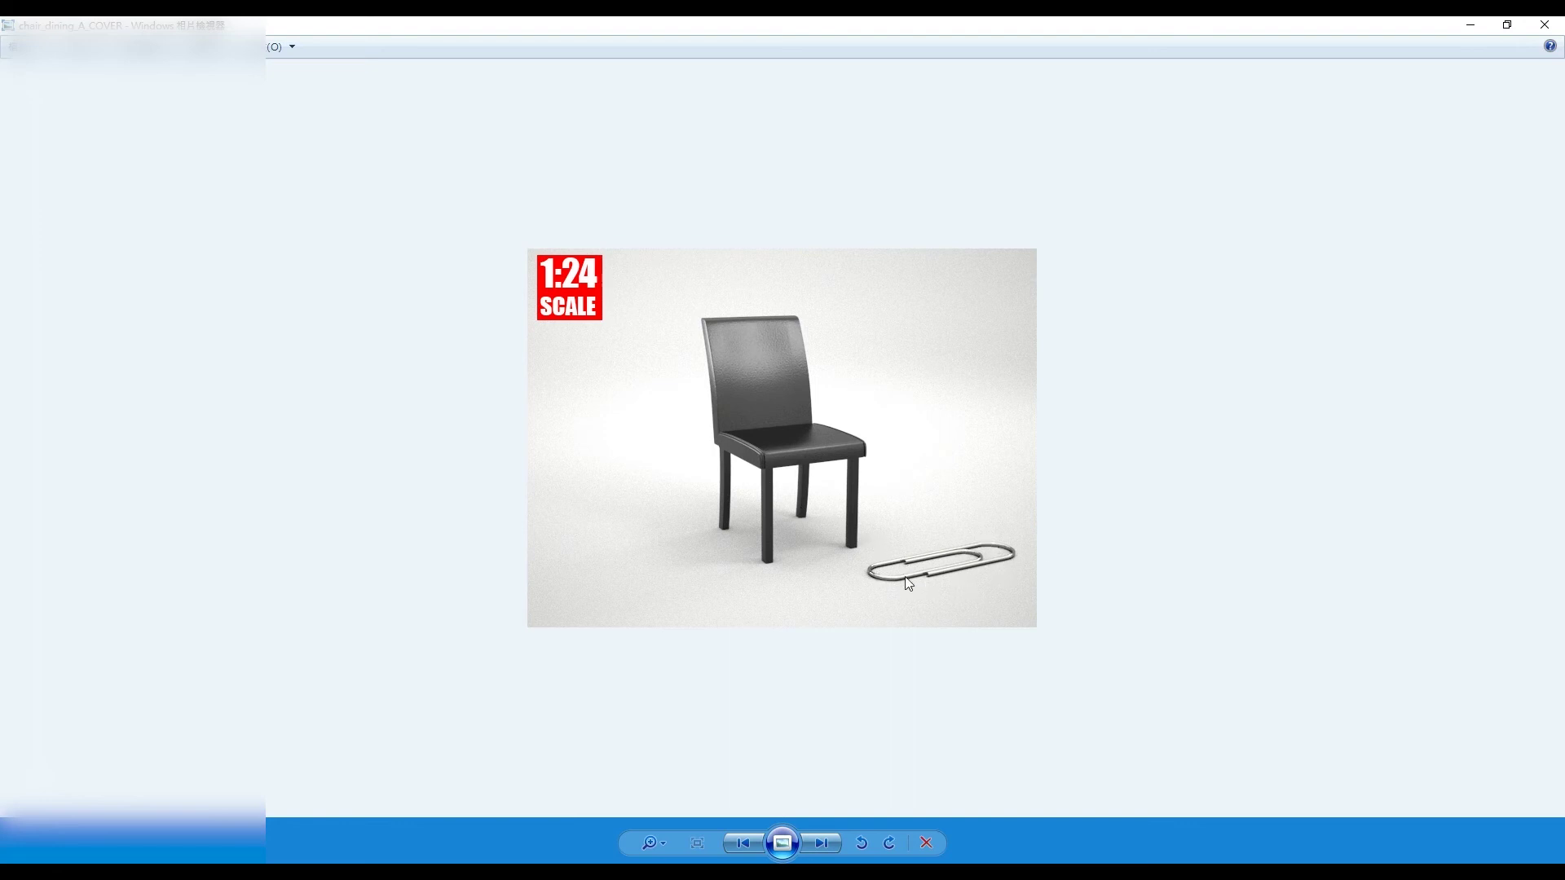
pyautogui.scroll(-2, 952, 580)
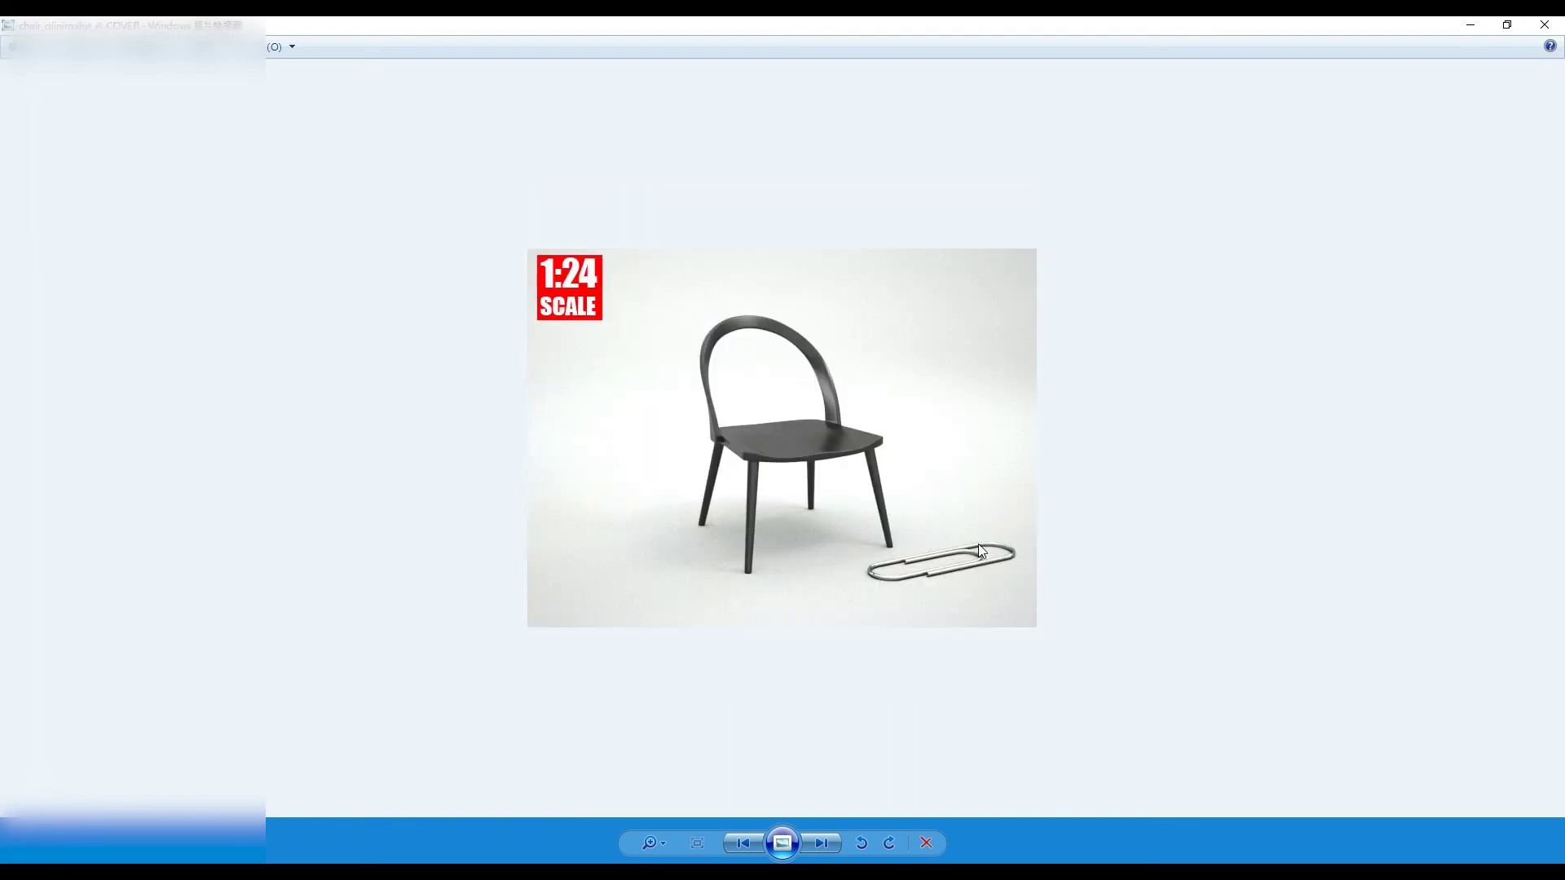
pyautogui.moveTo(901, 22); pyautogui.dragTo(1017, 263)
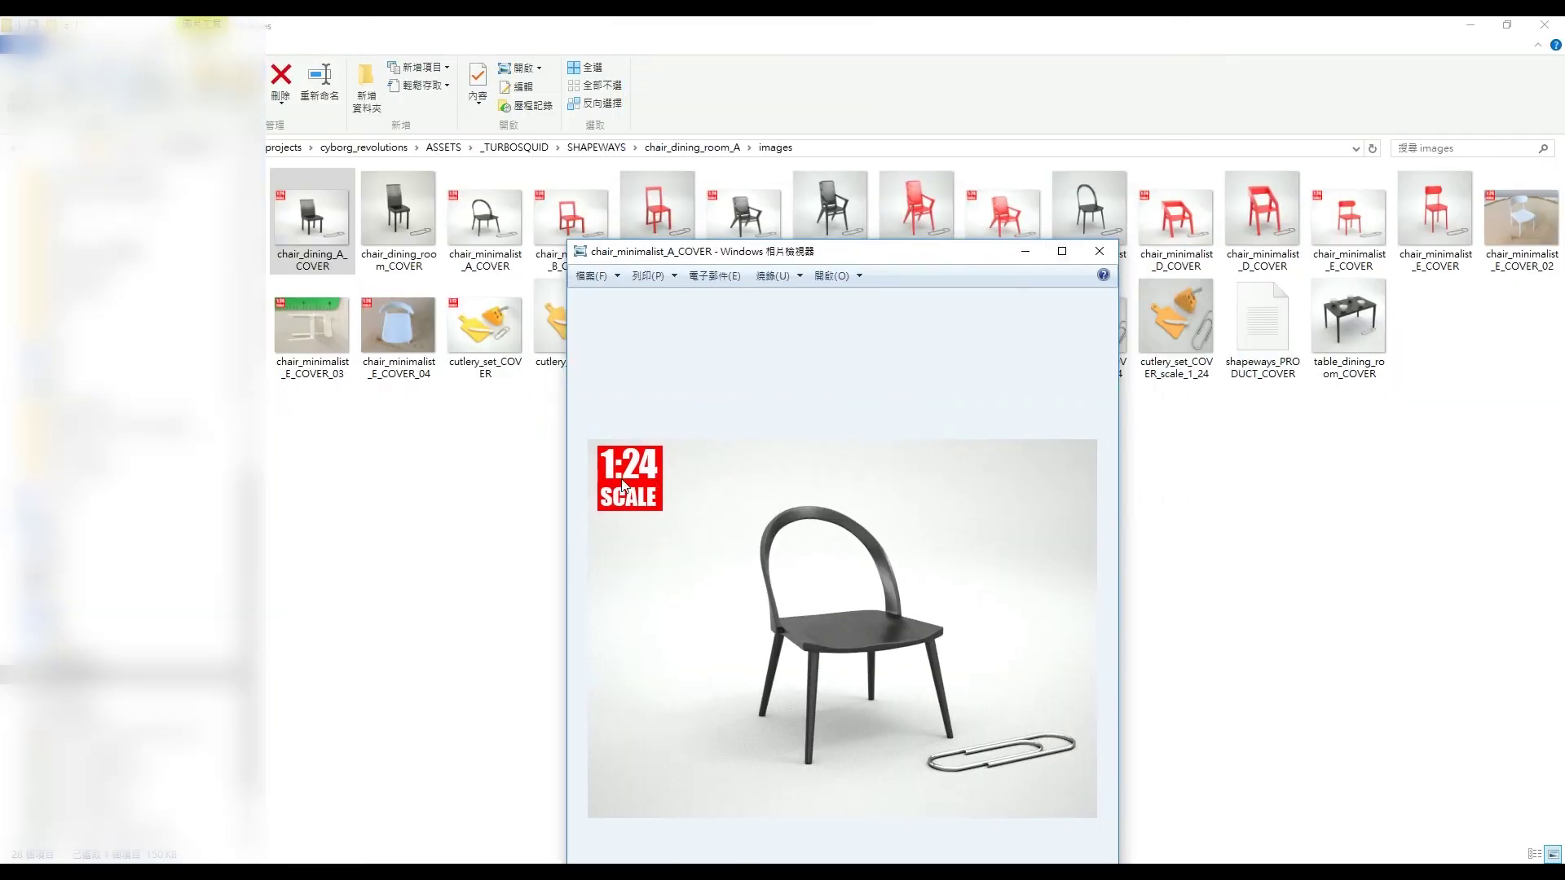
pyautogui.click(1100, 251)
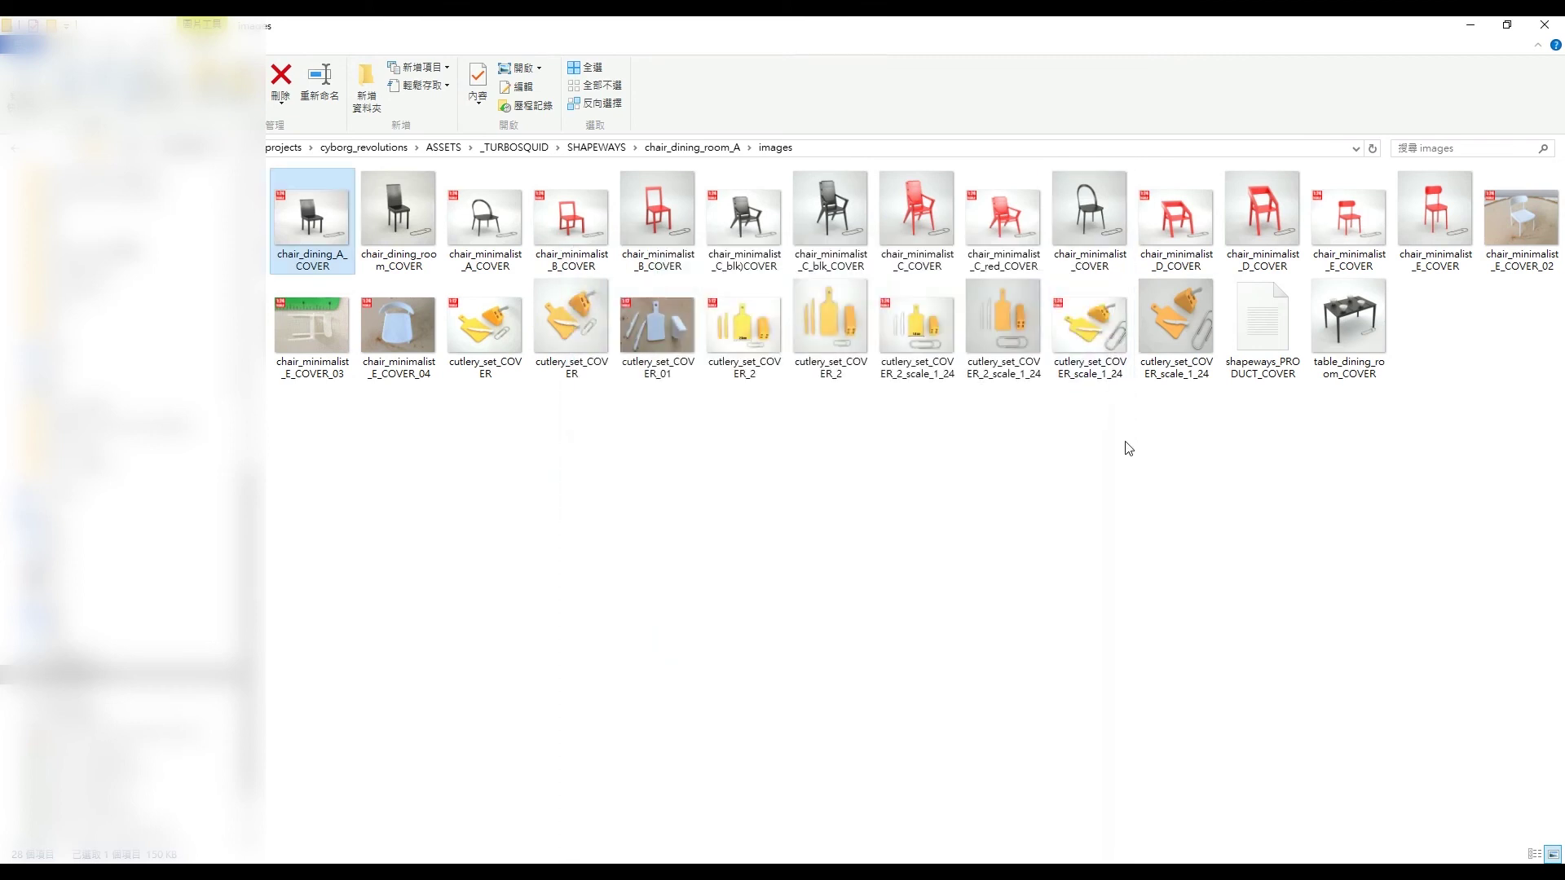
# Step: View cutlery_set_COVER_2 and the 1:12 scale cutlery_set_COVER_01 photos, then close the viewer
pyautogui.doubleClick(737, 357)
pyautogui.moveTo(874, 92); pyautogui.dragTo(944, 36)
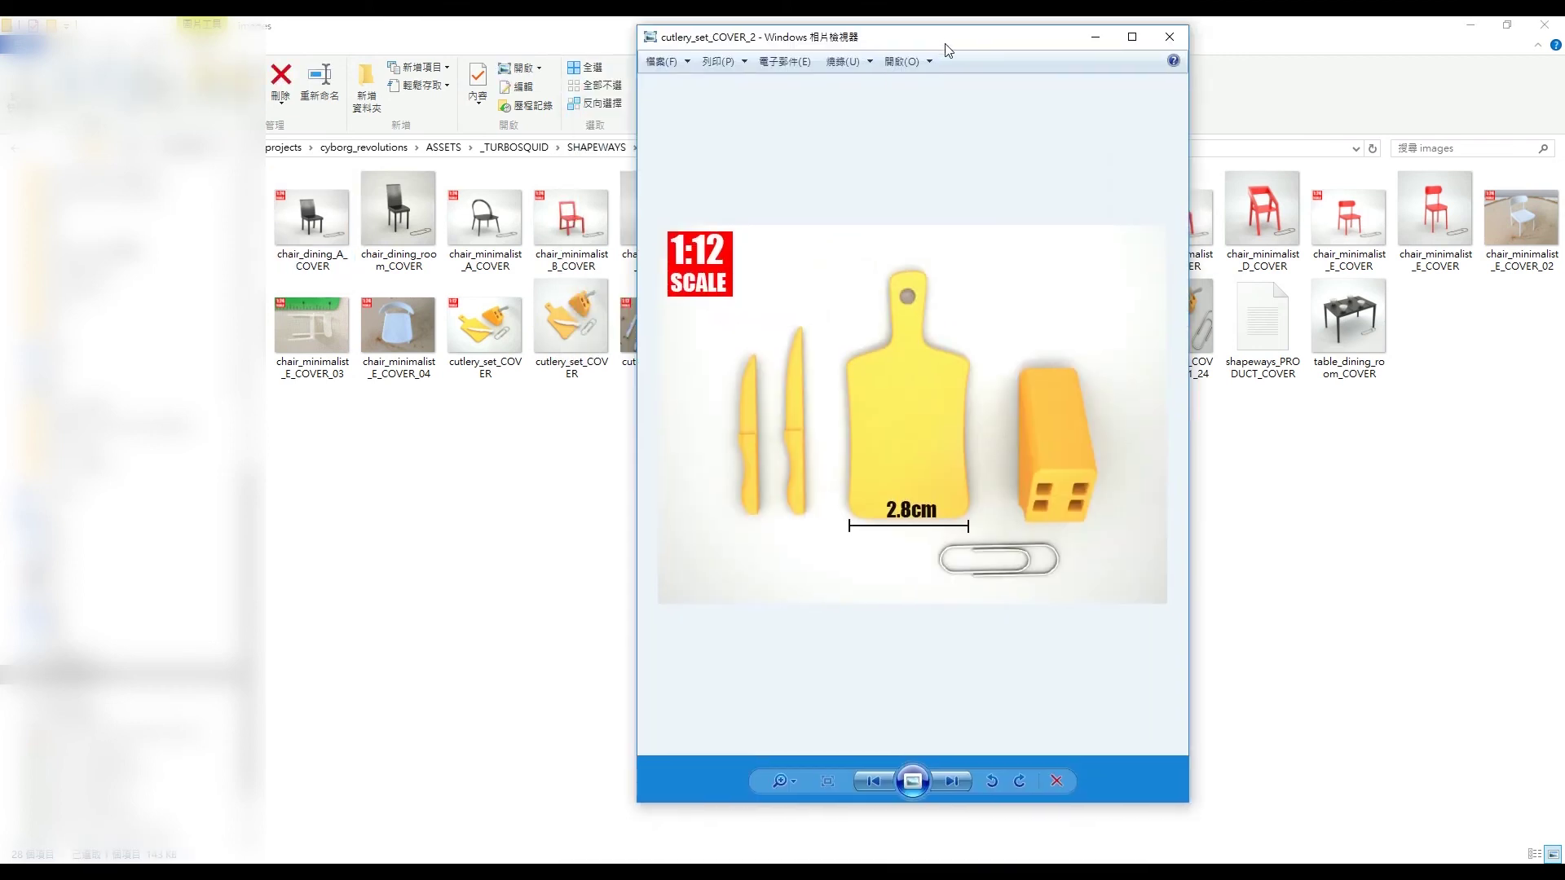
pyautogui.press('Left')
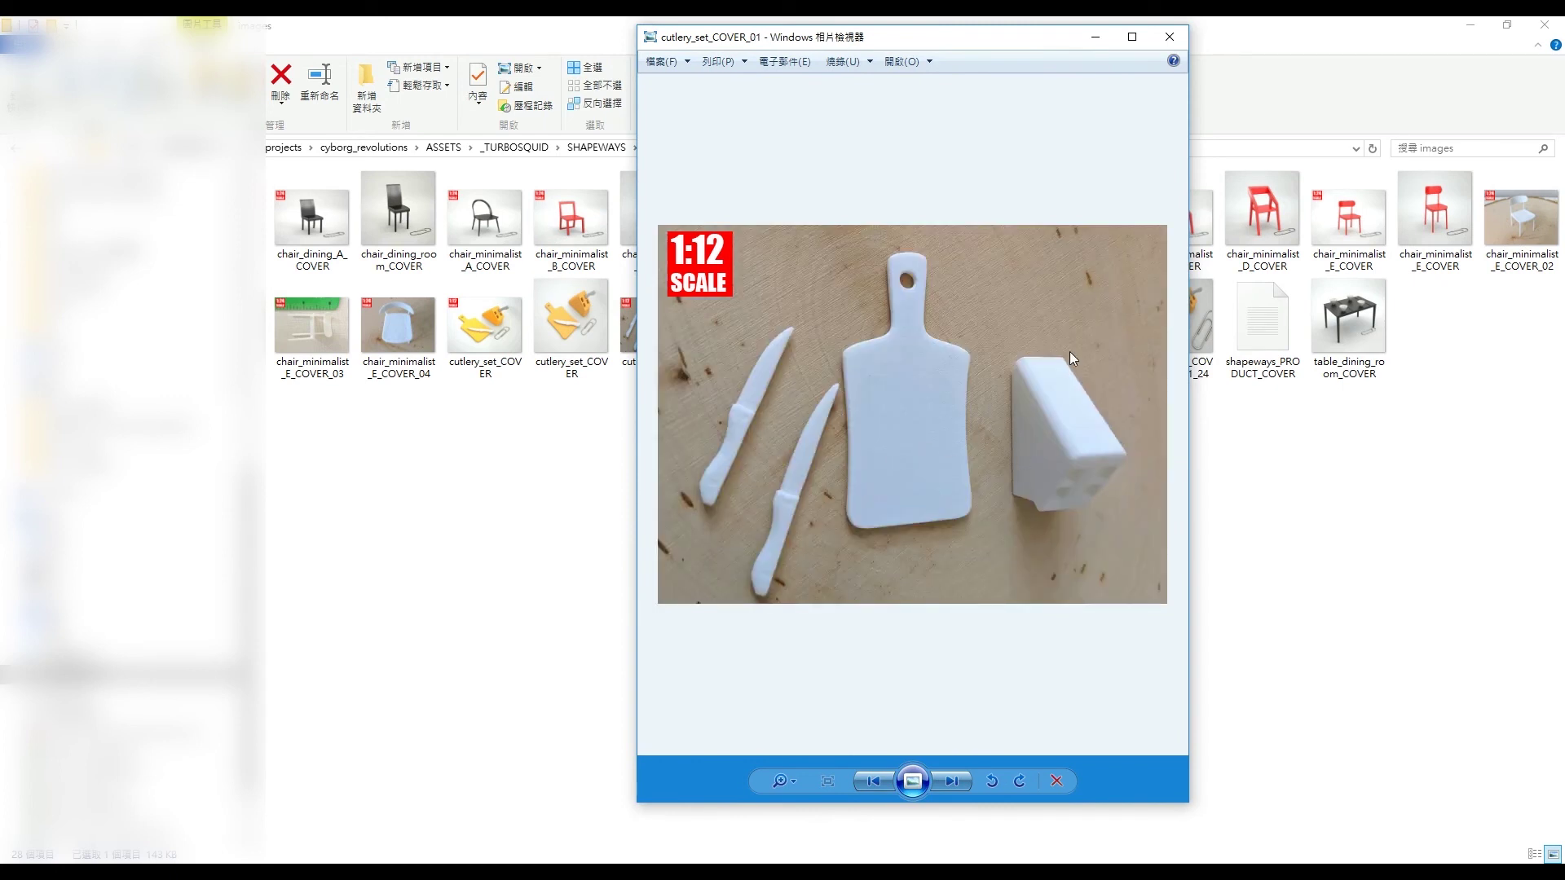
pyautogui.click(1169, 38)
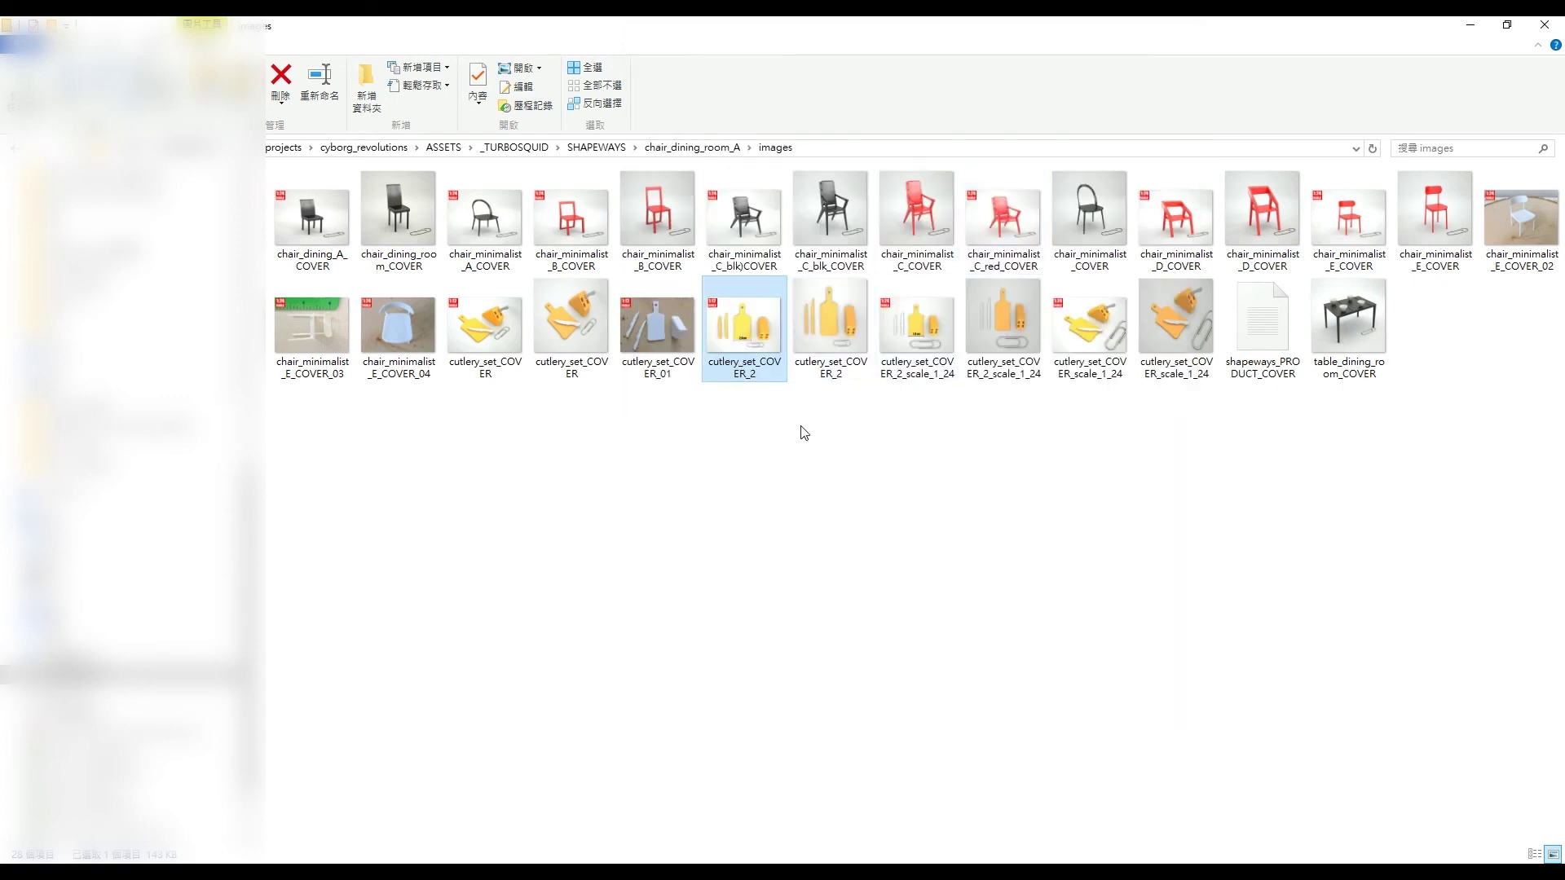
pyautogui.doubleClick(673, 337)
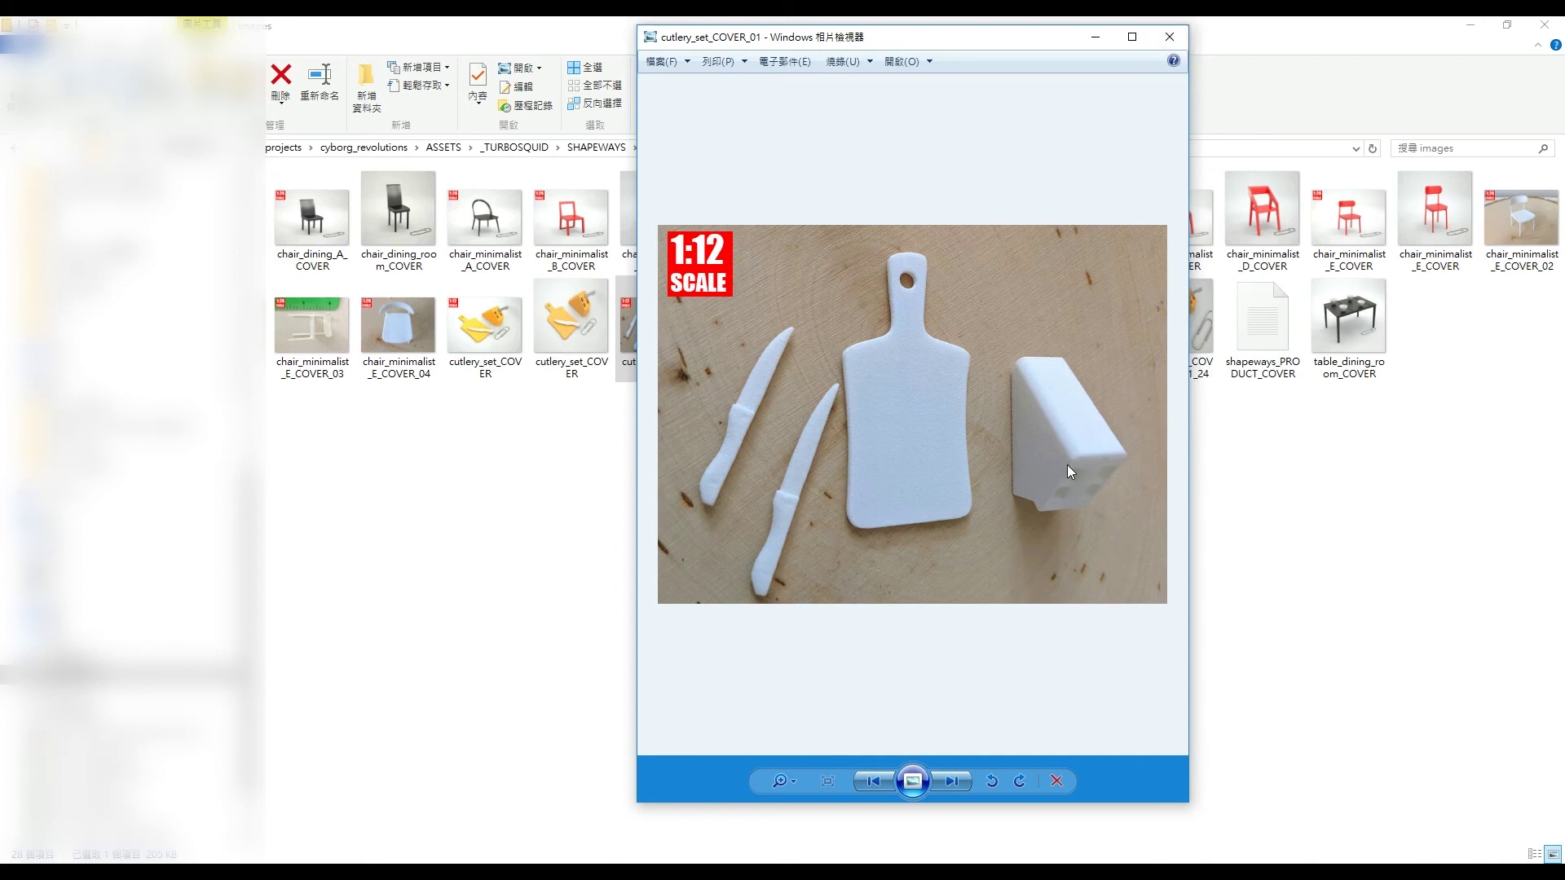
pyautogui.moveTo(1035, 37); pyautogui.dragTo(1138, 113)
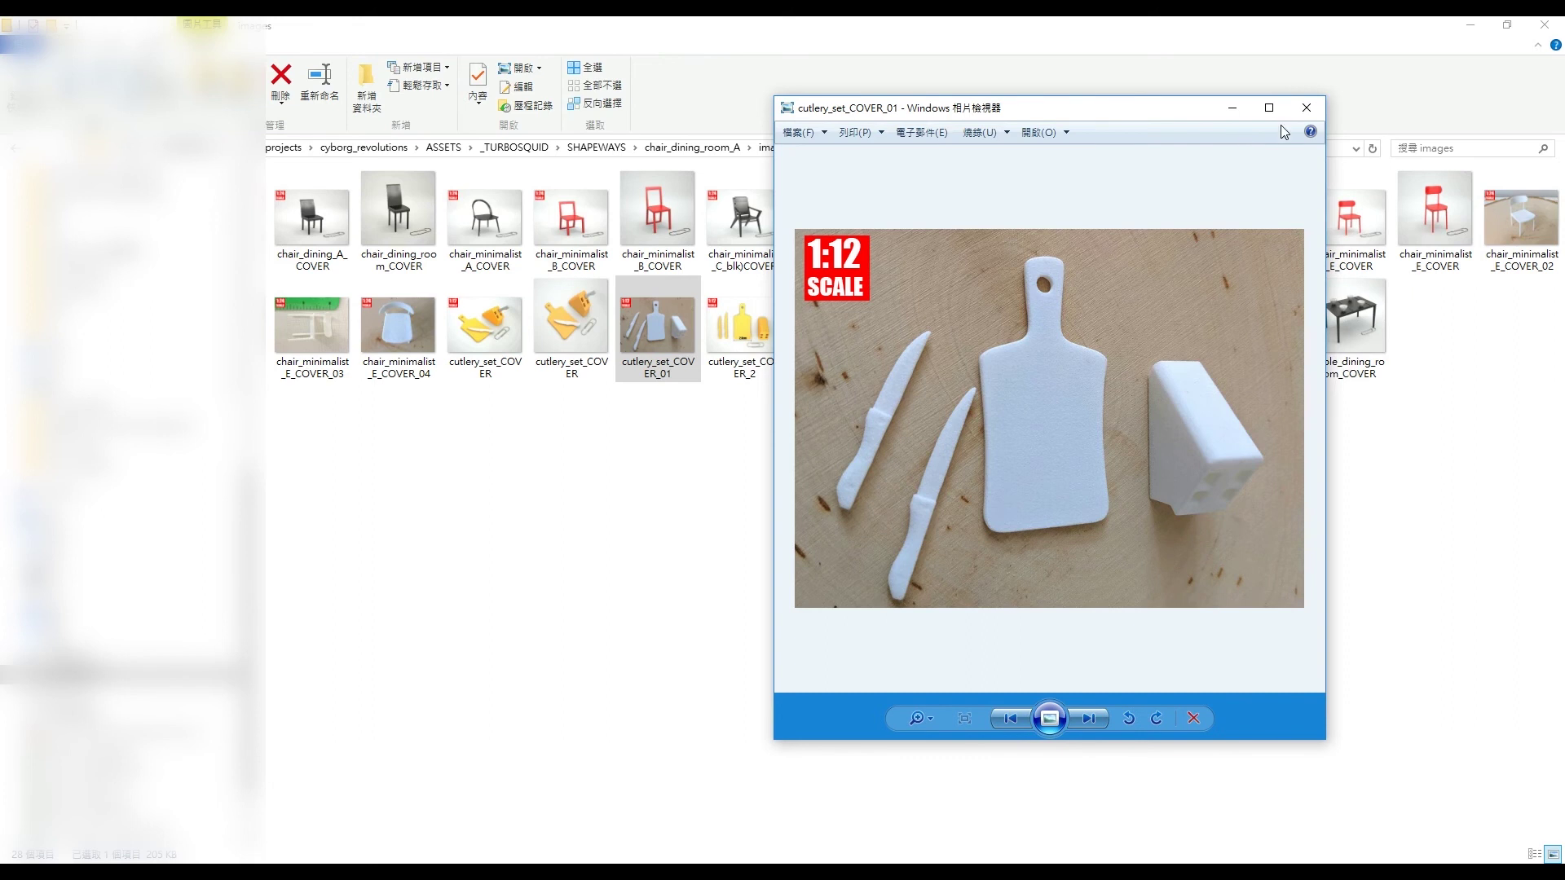
pyautogui.click(1306, 110)
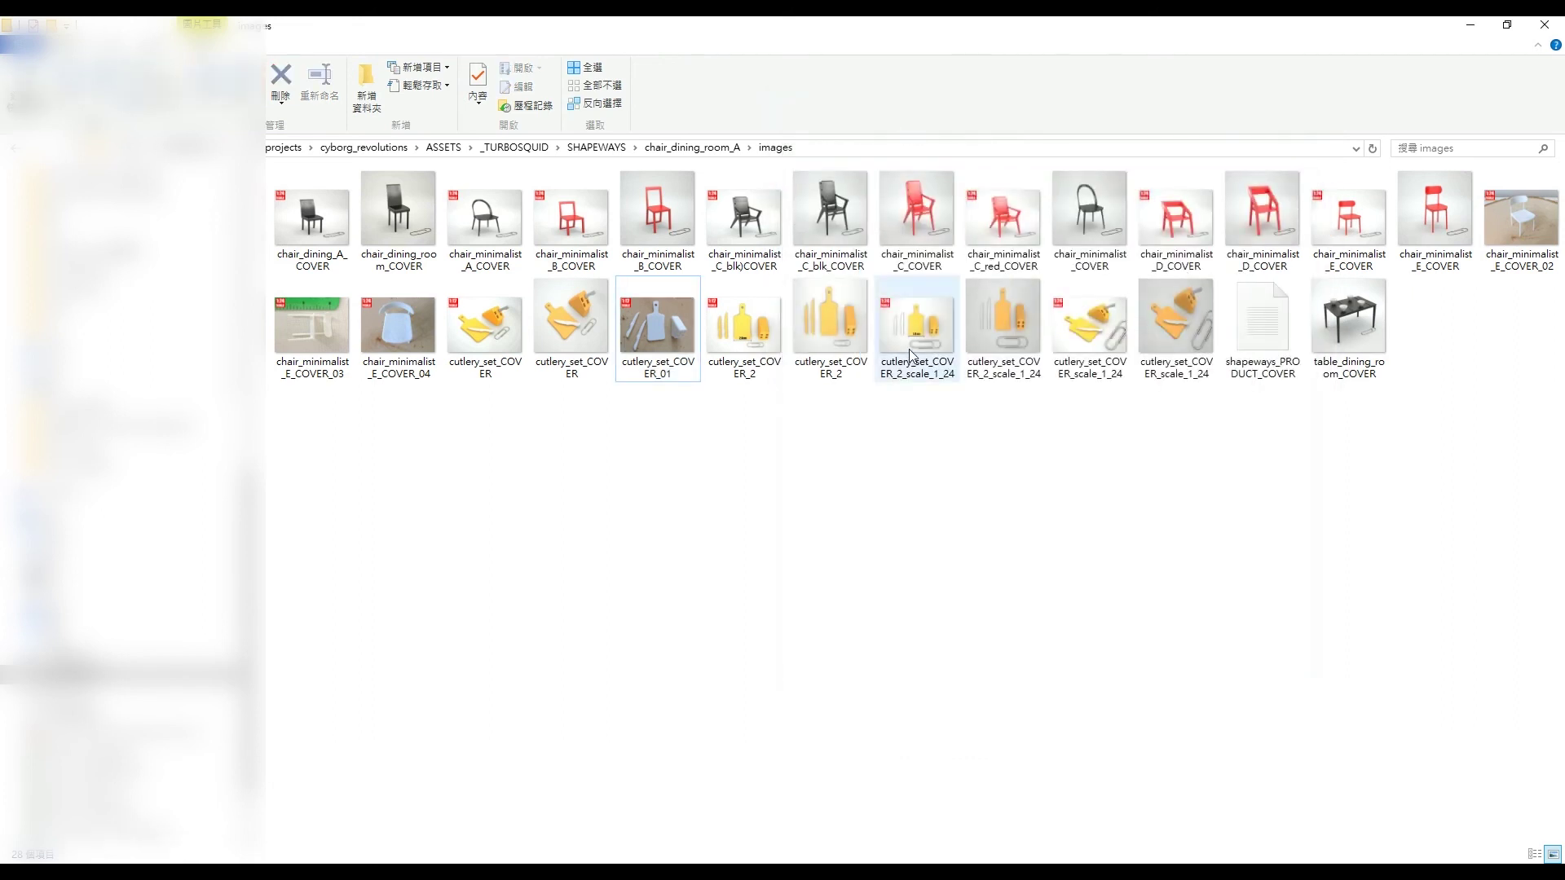
# Step: Maximize the images folder, view the chair_minimalist_C_blk)COVER render, then minimize it
pyautogui.moveTo(660, 23); pyautogui.dragTo(571, 489)
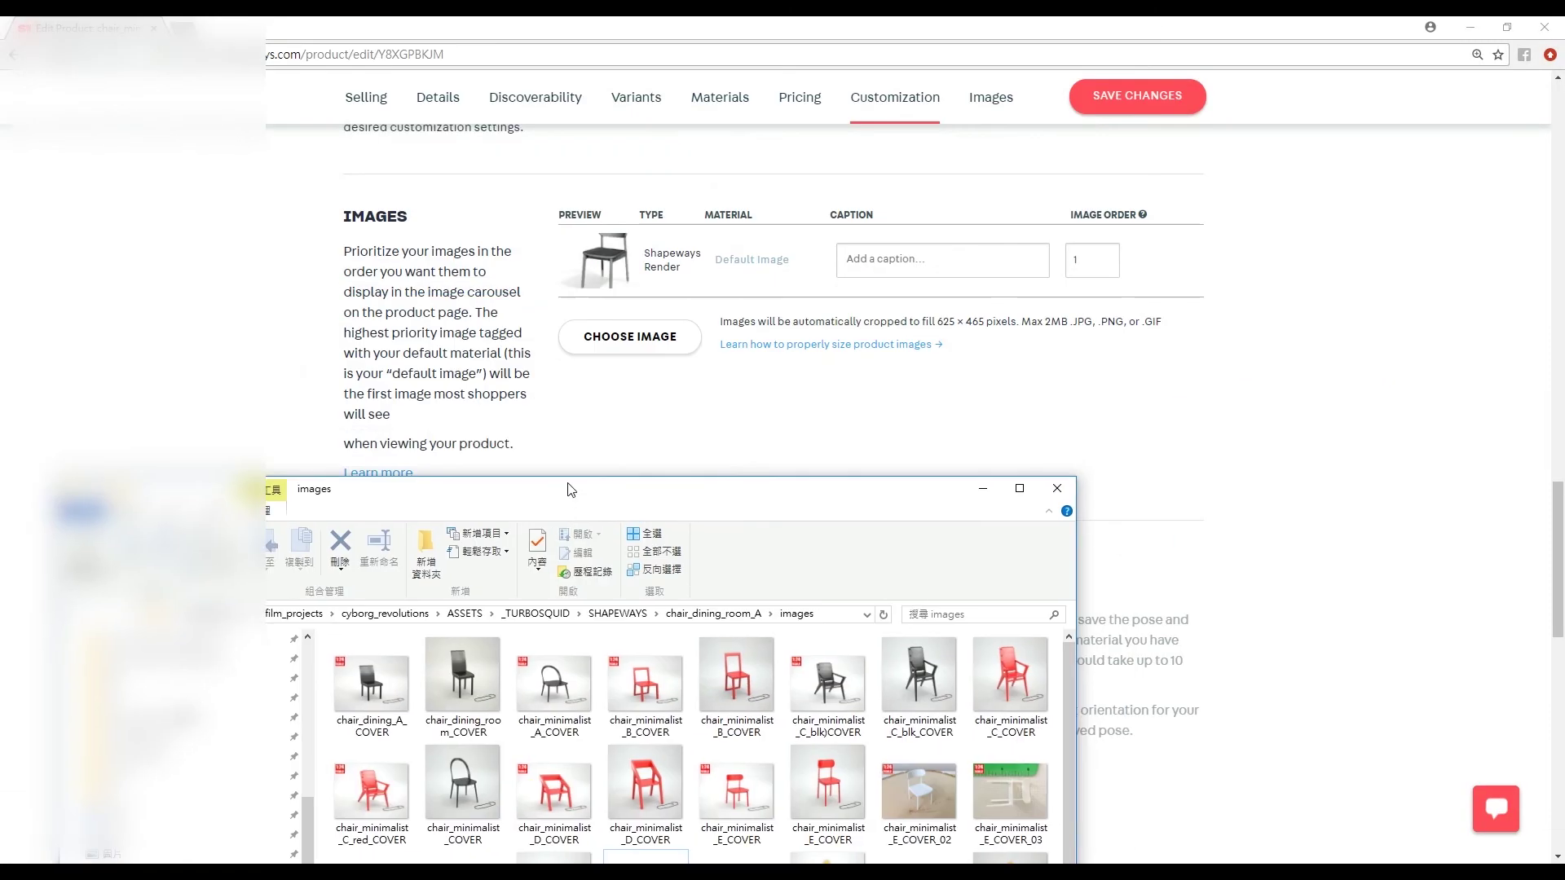
pyautogui.moveTo(937, 503); pyautogui.dragTo(941, 406)
pyautogui.doubleClick(941, 406)
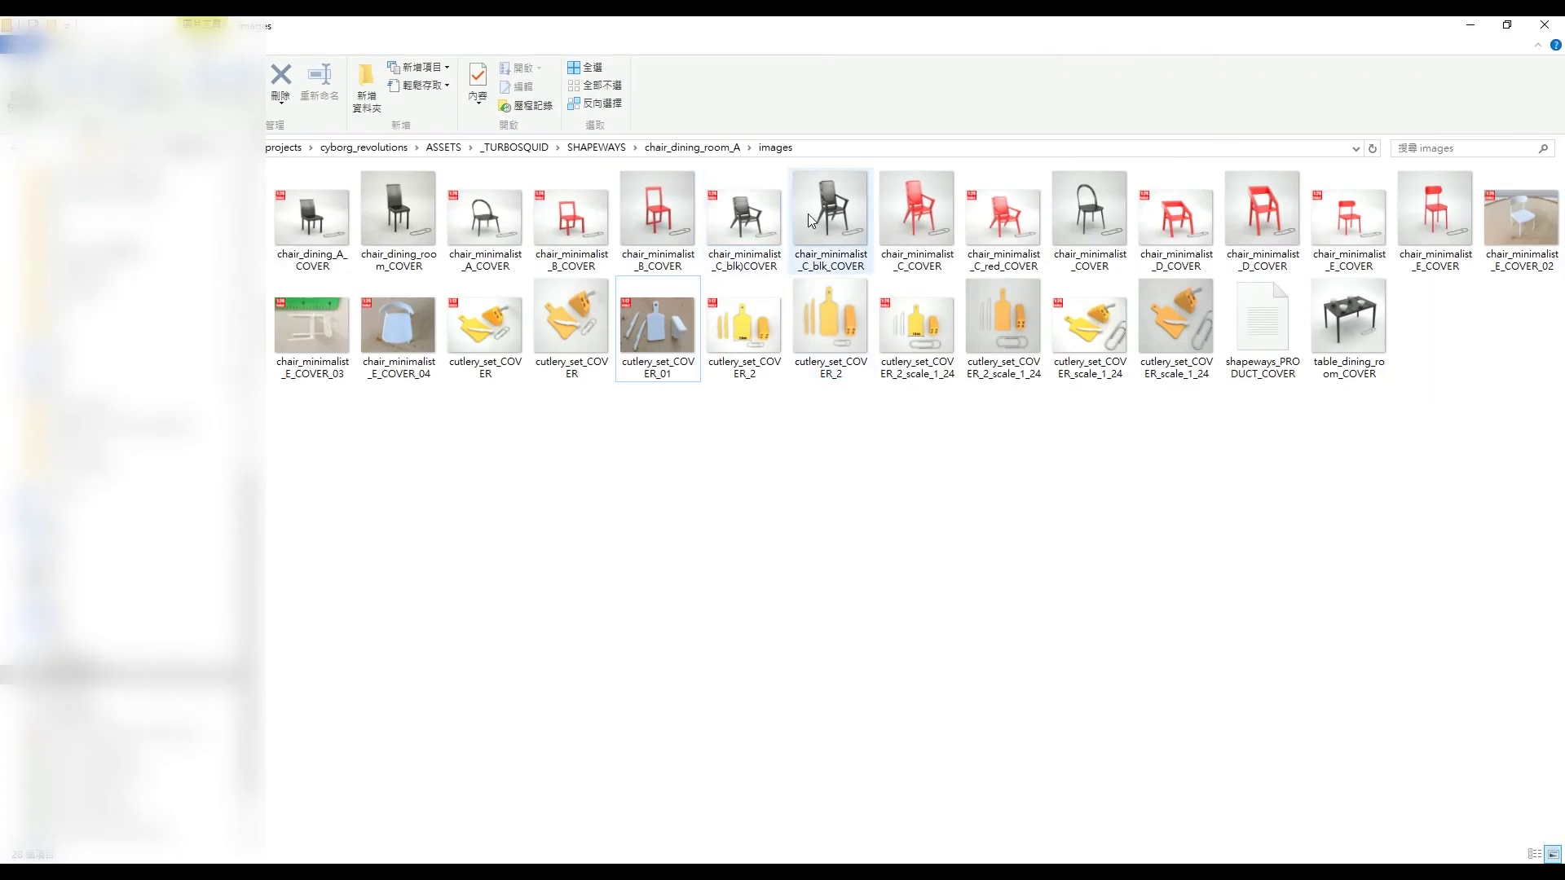
pyautogui.doubleClick(737, 233)
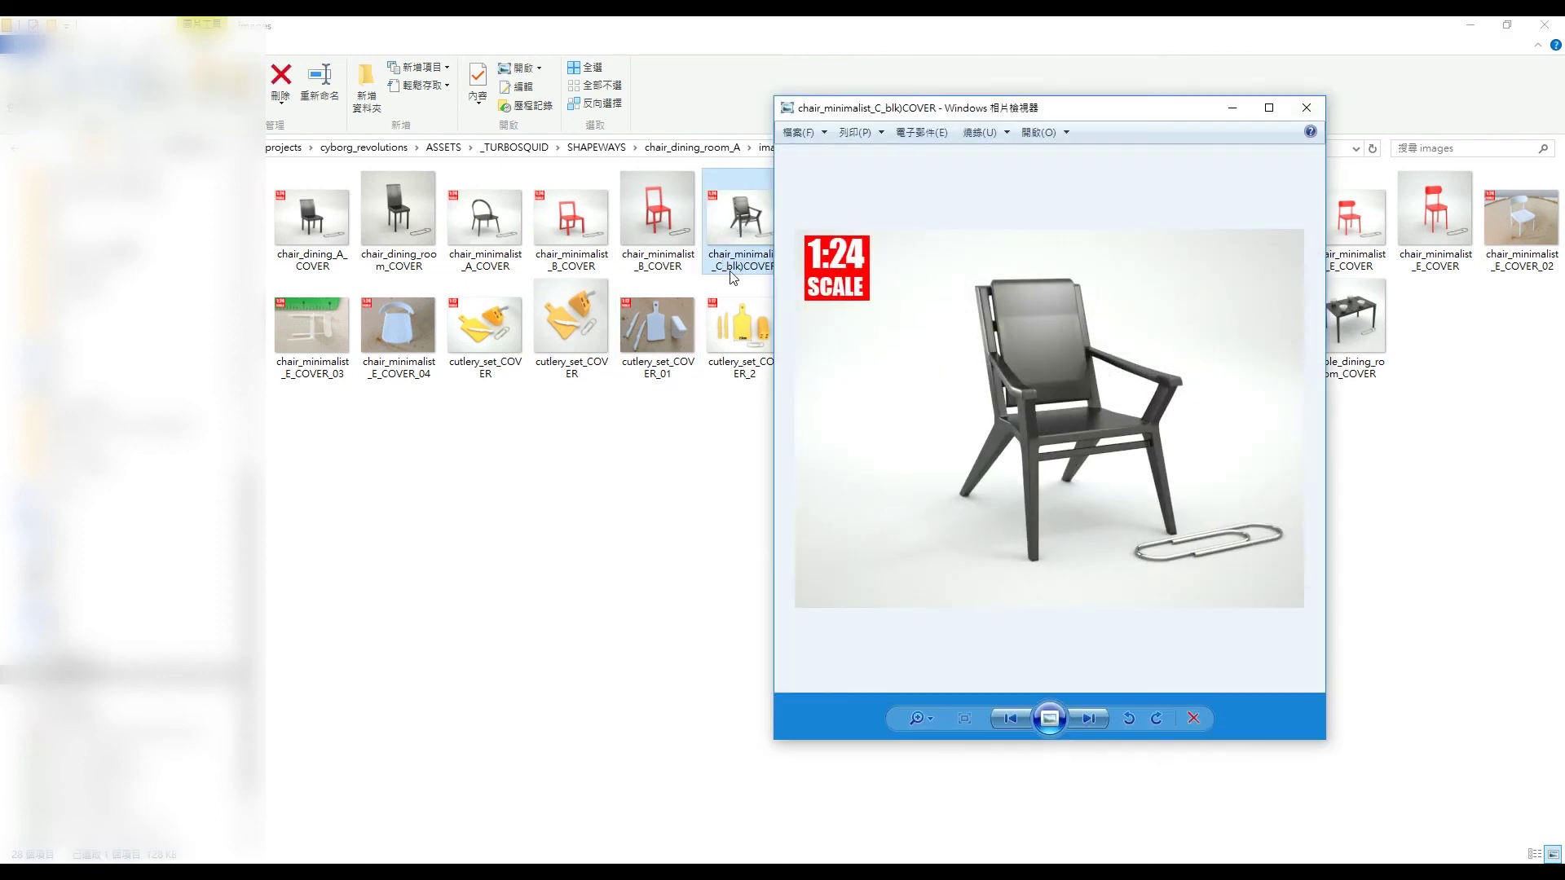
pyautogui.moveTo(984, 112); pyautogui.dragTo(805, 140)
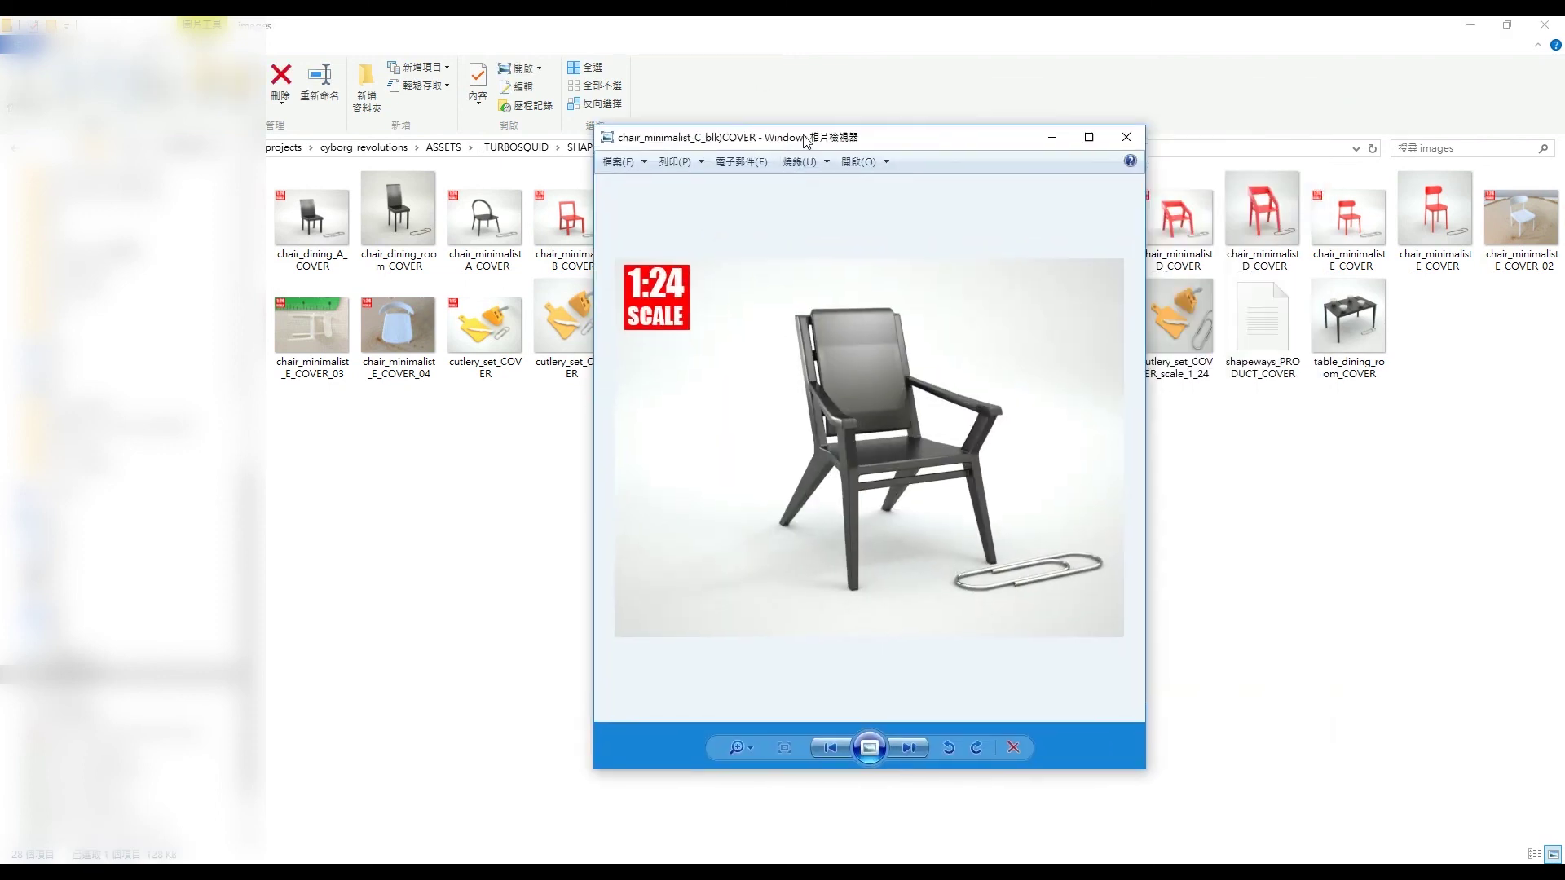
pyautogui.click(1052, 137)
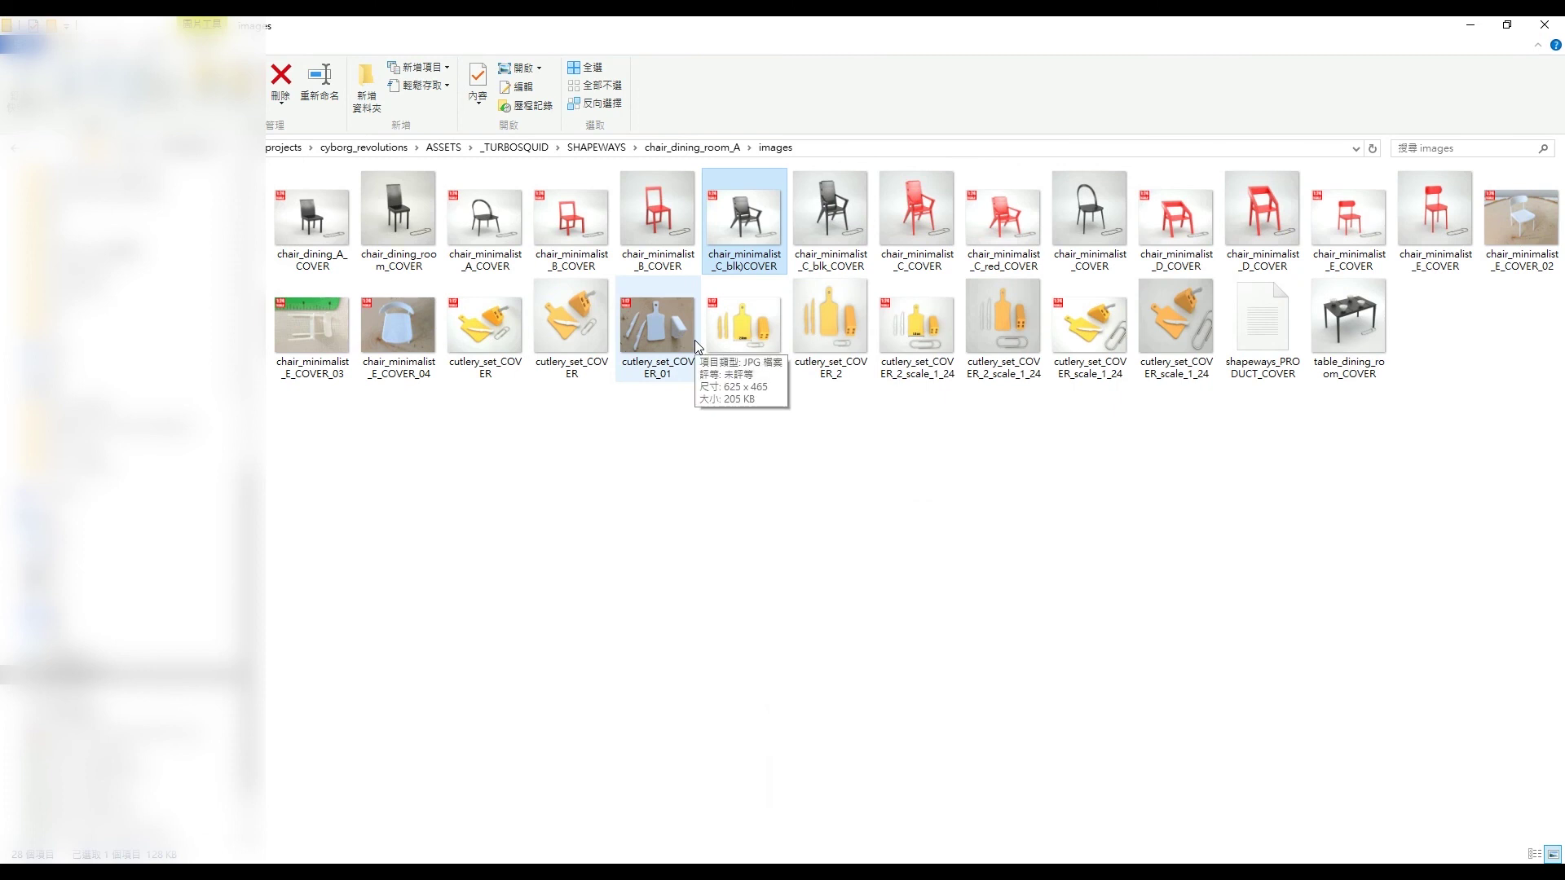
# Step: Open chair_minimalist_E_COVER_04 and place it beside the Shapeways product Images section
pyautogui.doubleClick(399, 326)
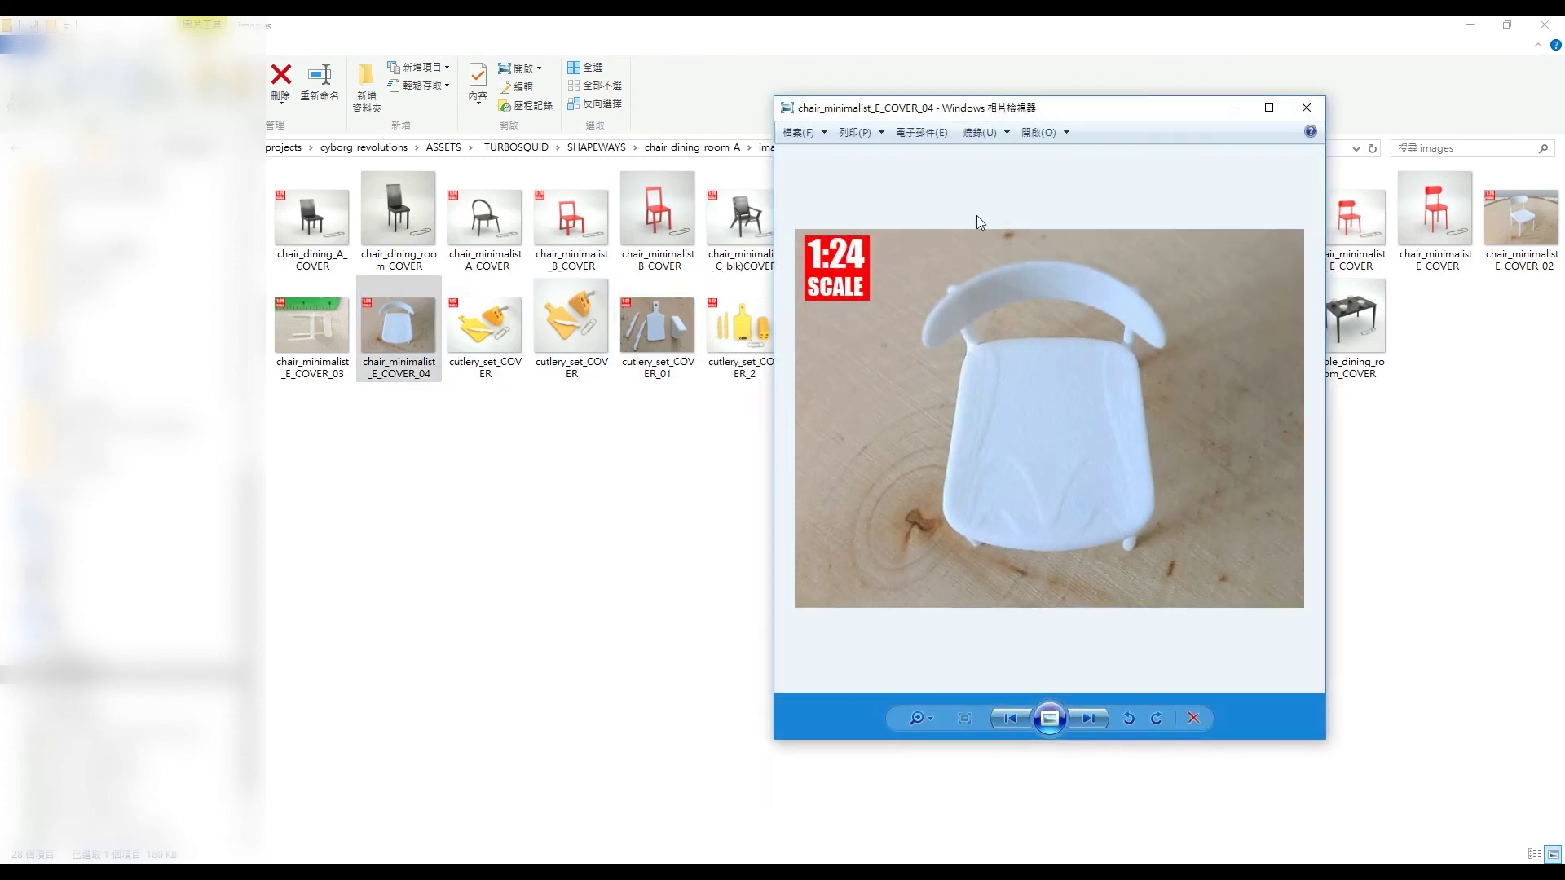
pyautogui.moveTo(999, 111); pyautogui.dragTo(1122, 248)
pyautogui.click(758, 419)
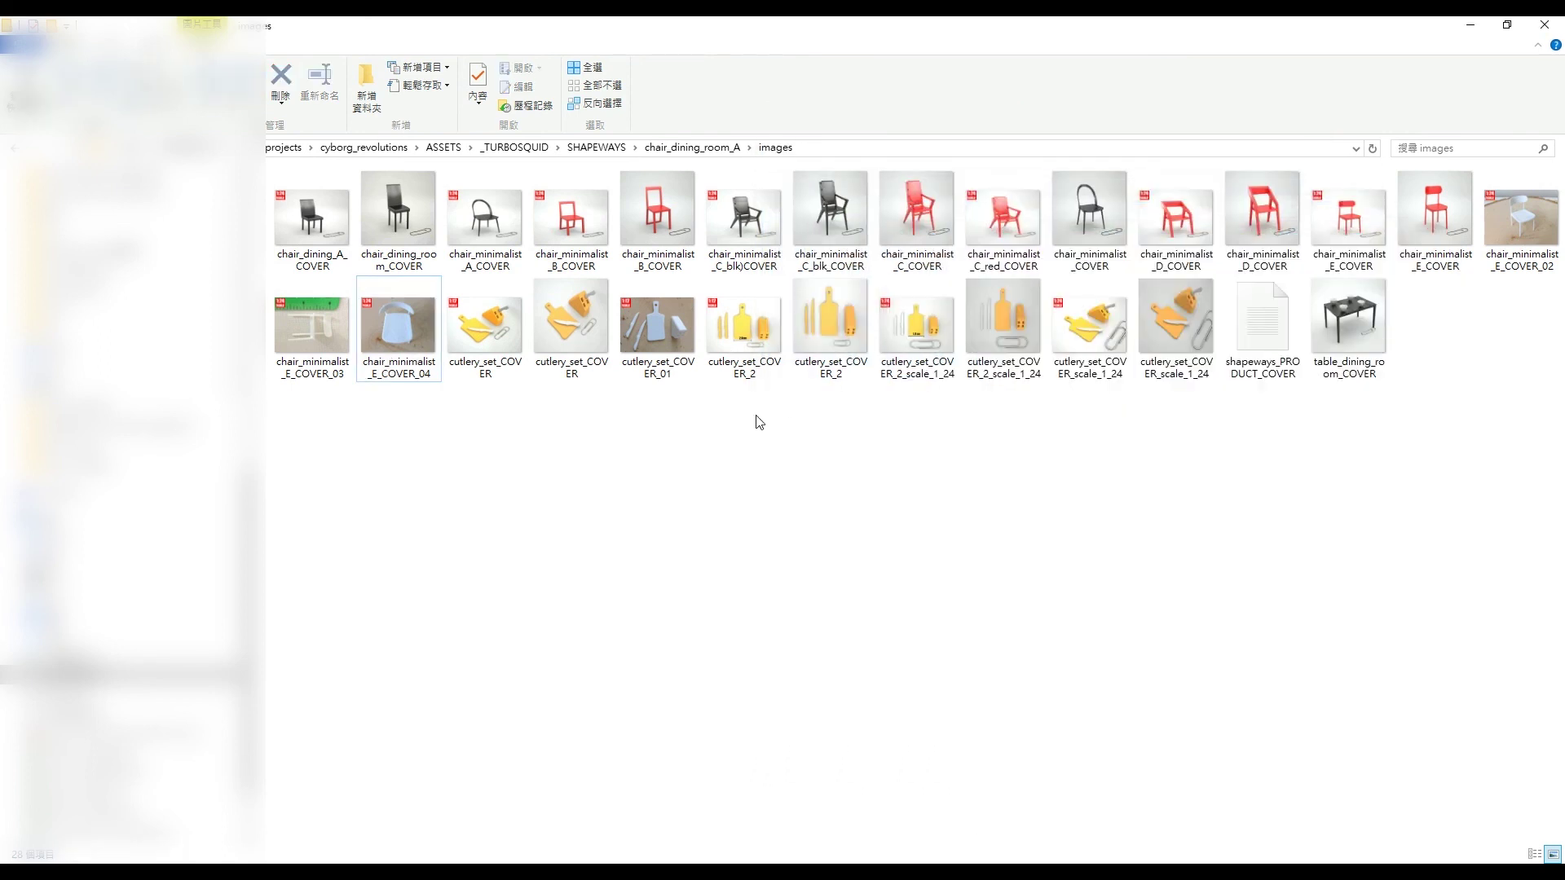
pyautogui.doubleClick(755, 23)
pyautogui.click(1118, 450)
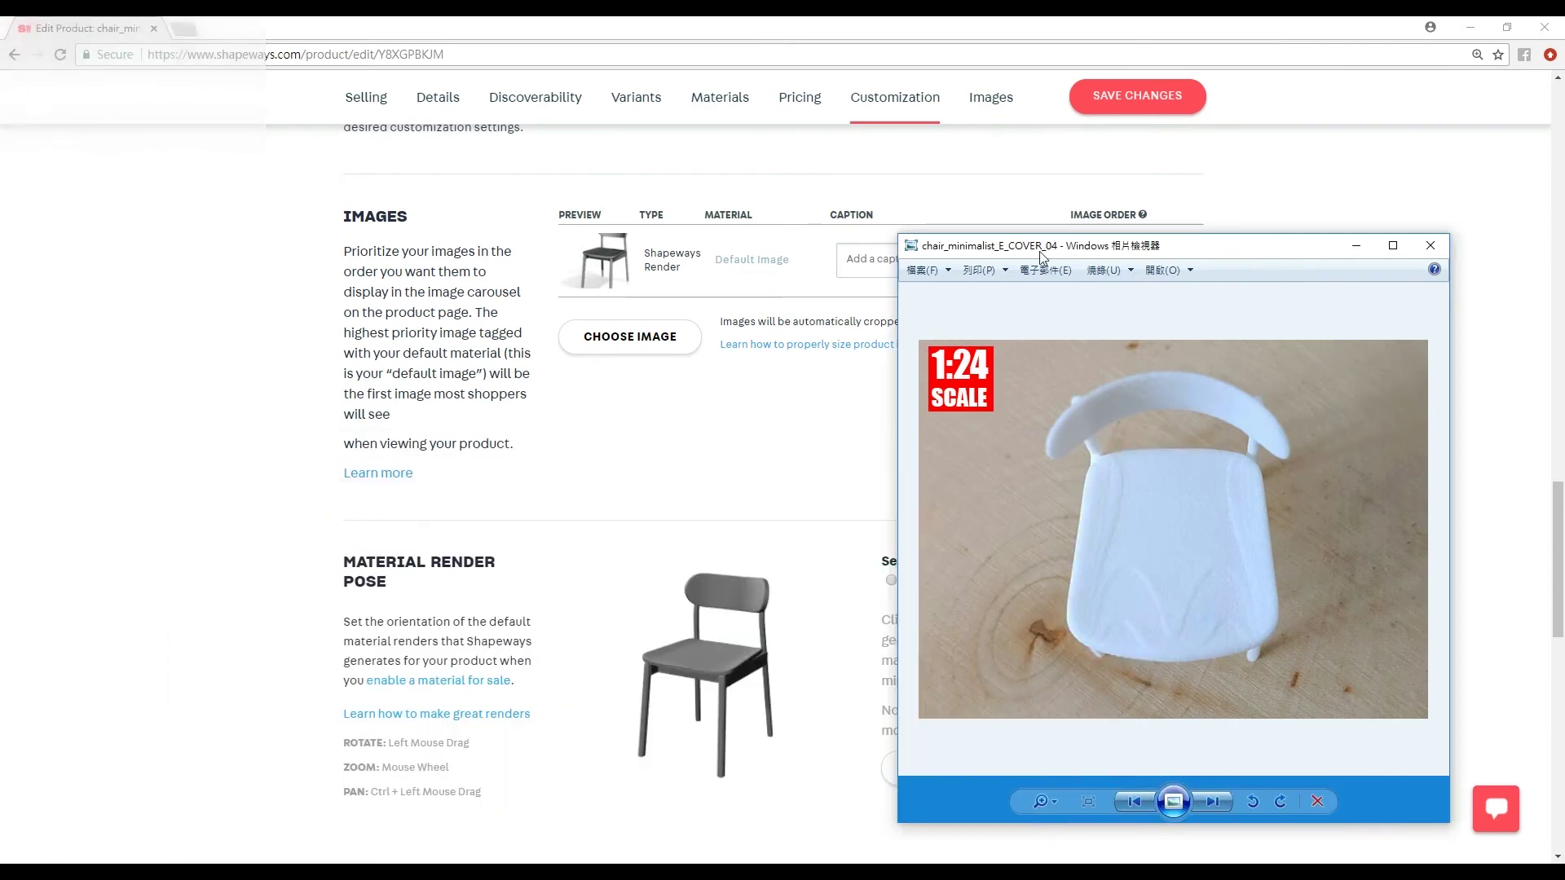
pyautogui.moveTo(1040, 255); pyautogui.dragTo(698, 214)
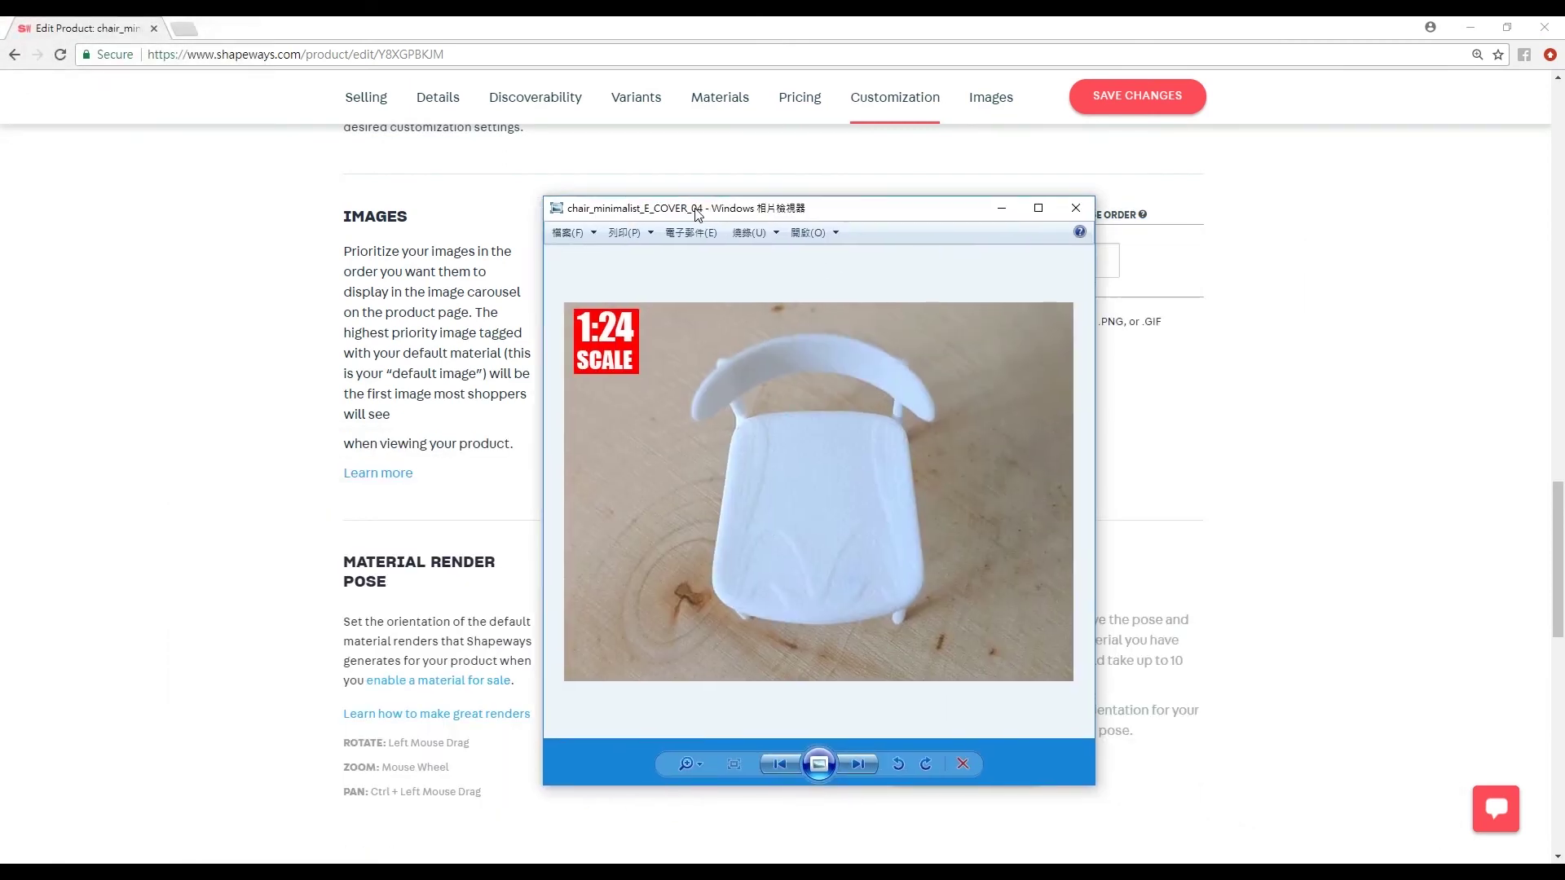
pyautogui.moveTo(698, 214); pyautogui.dragTo(1049, 183)
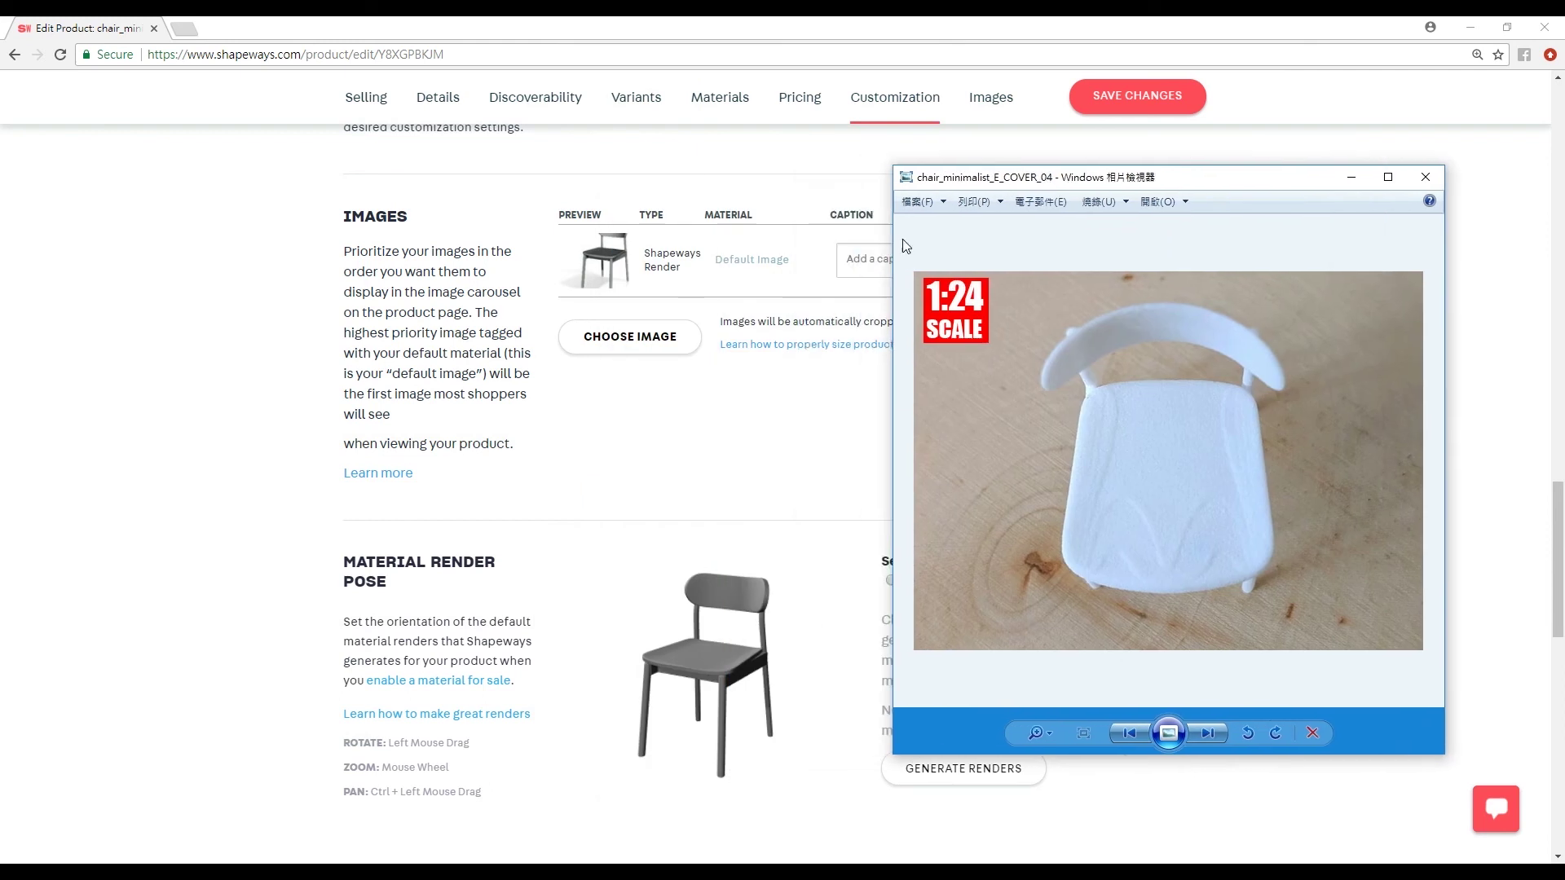
pyautogui.click(461, 349)
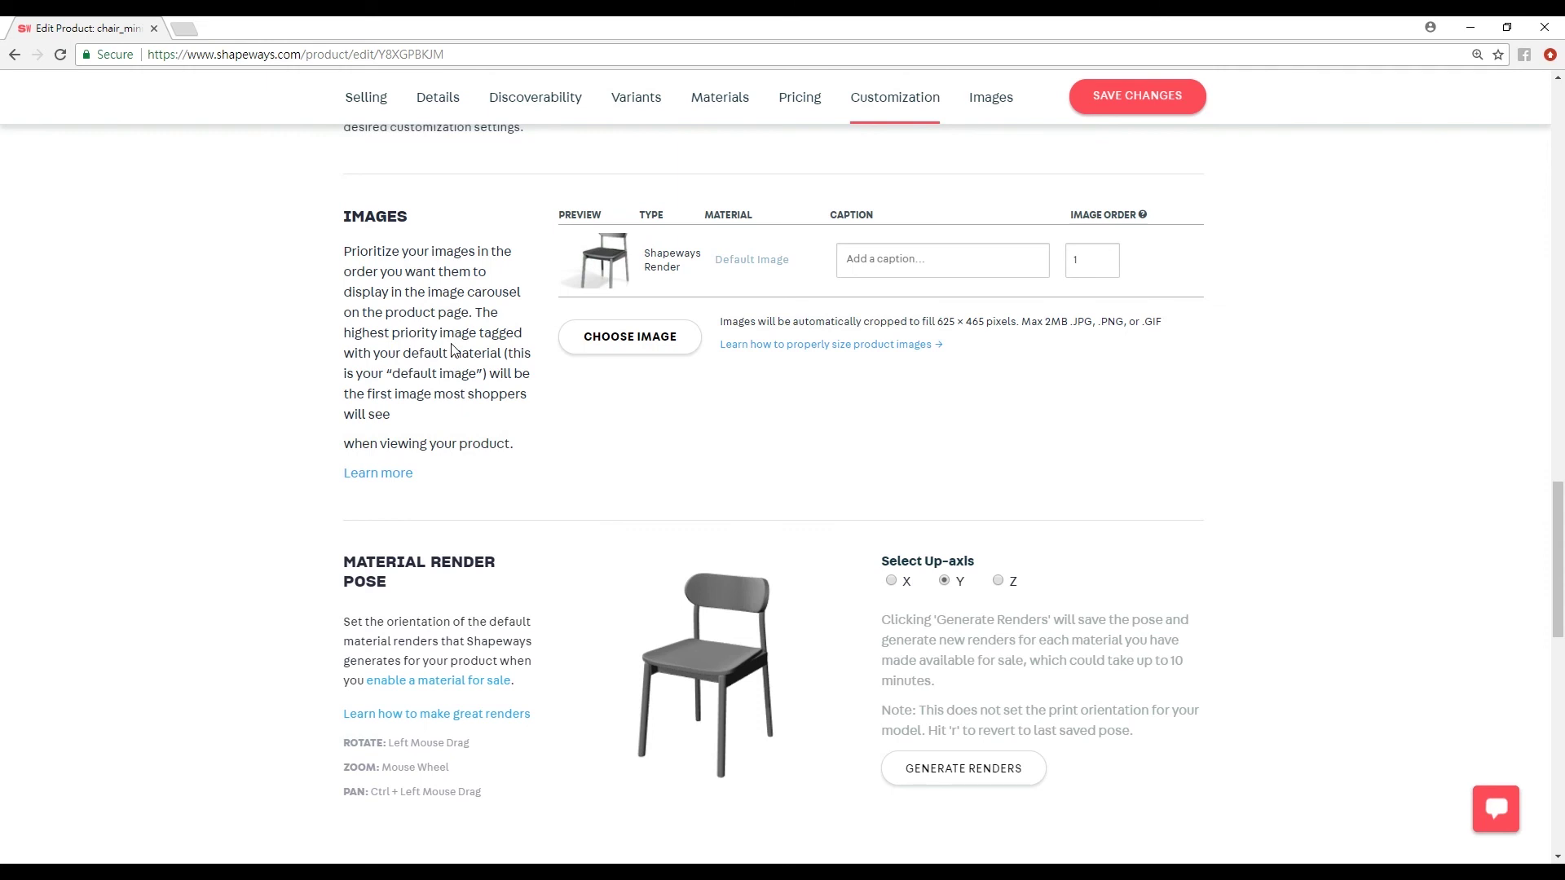
pyautogui.scroll(-3, 437, 352)
pyautogui.scroll(3, 434, 360)
pyautogui.scroll(-1, 448, 457)
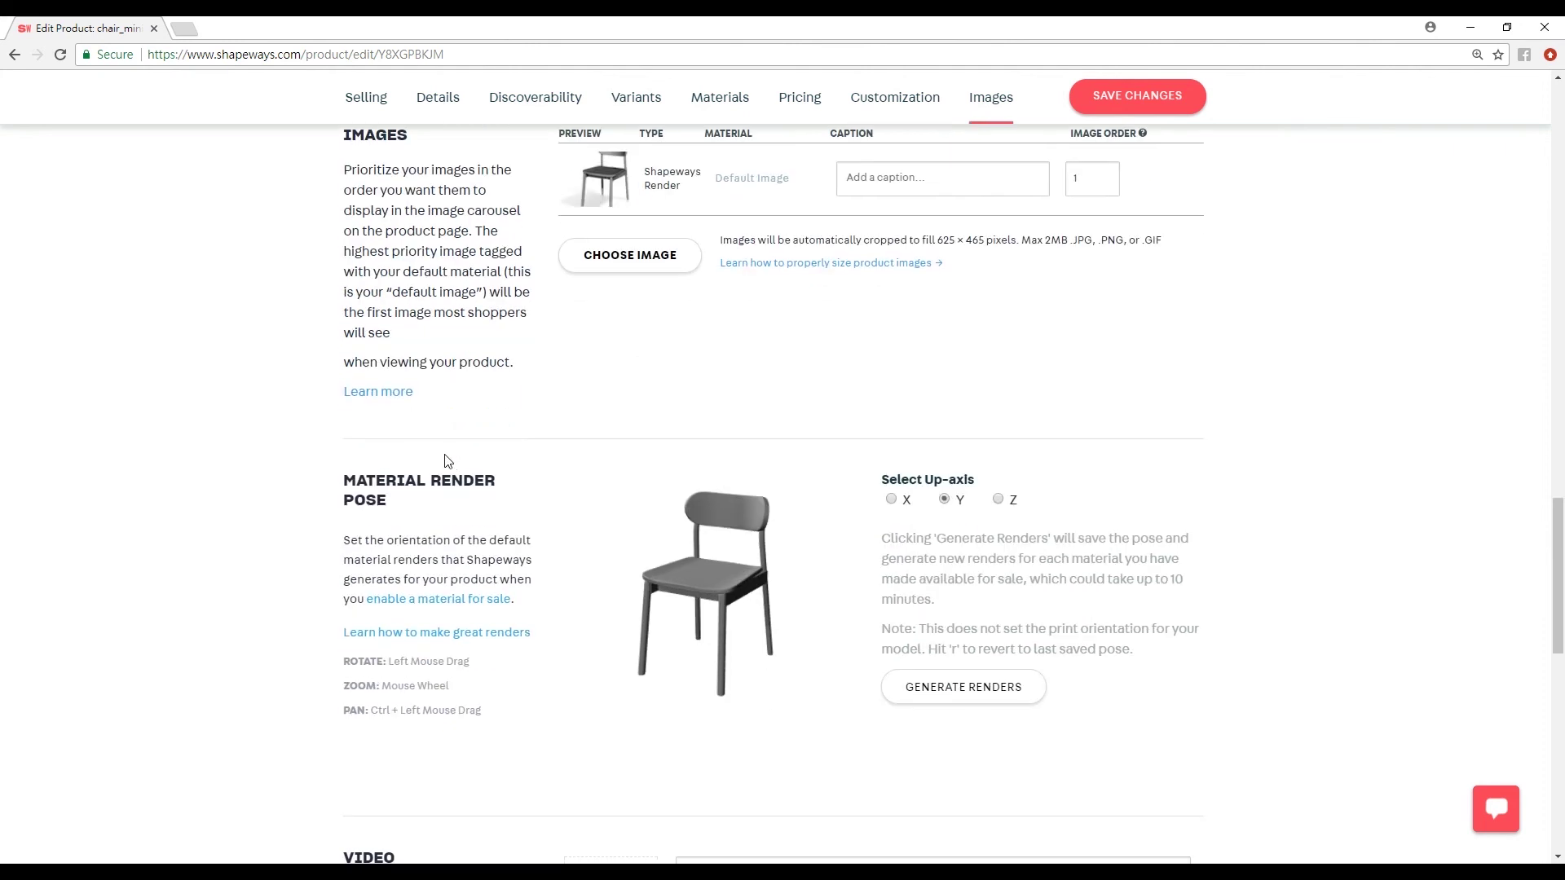
pyautogui.scroll(-1, 447, 461)
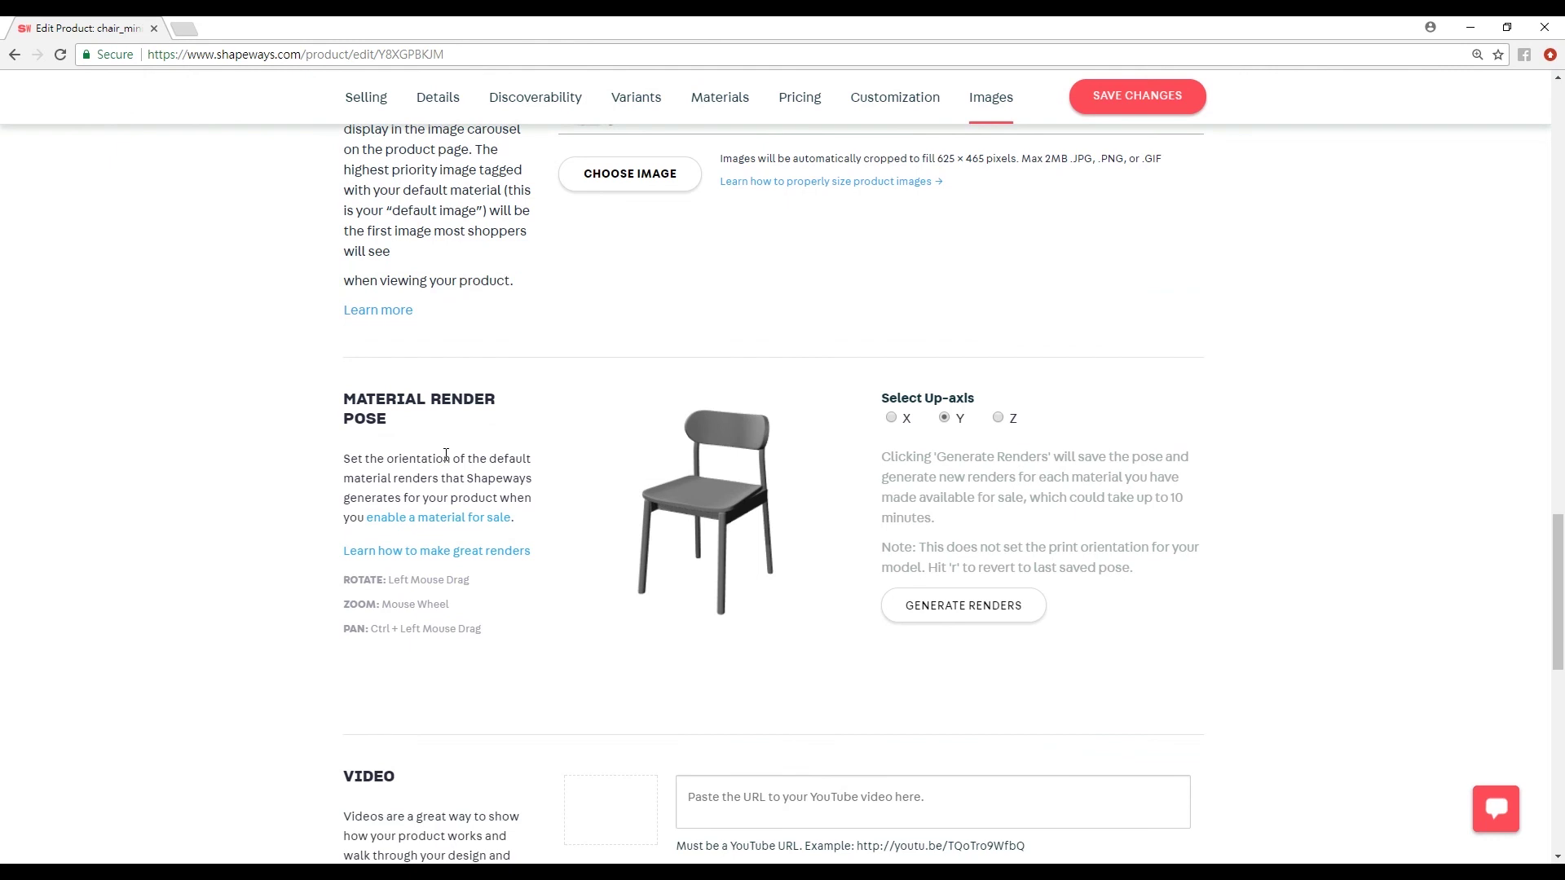
pyautogui.scroll(-2, 535, 493)
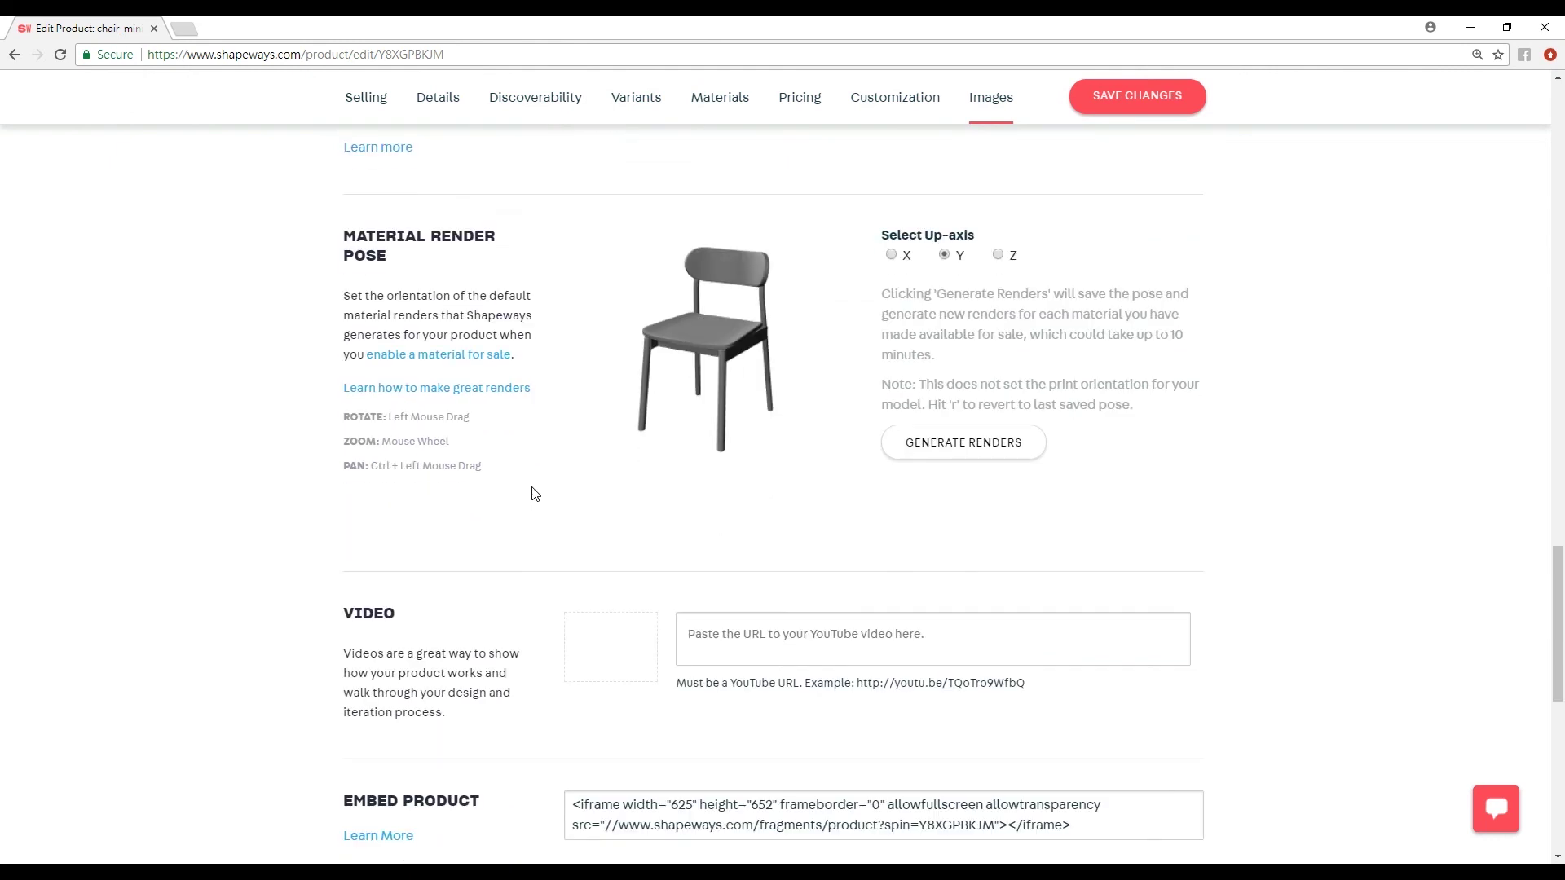
pyautogui.scroll(1, 535, 494)
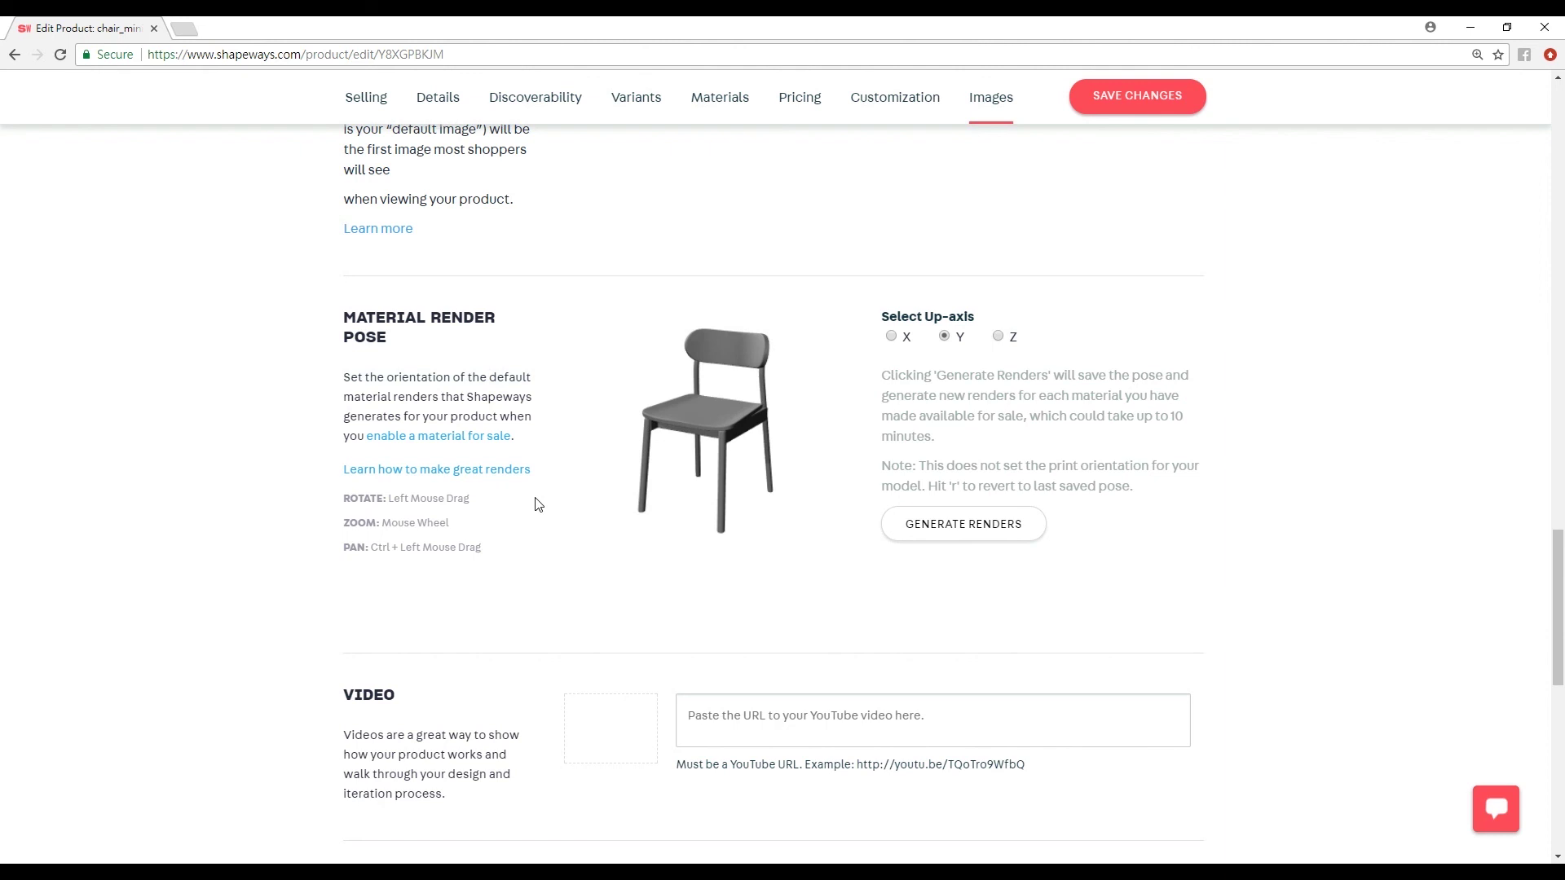
pyautogui.scroll(-4, 496, 596)
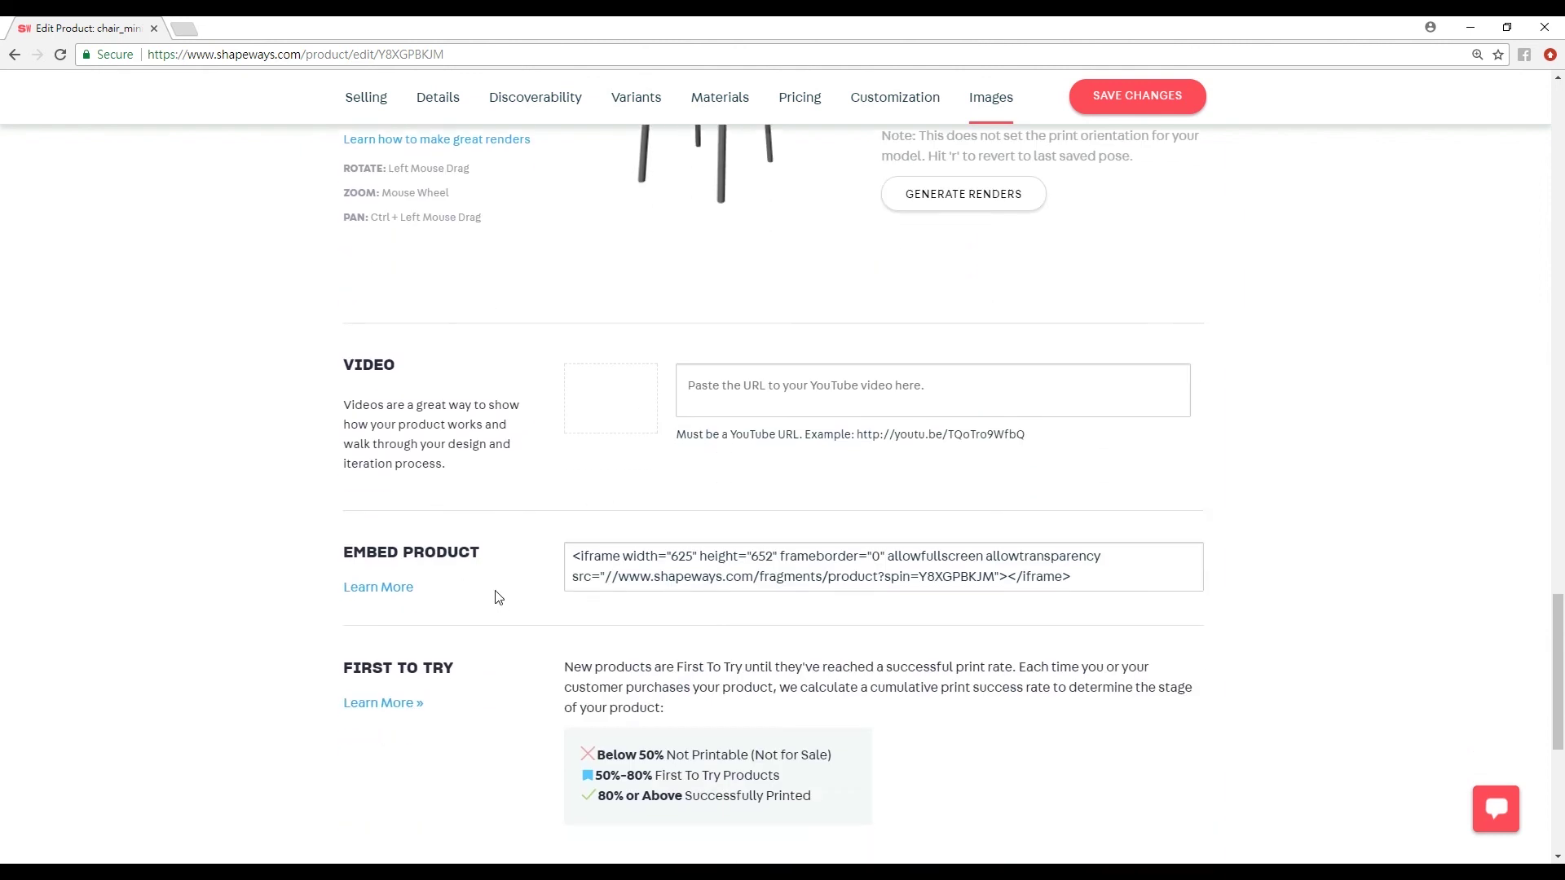
pyautogui.scroll(-3, 499, 597)
pyautogui.scroll(4, 497, 597)
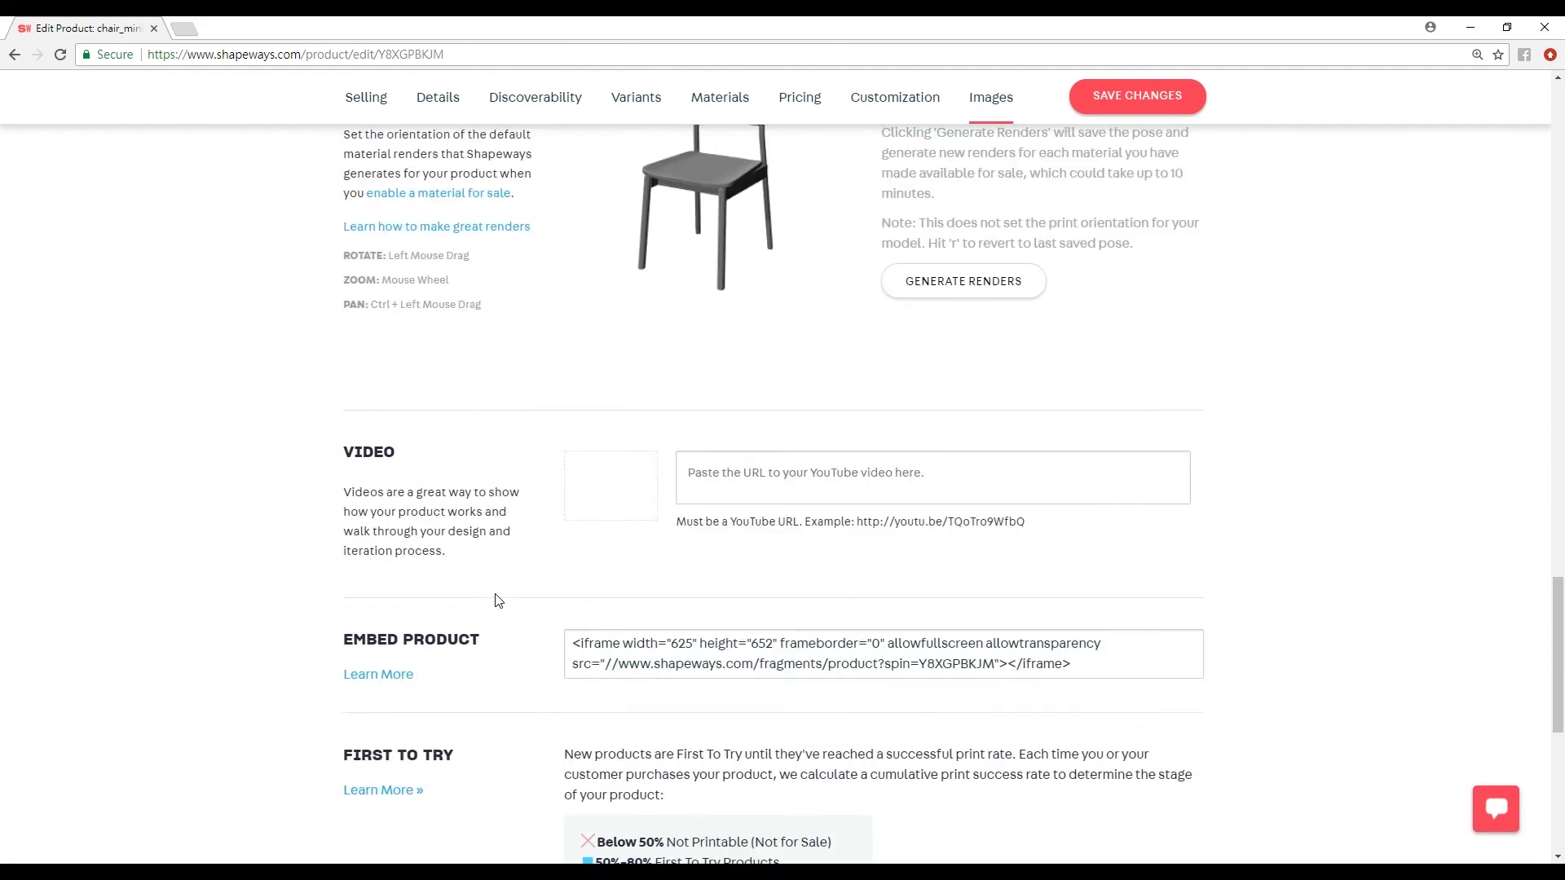
pyautogui.scroll(5, 498, 601)
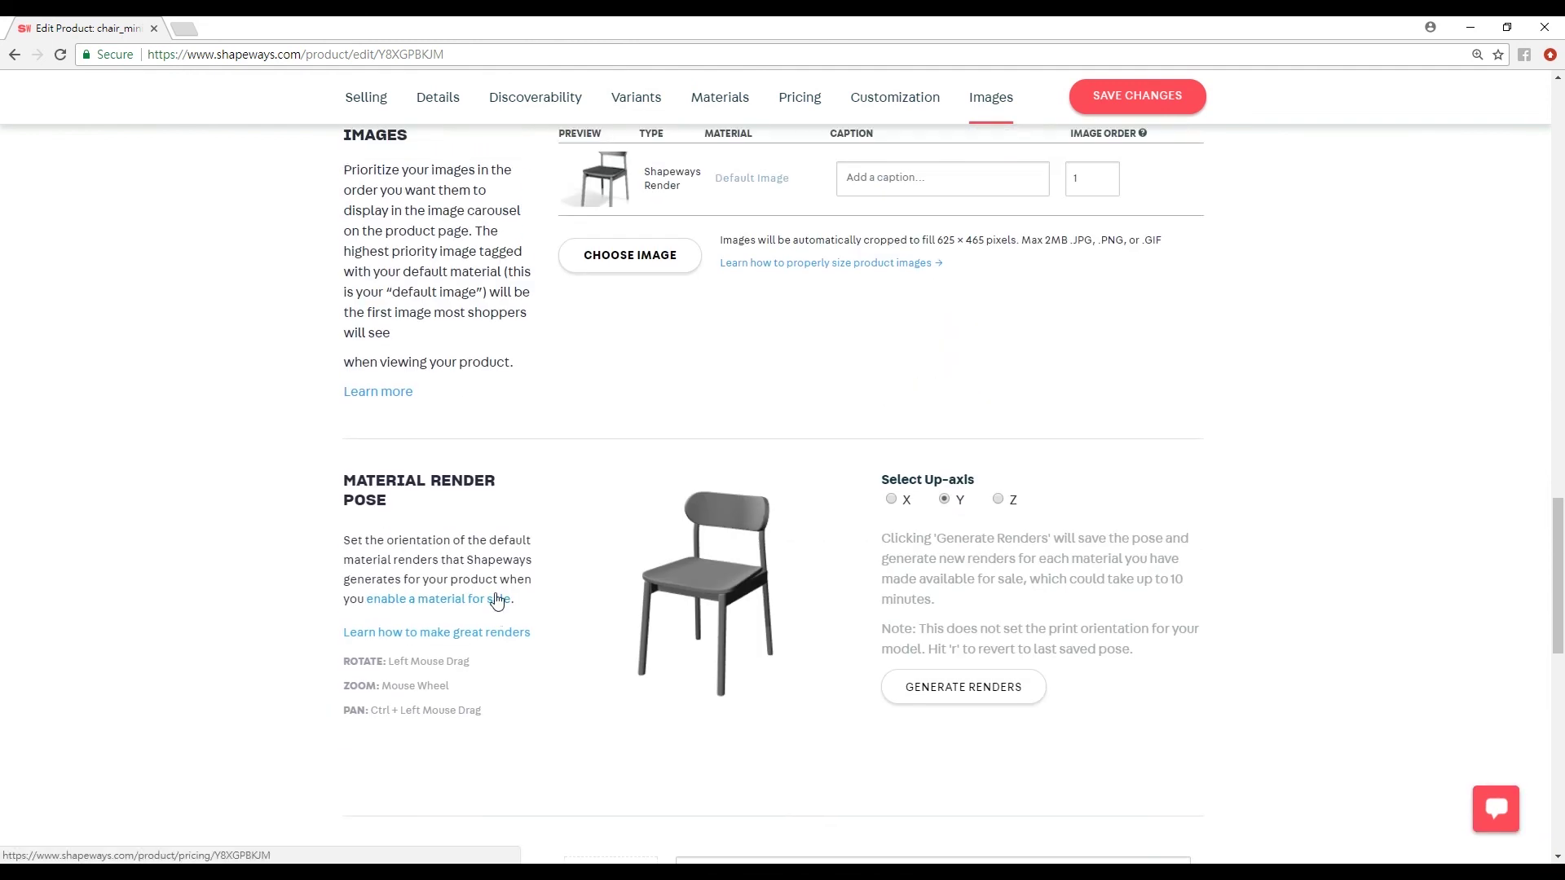
pyautogui.scroll(10, 498, 602)
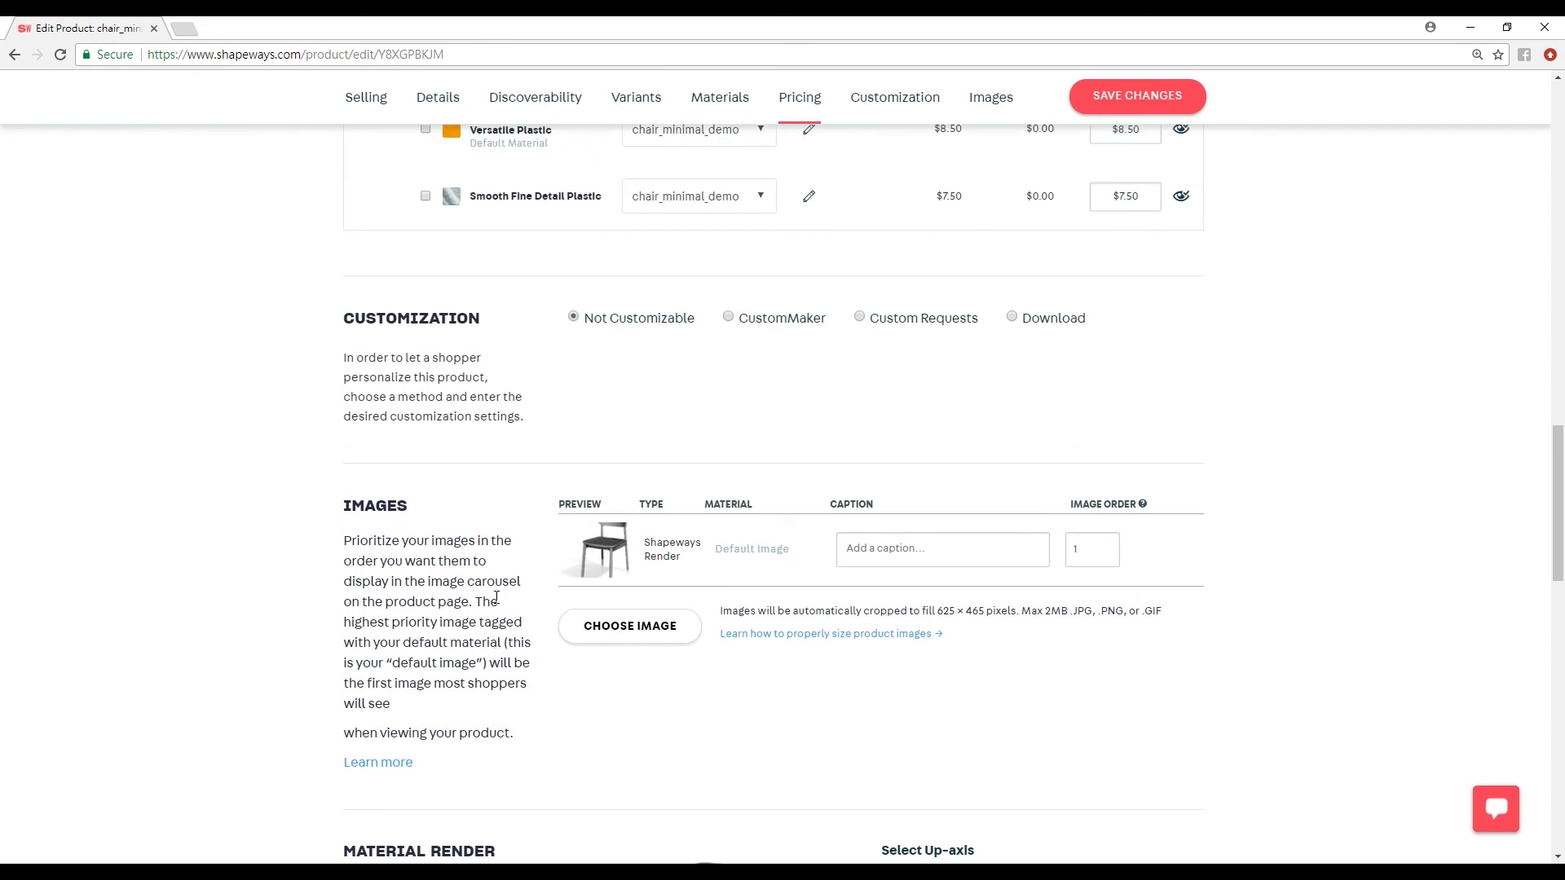
pyautogui.scroll(15, 499, 605)
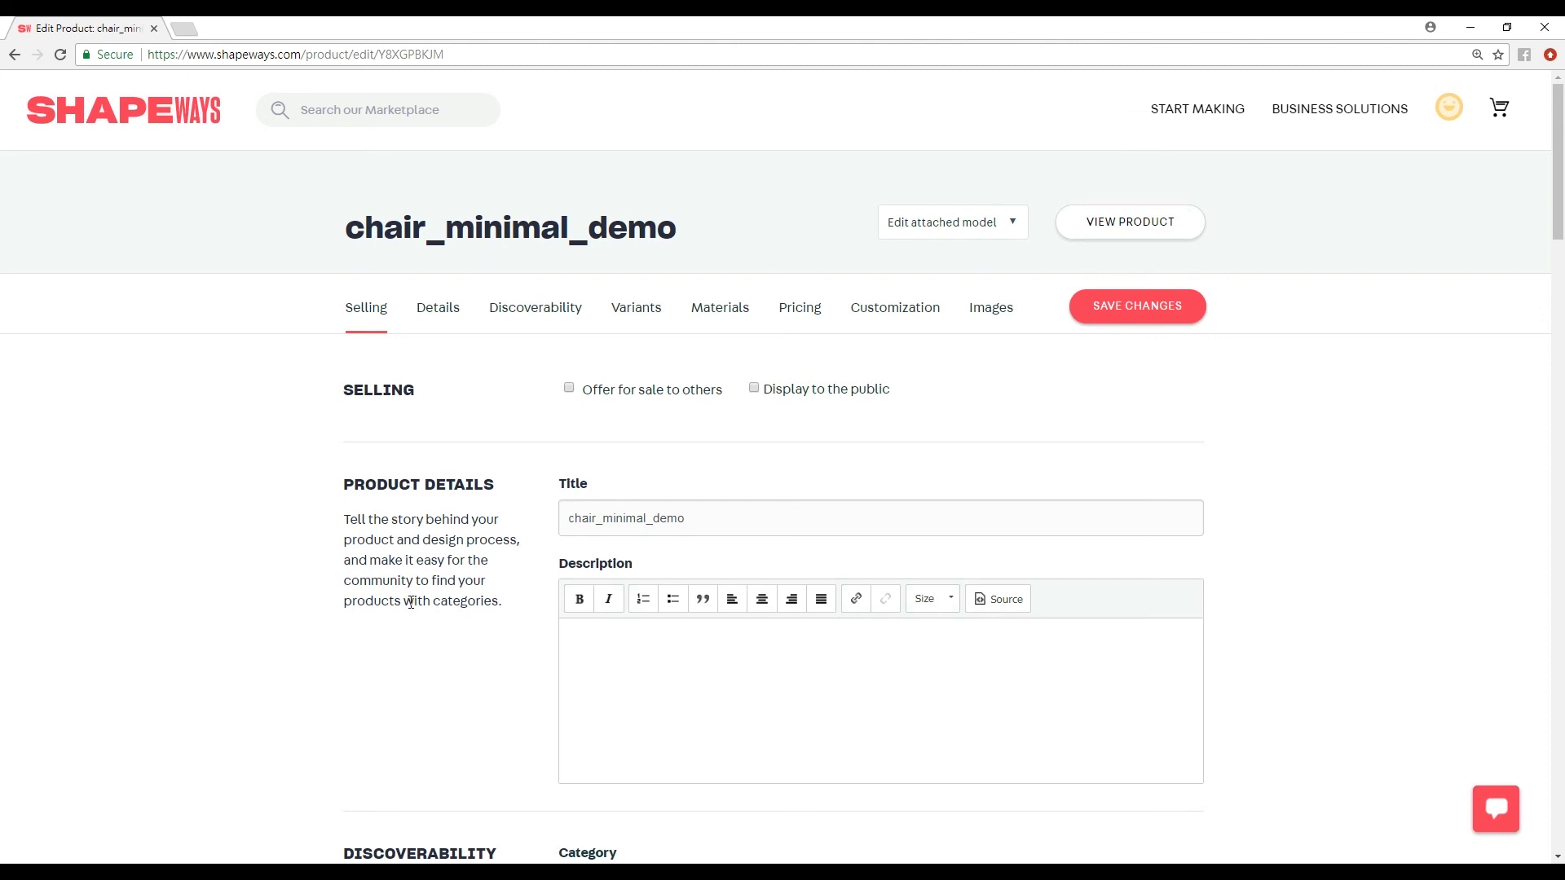
pyautogui.moveTo(411, 602)
pyautogui.mouseDown()
pyautogui.moveTo(411, 520)
pyautogui.moveTo(406, 601)
pyautogui.mouseUp()
pyautogui.click(406, 602)
pyautogui.scroll(-2, 469, 470)
pyautogui.scroll(-1, 471, 472)
pyautogui.scroll(5, 469, 473)
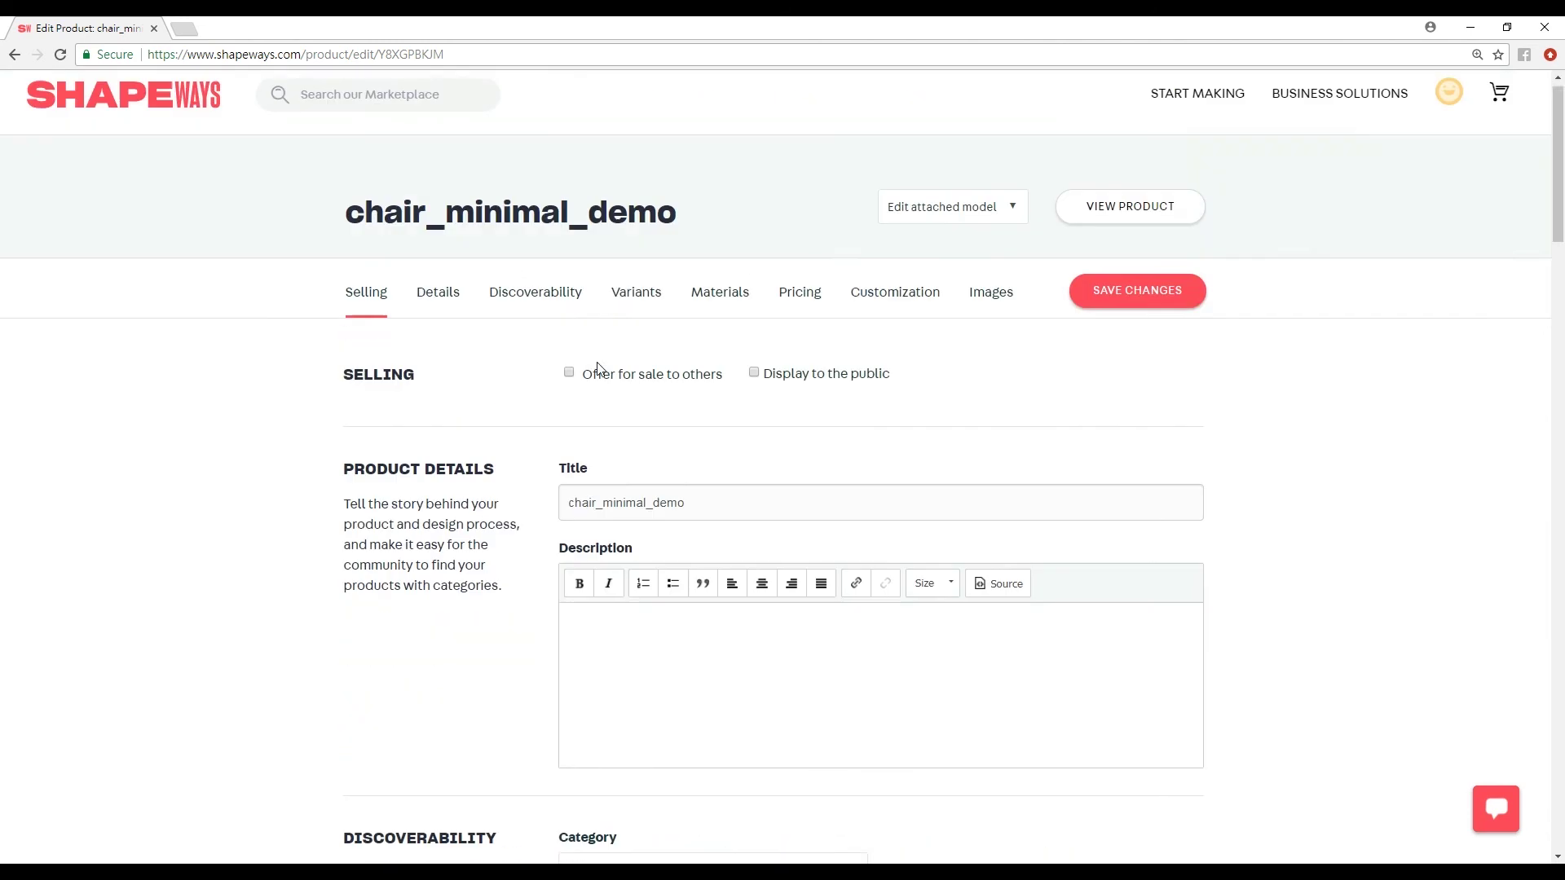
pyautogui.scroll(-2, 1145, 320)
pyautogui.scroll(-20, 1144, 319)
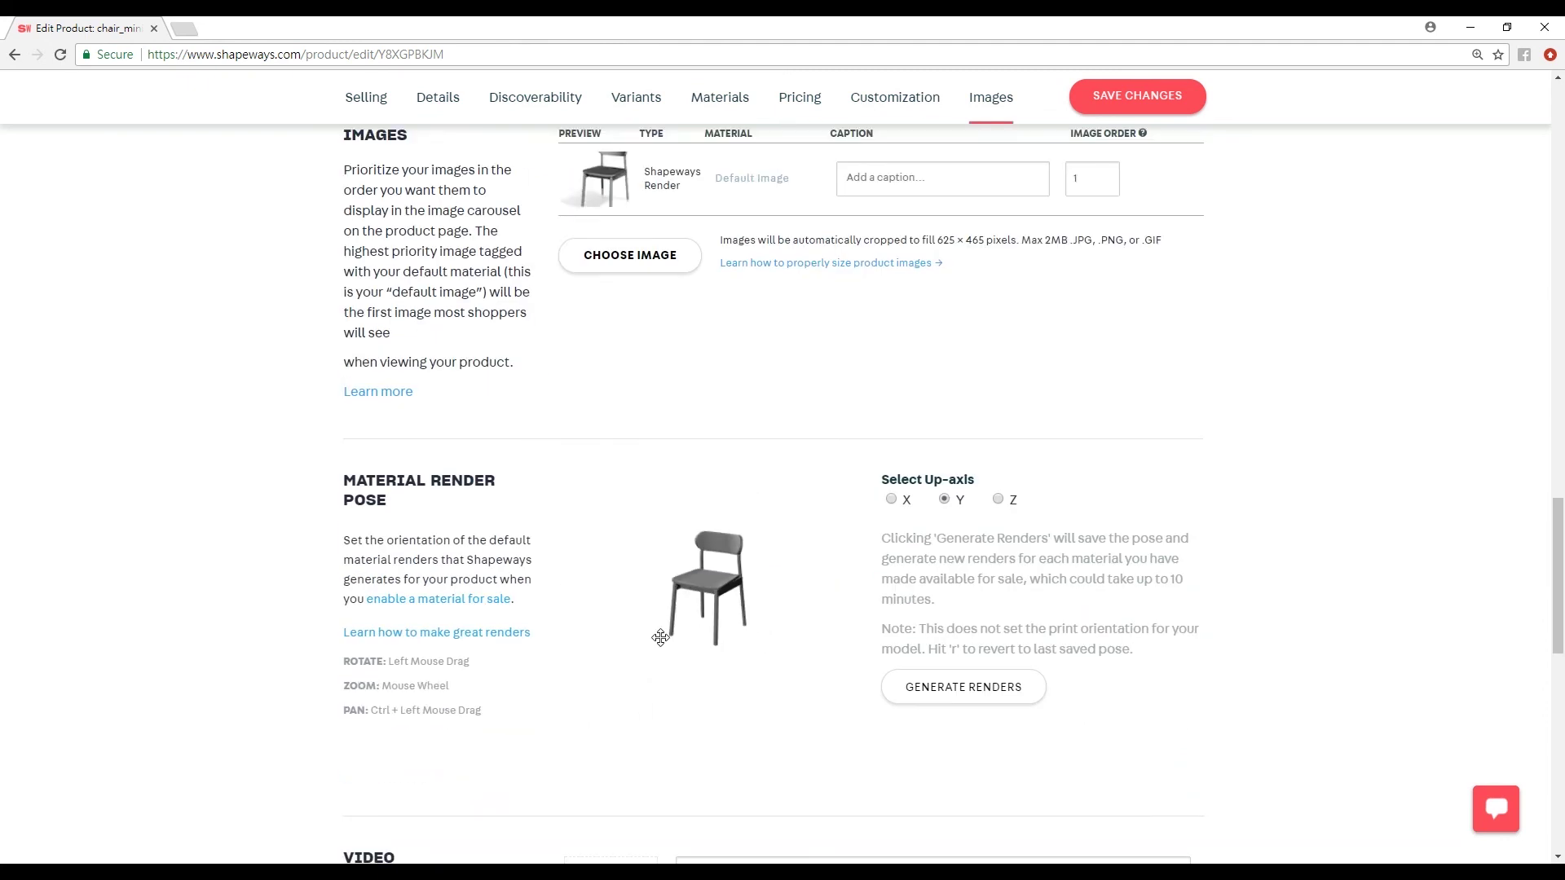
pyautogui.scroll(-10, 383, 684)
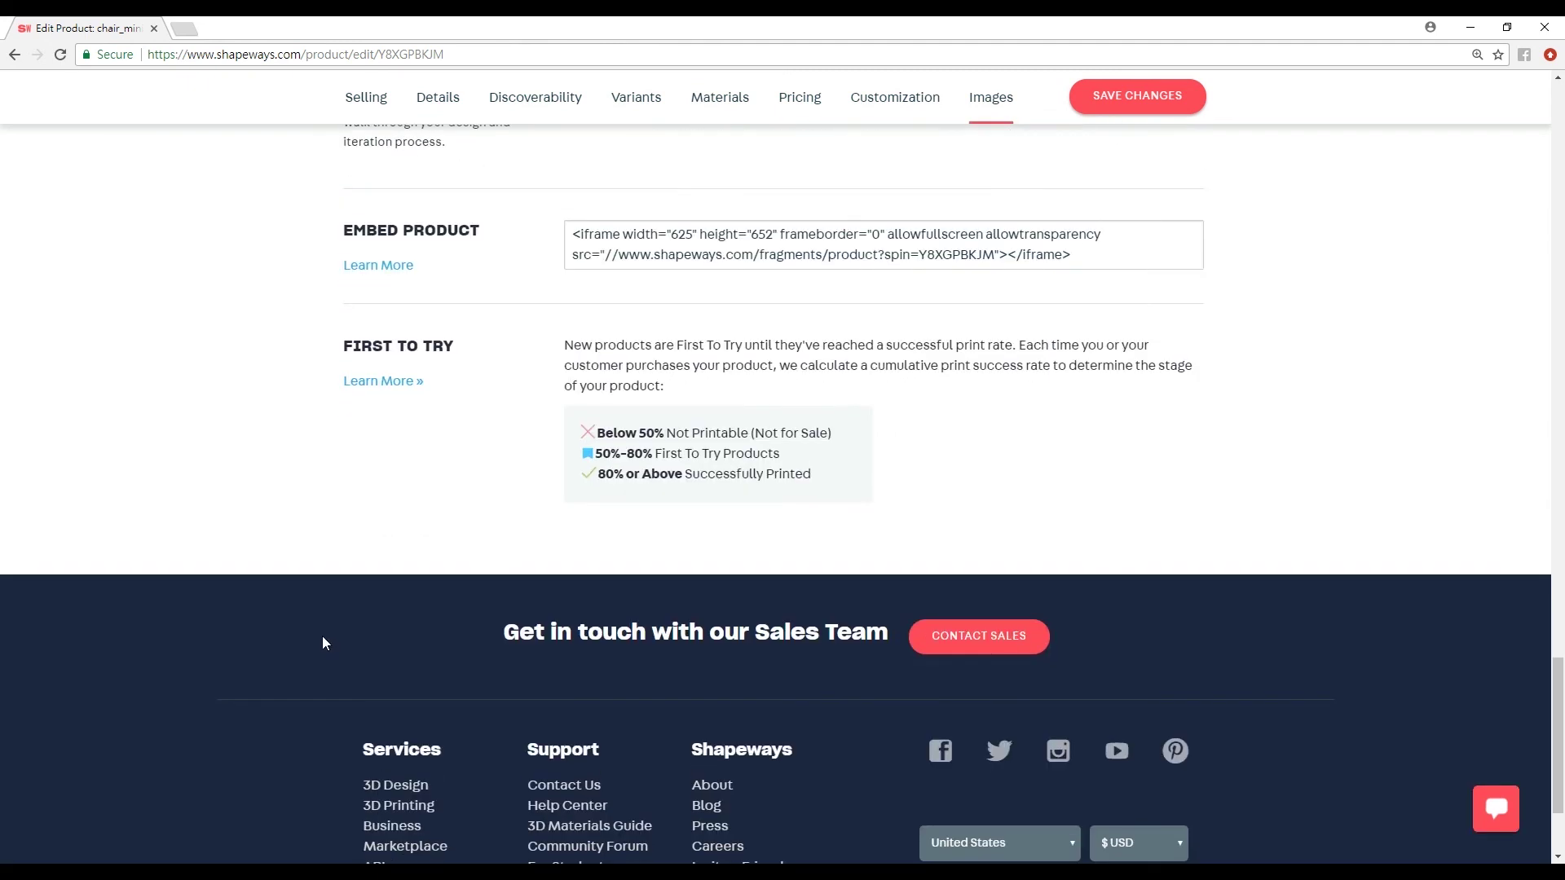
pyautogui.scroll(20, 318, 642)
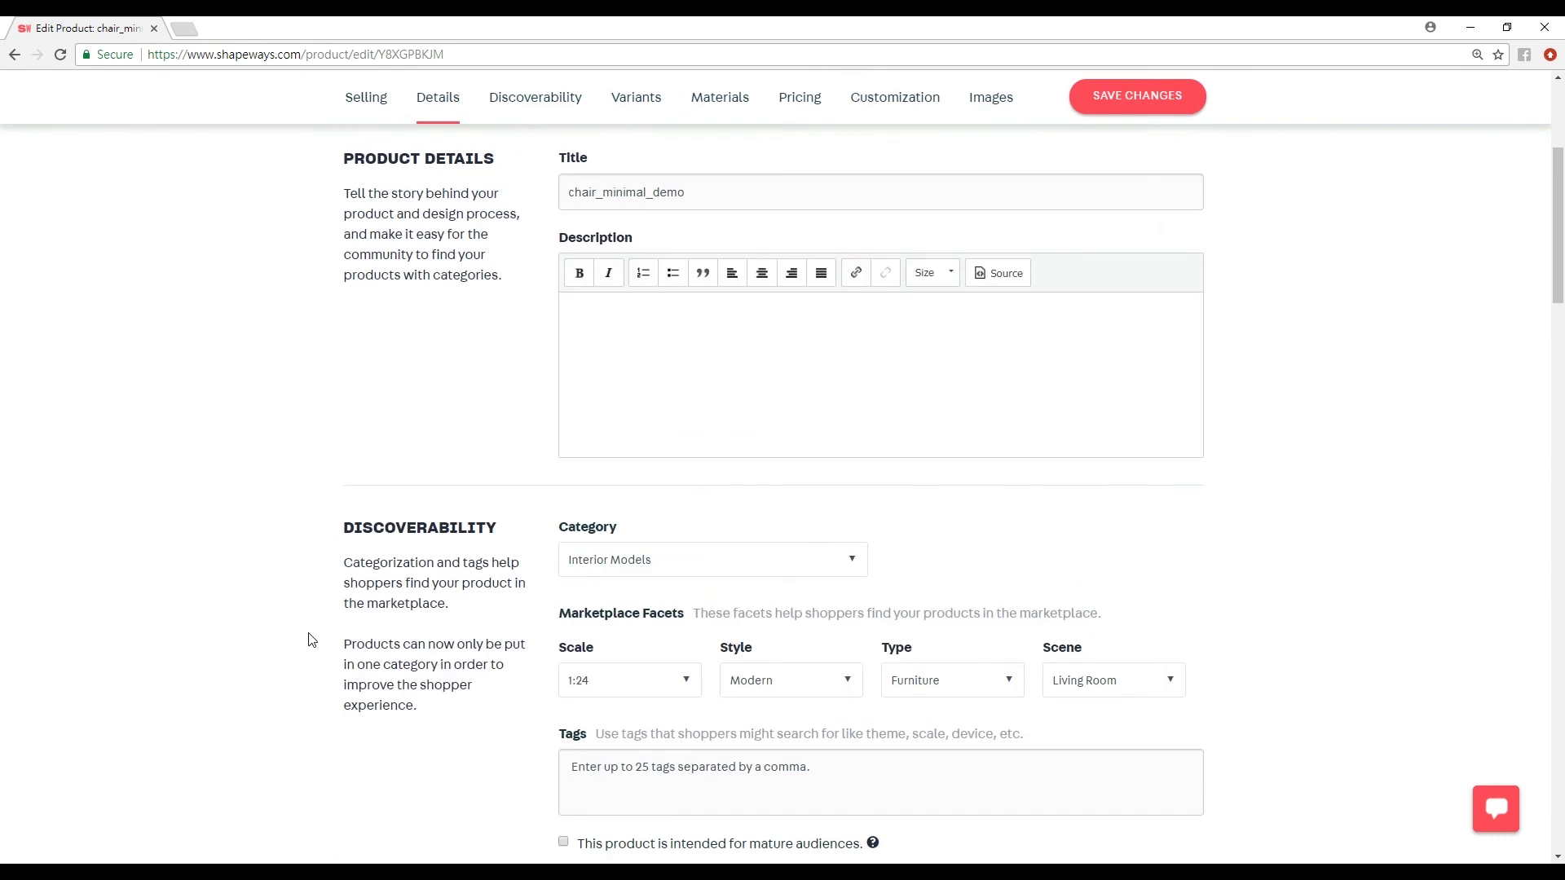
pyautogui.scroll(4, 301, 636)
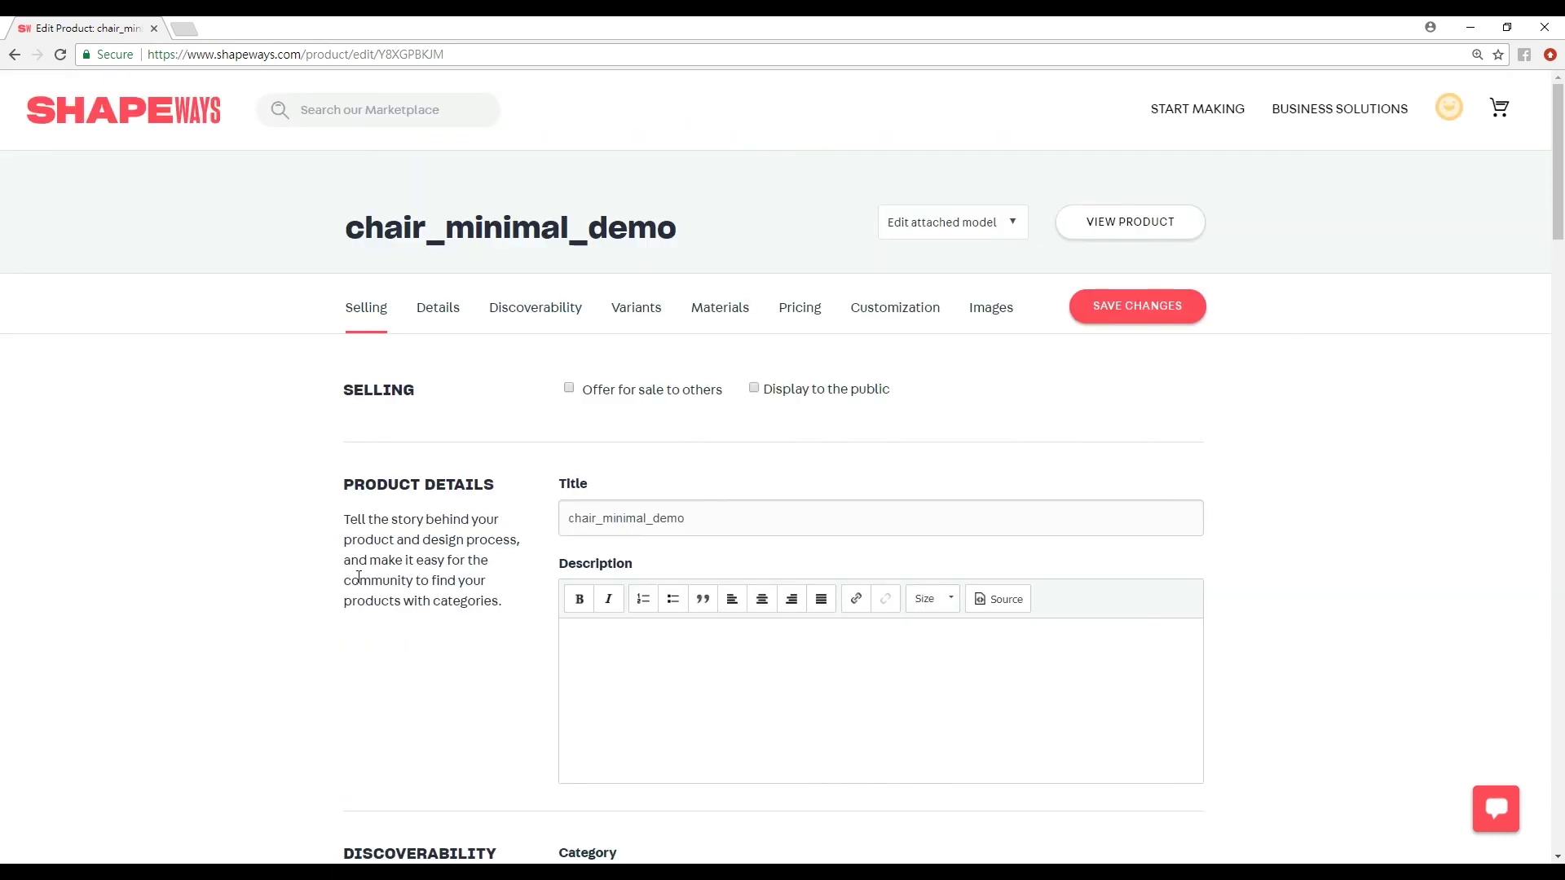
pyautogui.moveTo(359, 576); pyautogui.dragTo(405, 599)
pyautogui.click(400, 585)
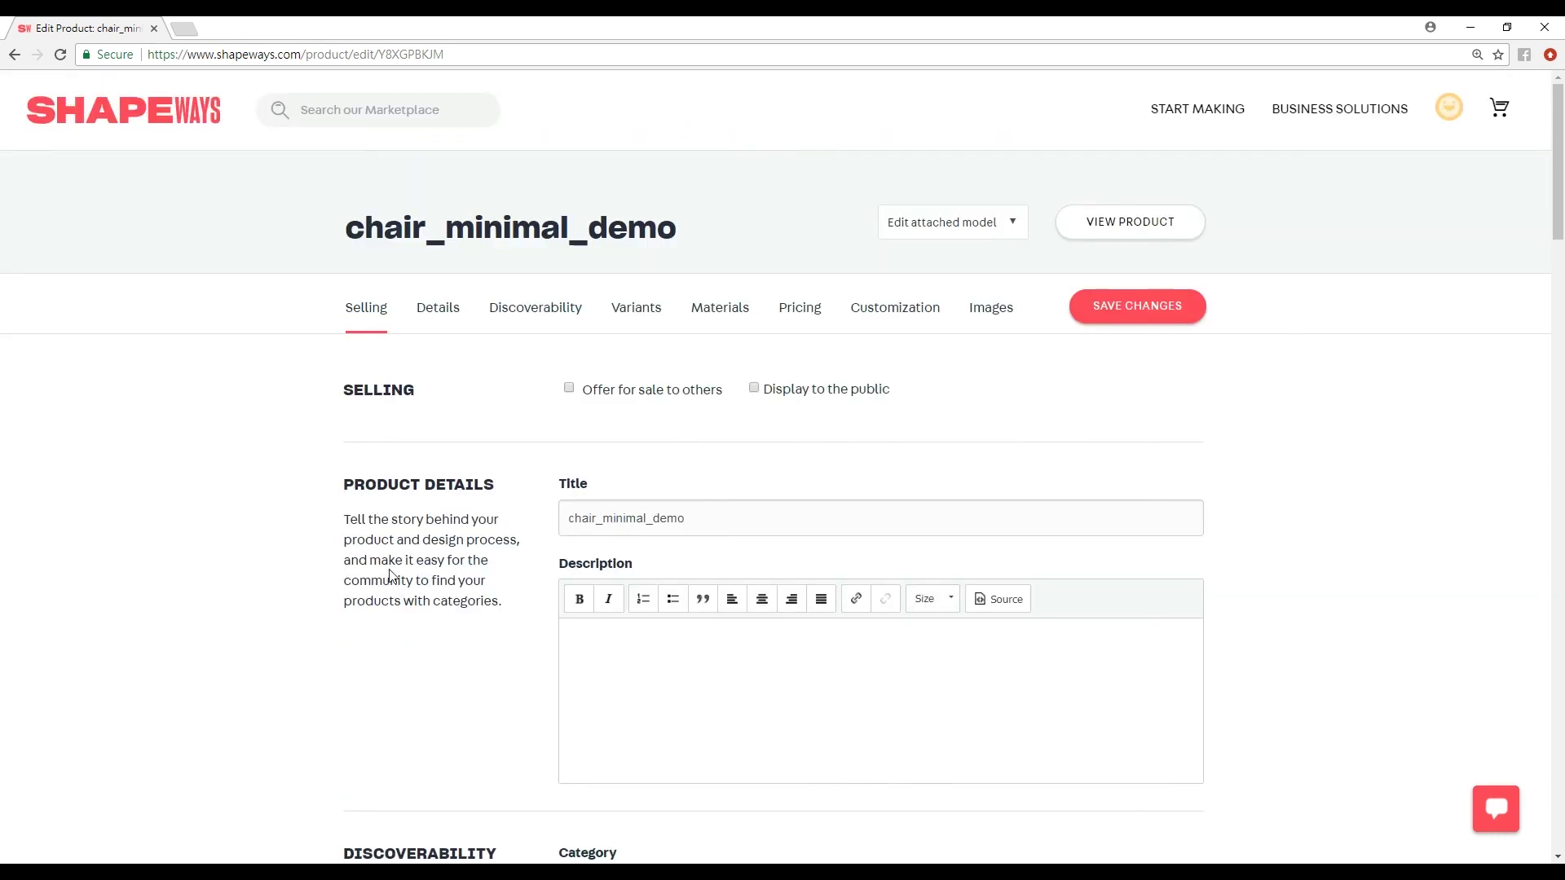